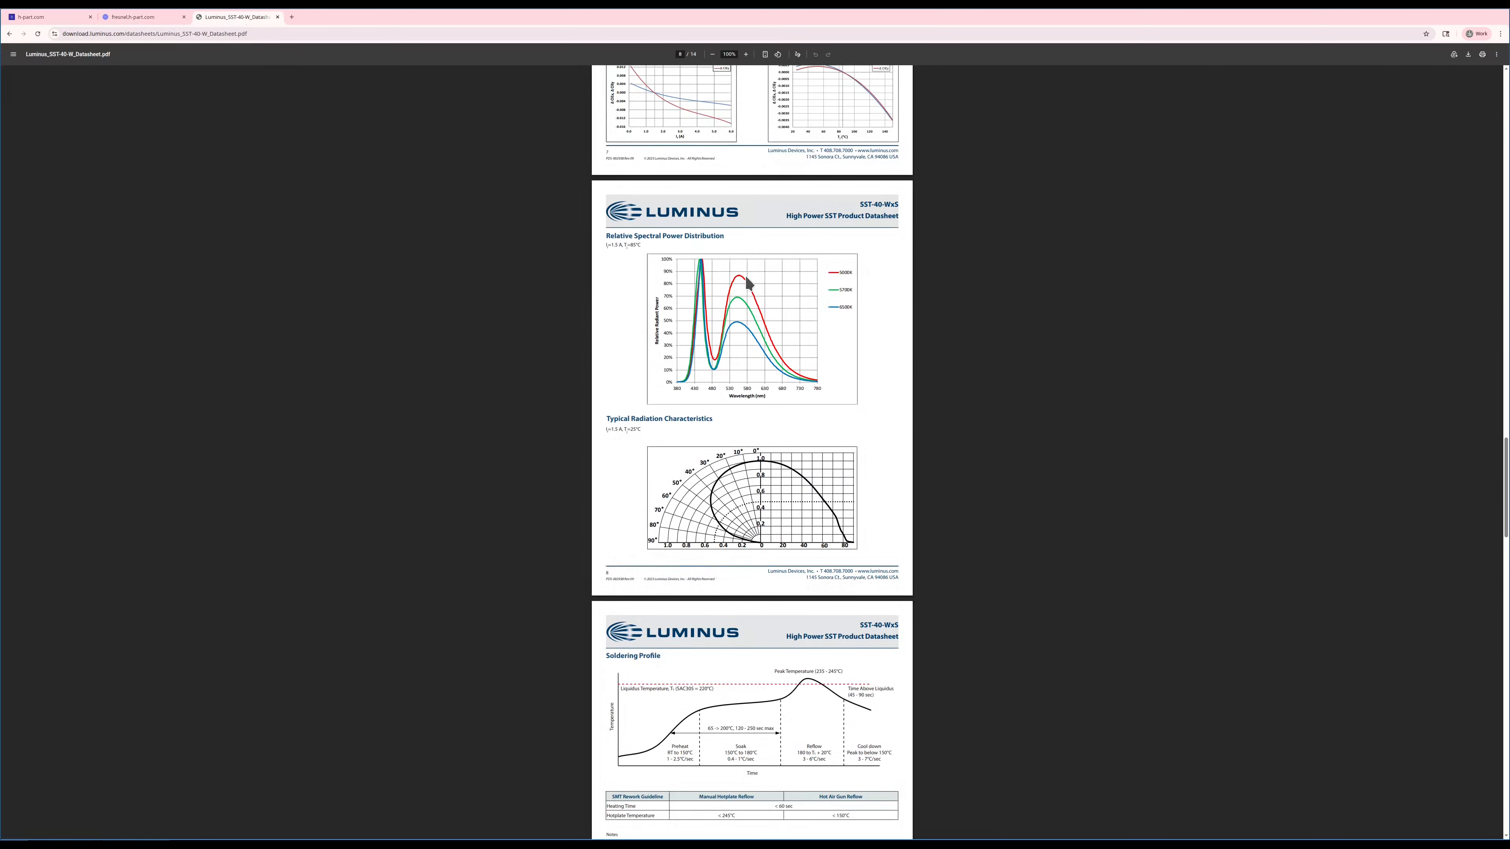
Return to the Fresnel design and import angle.csv into the Custom Symmetric intensity distribution table
left_click(135, 18)
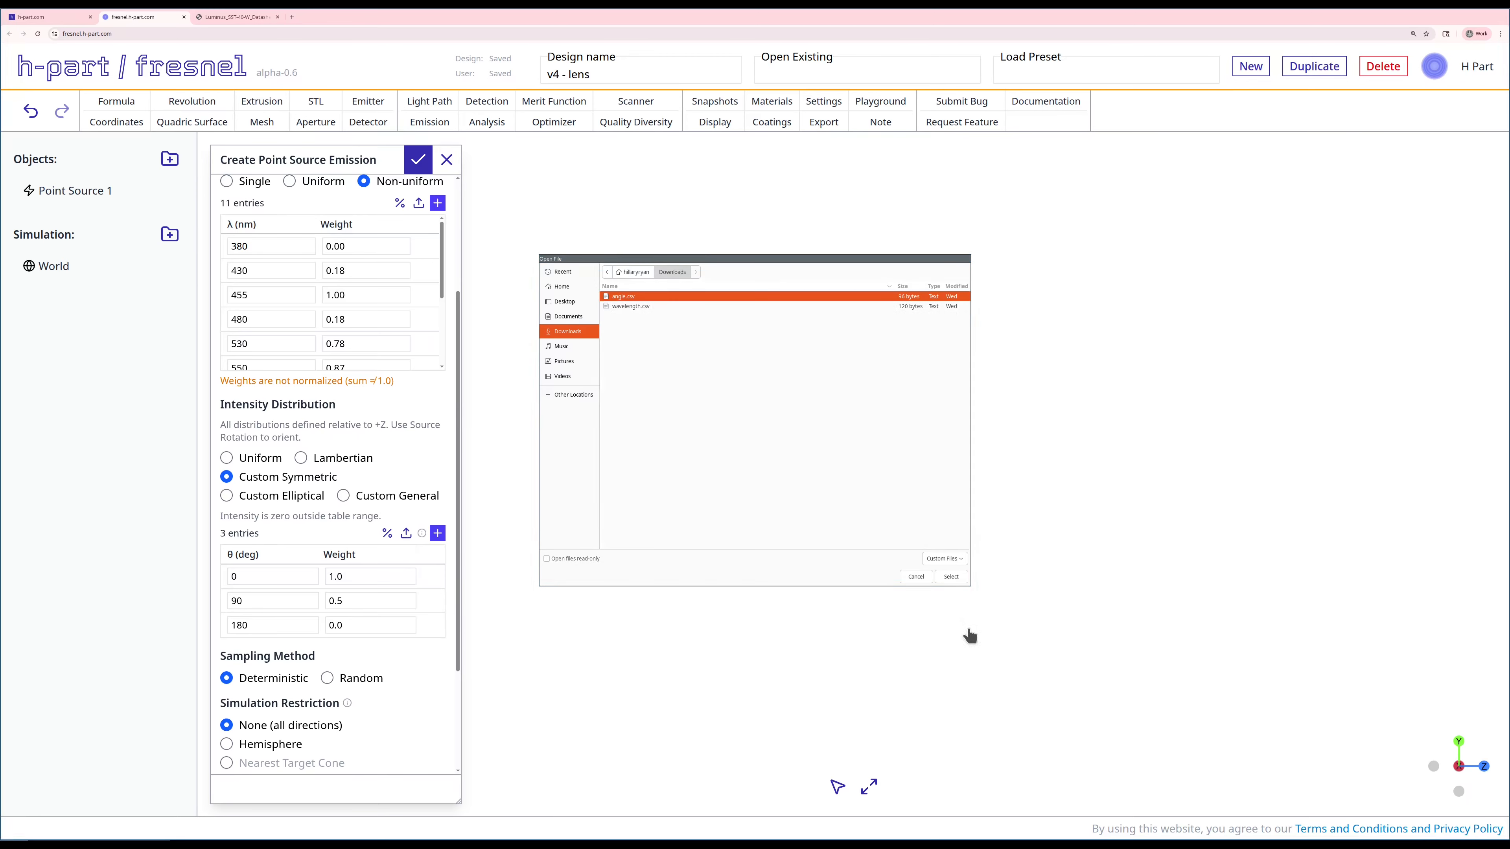
left_click(951, 577)
scroll(352, 575, "down", 1)
scroll(353, 576, "up", 1)
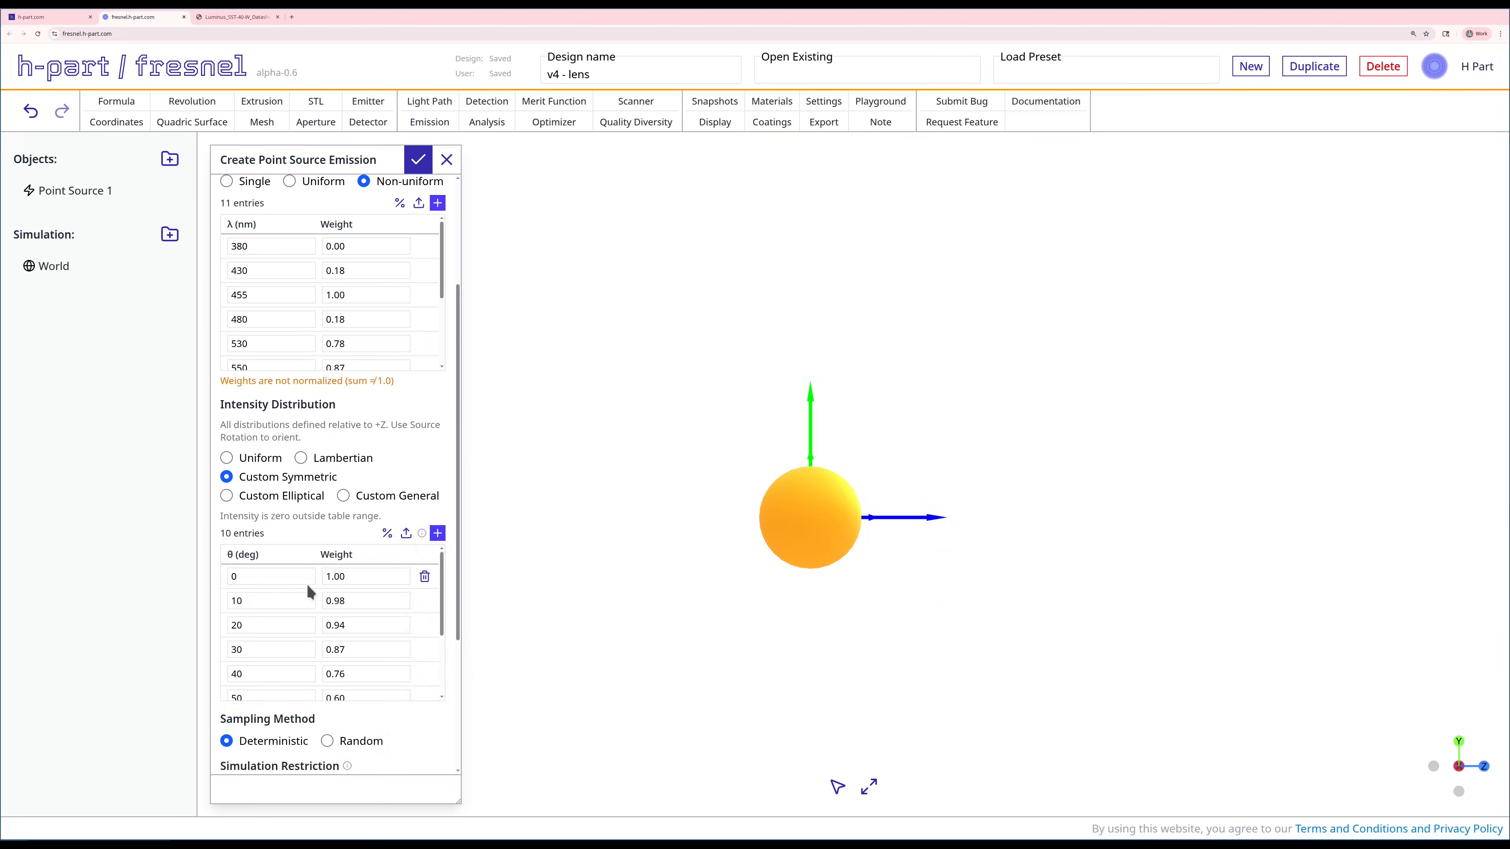
left_click(407, 532)
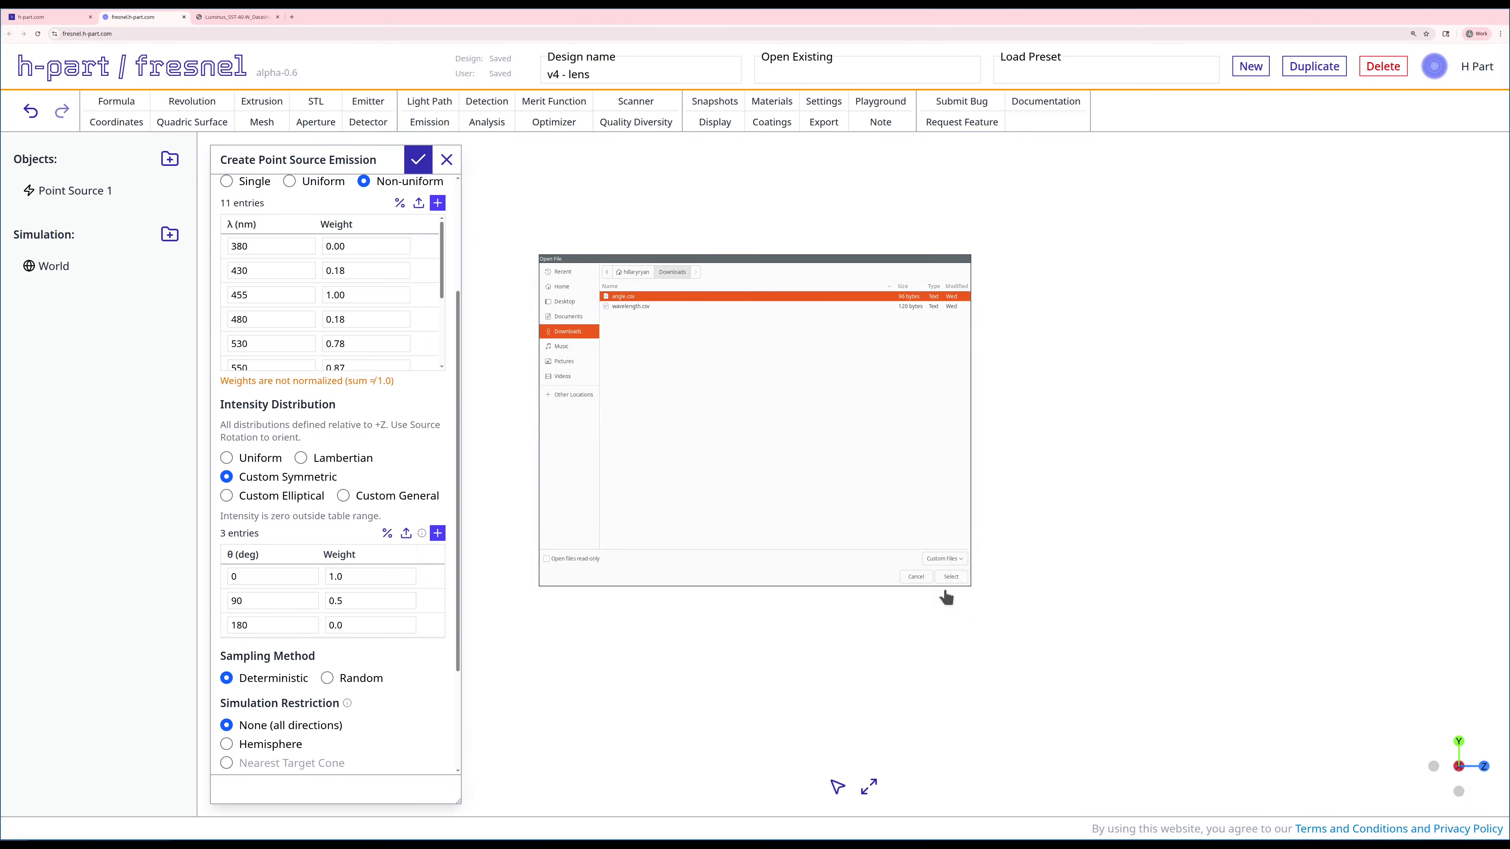
left_click(950, 576)
scroll(353, 576, "down", 3)
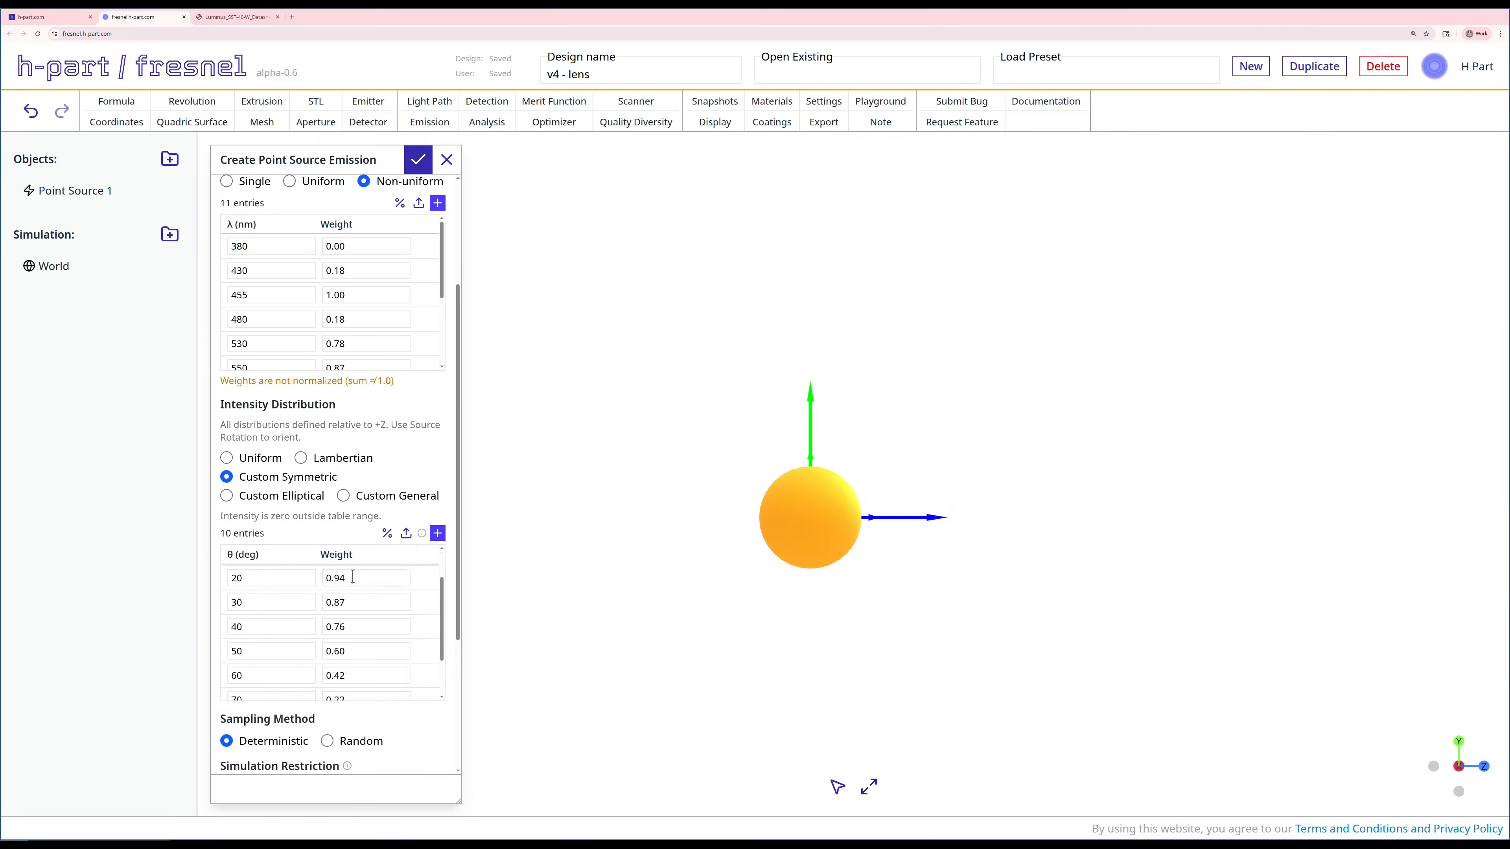
scroll(347, 607, "up", 3)
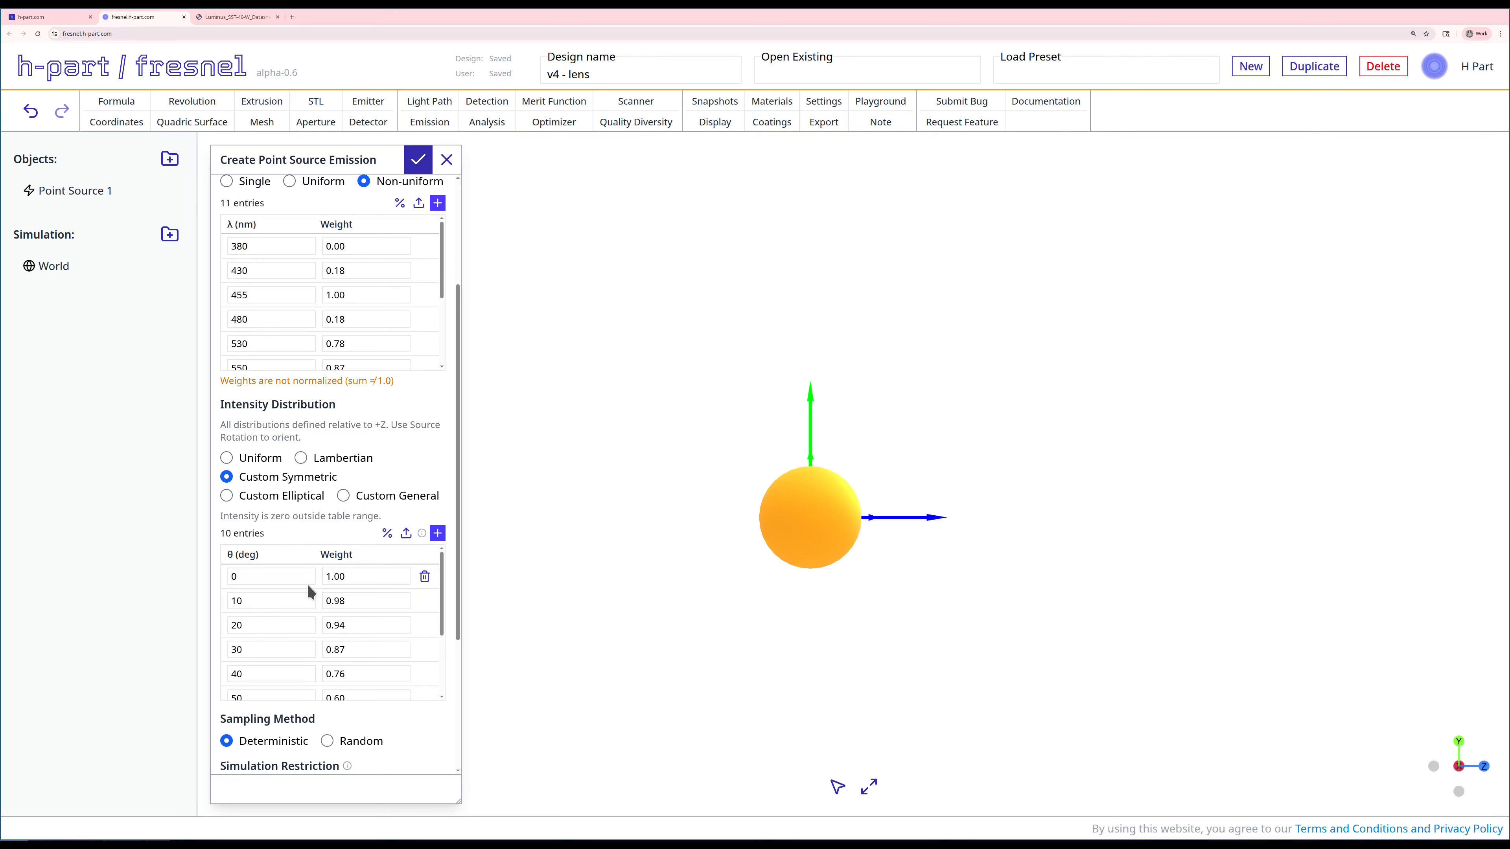
scroll(310, 592, "down", 5)
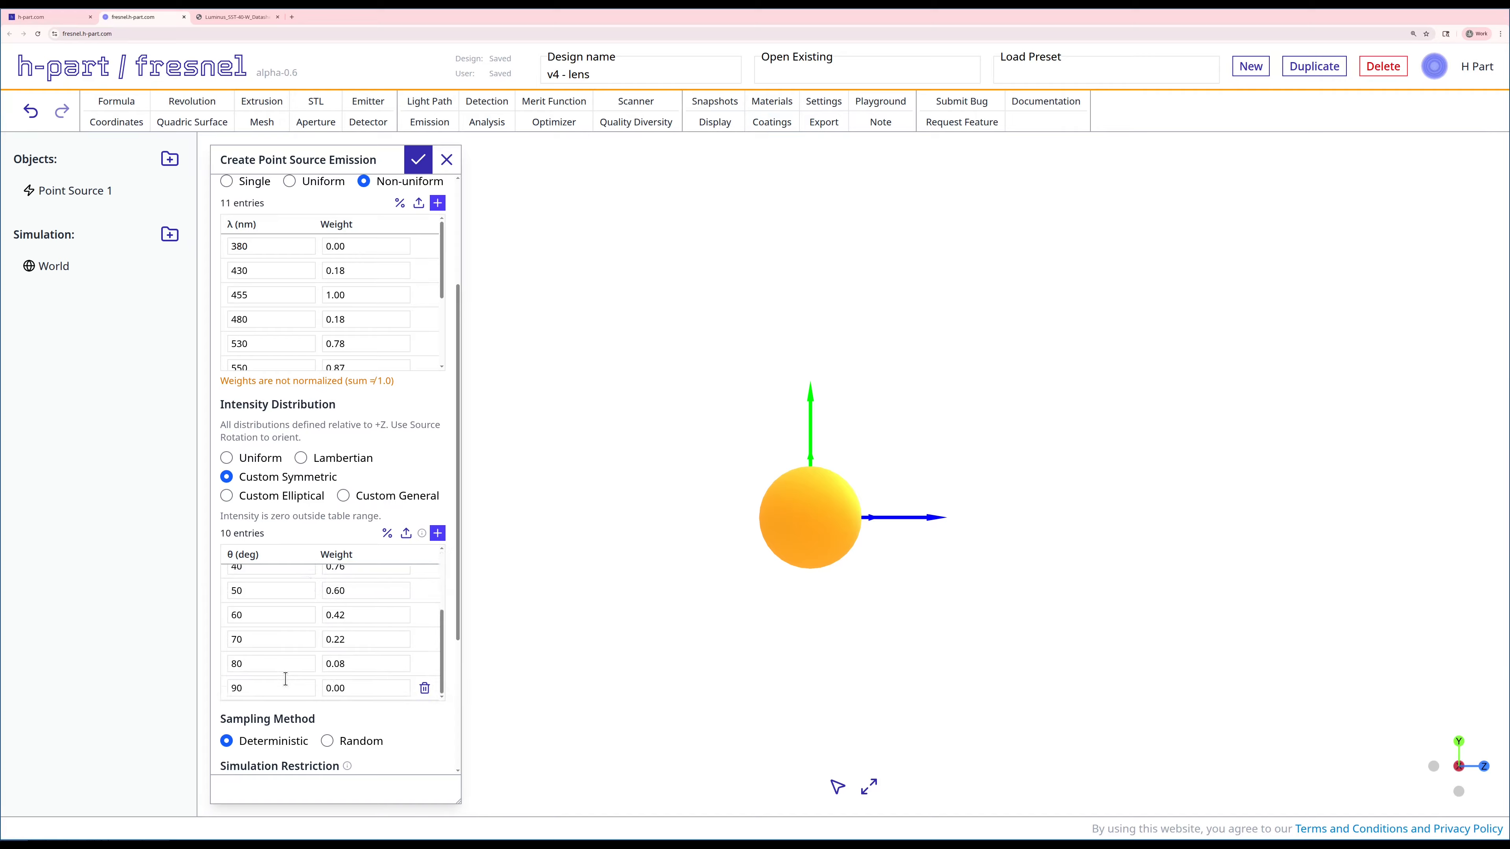
Enable Render Intensity Surface for the point source emission and create the emission
scroll(408, 755, "down", 2)
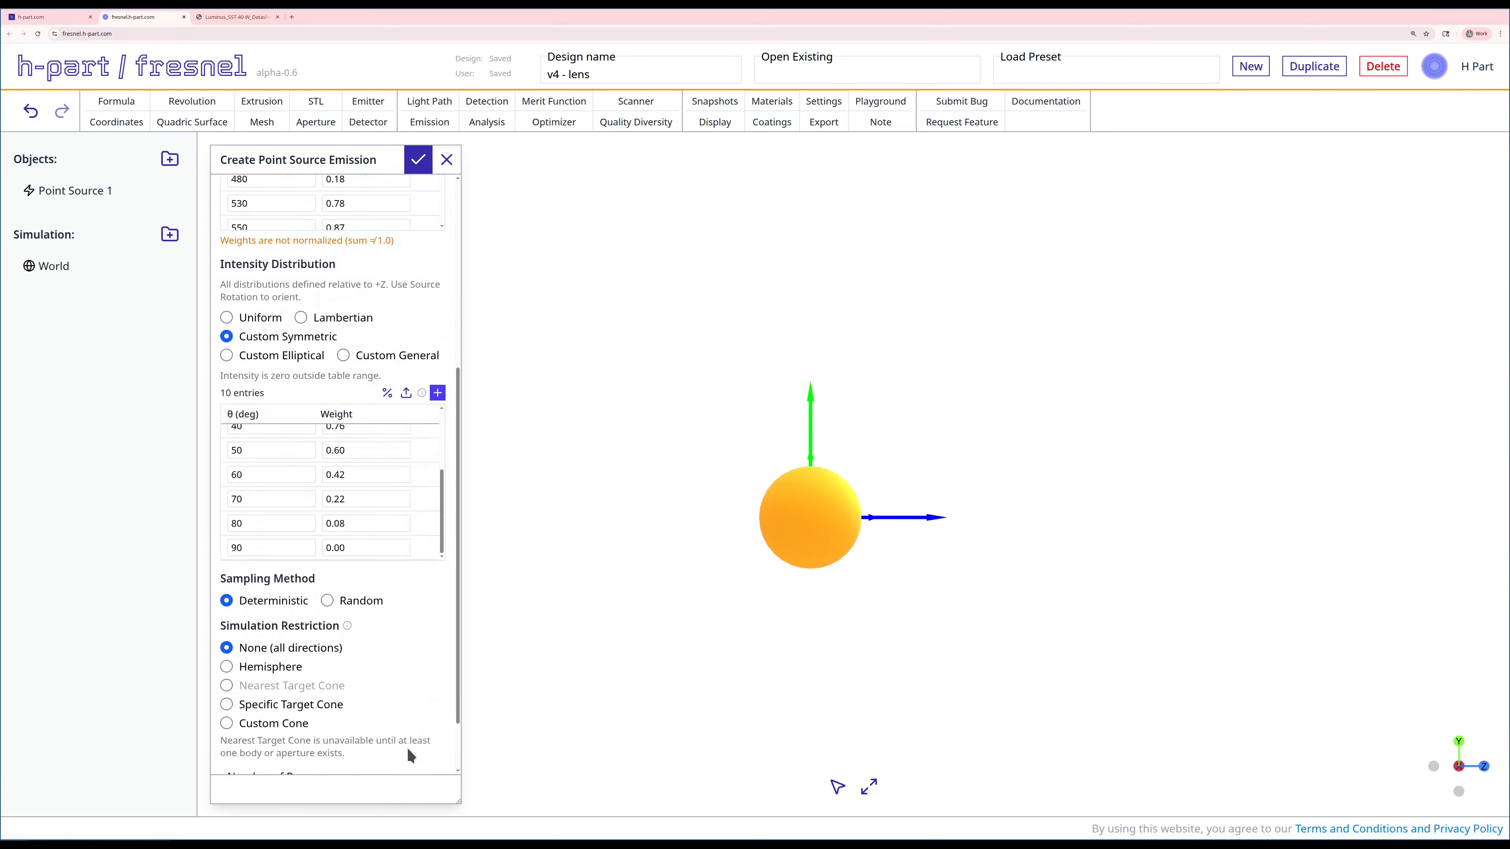
scroll(408, 755, "down", 1)
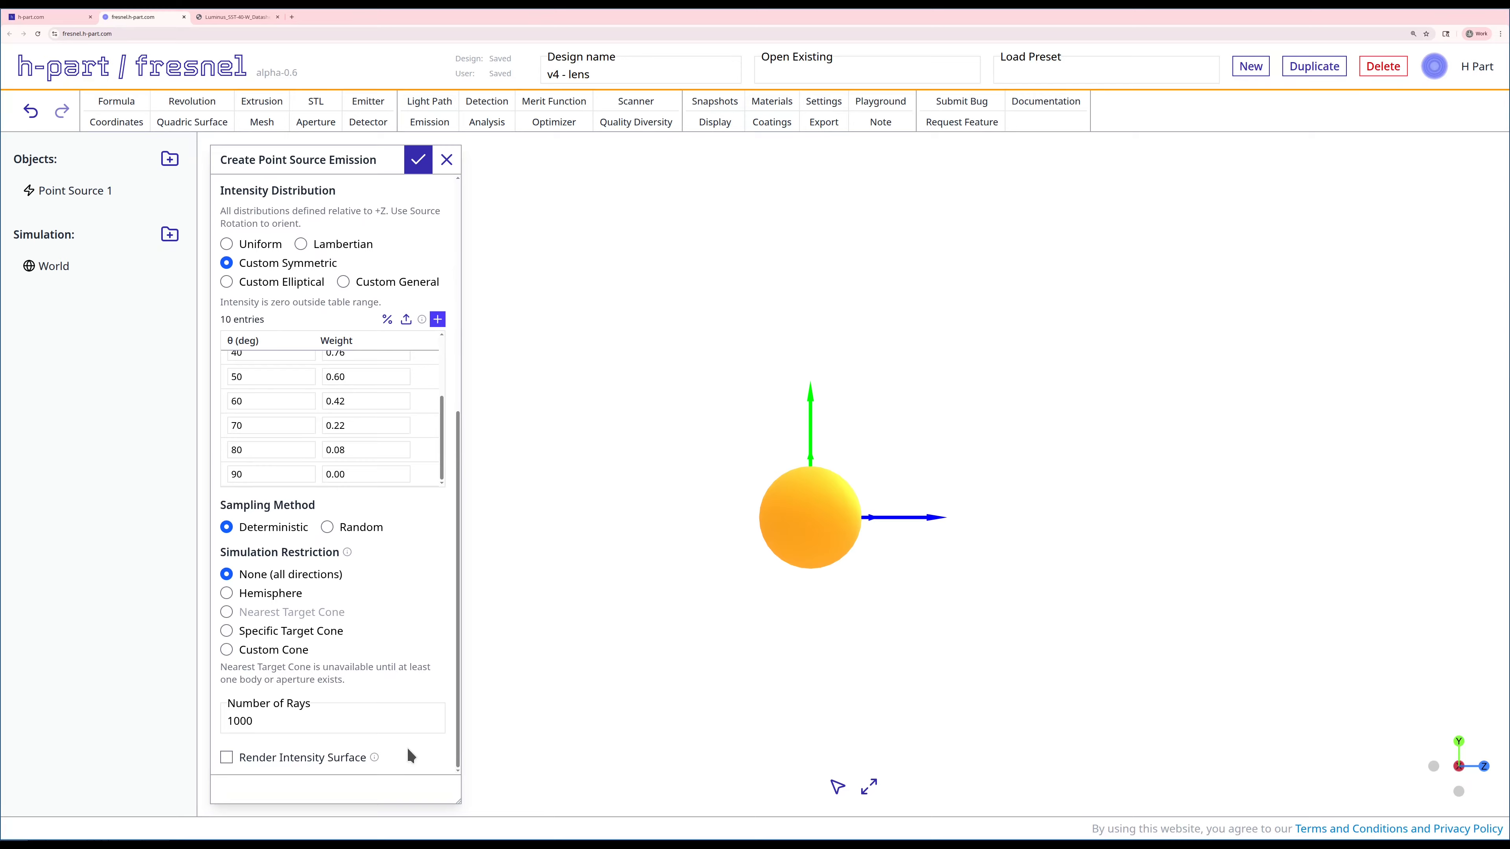
left_click(227, 759)
scroll(401, 754, "down", 1)
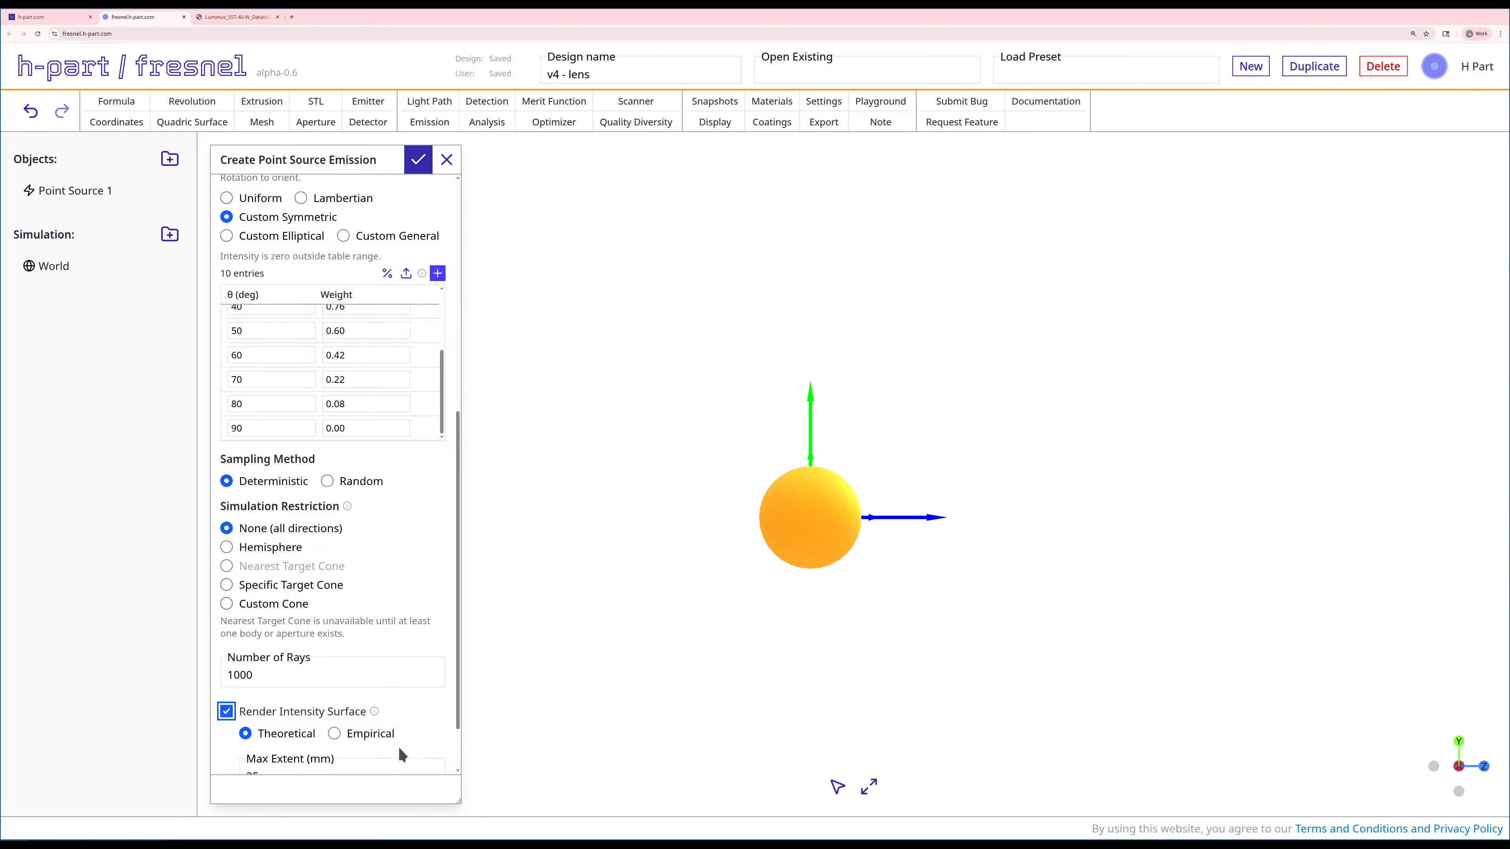
scroll(401, 754, "down", 1)
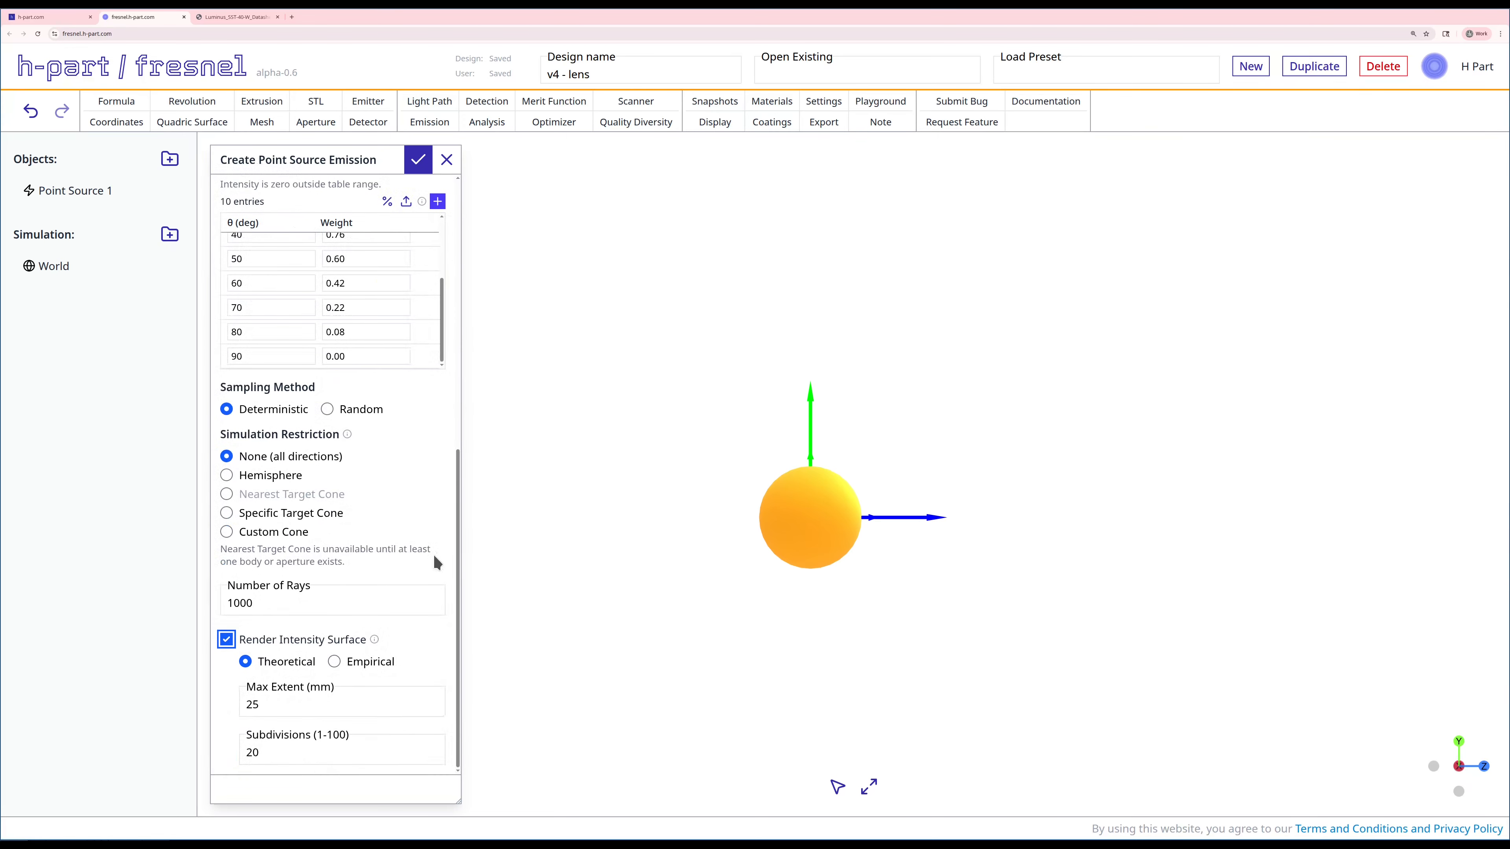
left_click(417, 166)
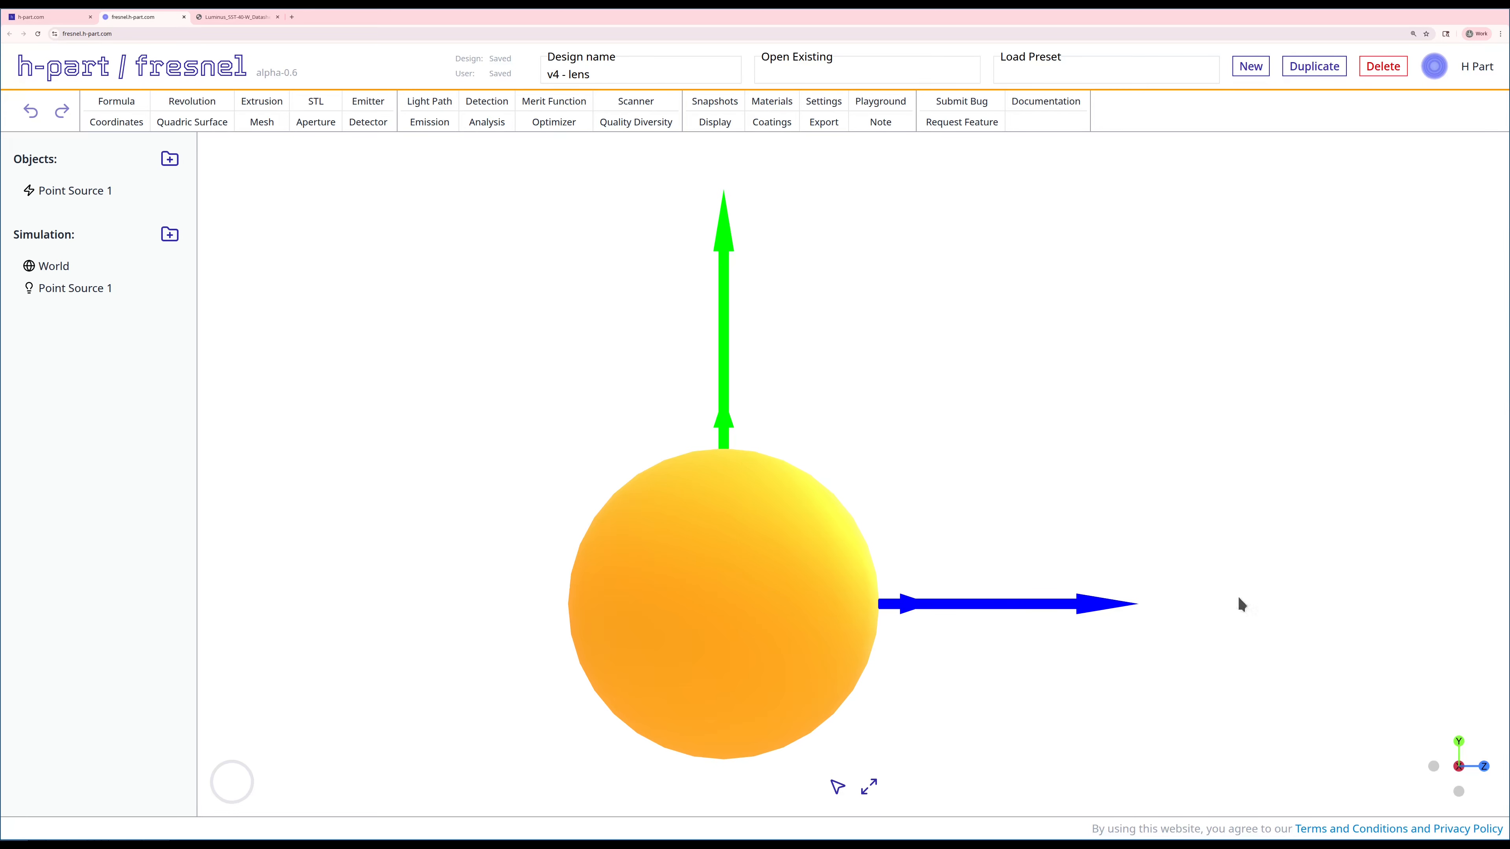
Cast the rays of the Point Source 1 emission and fit the whole result in the view
right_click(90, 291)
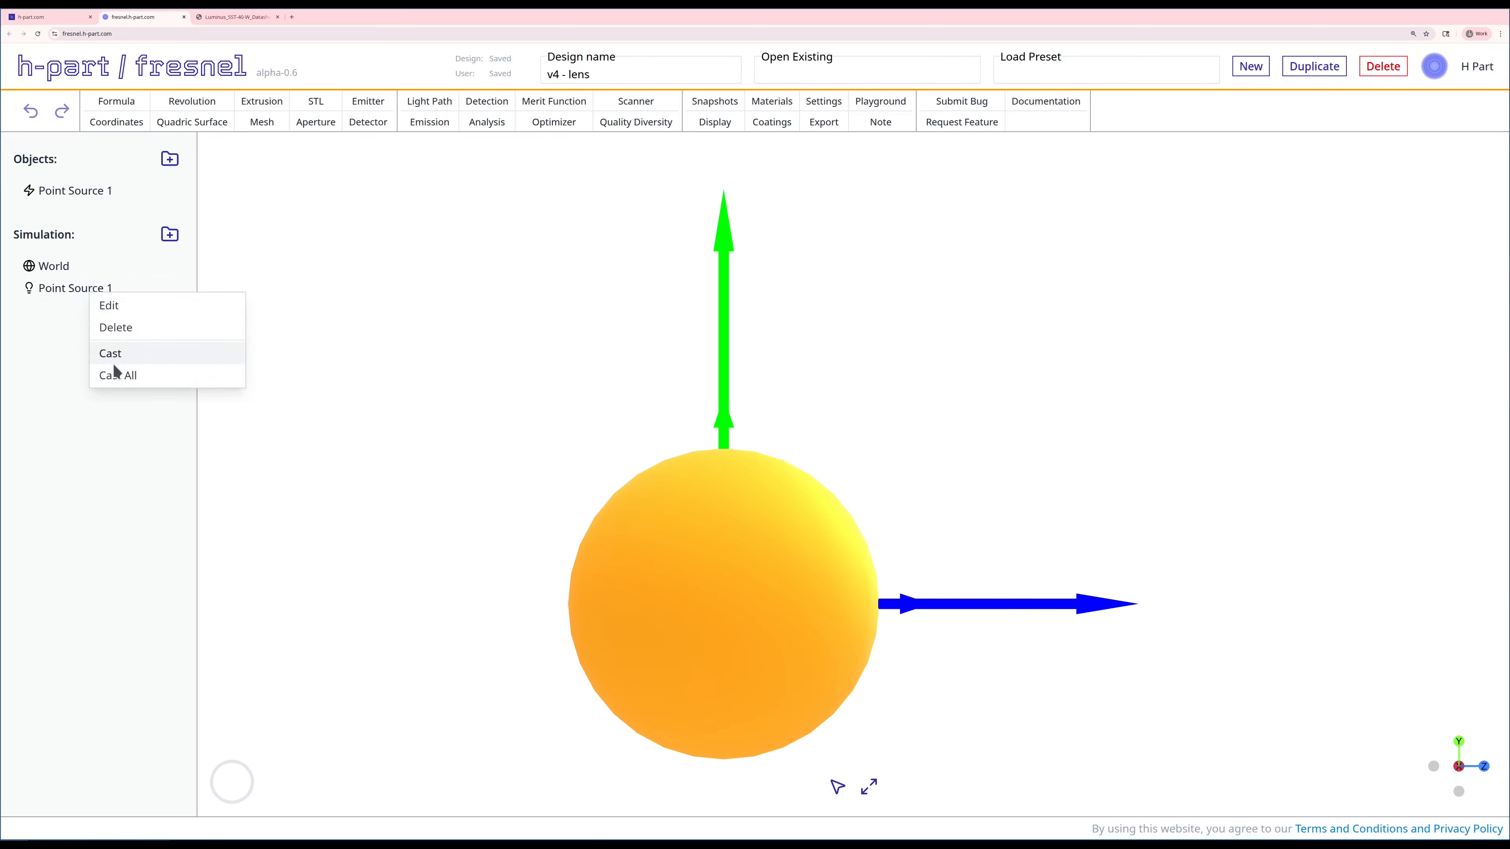
left_click(112, 355)
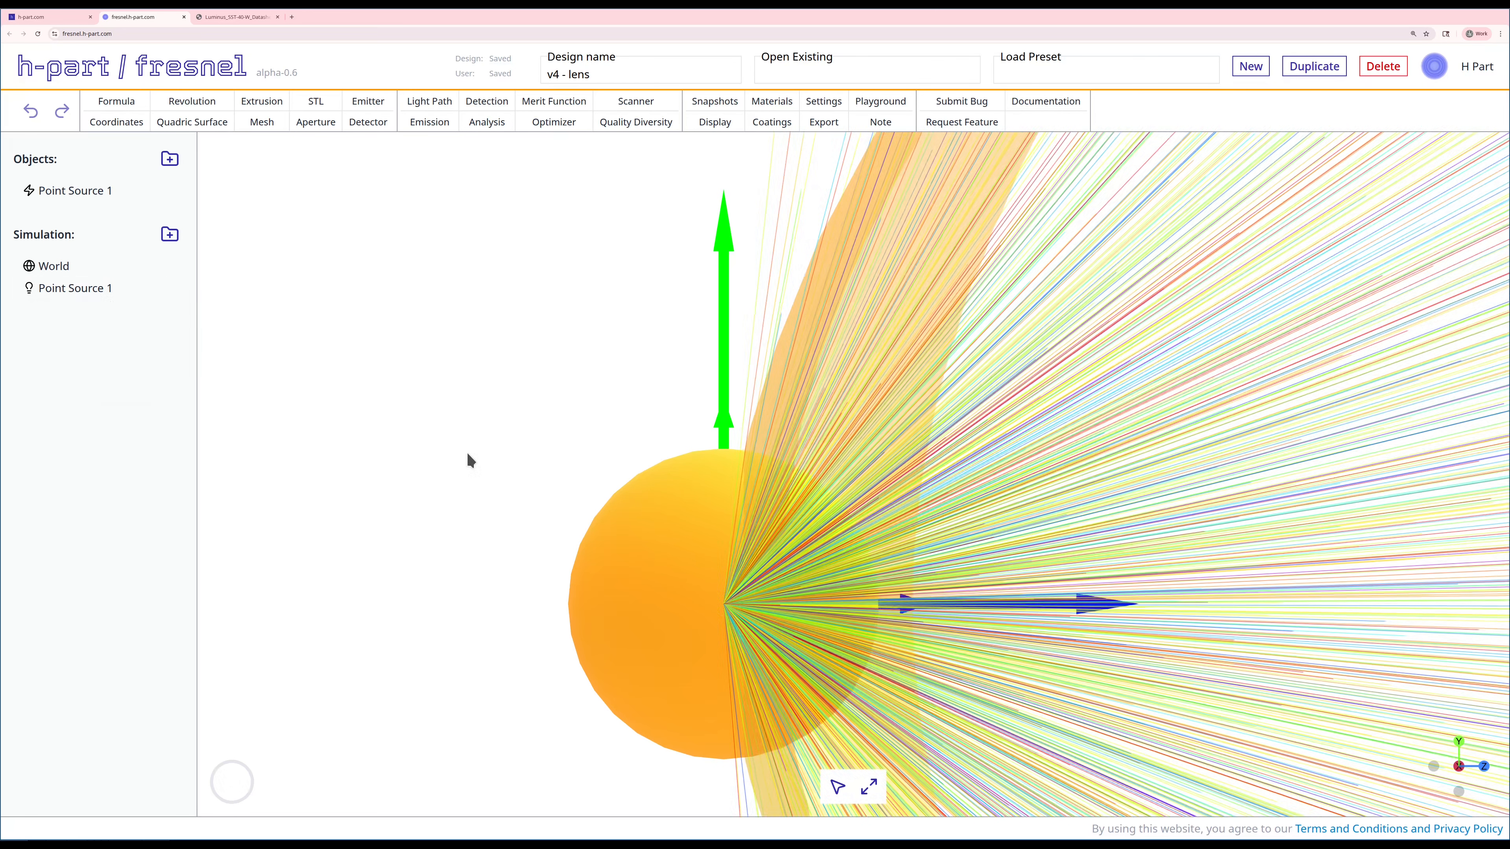
scroll(467, 458, "down", 8)
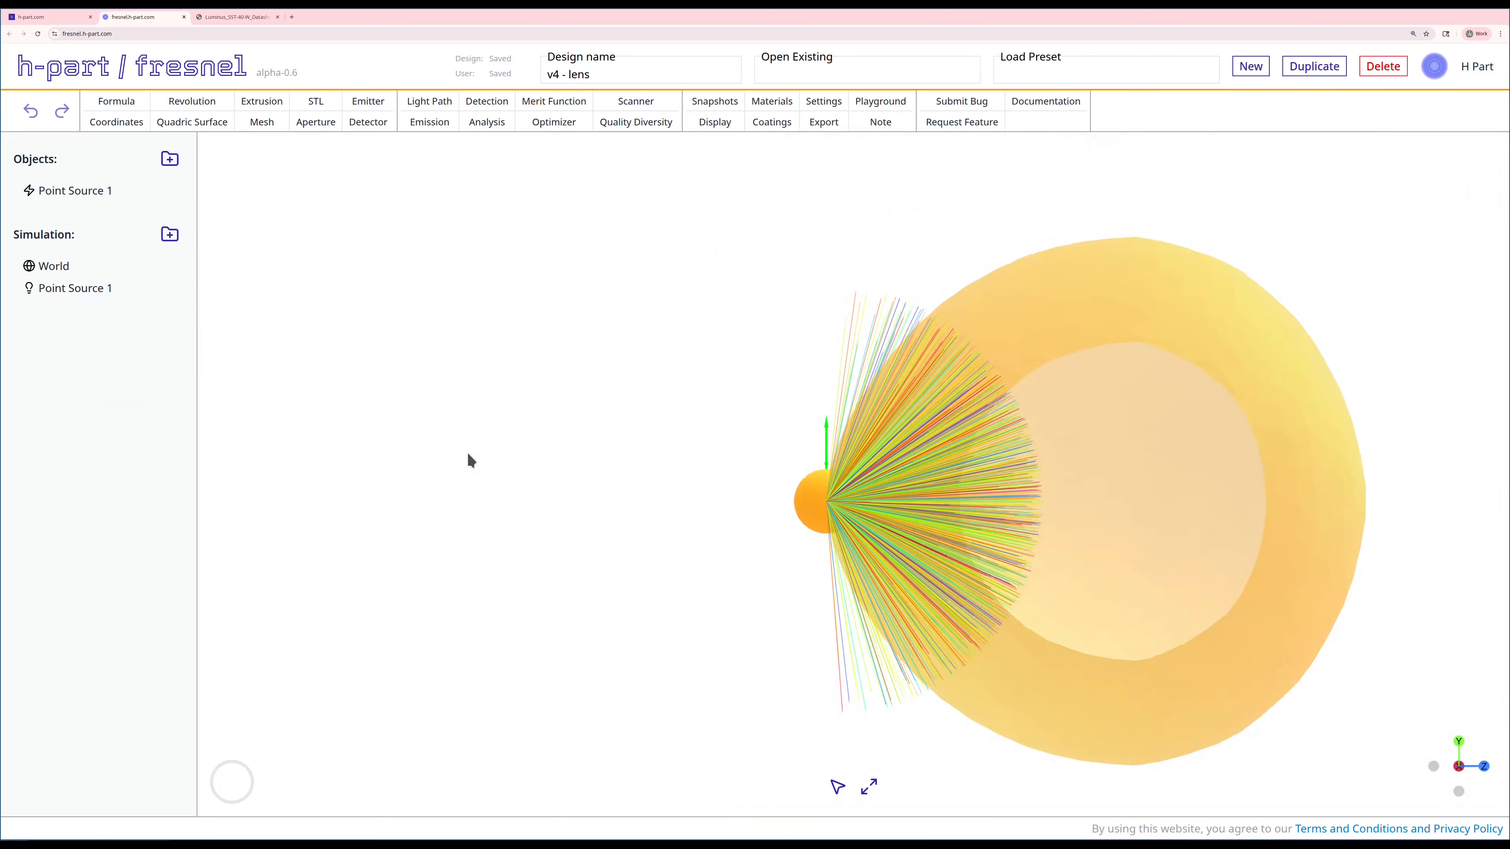
scroll(466, 452, "down", 2)
left_click_drag(466, 452, 539, 540)
left_click(868, 790)
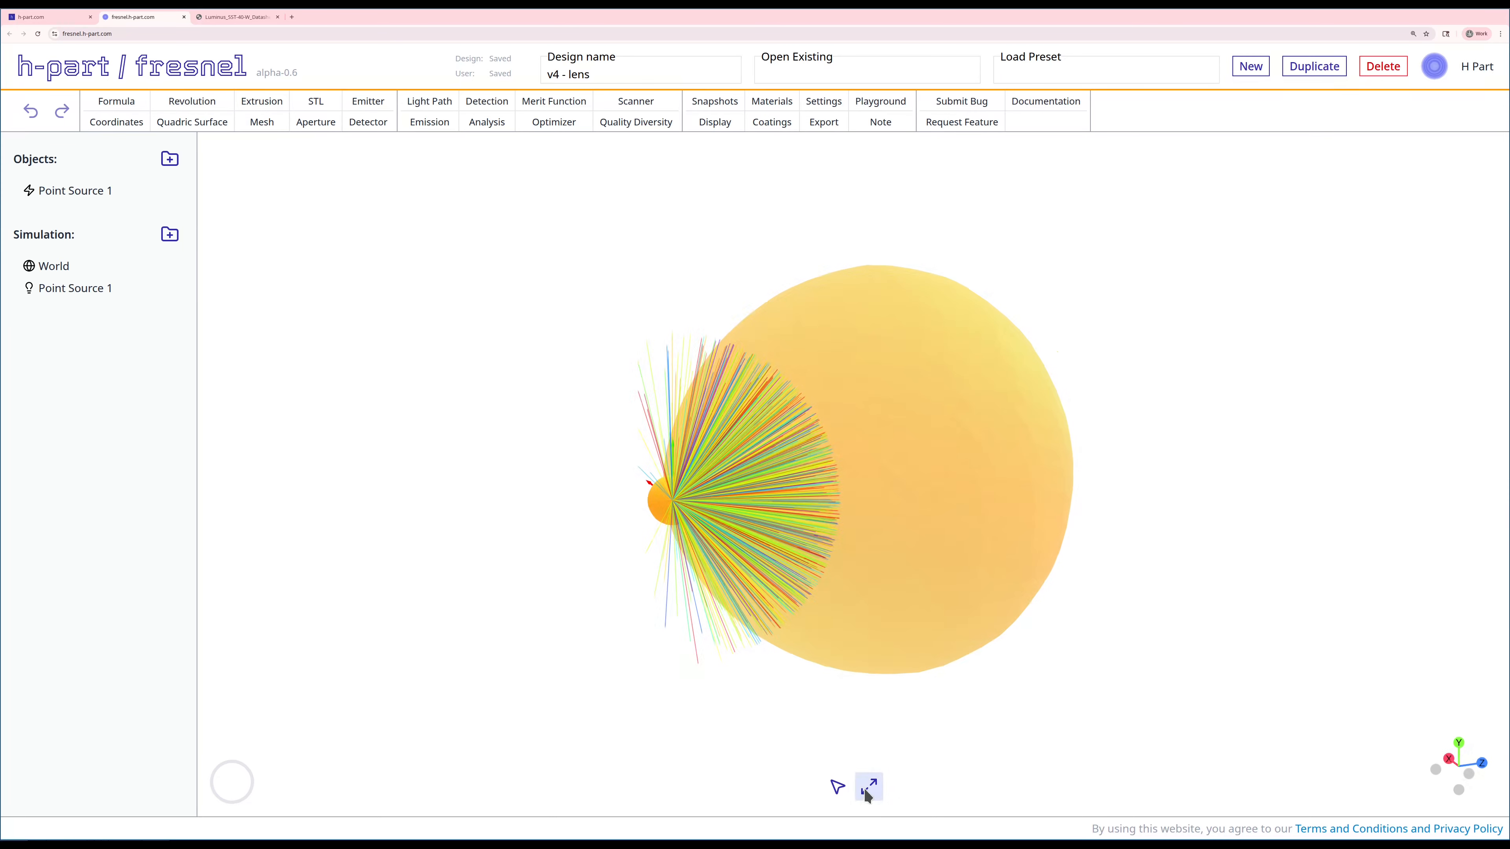
Examine the cast ray fan and the rendered intensity surface around the point source up close and from the side
scroll(728, 606, "down", 3)
left_click_drag(683, 629, 651, 606)
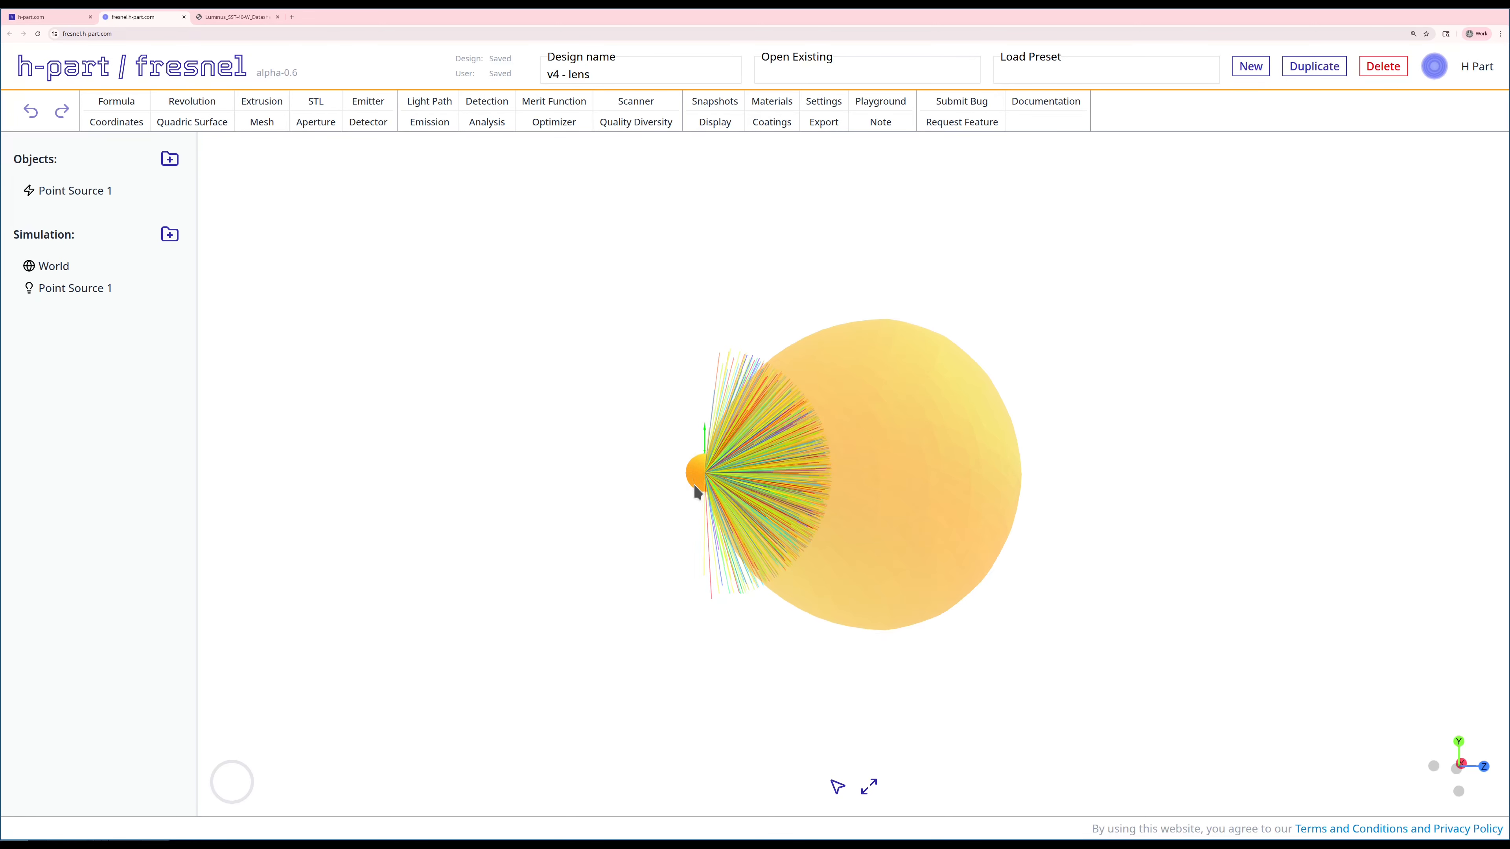
scroll(701, 452, "up", 3)
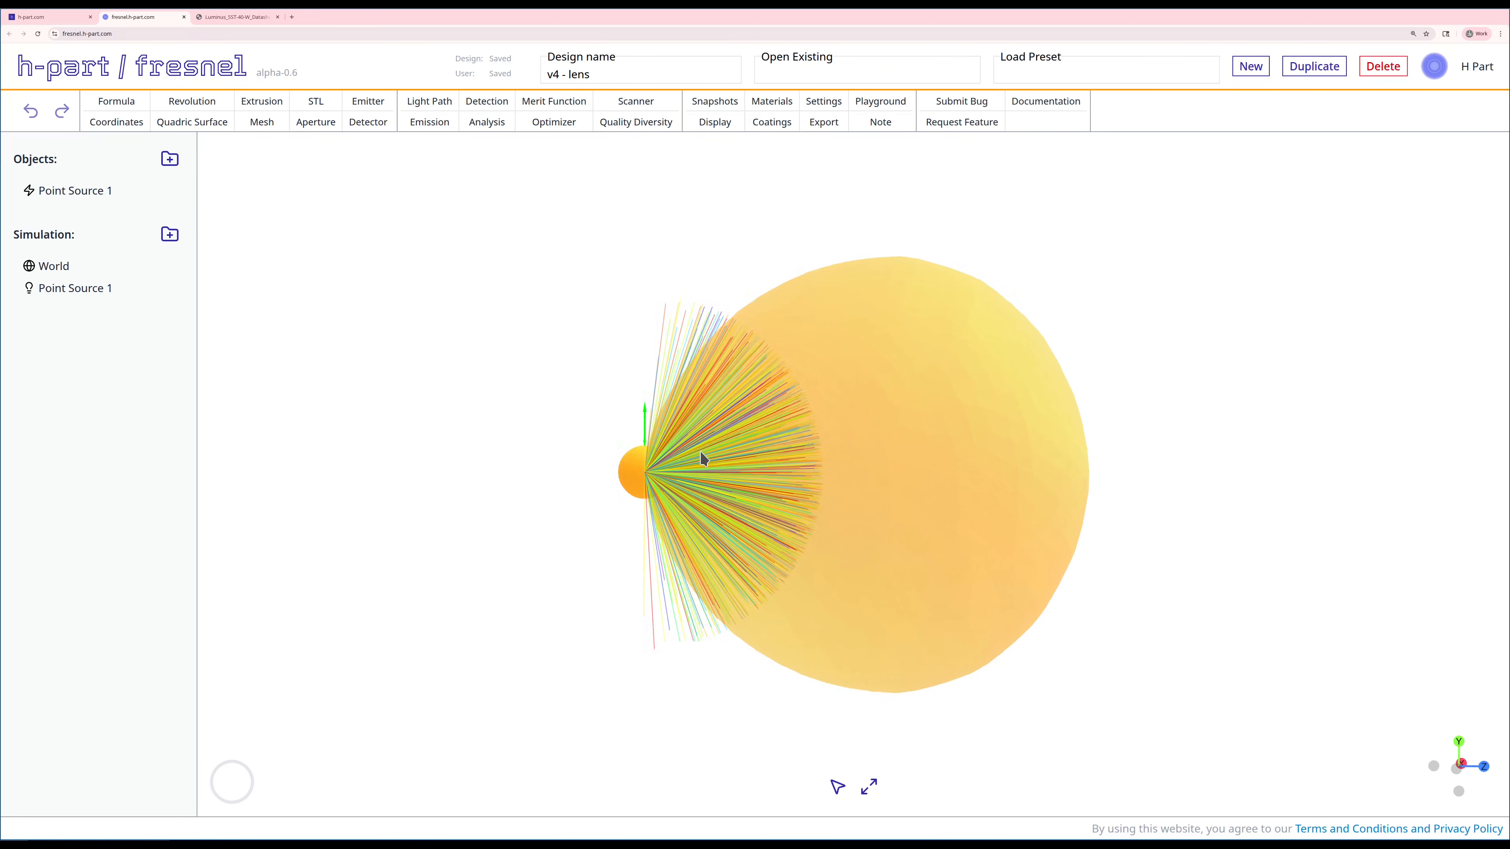
scroll(702, 455, "up", 5)
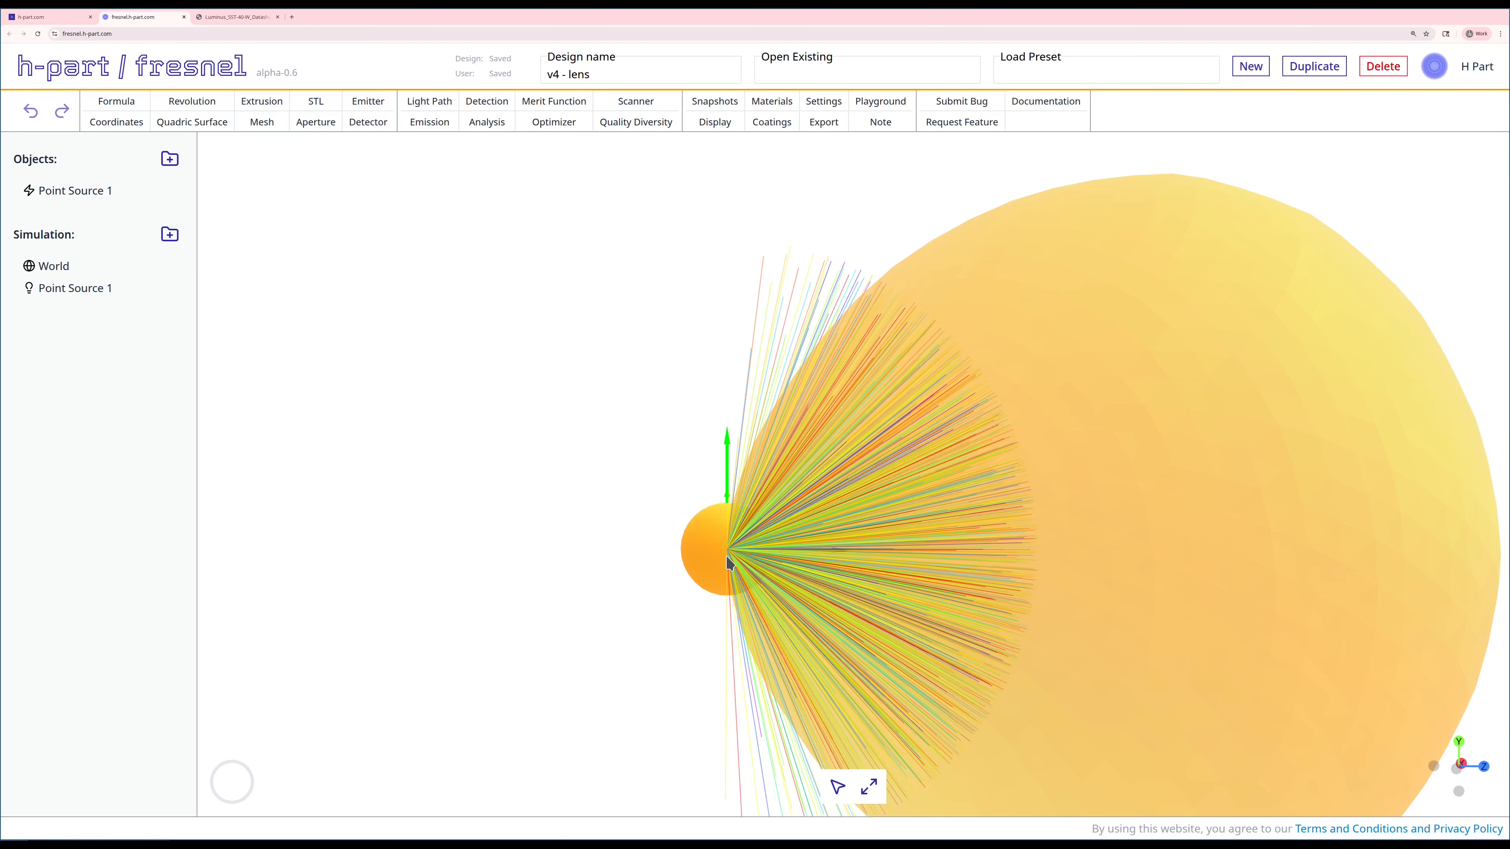
scroll(745, 550, "down", 2)
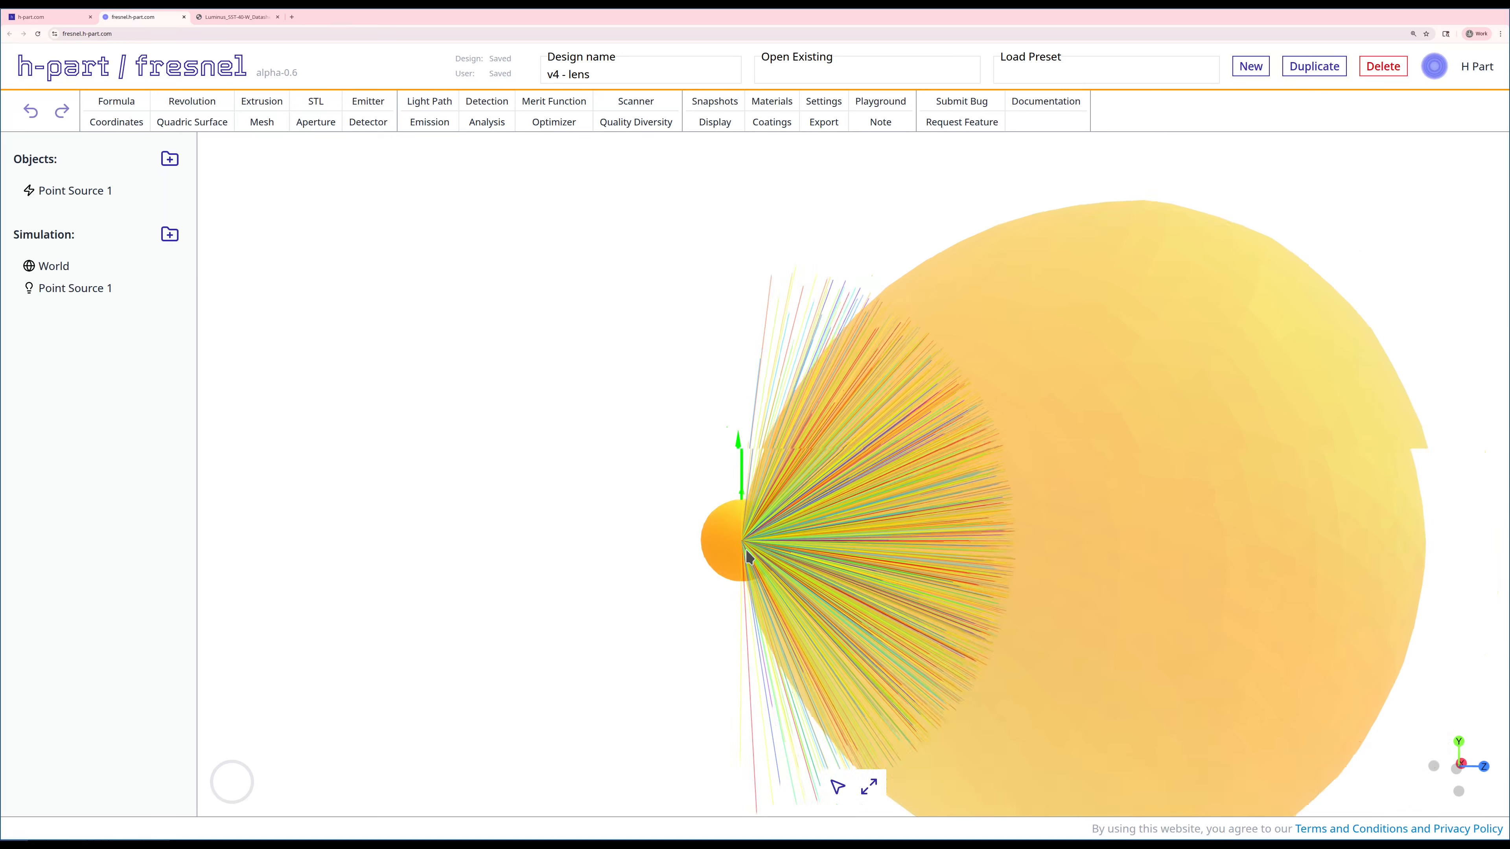
scroll(746, 556, "down", 3)
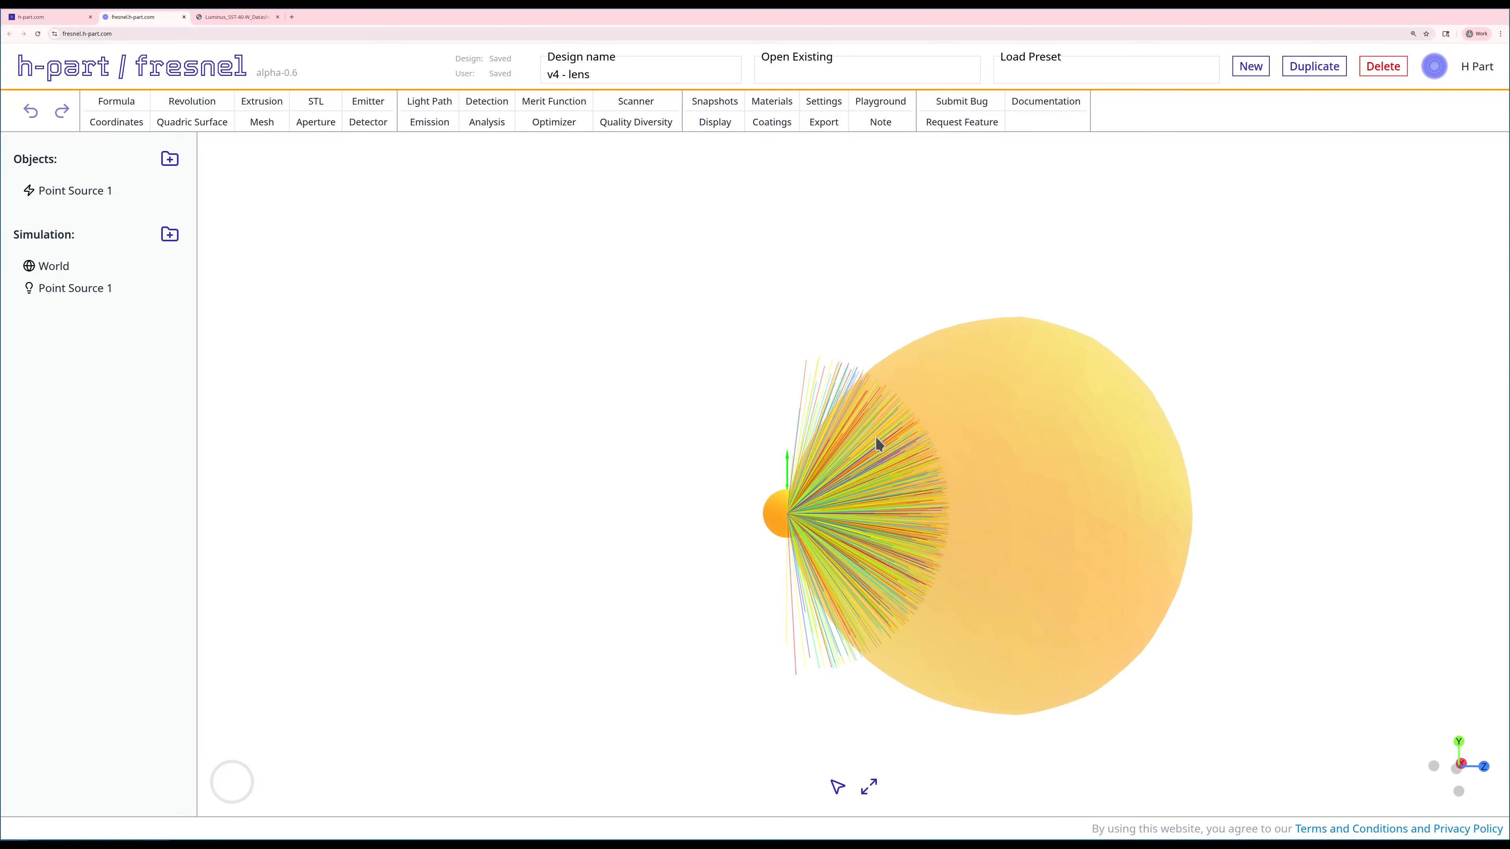
left_click_drag(916, 485, 969, 488)
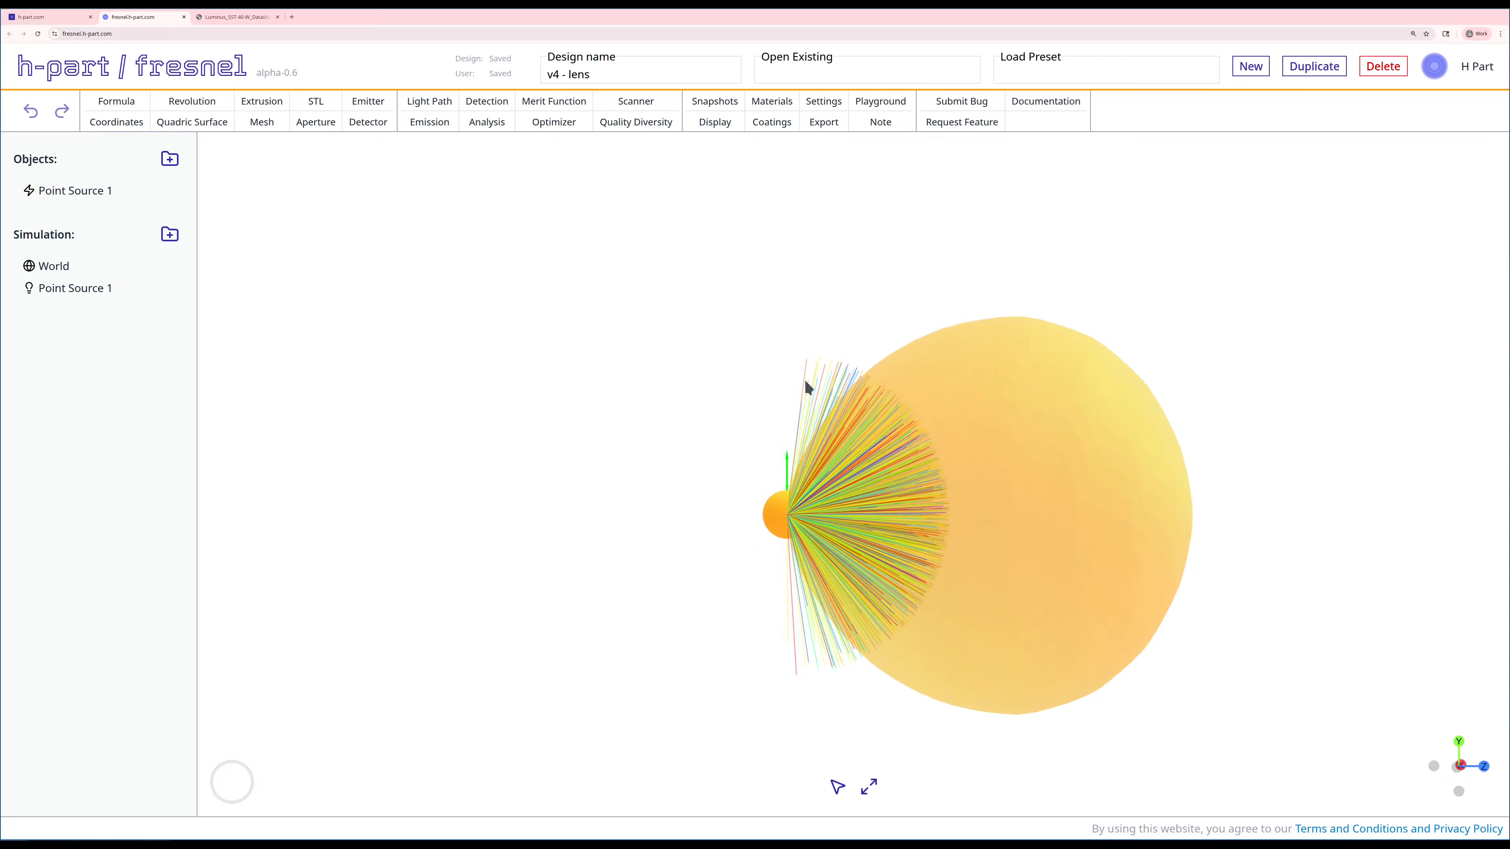
left_click_drag(907, 506, 917, 489)
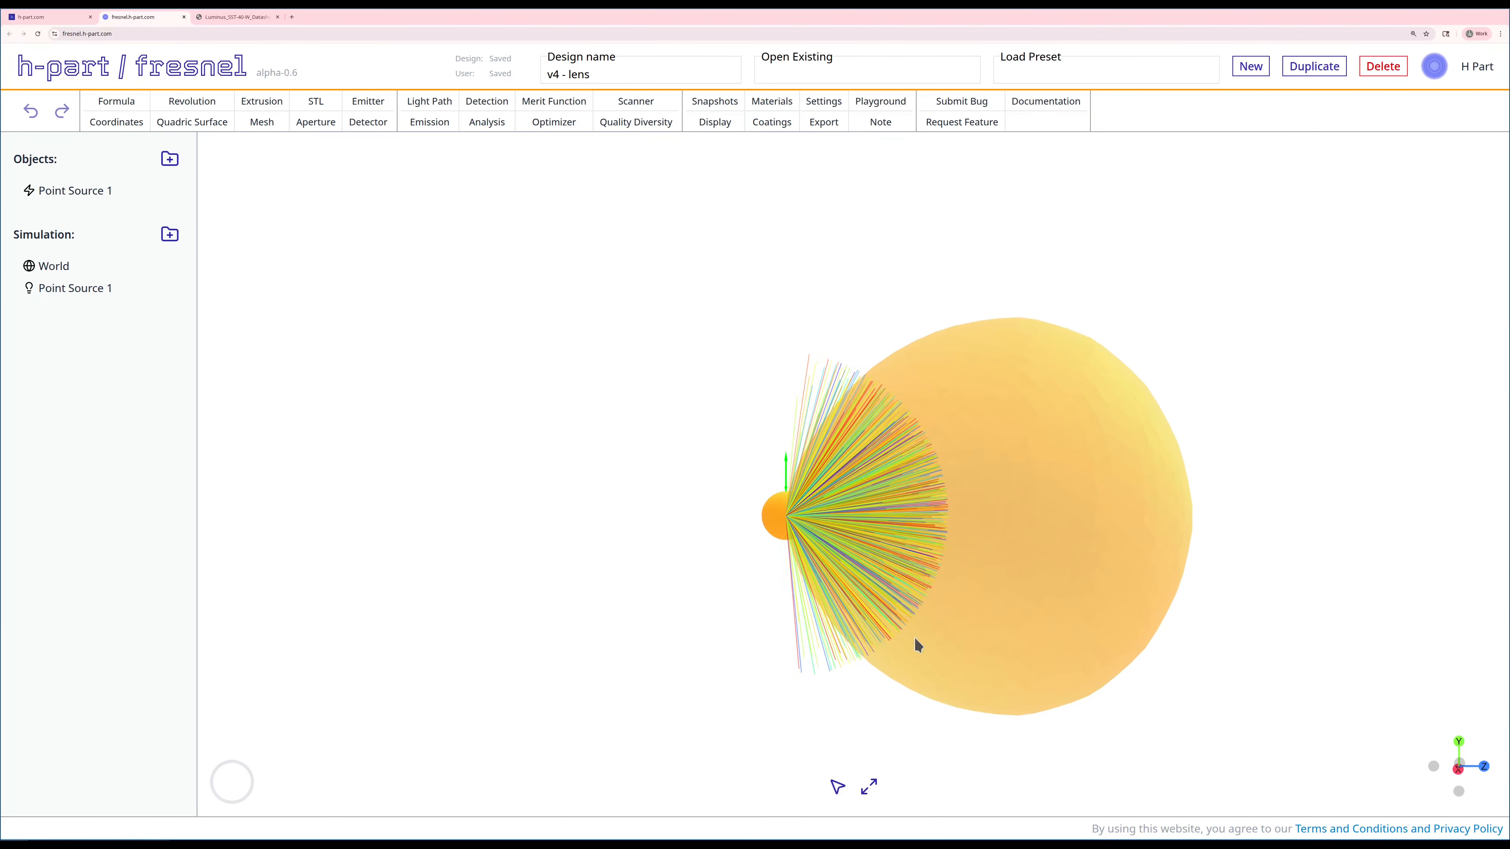
scroll(1051, 532, "down", 2)
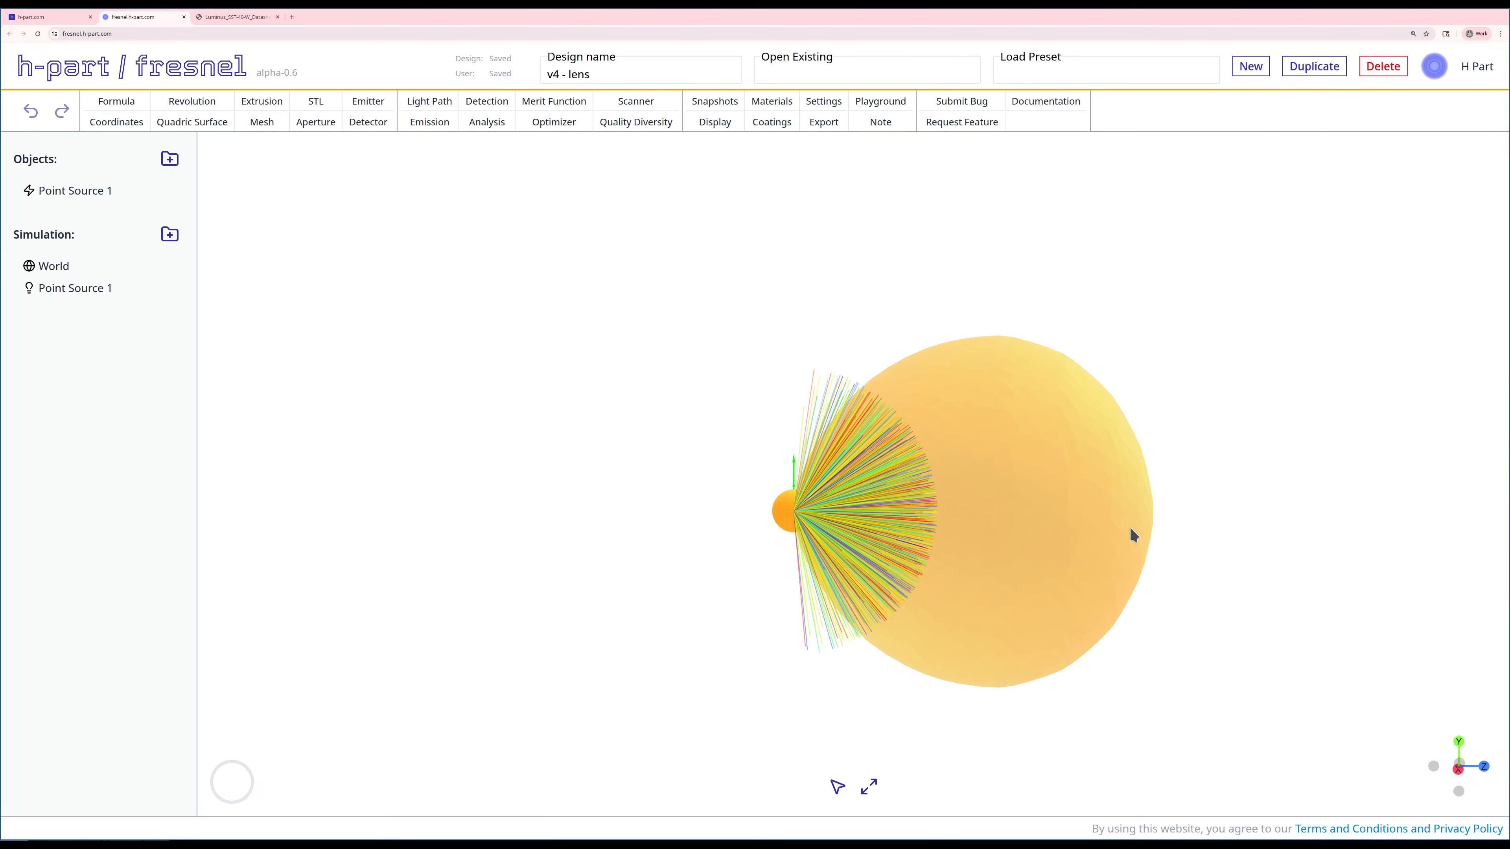
right_click_drag(1129, 532, 1078, 523)
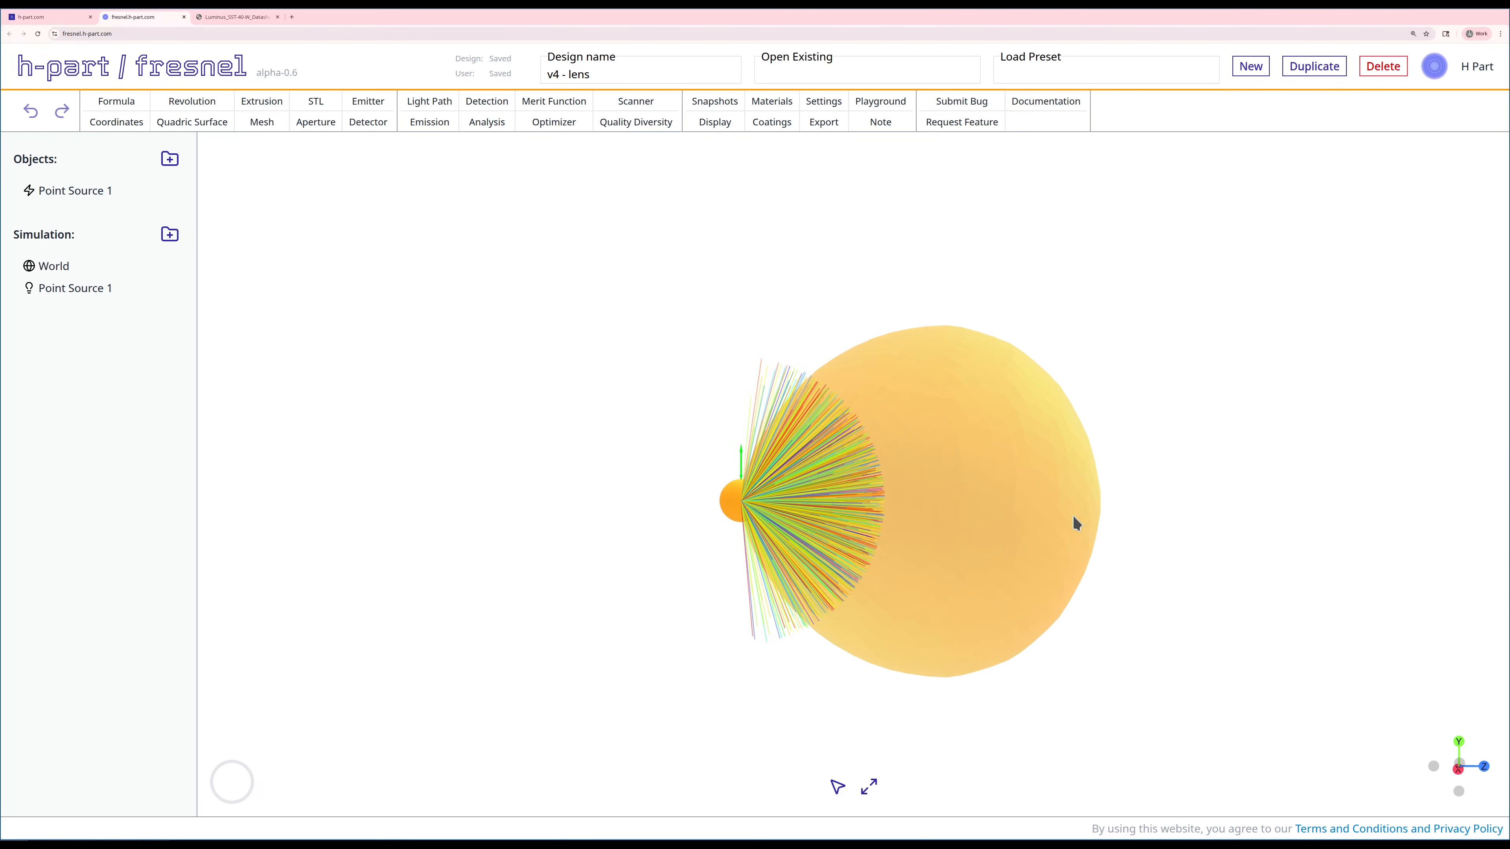
mouse_move(1075, 523)
left_mouse_down()
mouse_move(974, 482)
mouse_move(954, 499)
mouse_move(1021, 509)
left_mouse_up()
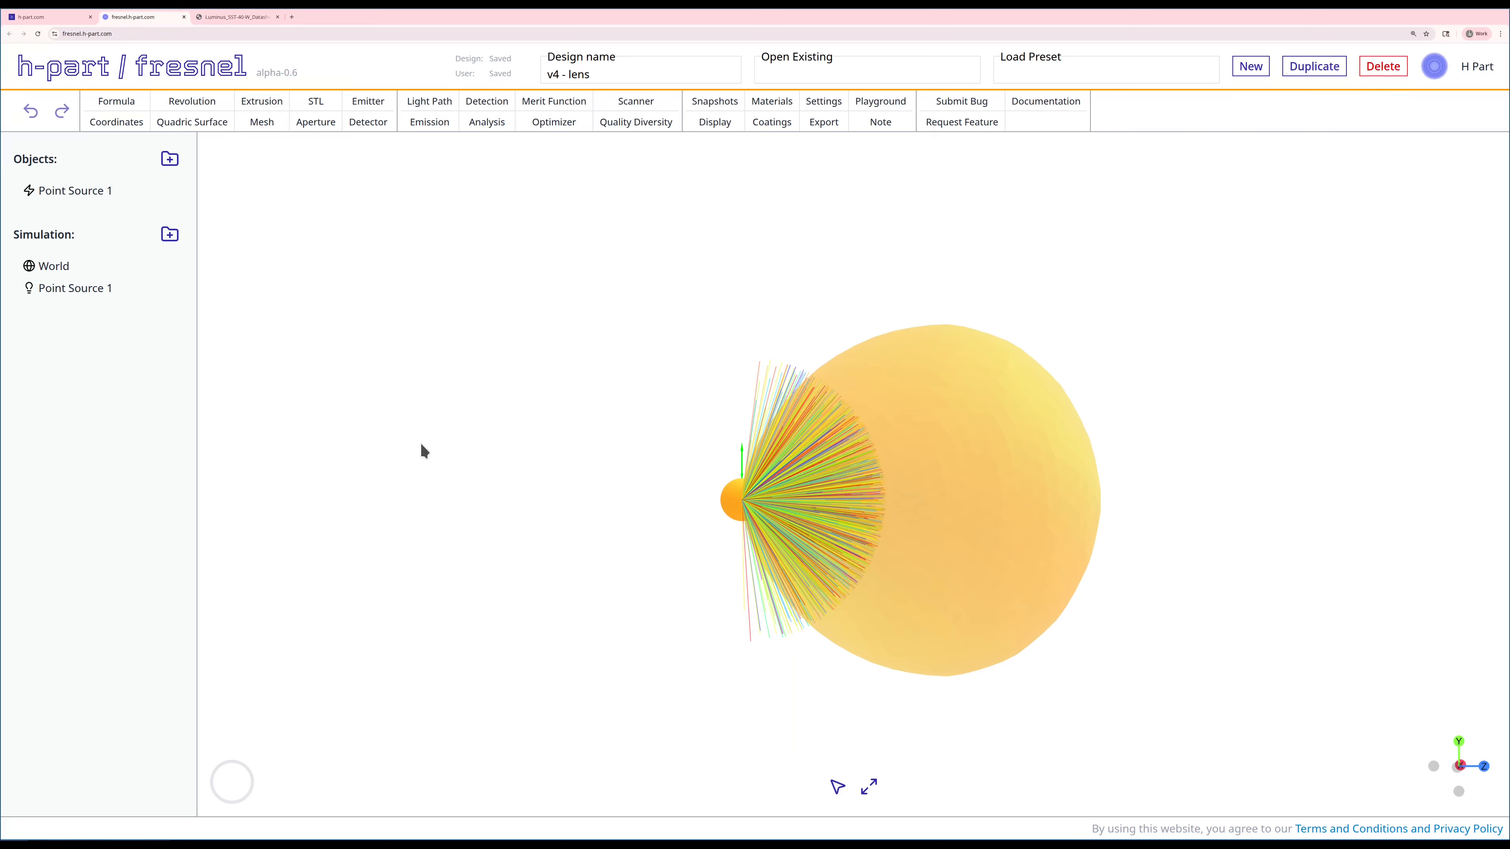
Disable Render Intensity Surface in the Point Source 1 emission and apply the change
right_click(72, 284)
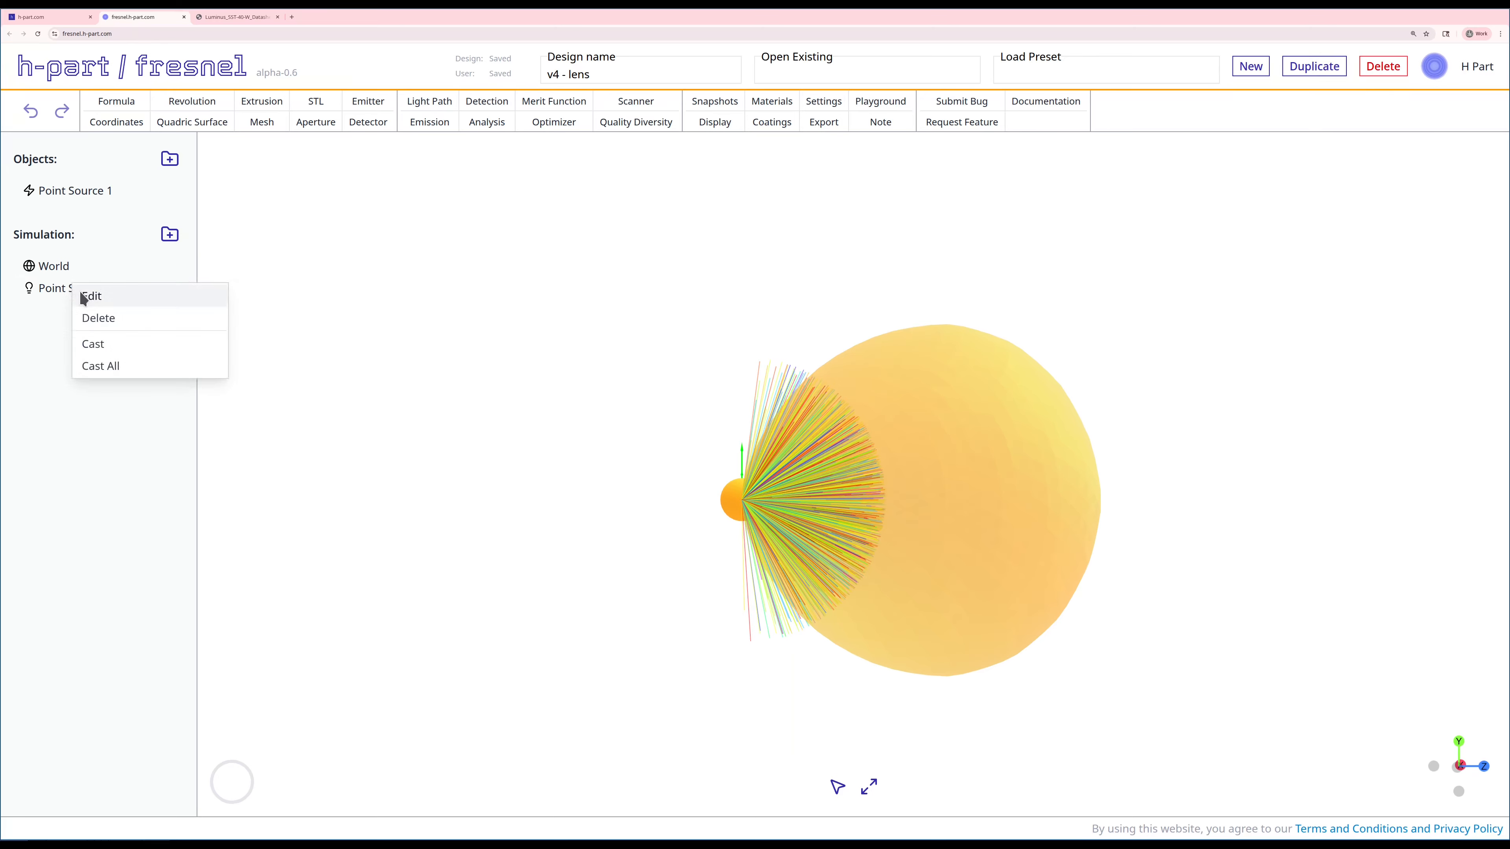
left_click(79, 291)
scroll(439, 581, "down", 6)
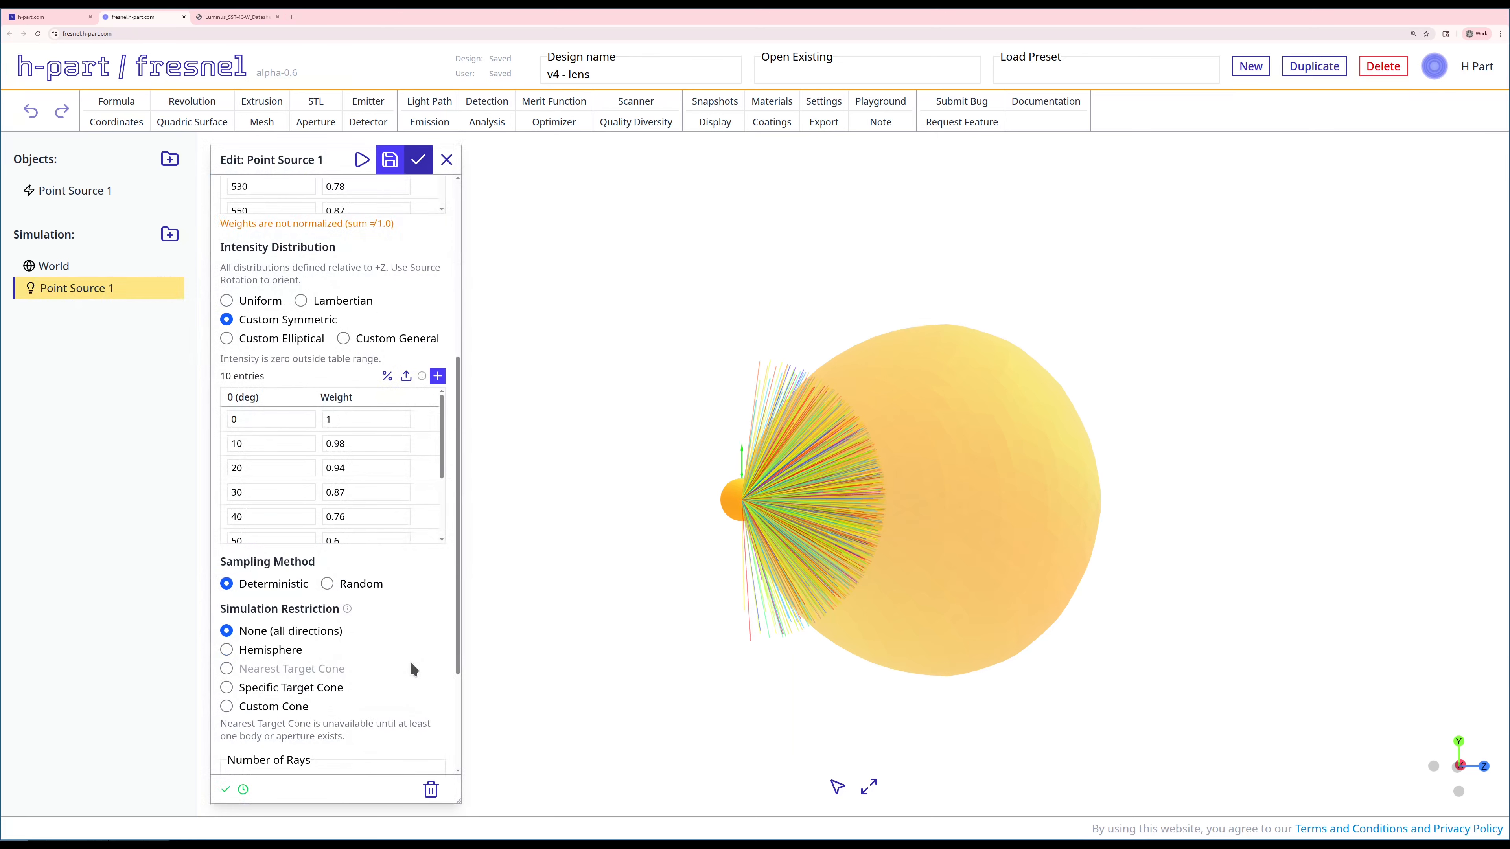
scroll(335, 673, "down", 3)
left_click(226, 637)
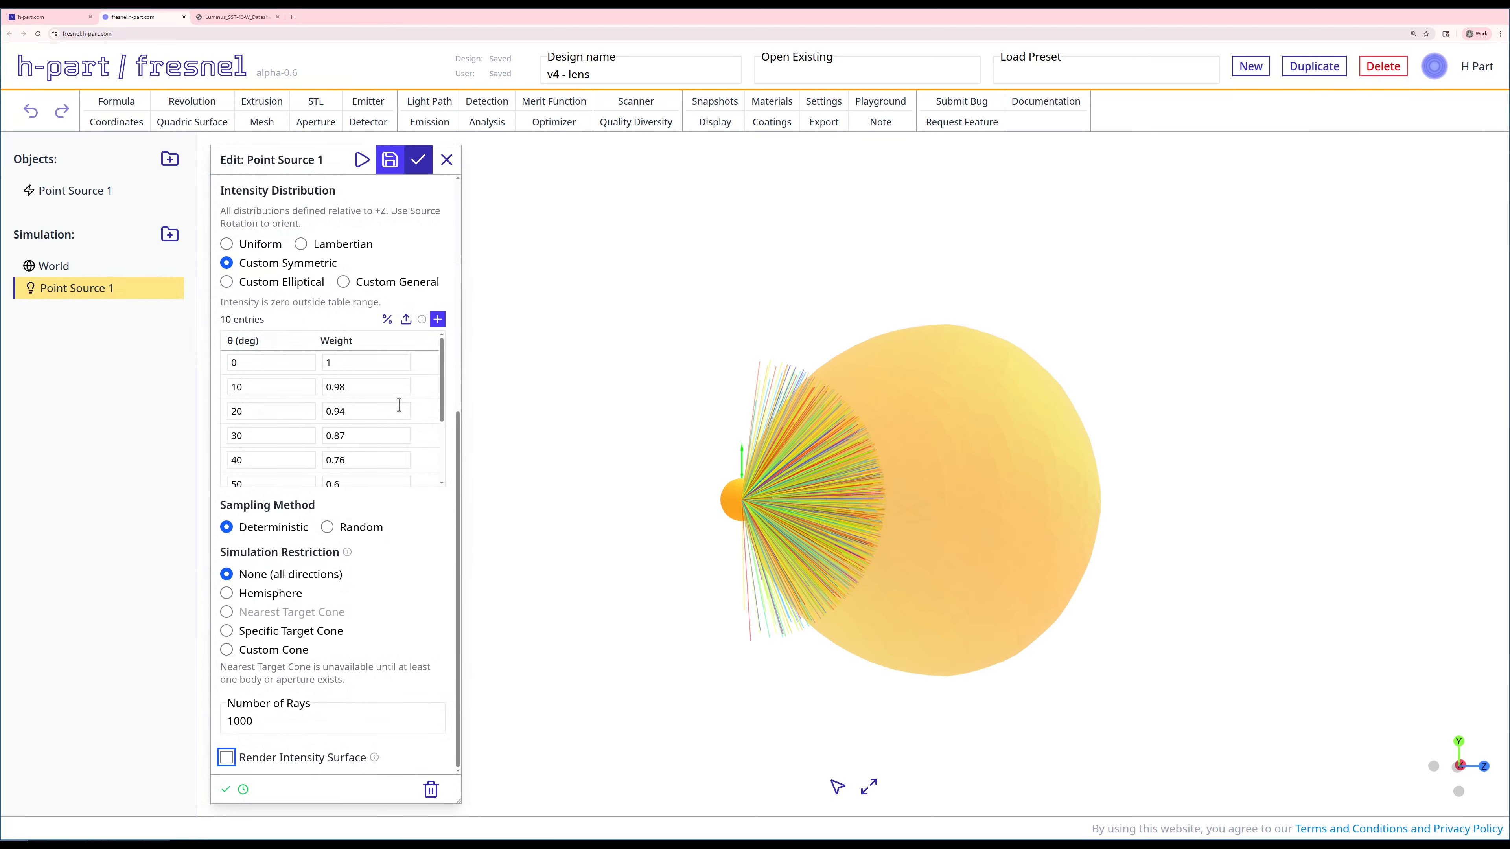
left_click(417, 160)
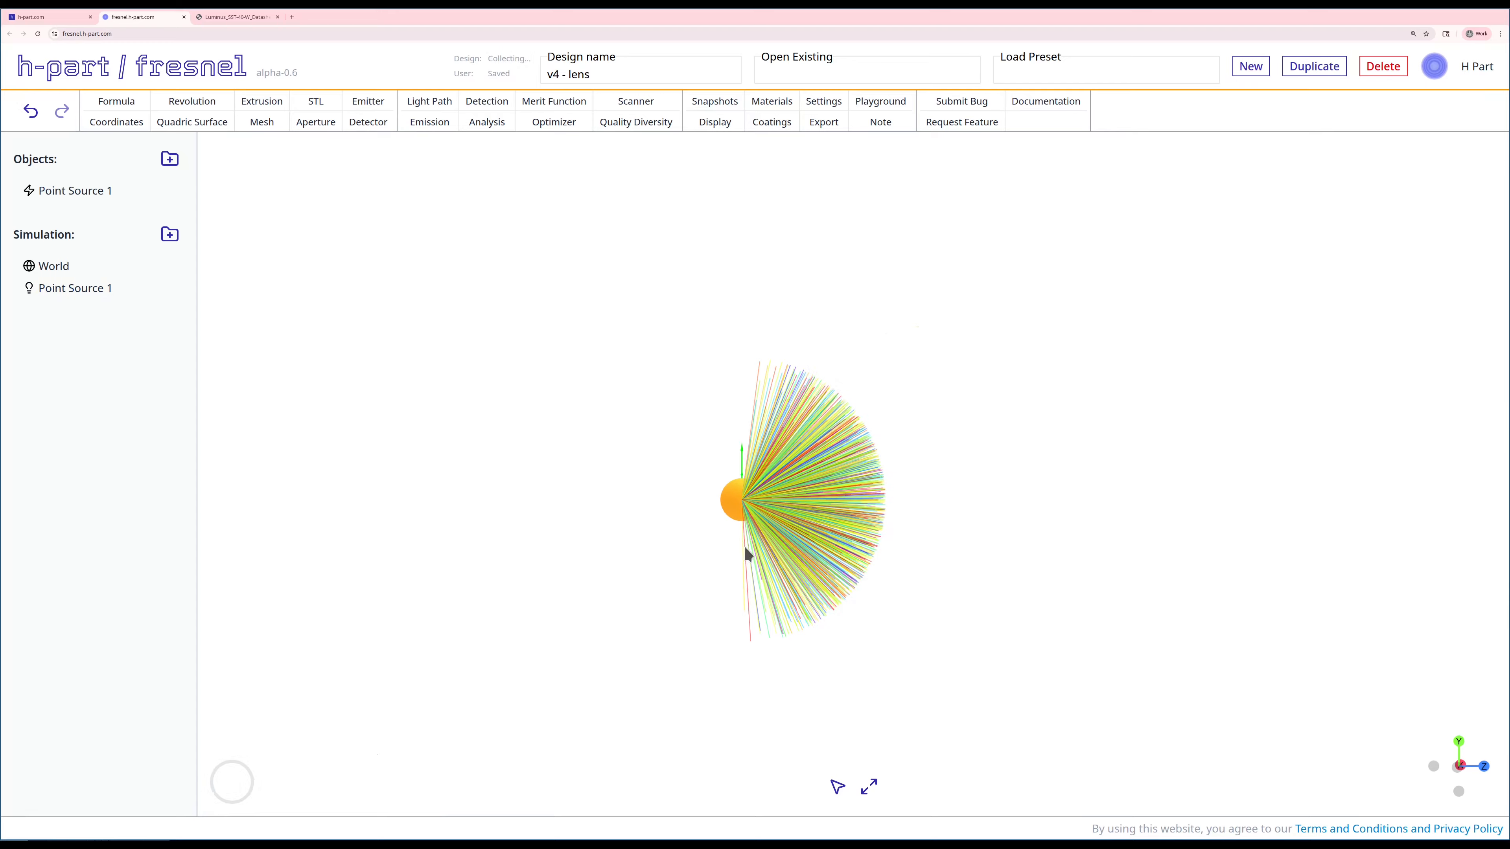
Review the Point Source 1 emission's distribution, sampling, restriction and ray count settings, and close its editor
right_click(112, 291)
left_click(128, 301)
scroll(411, 630, "down", 7)
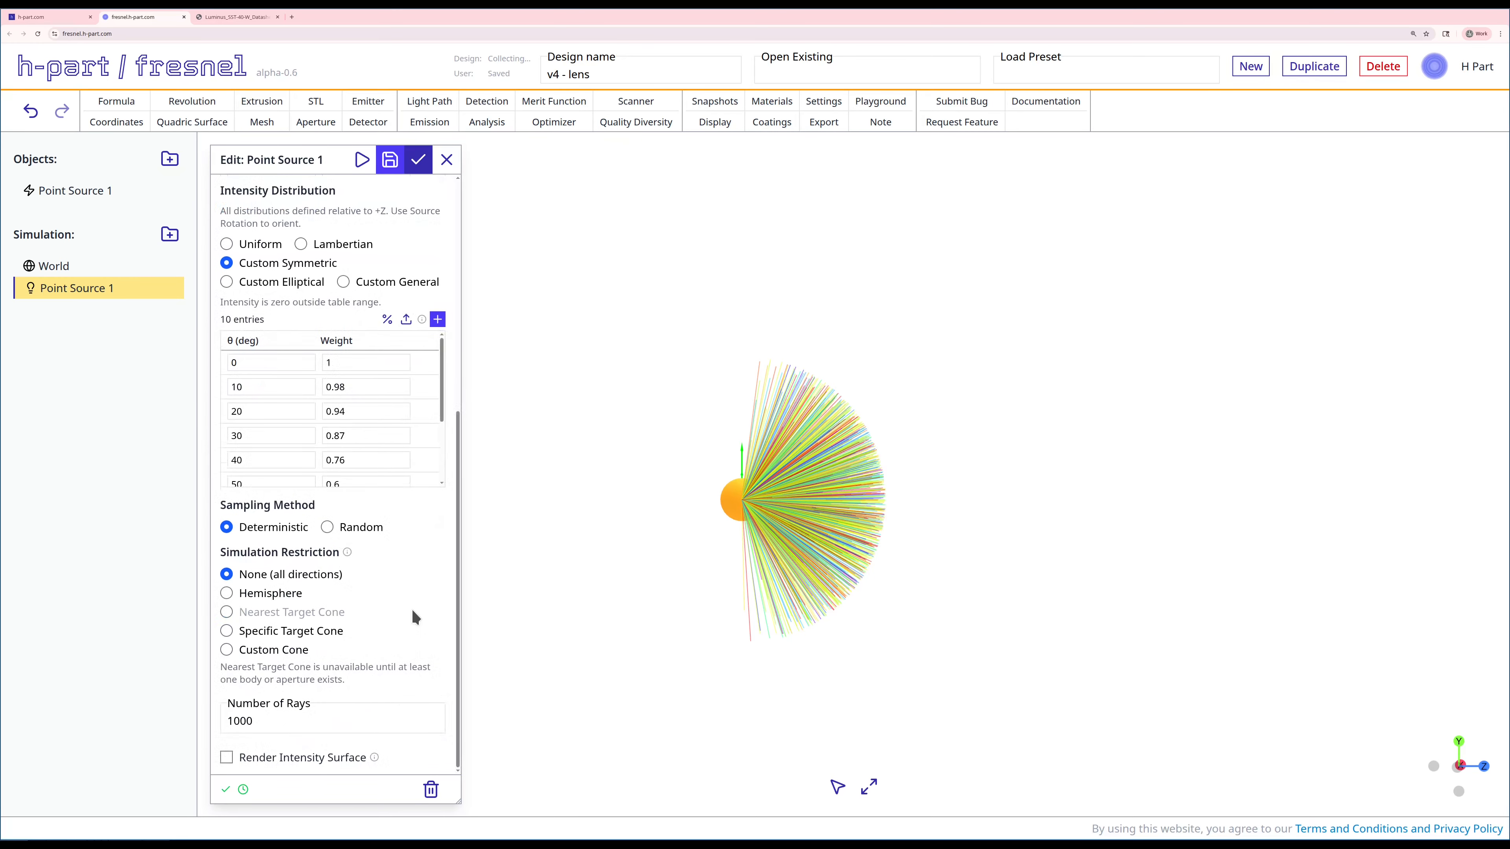
left_click(418, 164)
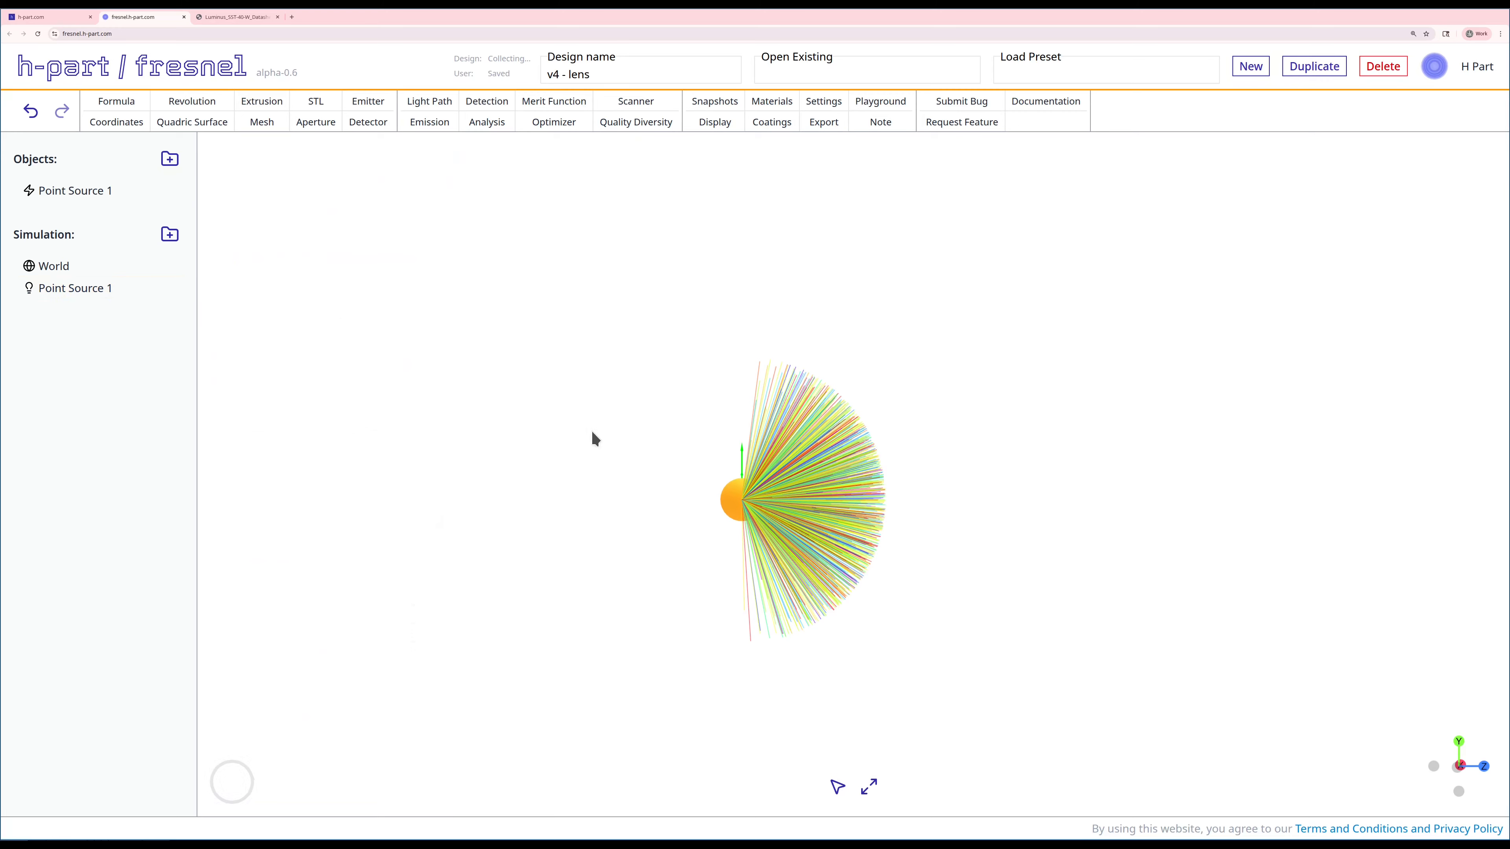
Start a new detector with a width of 150 mm and a height of 150 mm
scroll(588, 432, "down", 3)
right_click_drag(643, 464, 387, 440)
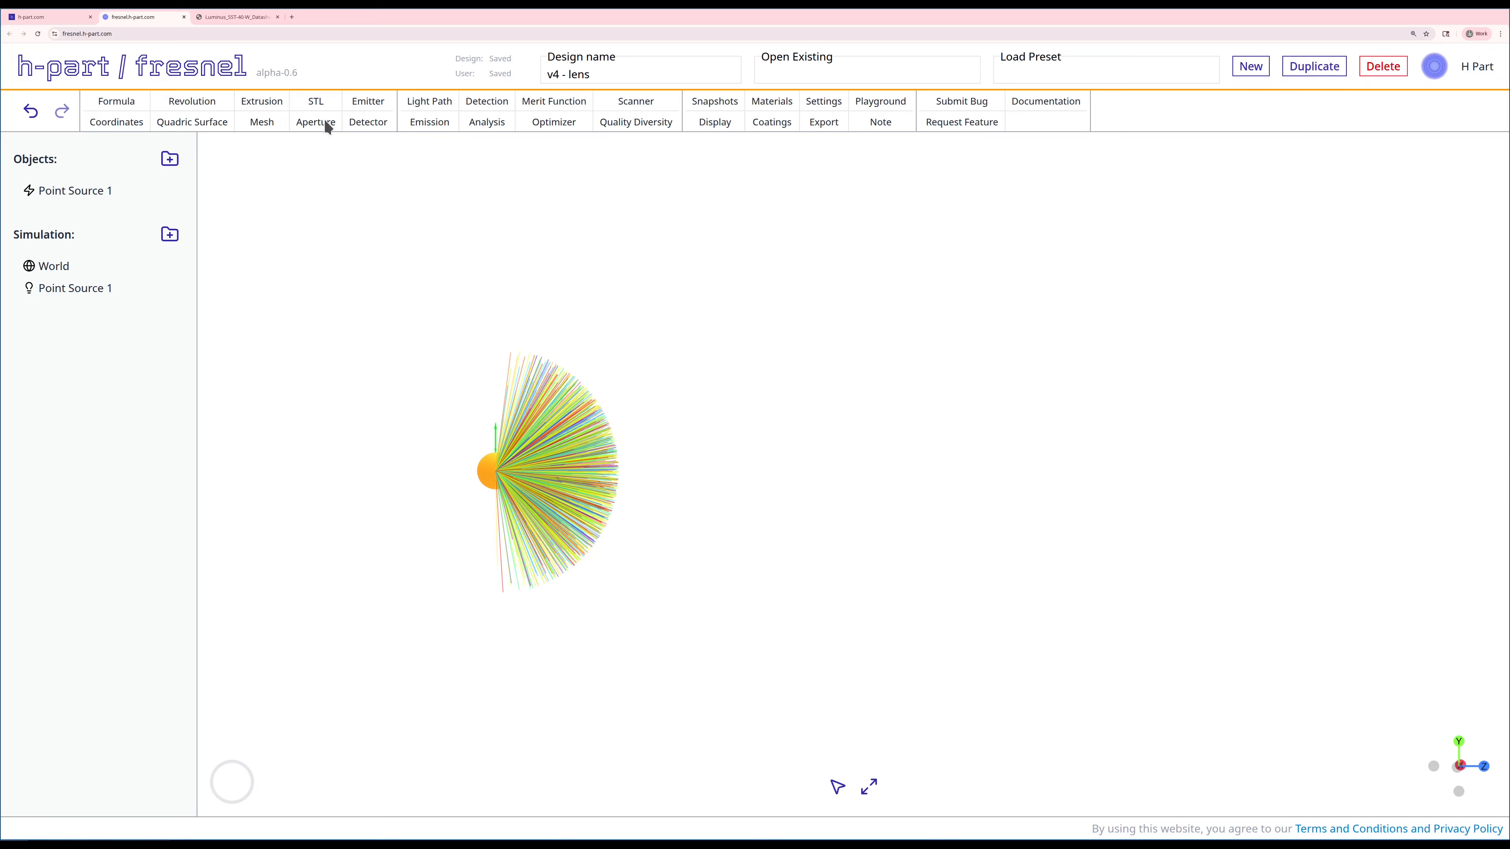
left_click(369, 122)
left_click(288, 465)
key("Home")
type("1")
key("Tab")
key("Home")
type("1")
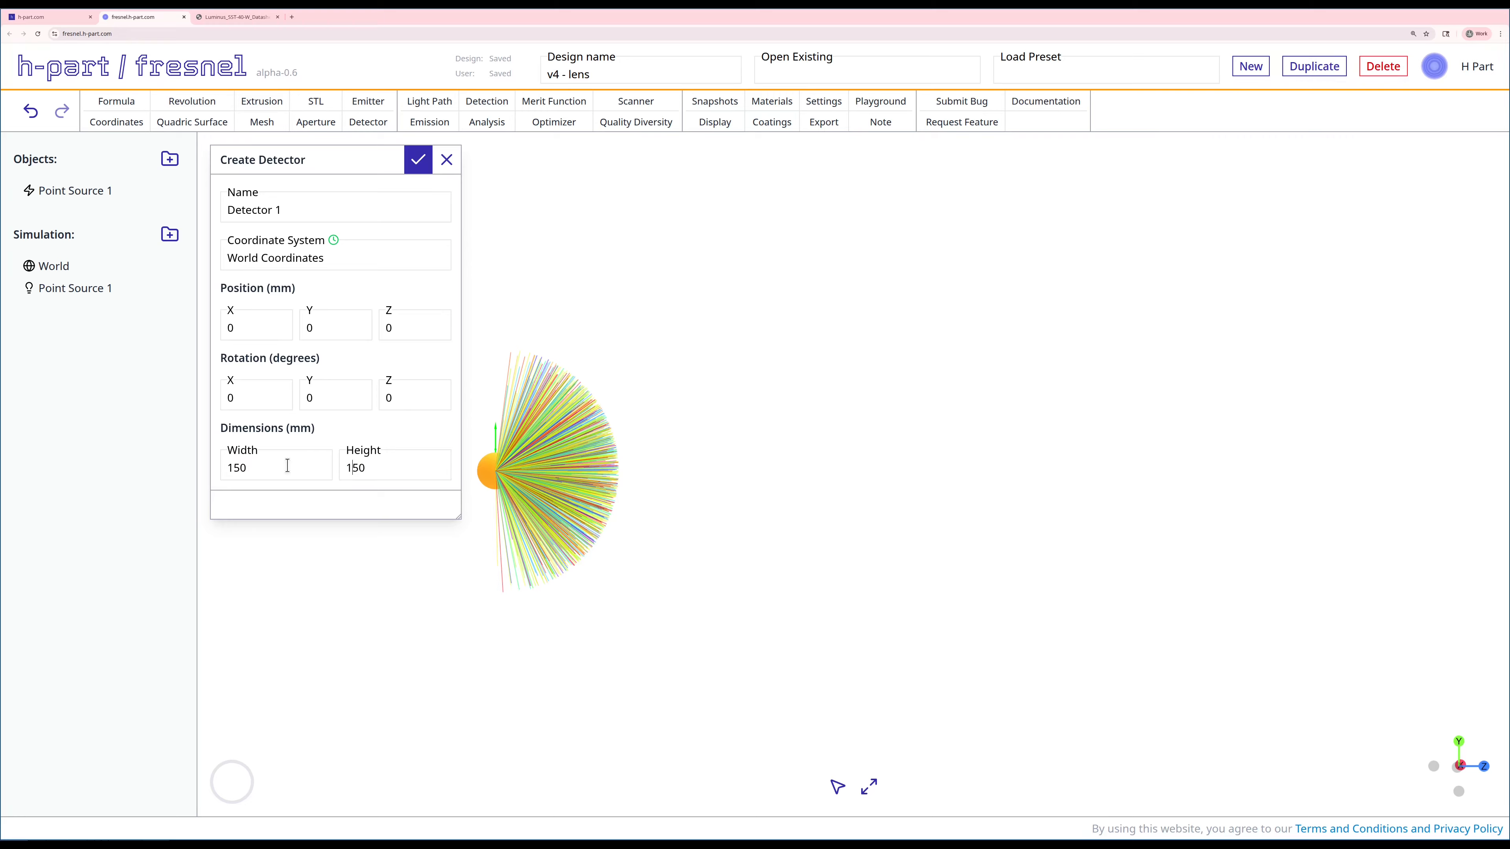
Position the detector at Z 100 mm with an X rotation of 180 degrees and create it
double_click(396, 322)
type("100")
left_click(260, 403)
key("BackSpace")
type("180")
left_click(424, 171)
left_click_drag(571, 450, 566, 456)
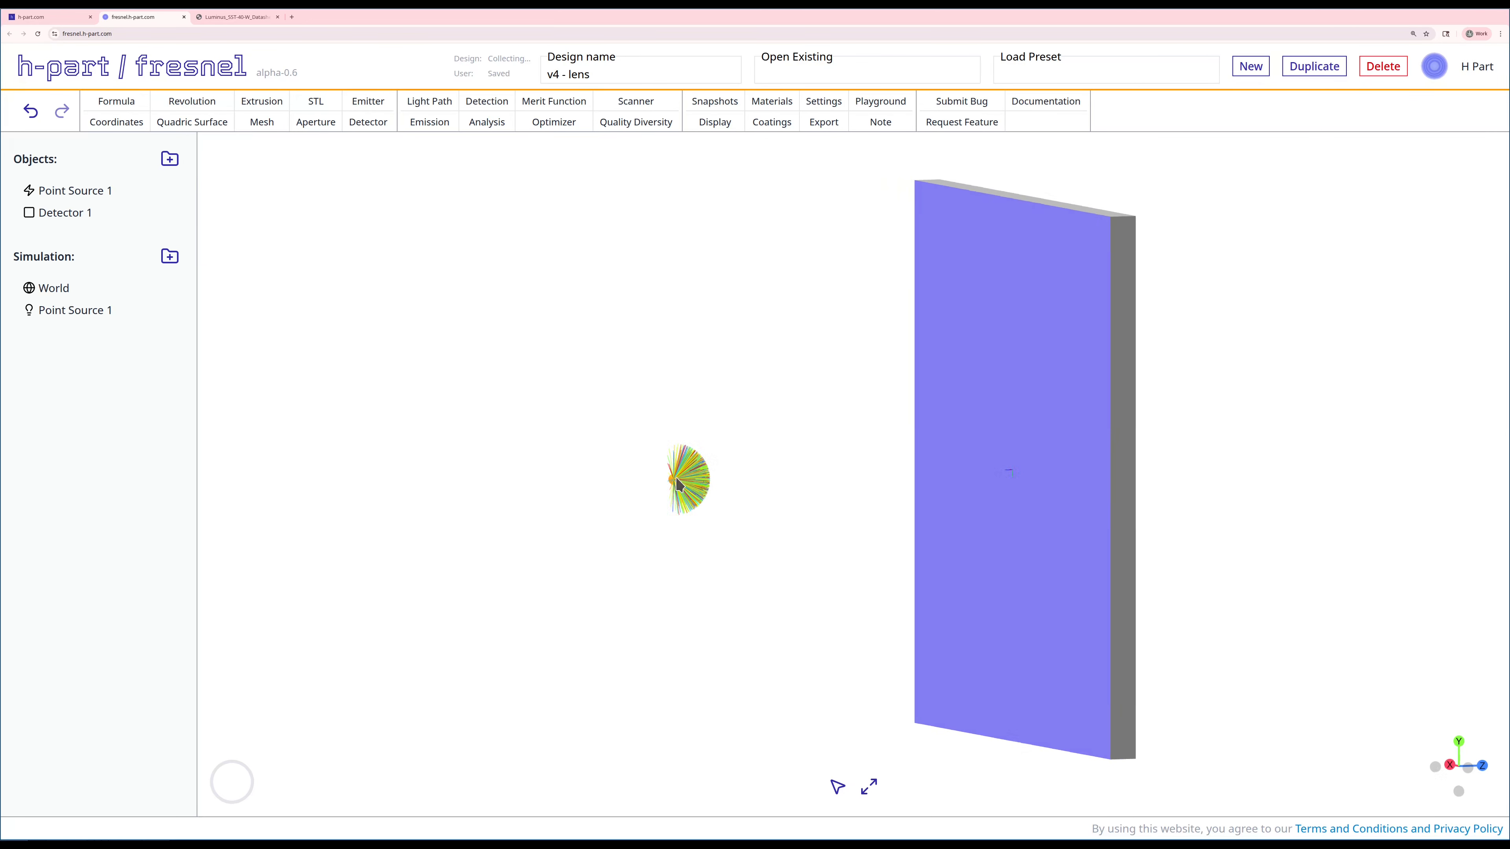
Create a detection for Detector 1 and cast the rays of the Point Source 1 emission
left_click(476, 102)
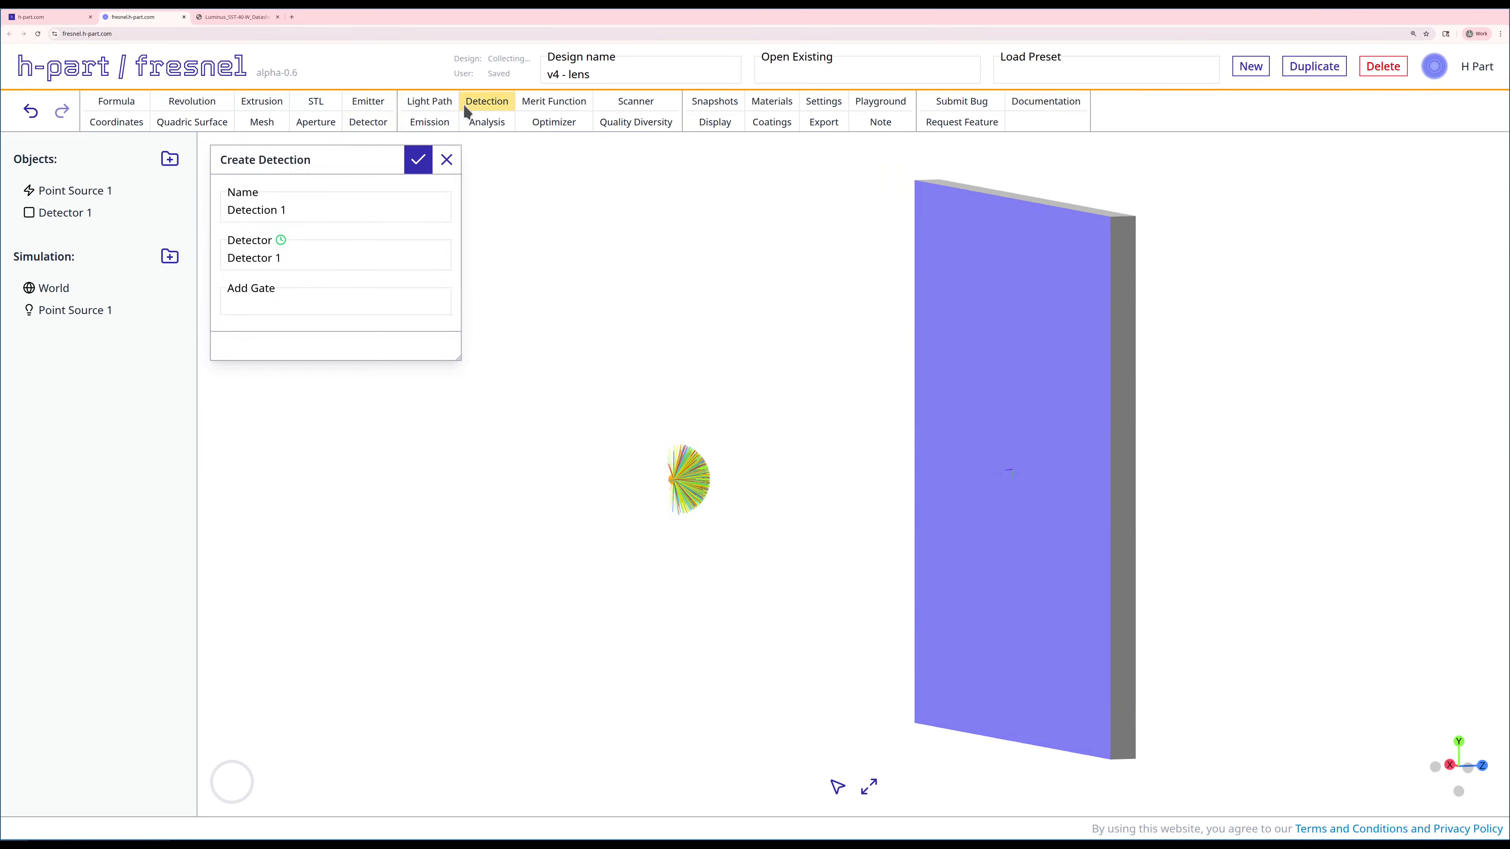
left_click(422, 166)
mouse_move(96, 334)
left_mouse_down()
mouse_move(94, 305)
mouse_move(98, 333)
left_mouse_up()
right_click(92, 307)
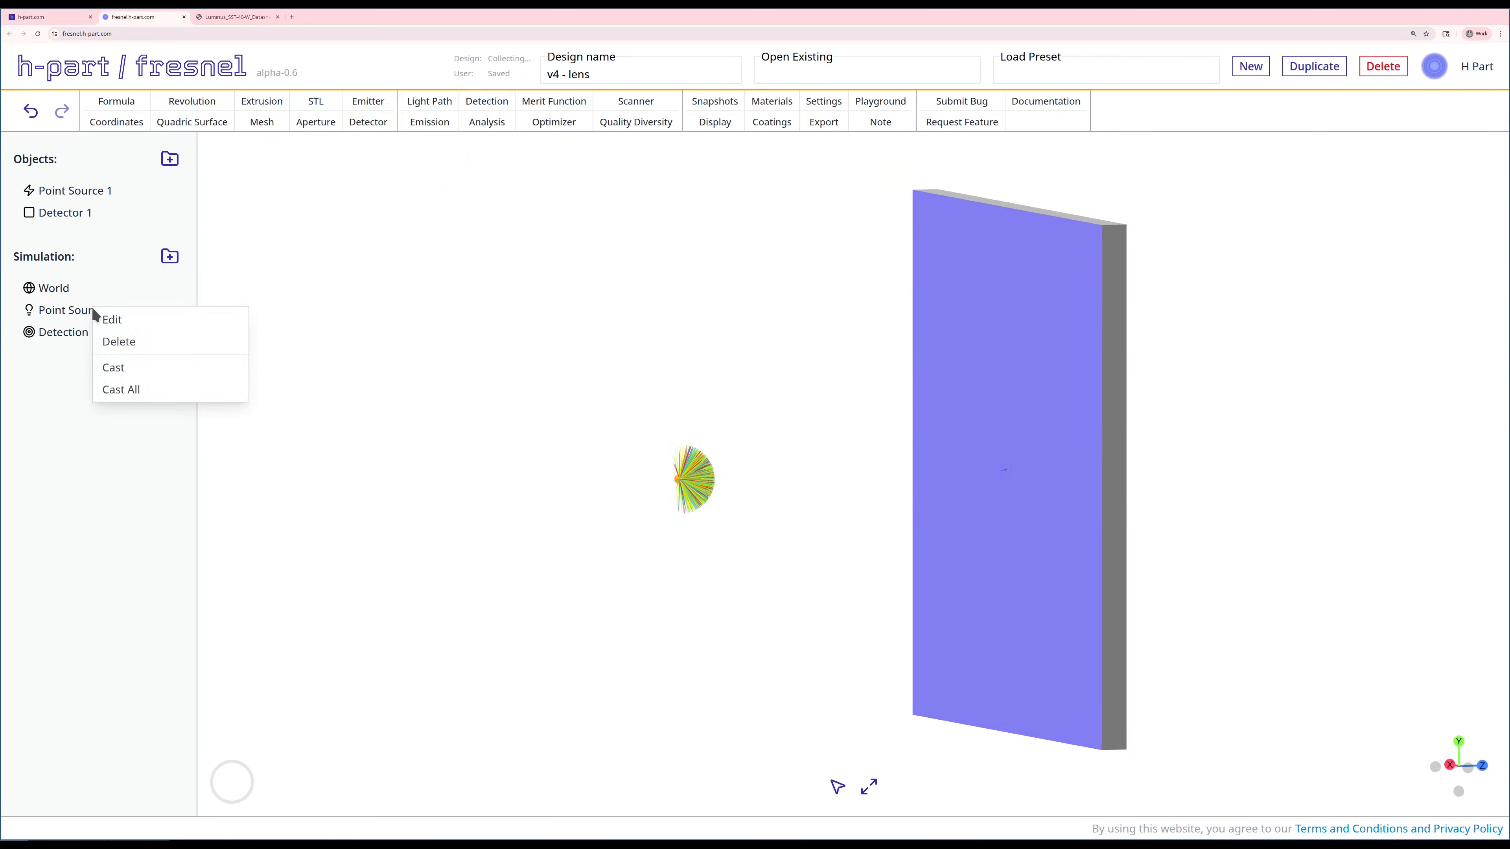
left_click(122, 371)
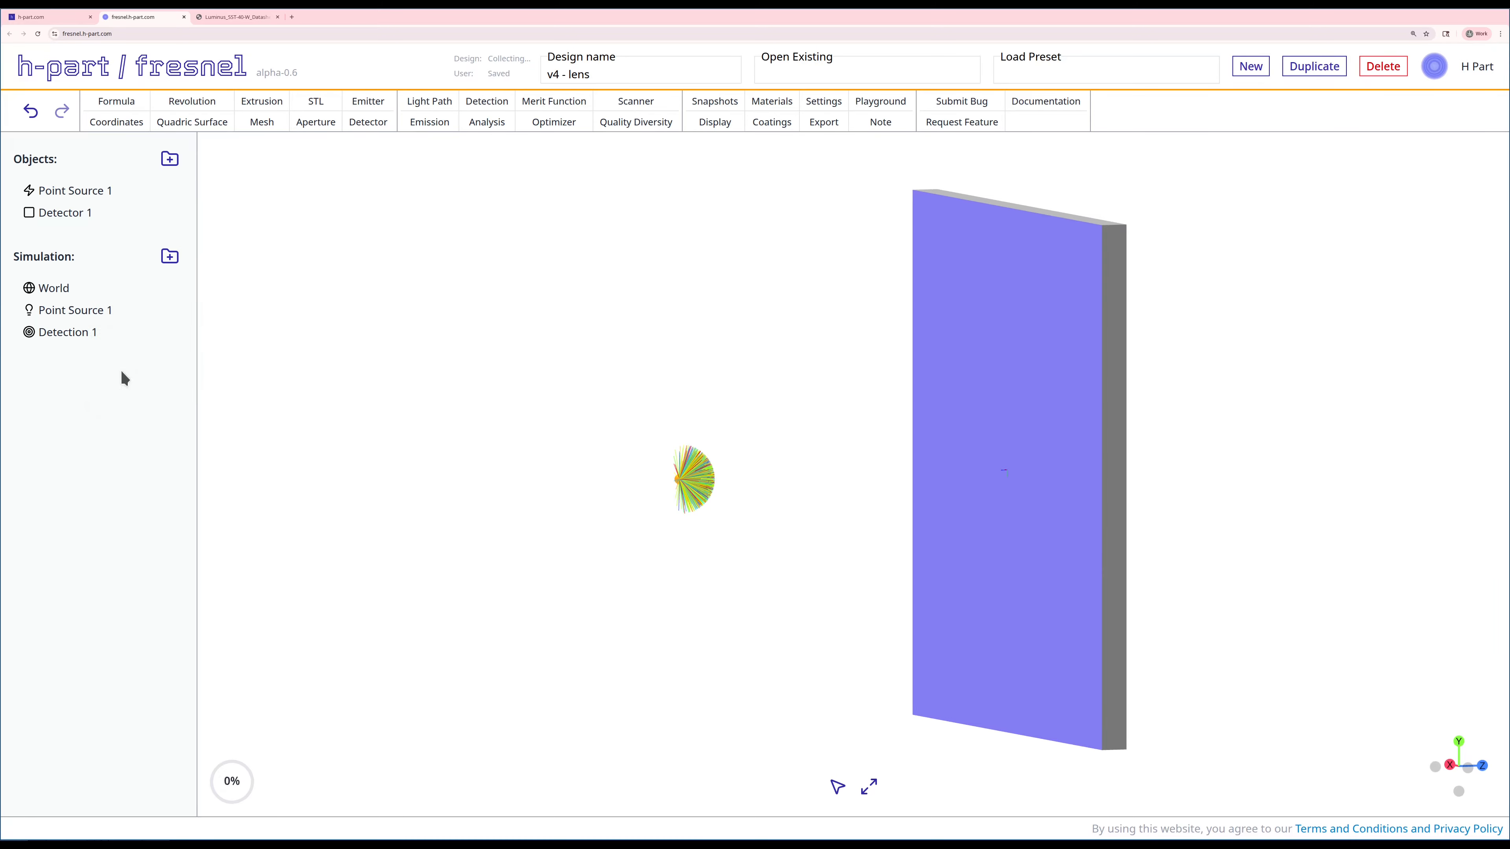
mouse_move(533, 587)
left_mouse_down()
mouse_move(577, 574)
mouse_move(650, 586)
mouse_move(536, 590)
left_mouse_up()
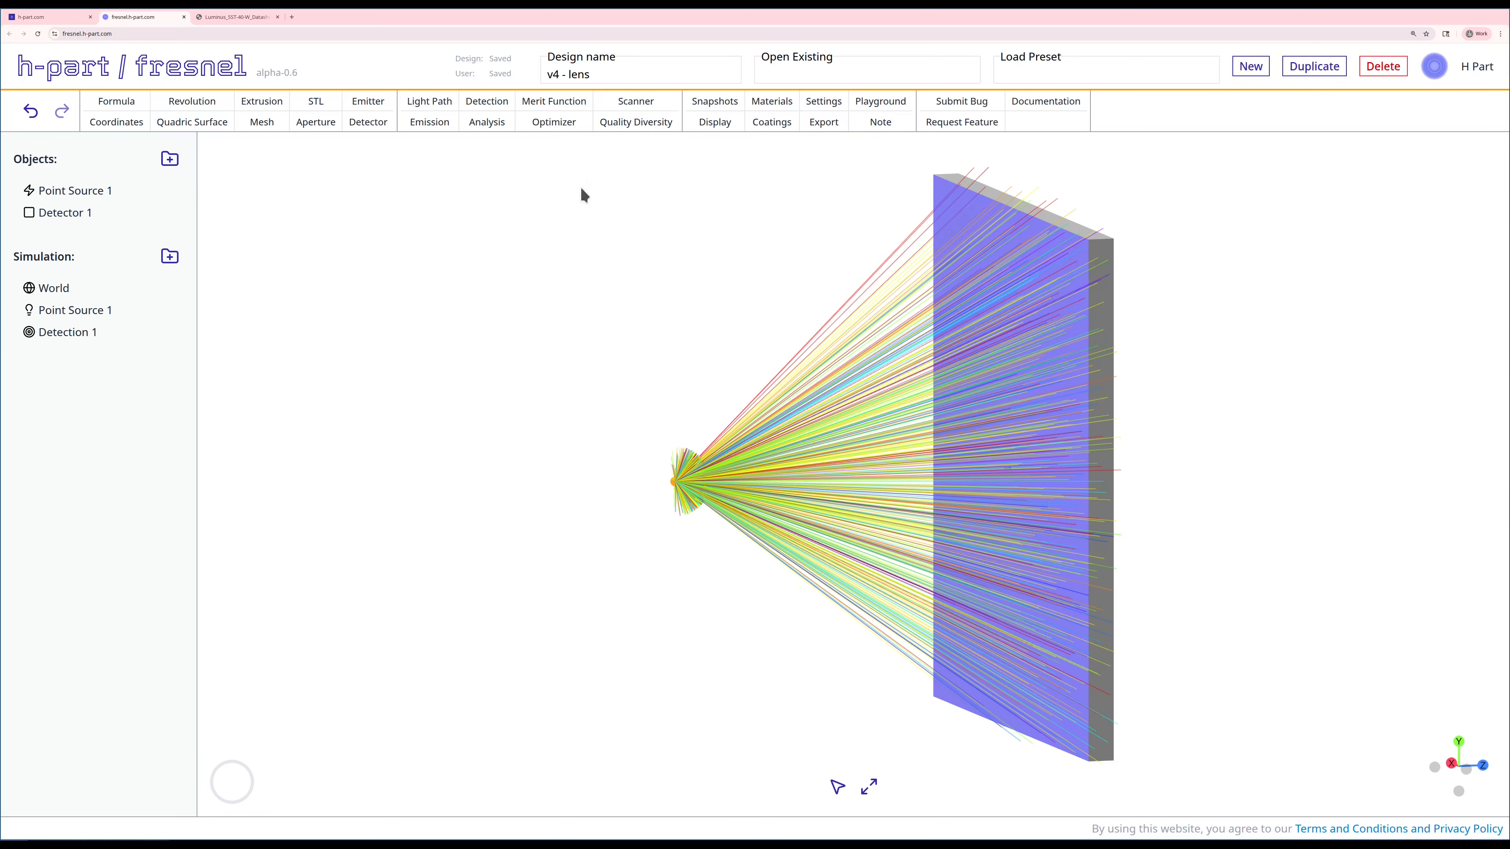
Create a Collection Efficiency analysis of Point Source 1 on Detection 1 using all detector hits, run it and review its results
left_click(487, 122)
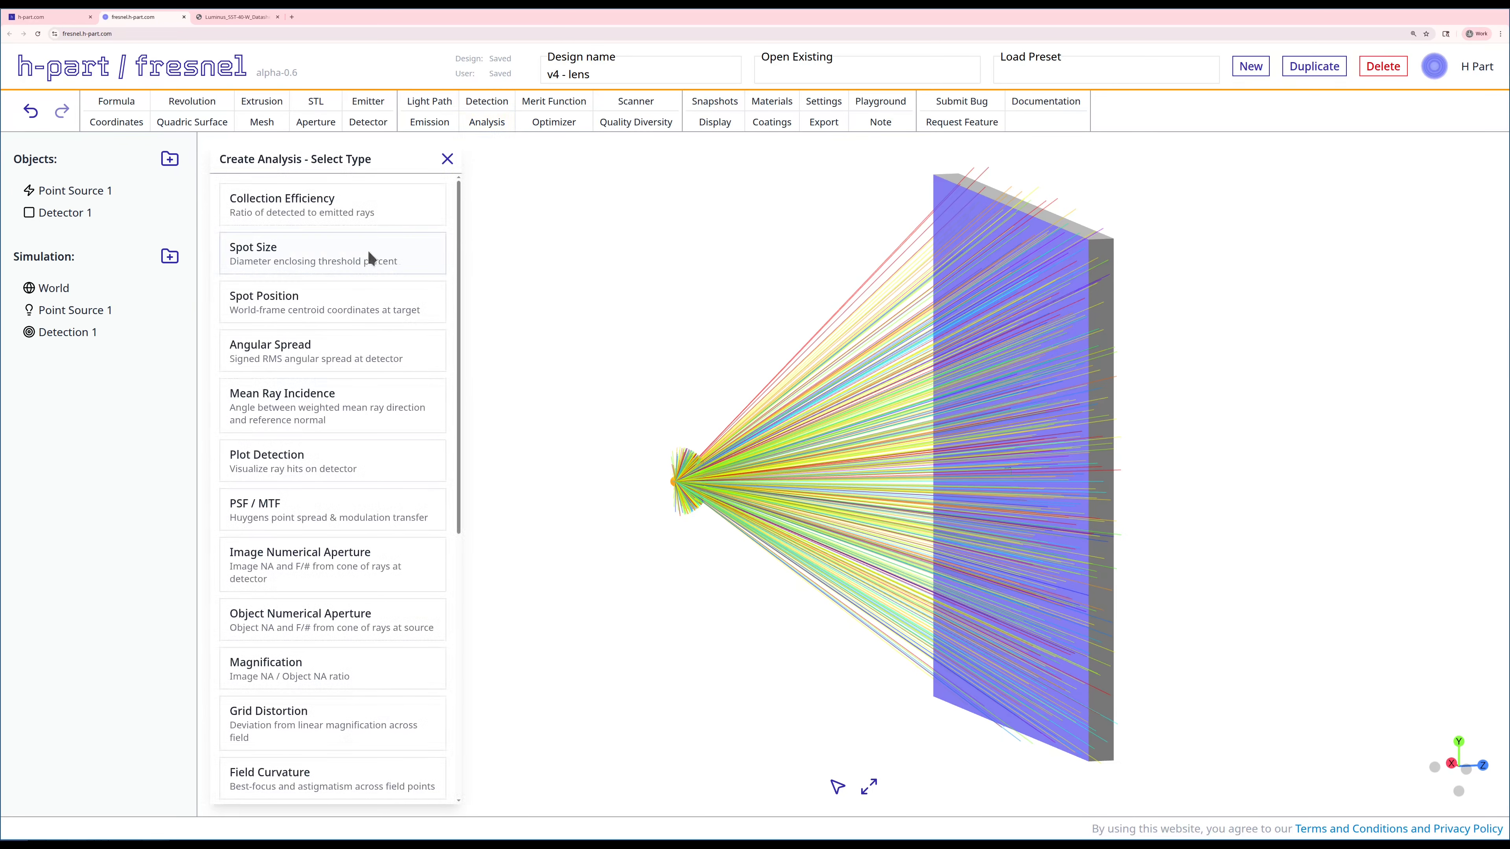
left_click(280, 202)
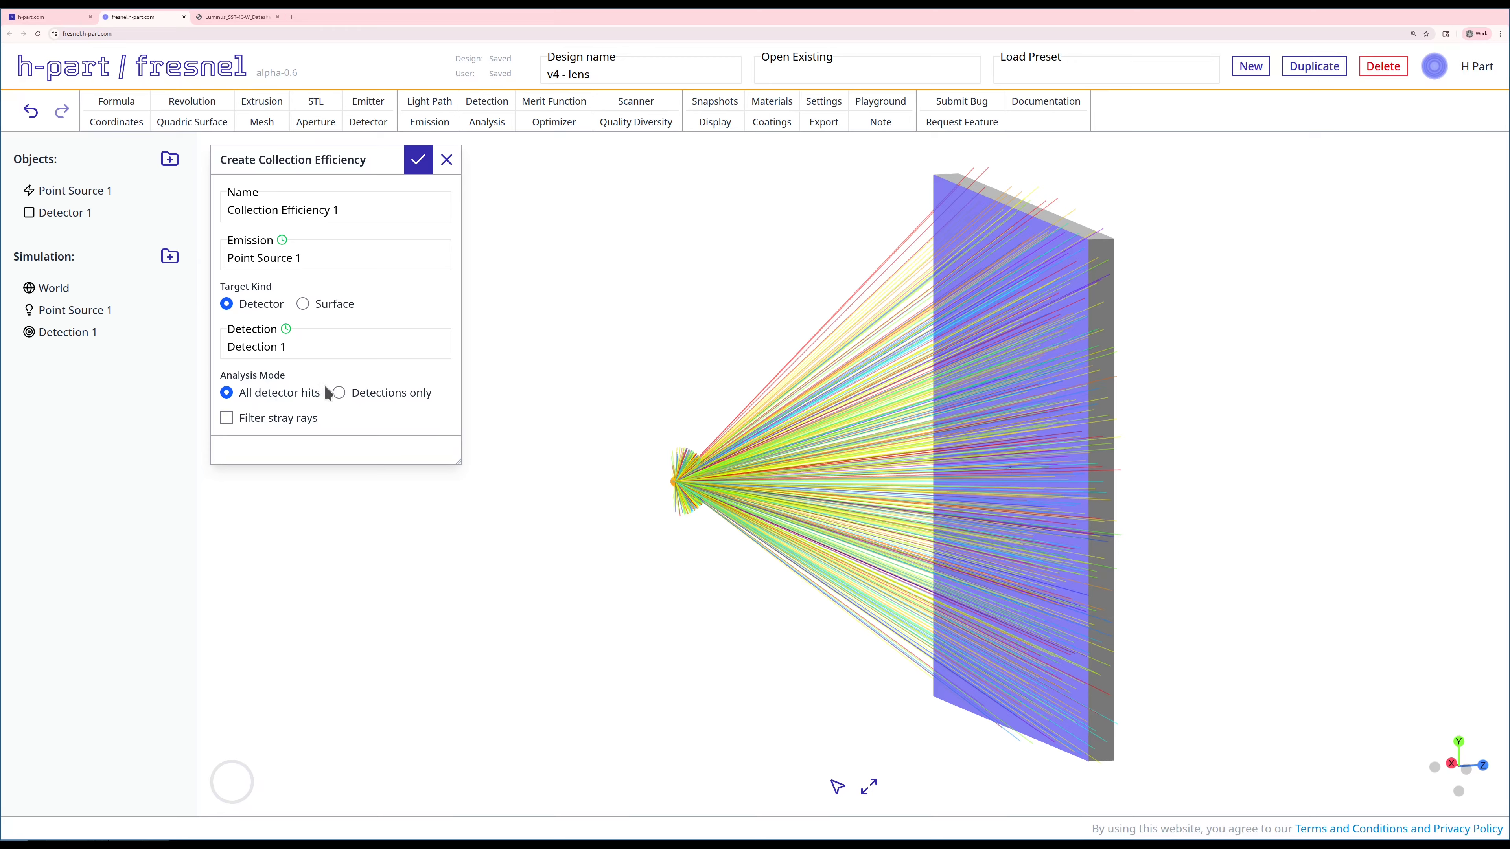
left_click(424, 164)
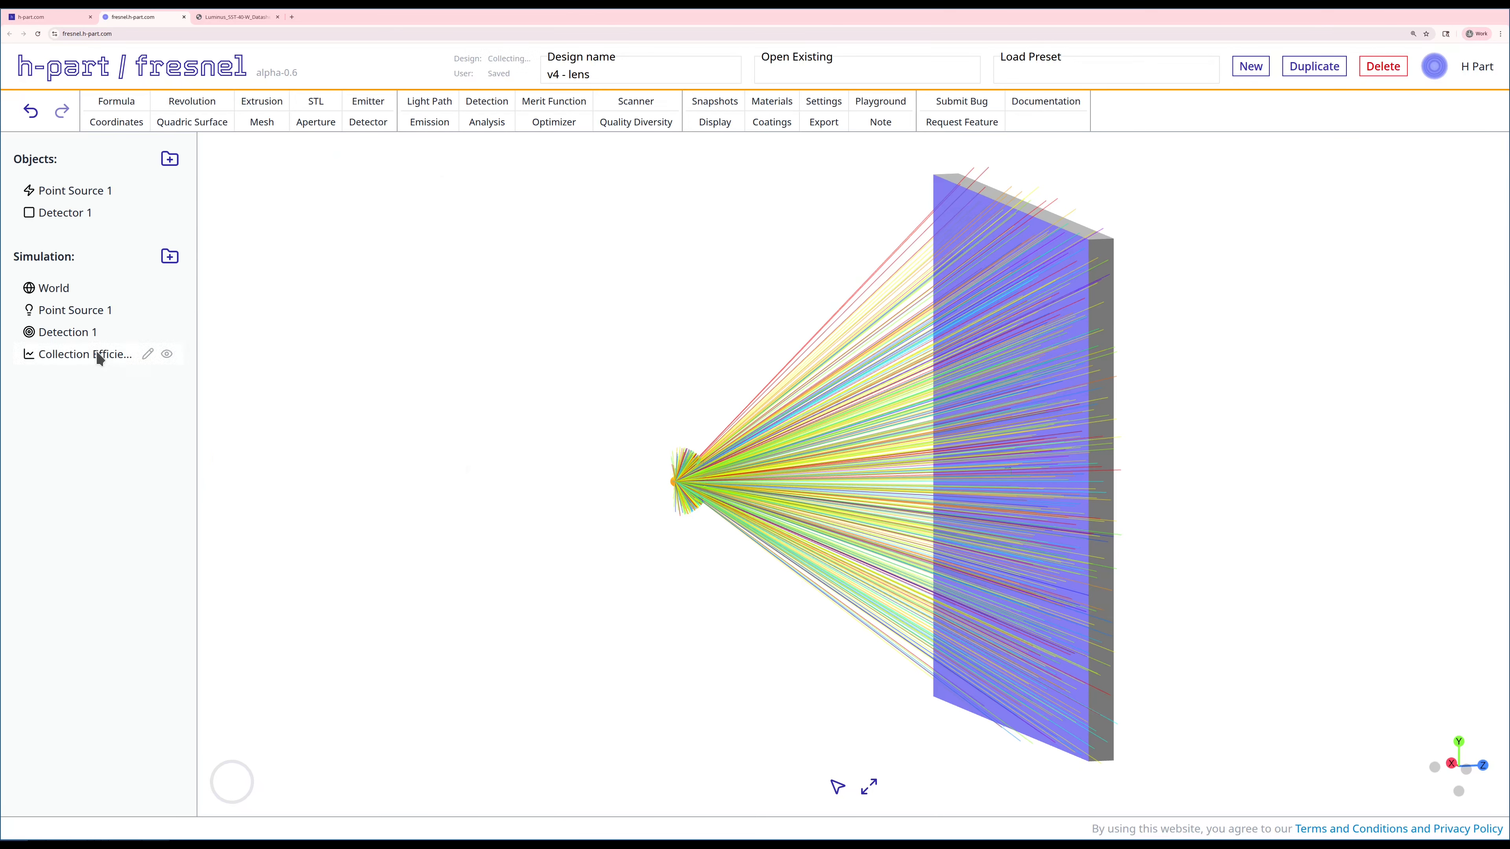
right_click(145, 355)
left_click(132, 417)
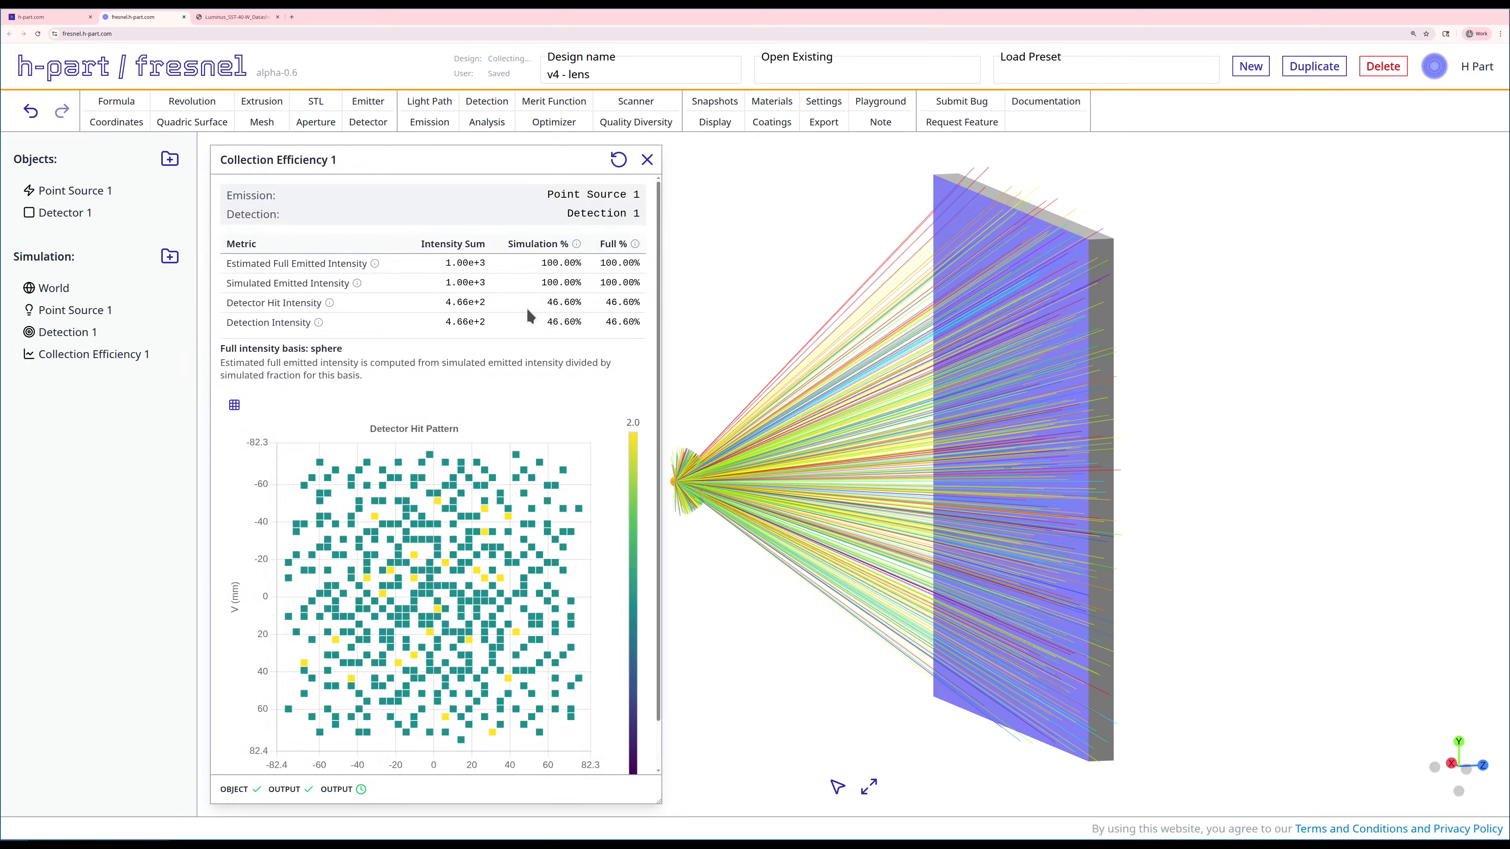
left_click_drag(893, 402, 940, 408)
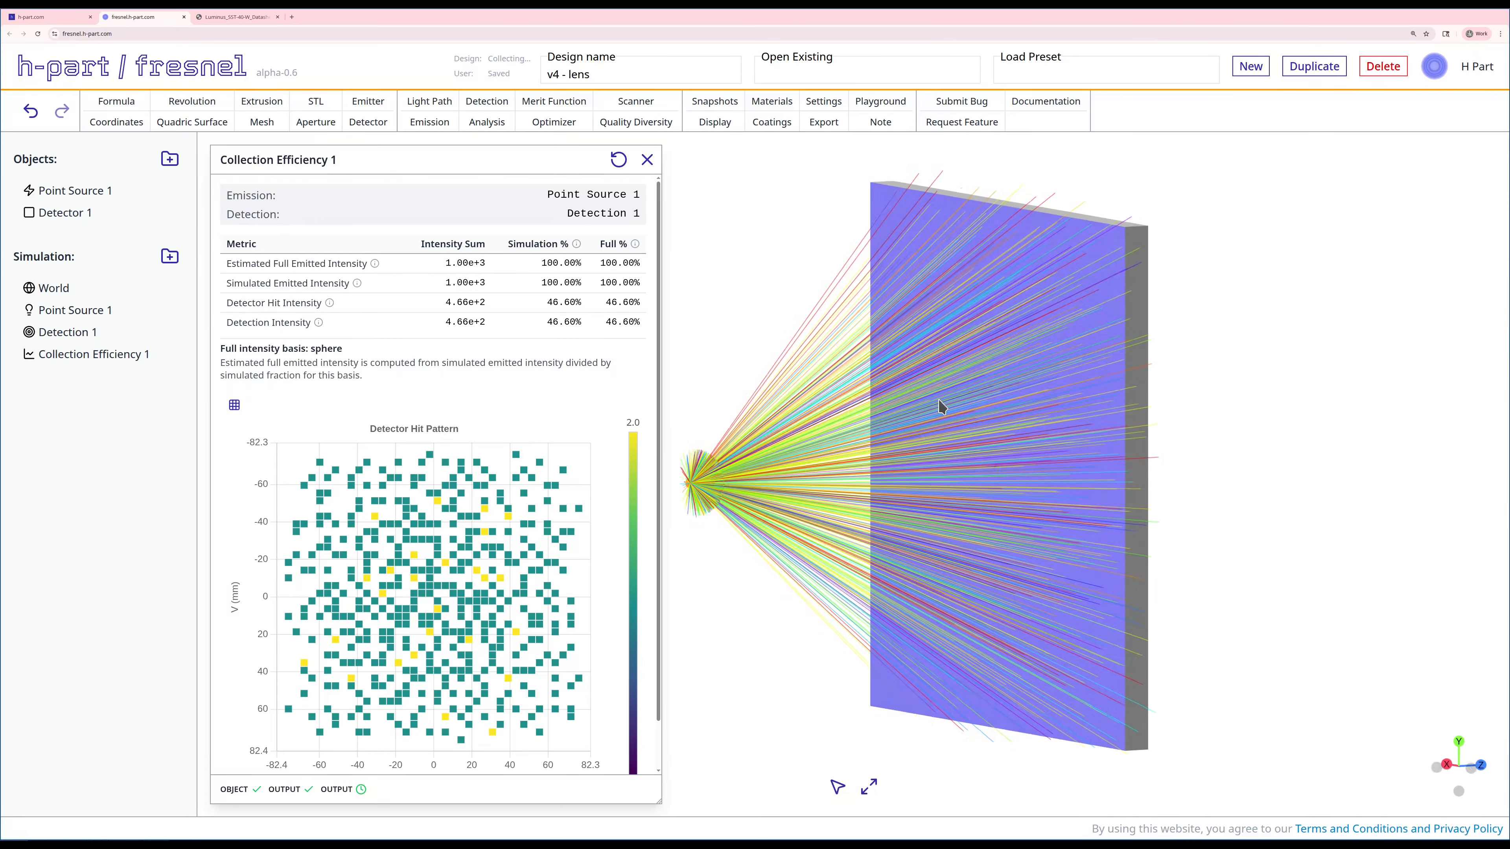
left_click(649, 163)
left_click_drag(580, 374, 600, 374)
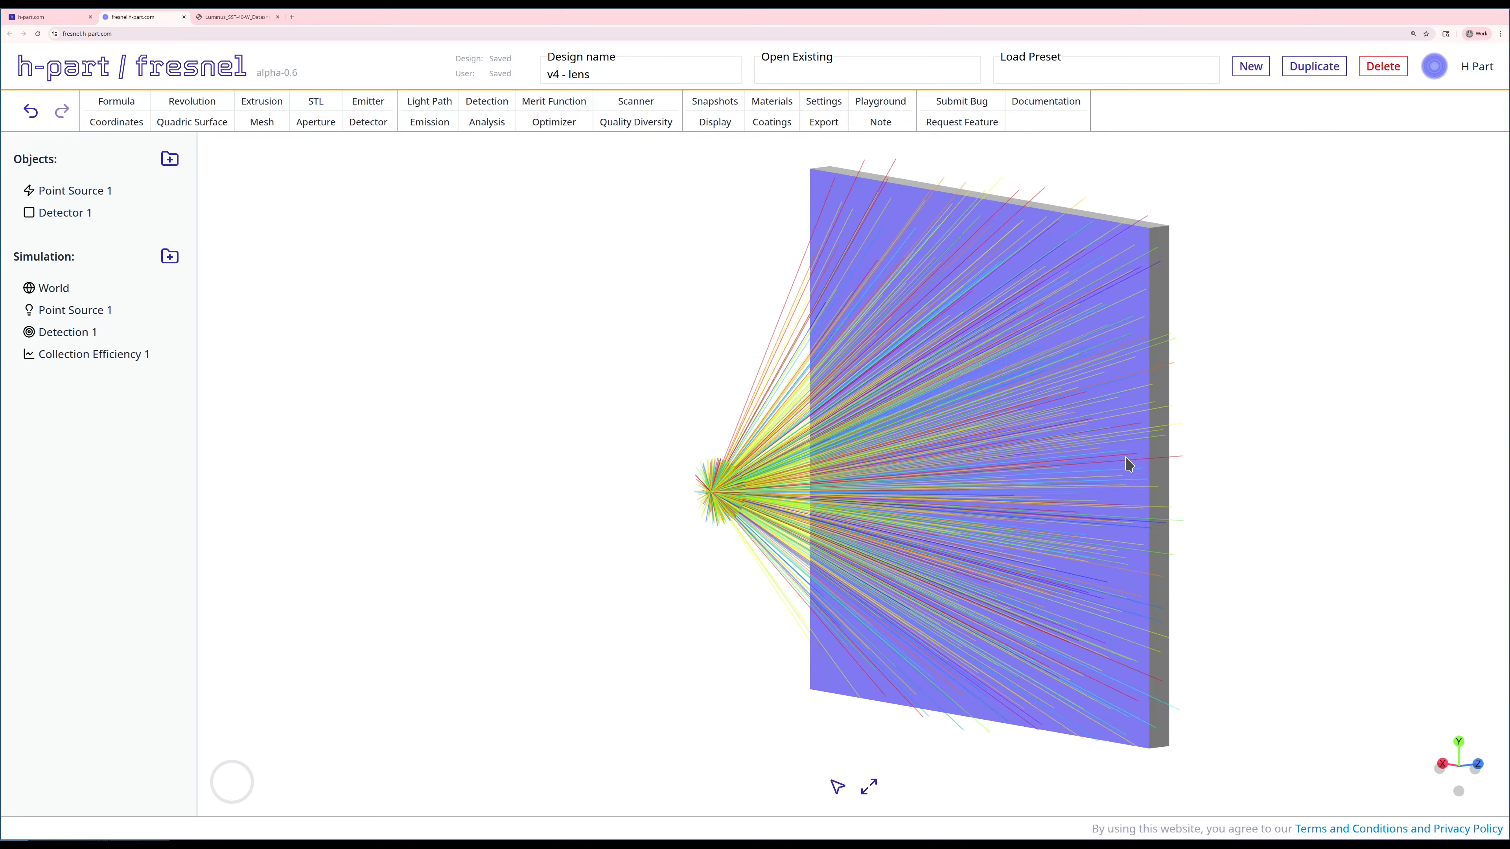
Create a Relative Illumination analysis with inner band end 0.1 and outer band start 0.8, run it and review its curve
left_click(497, 123)
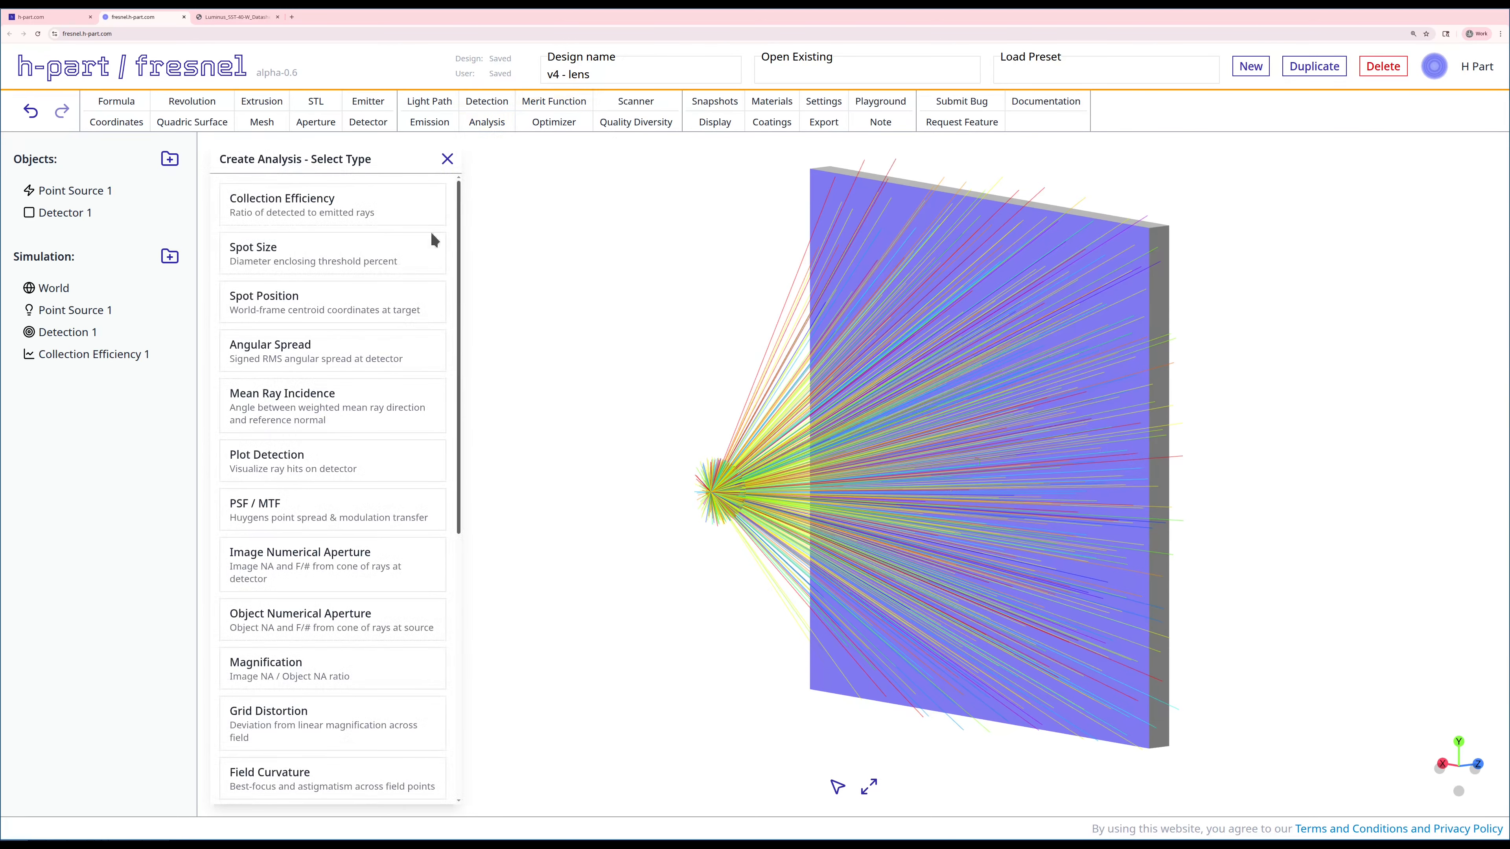
scroll(372, 370, "down", 5)
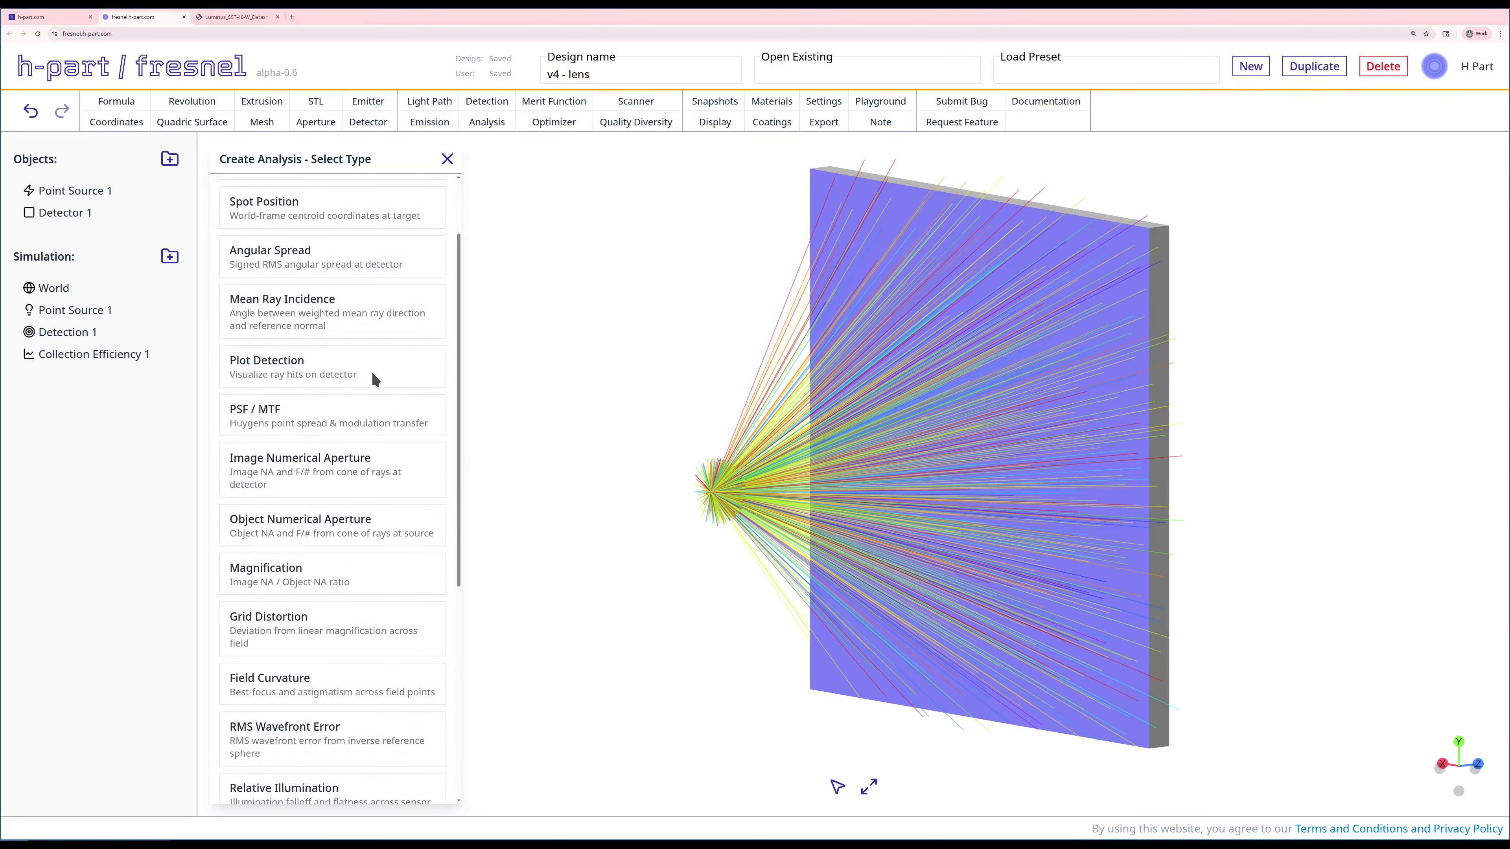
left_click(365, 602)
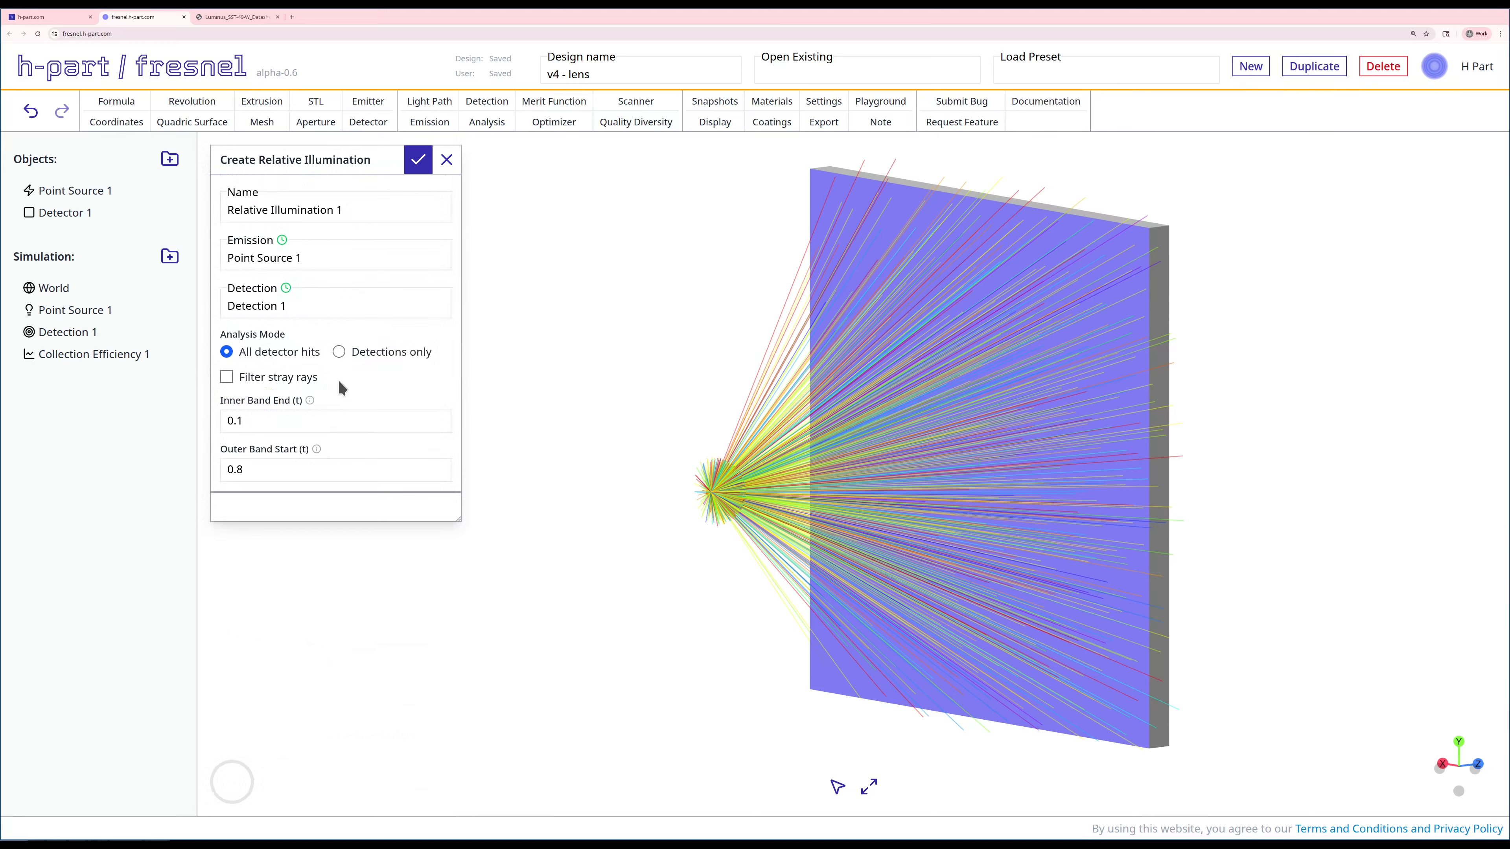
left_click(418, 160)
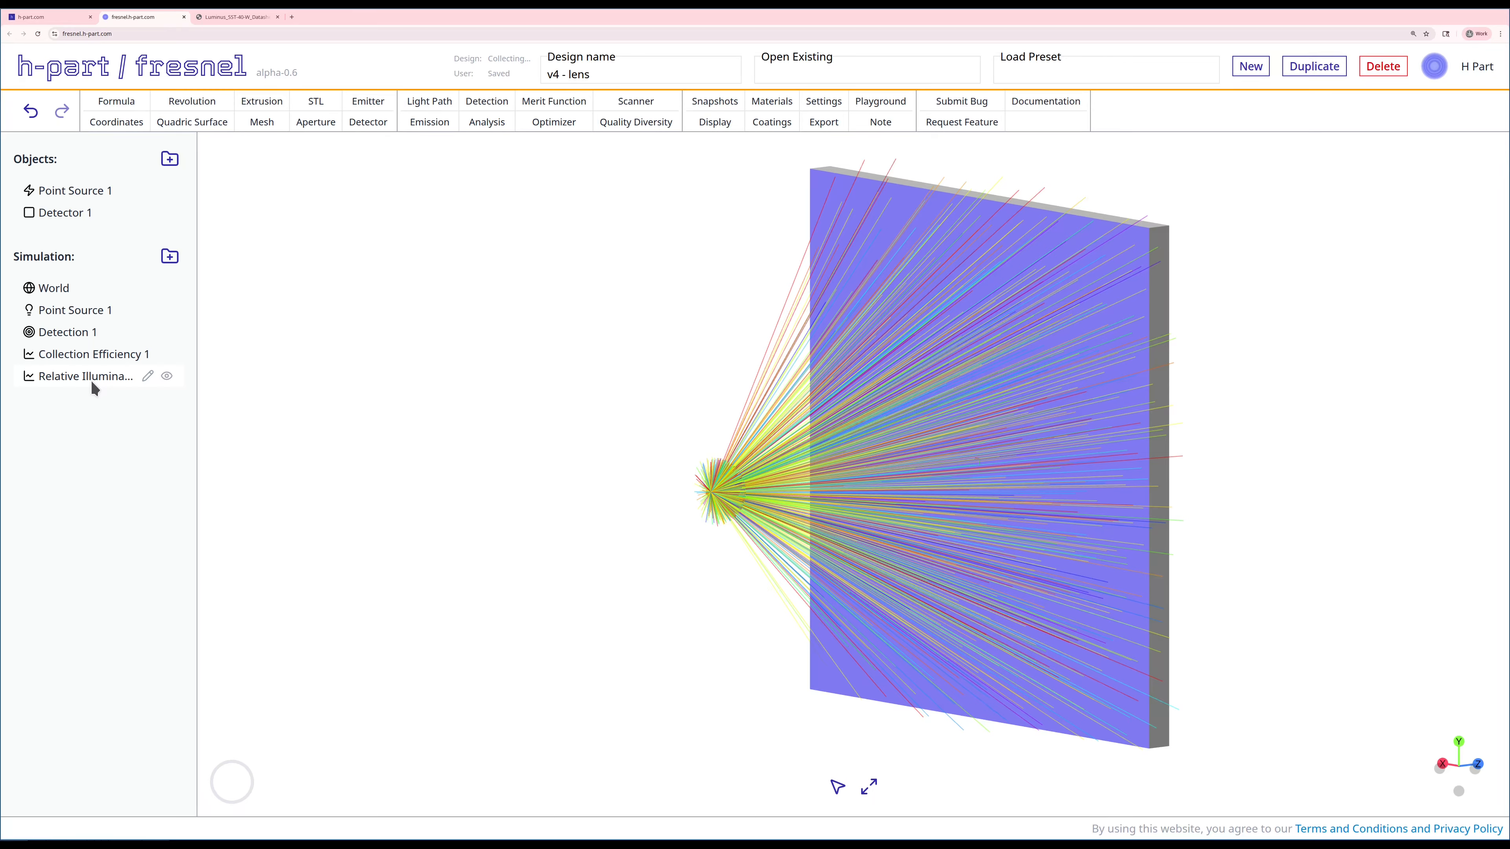
right_click(93, 387)
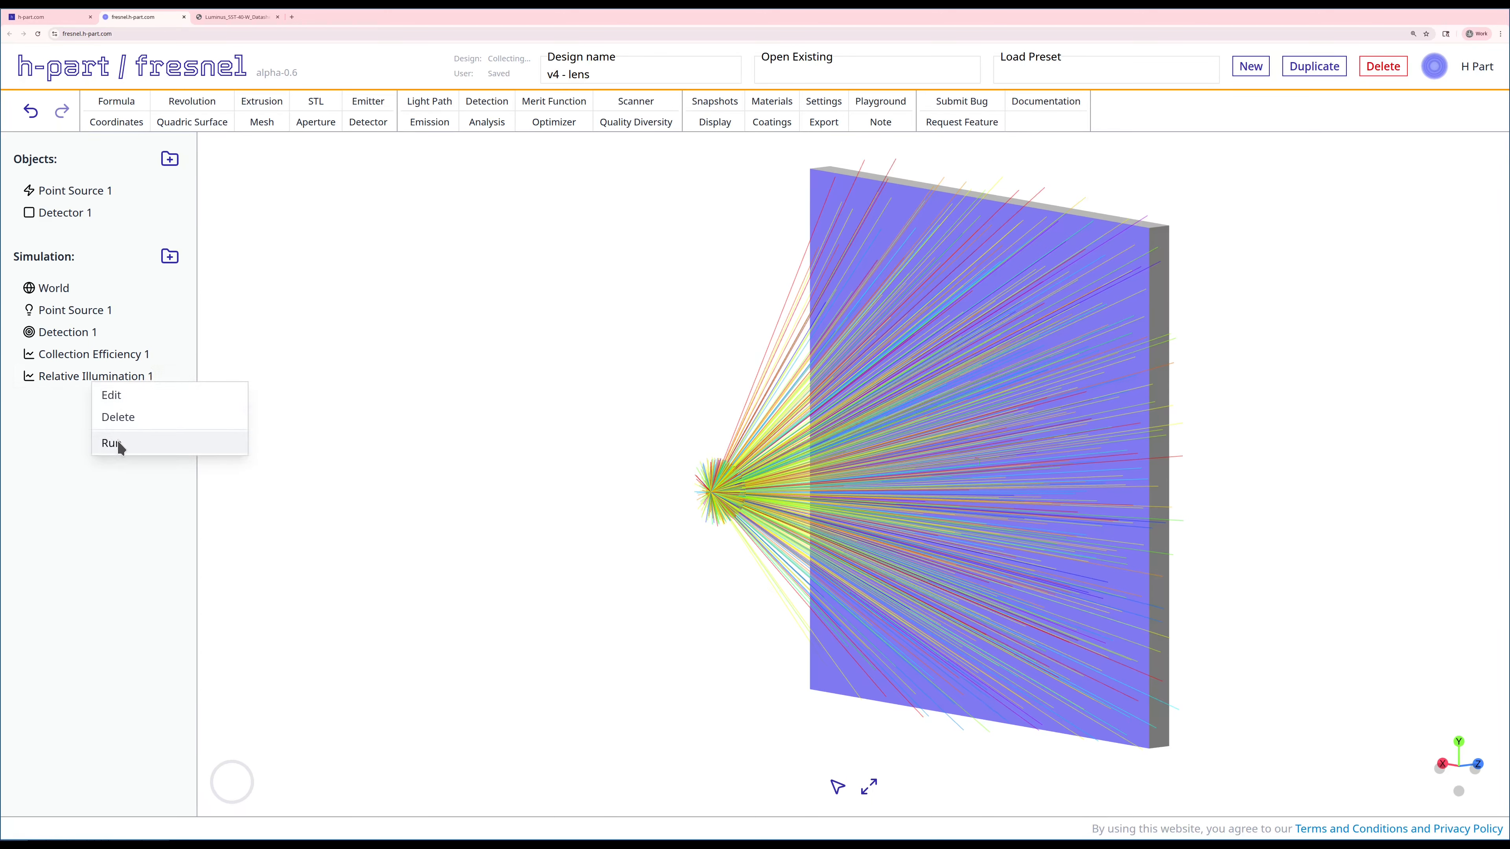
left_click(112, 444)
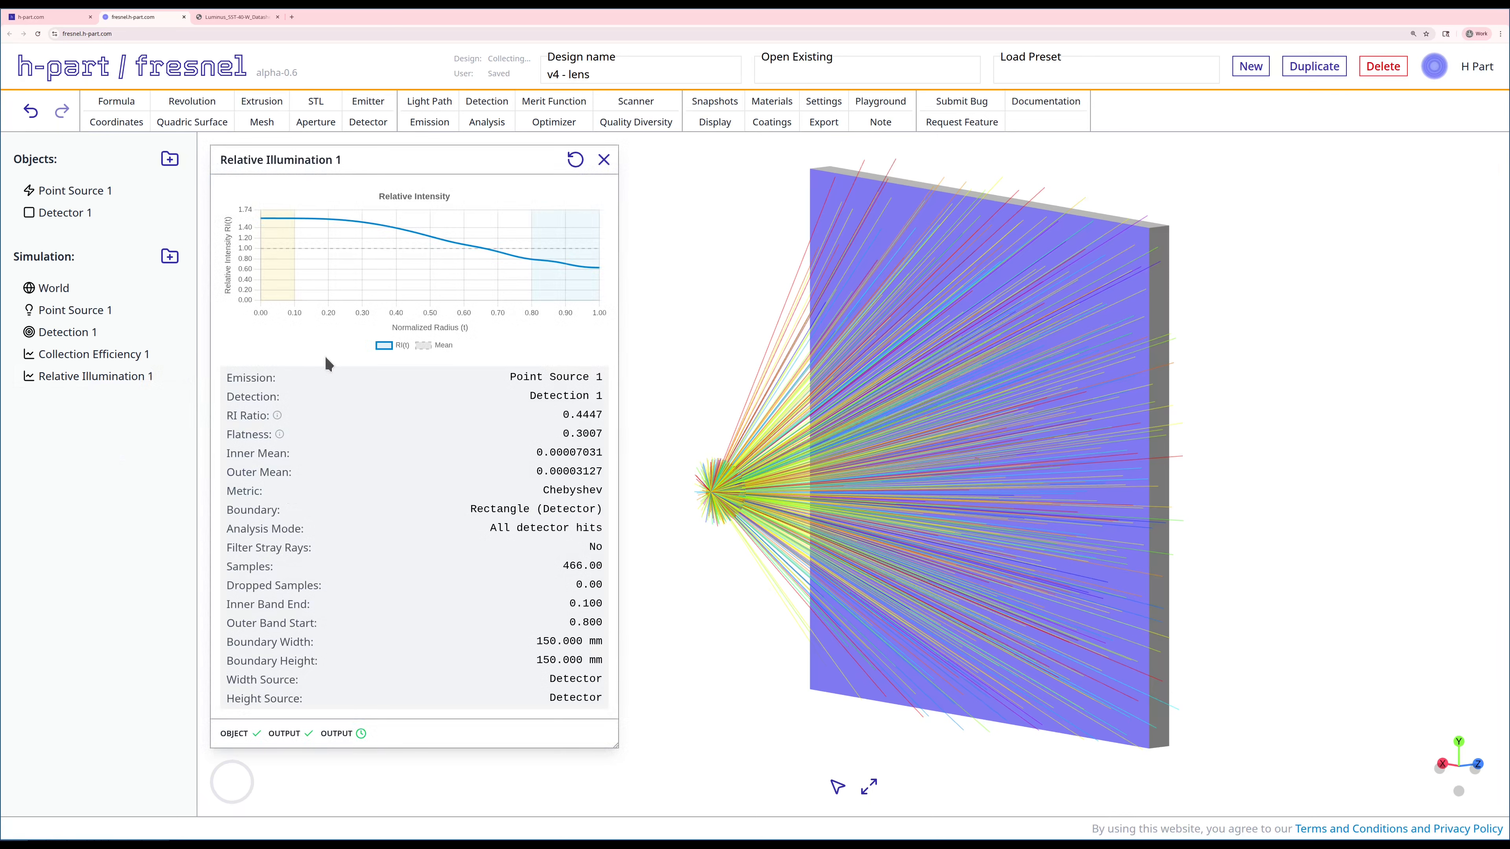
mouse_move(277, 234)
left_click(604, 160)
Start a new revolution body for the lens from the PCX preset
left_click_drag(621, 333, 539, 317)
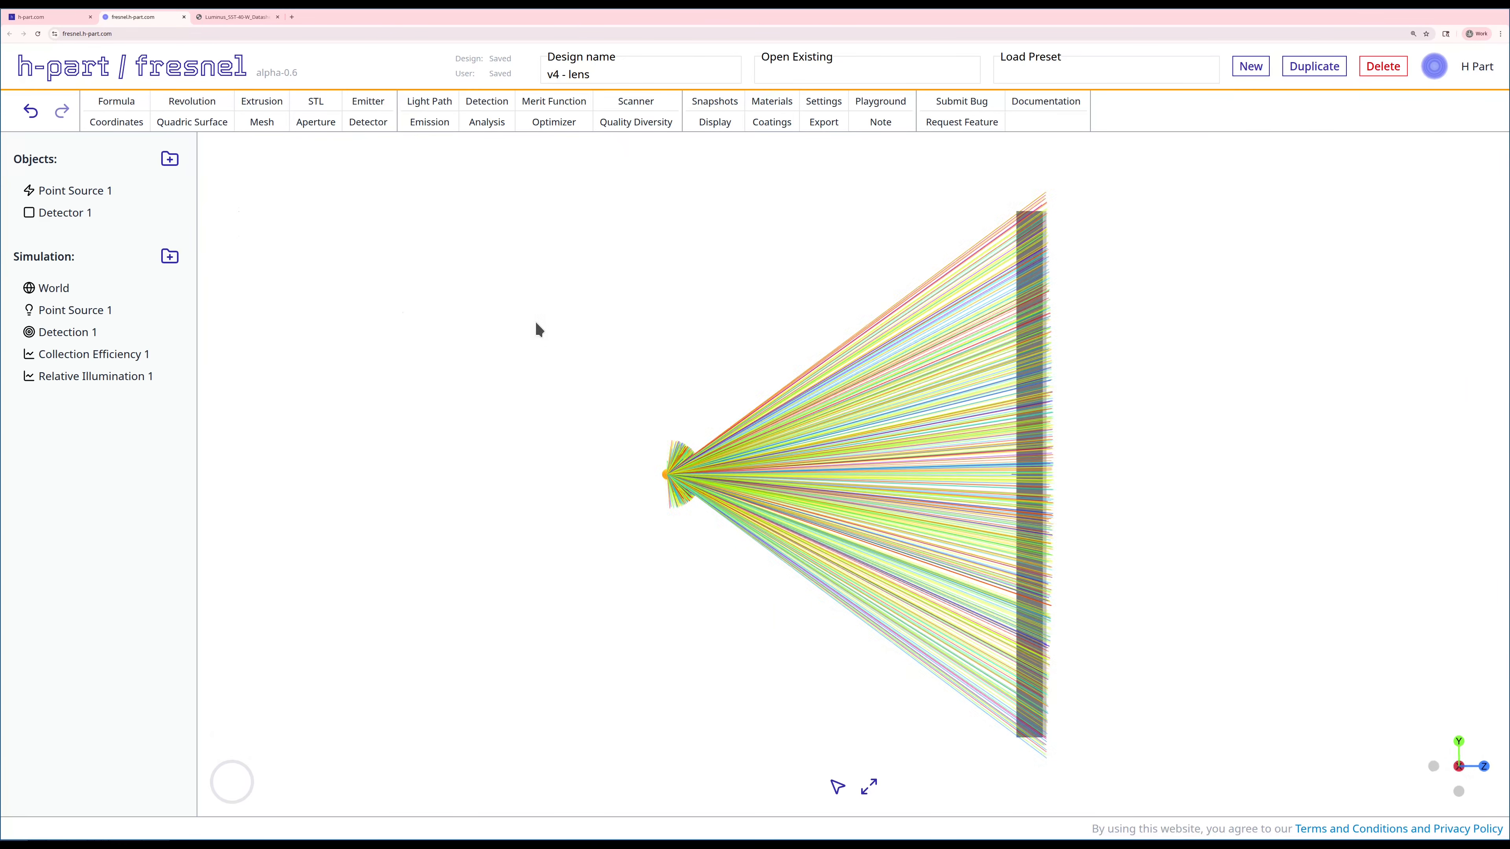
scroll(657, 467, "up", 5)
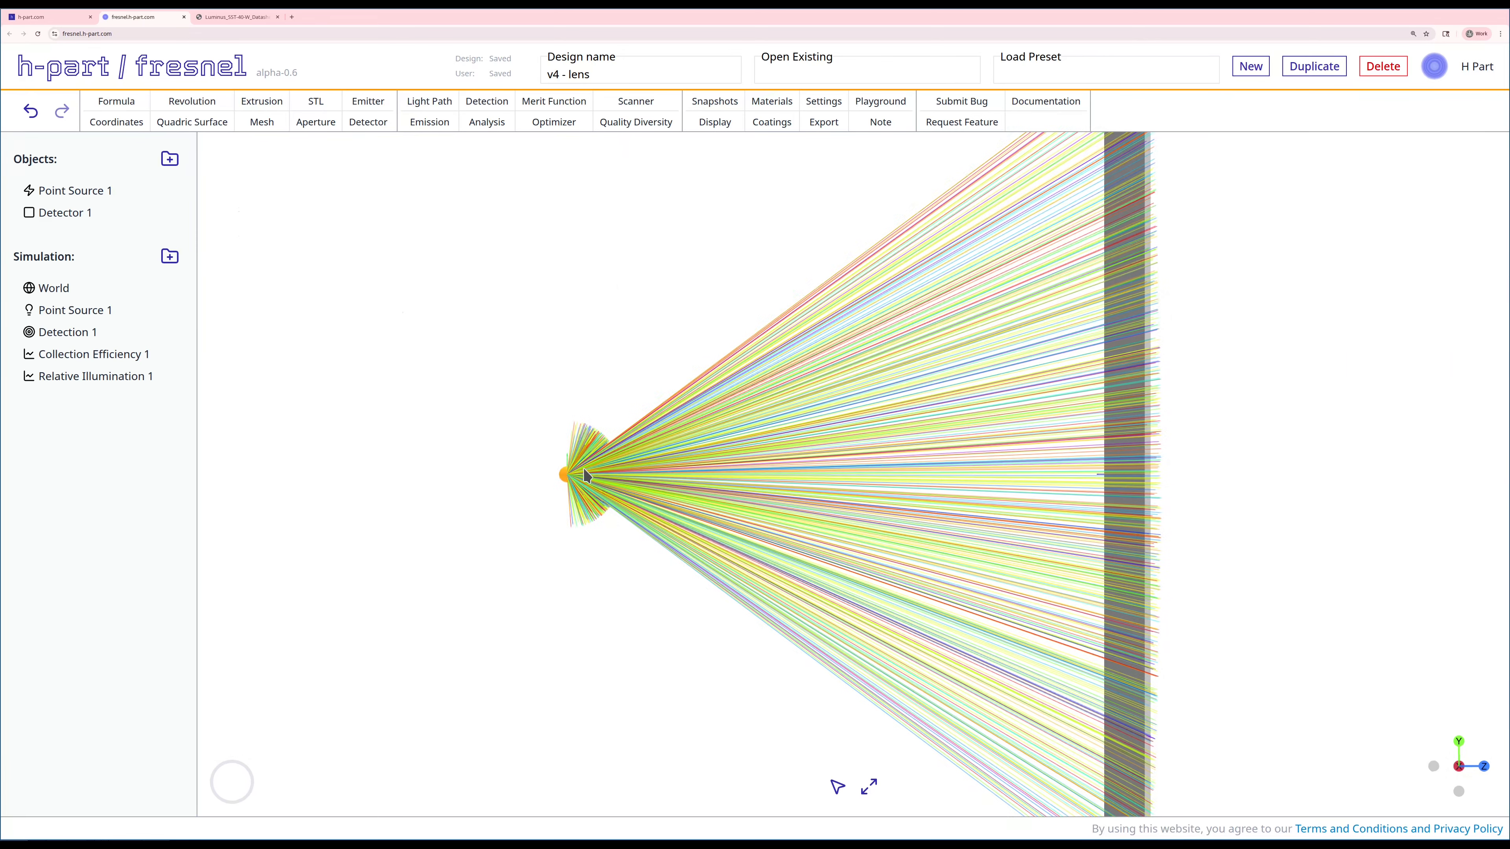
right_click_drag(589, 471, 657, 483)
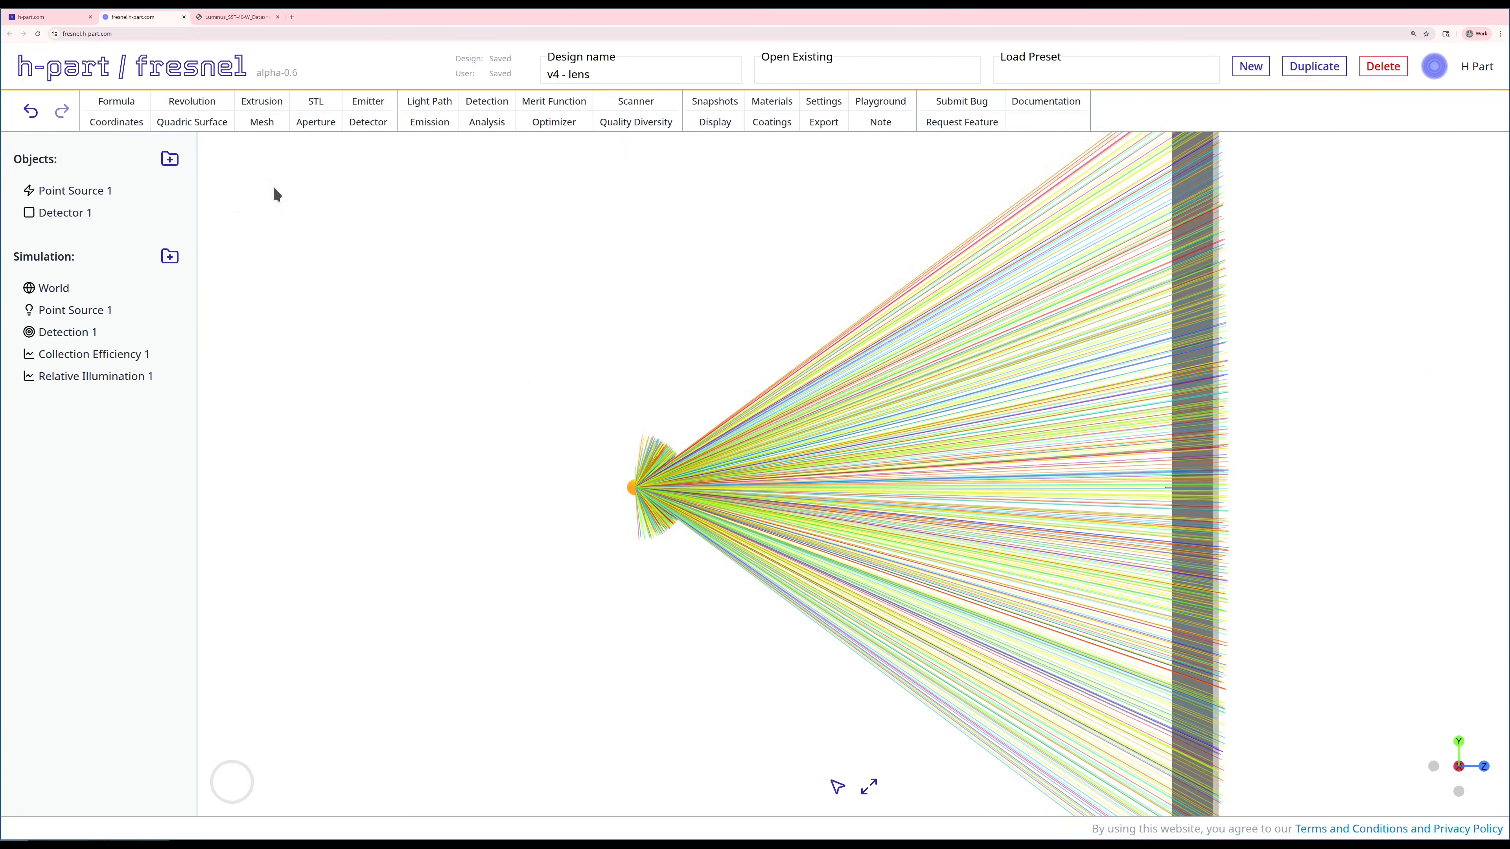
left_click(181, 101)
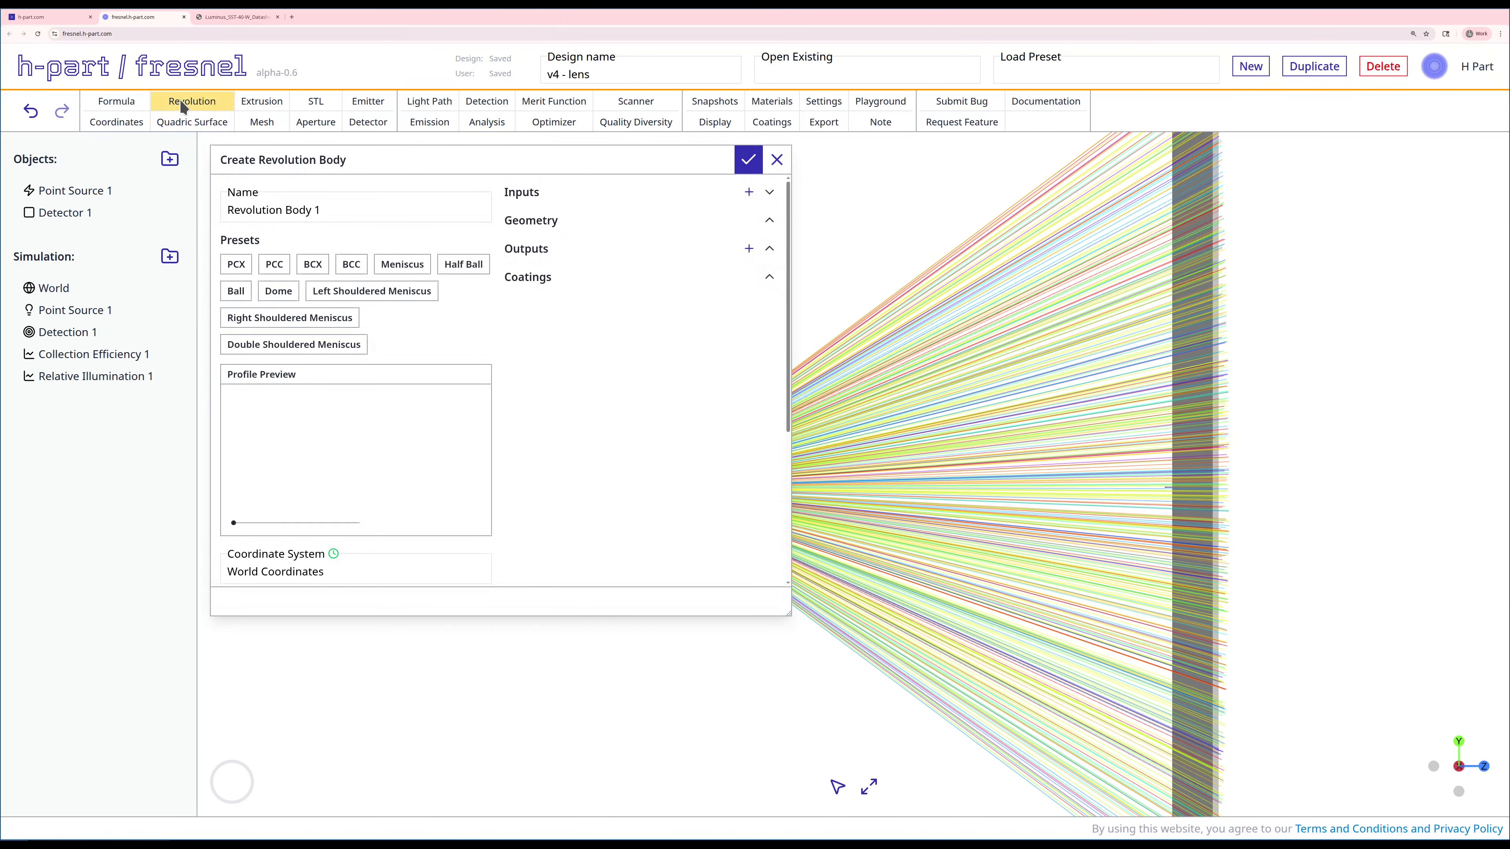
left_click(236, 264)
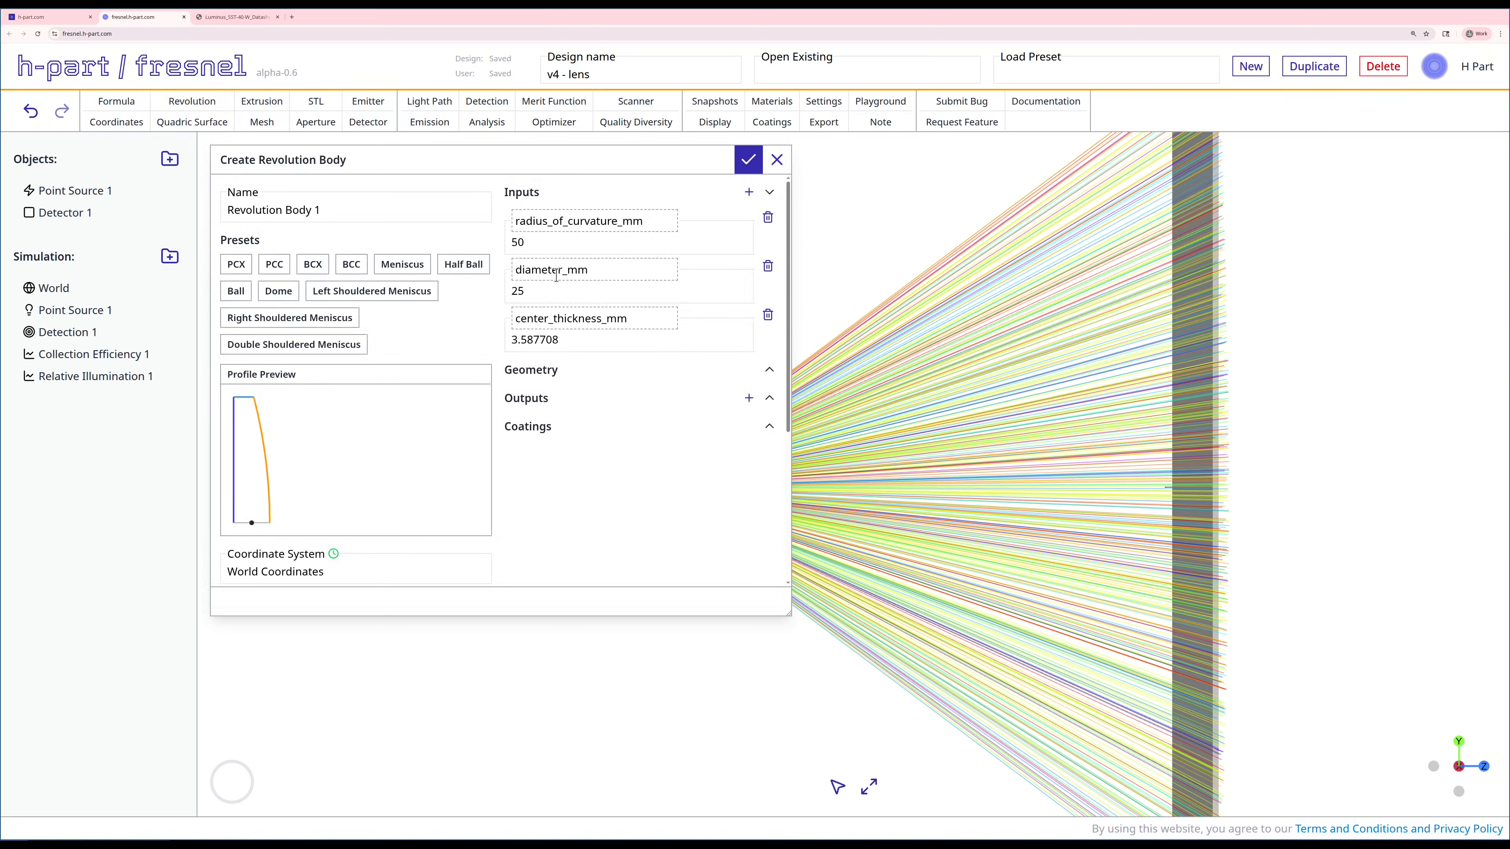
Set the lens's radius of curvature to 17 mm and its center thickness to 10 mm
double_click(547, 338)
double_click(538, 243)
type("17")
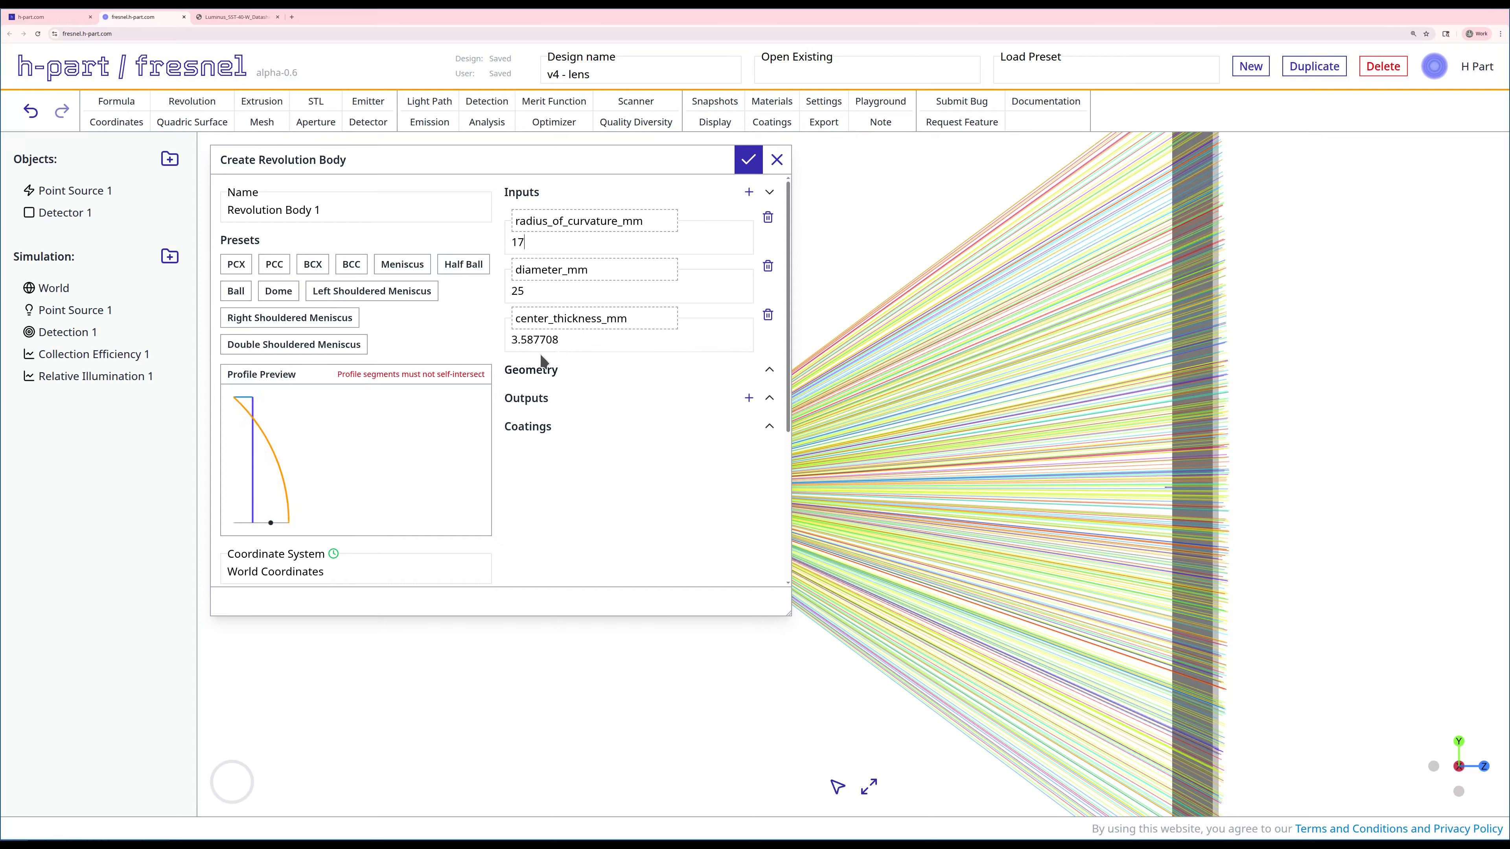
double_click(538, 340)
type("18")
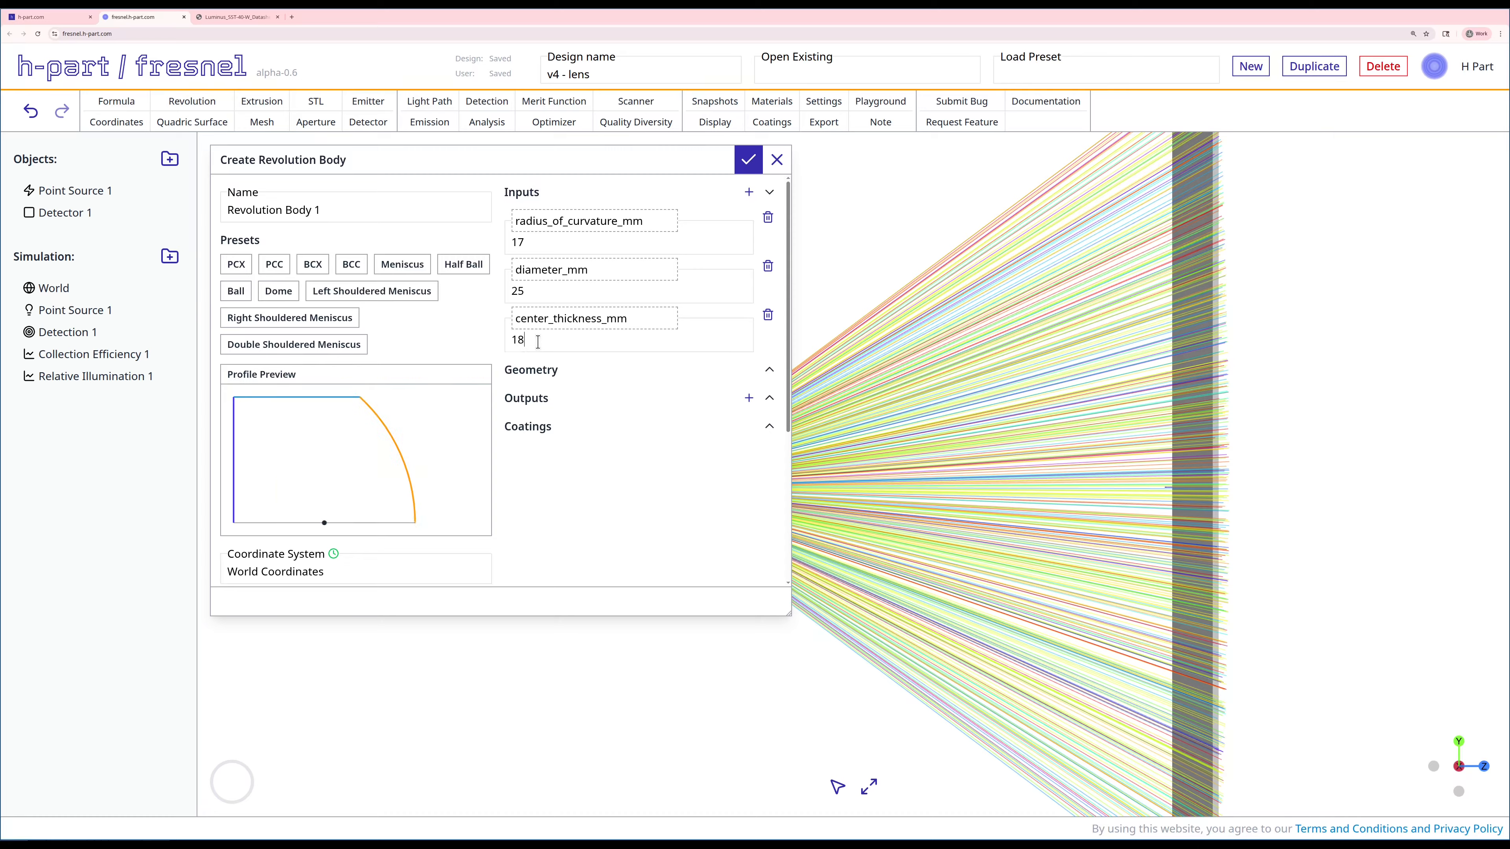
key("BackSpace")
key("BackSpace")
type("10")
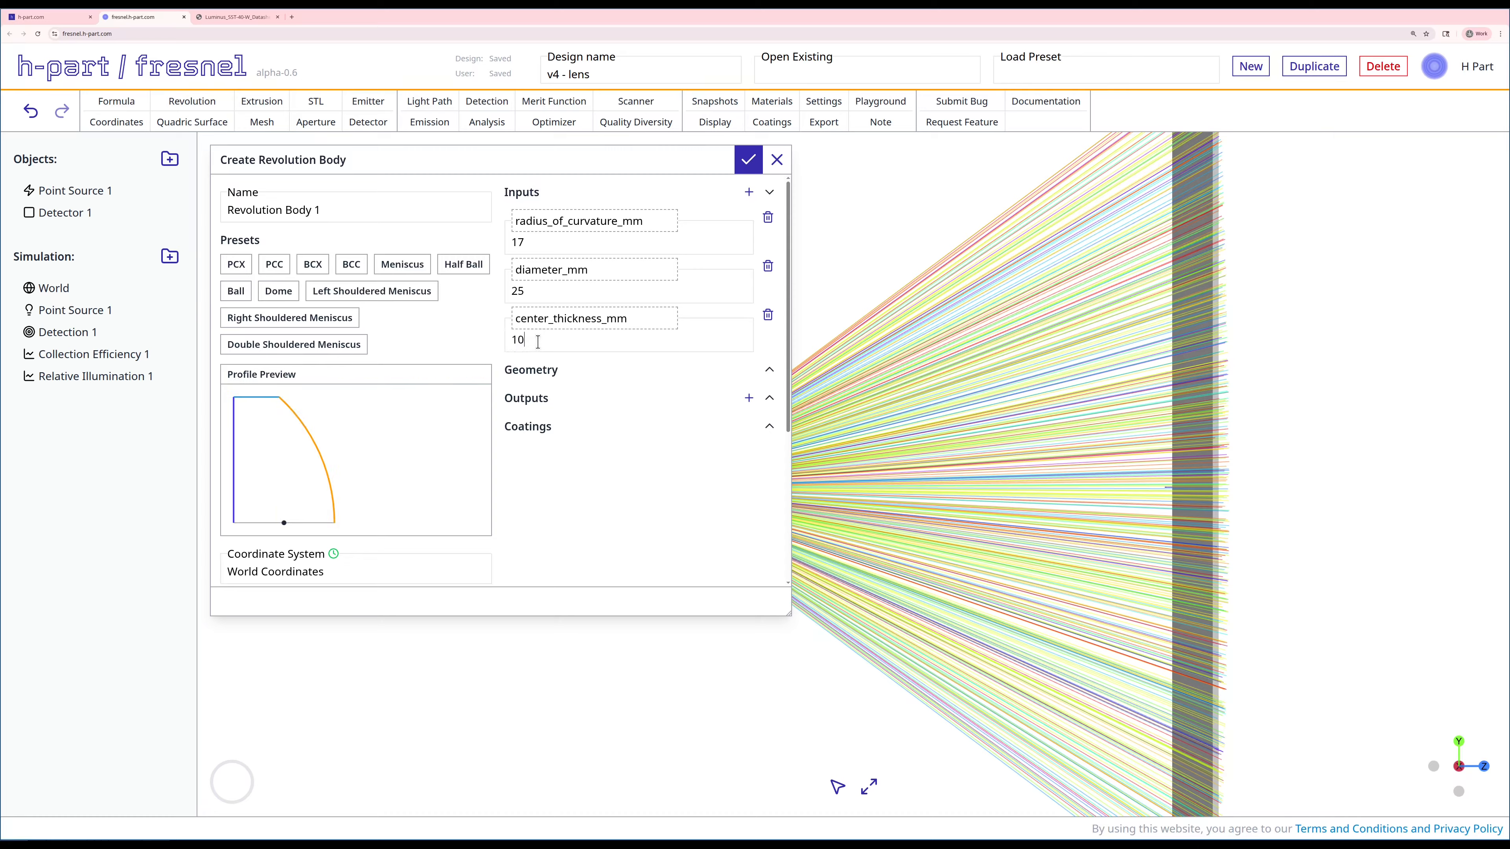
scroll(1000, 438, "down", 6)
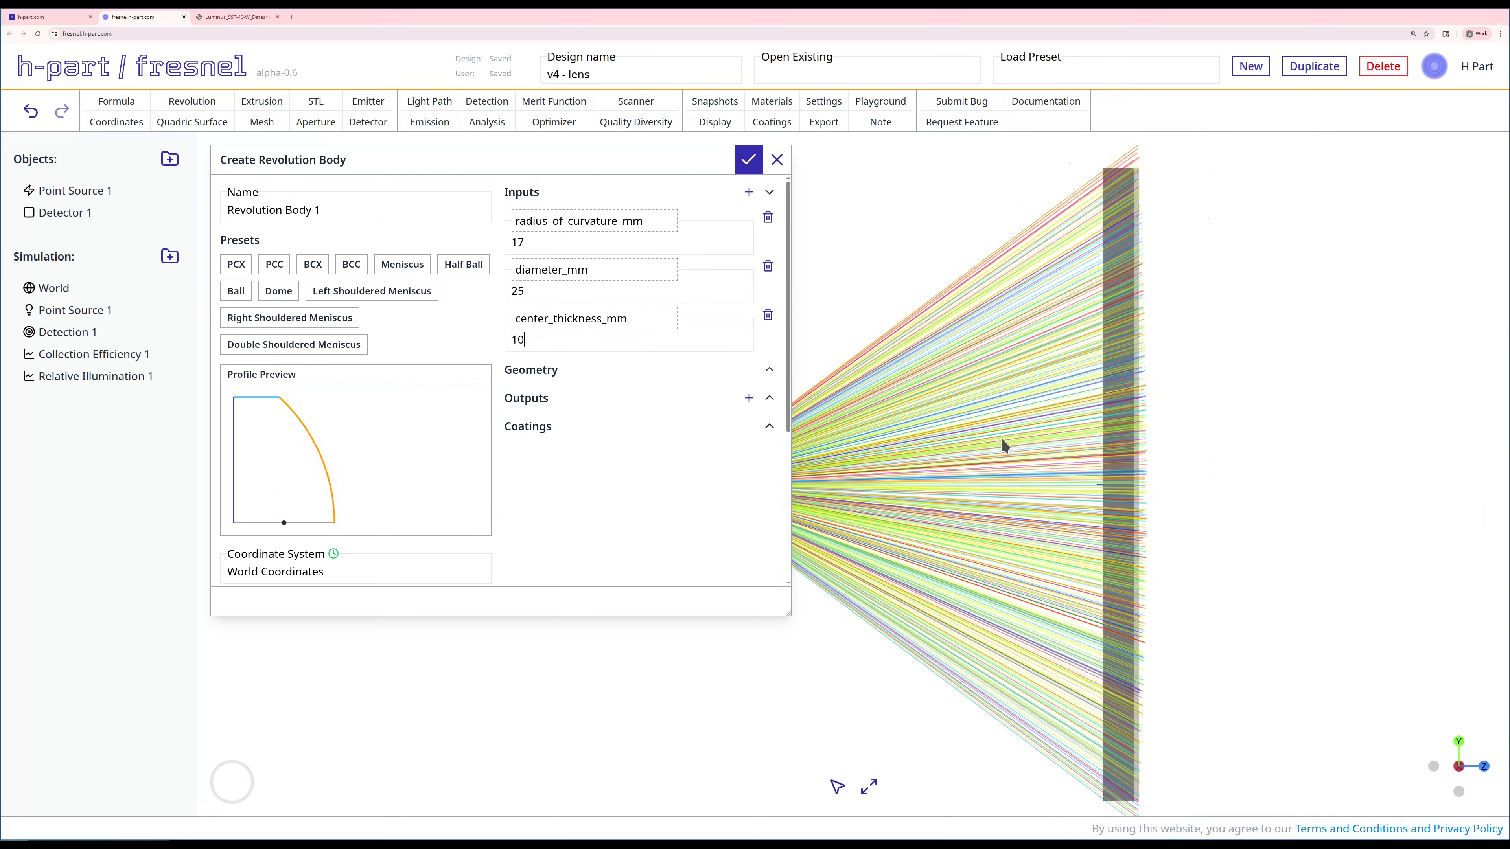
right_click_drag(976, 445, 1151, 453)
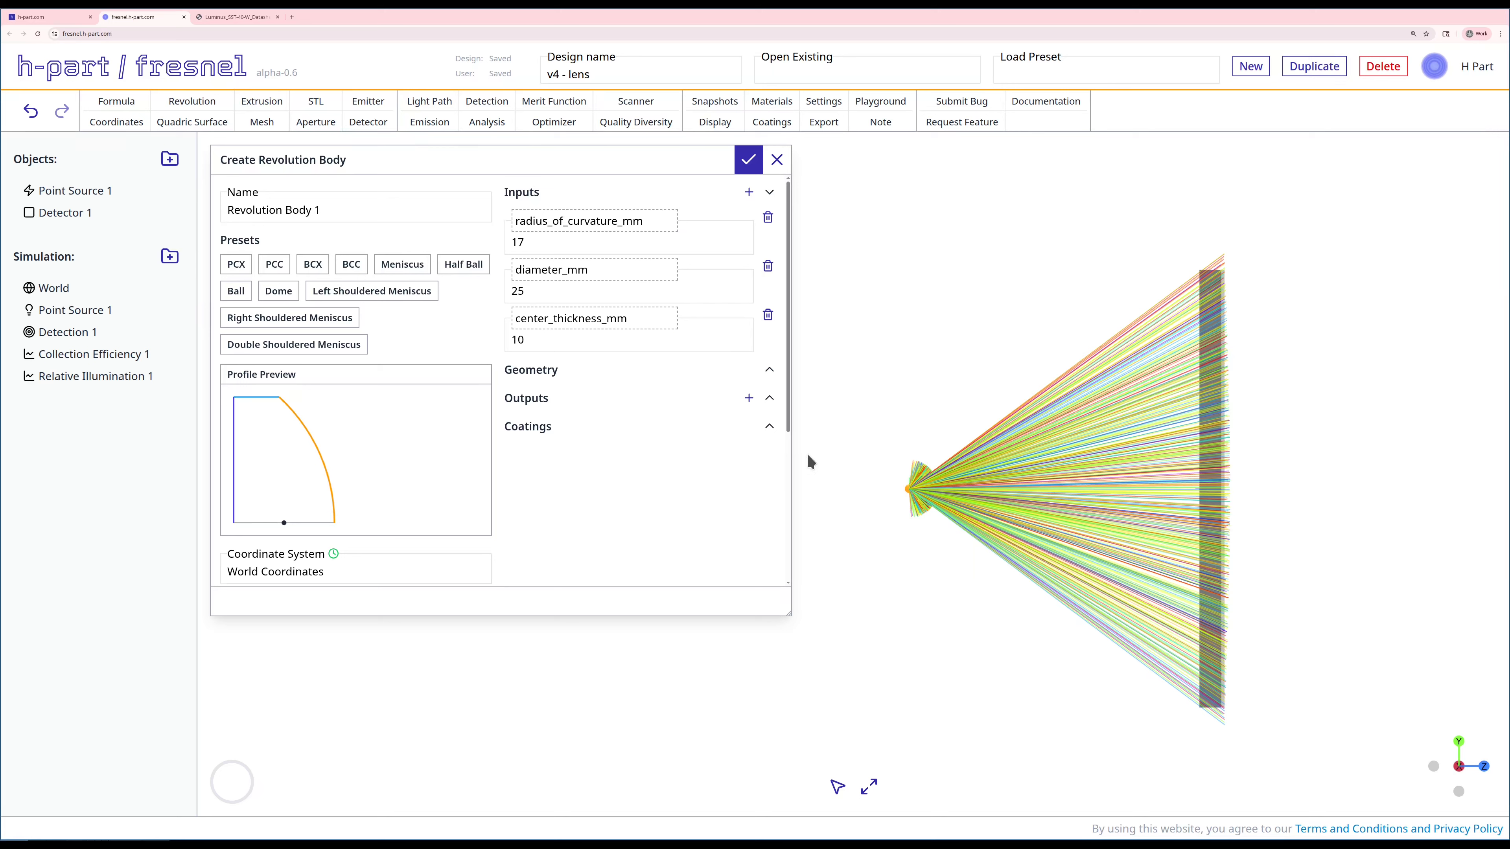
Set both the lens's radius of curvature and its center thickness to 12.5 mm
left_click(539, 238)
key("BackSpace")
type("5")
key("BackSpace")
type("2.5")
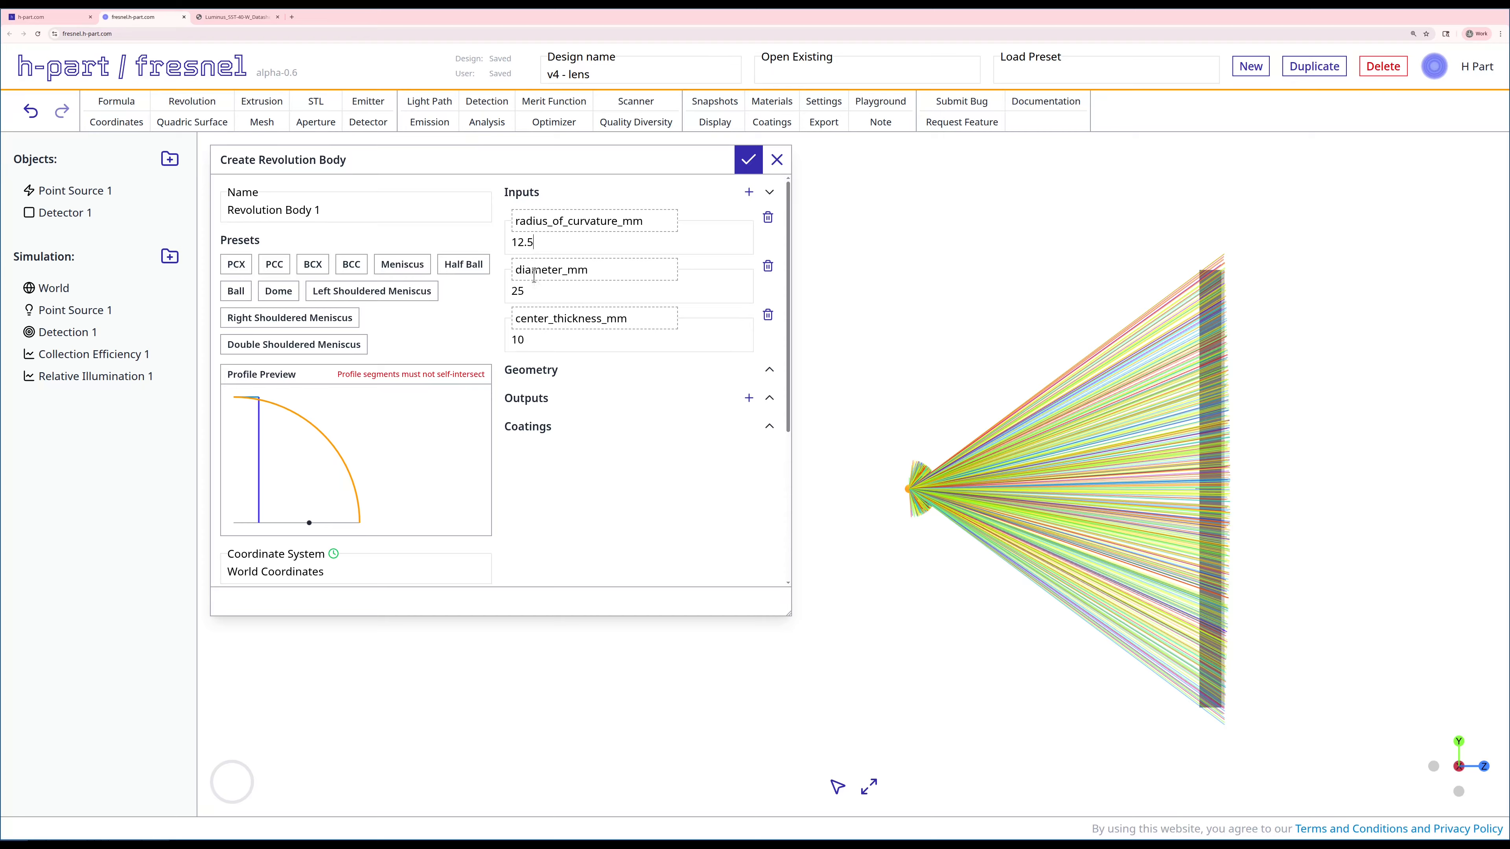
left_click(539, 339)
key("BackSpace")
type("5")
key("BackSpace")
type("2")
key("BackSpace")
type("2.5")
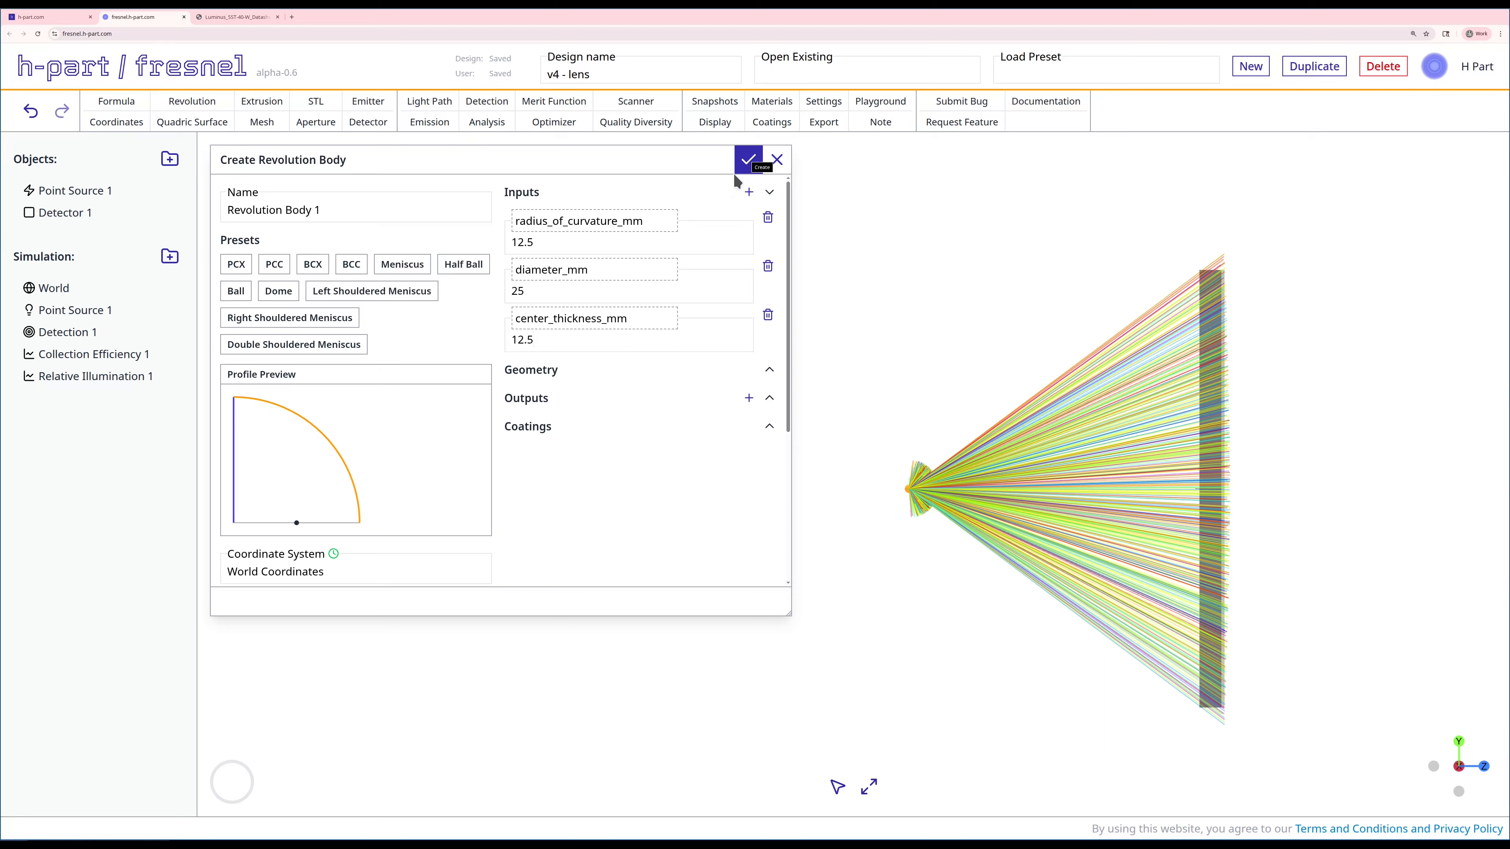
Position the lens at Z 15 mm and create the revolution body
scroll(641, 443, "down", 4)
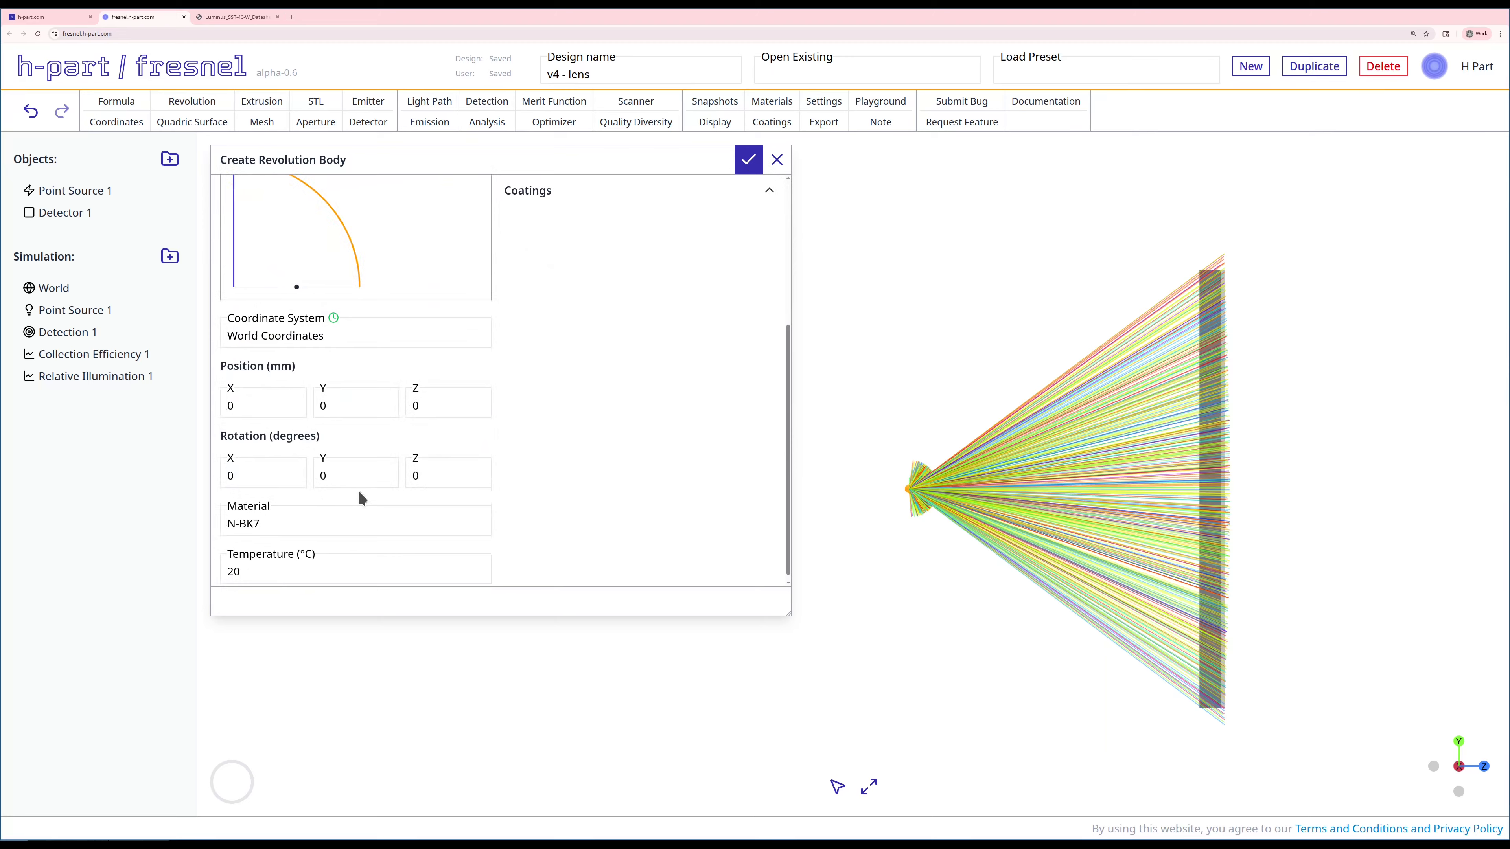
left_click(447, 403)
key("ctrl+a")
type("15")
left_click(749, 162)
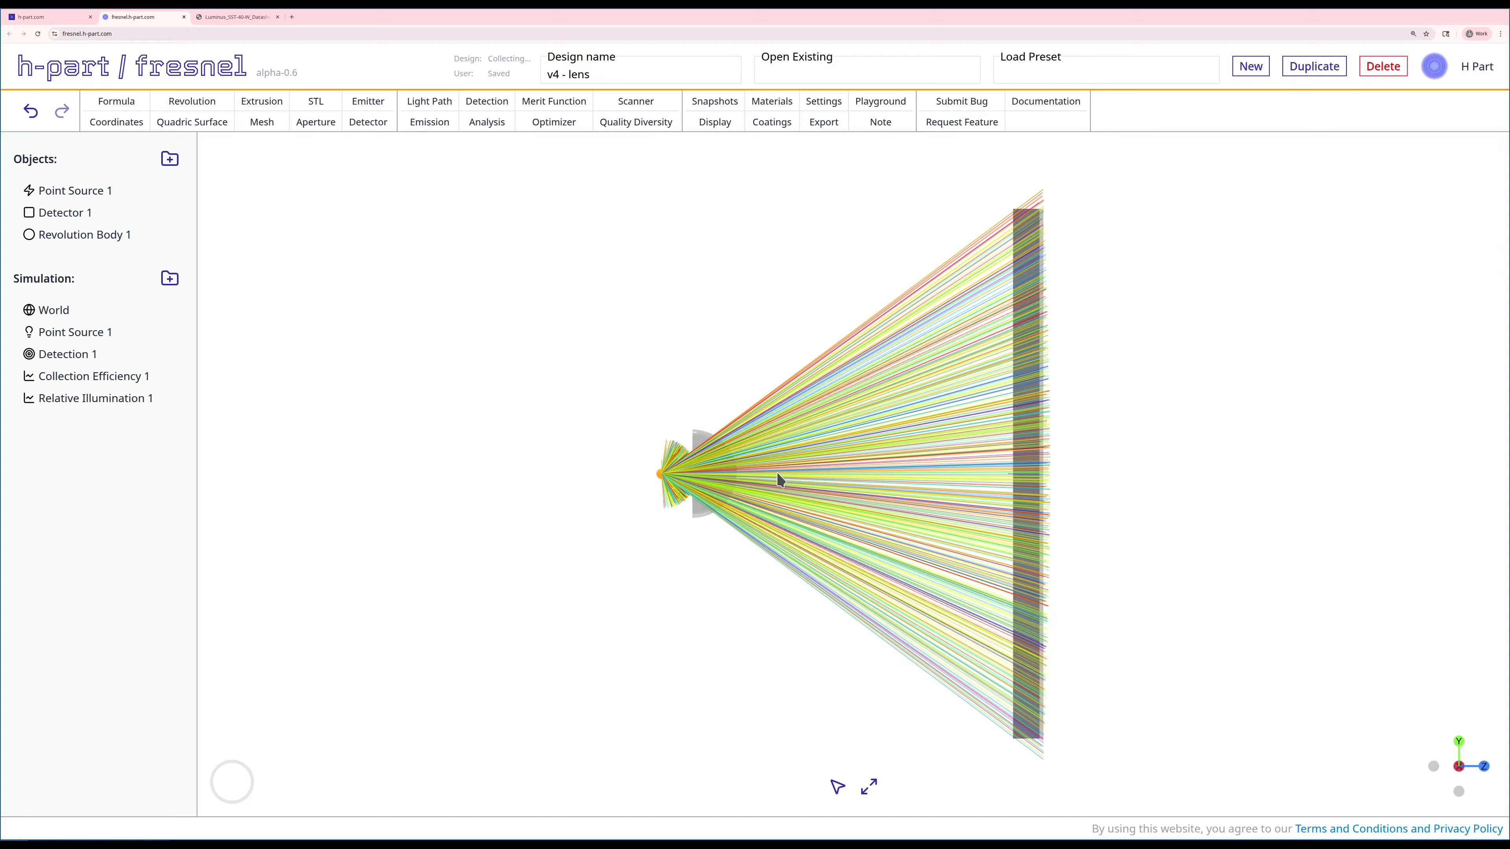
Cast the Point Source 1 emission again through the new lens onto the detector
scroll(684, 467, "up", 5)
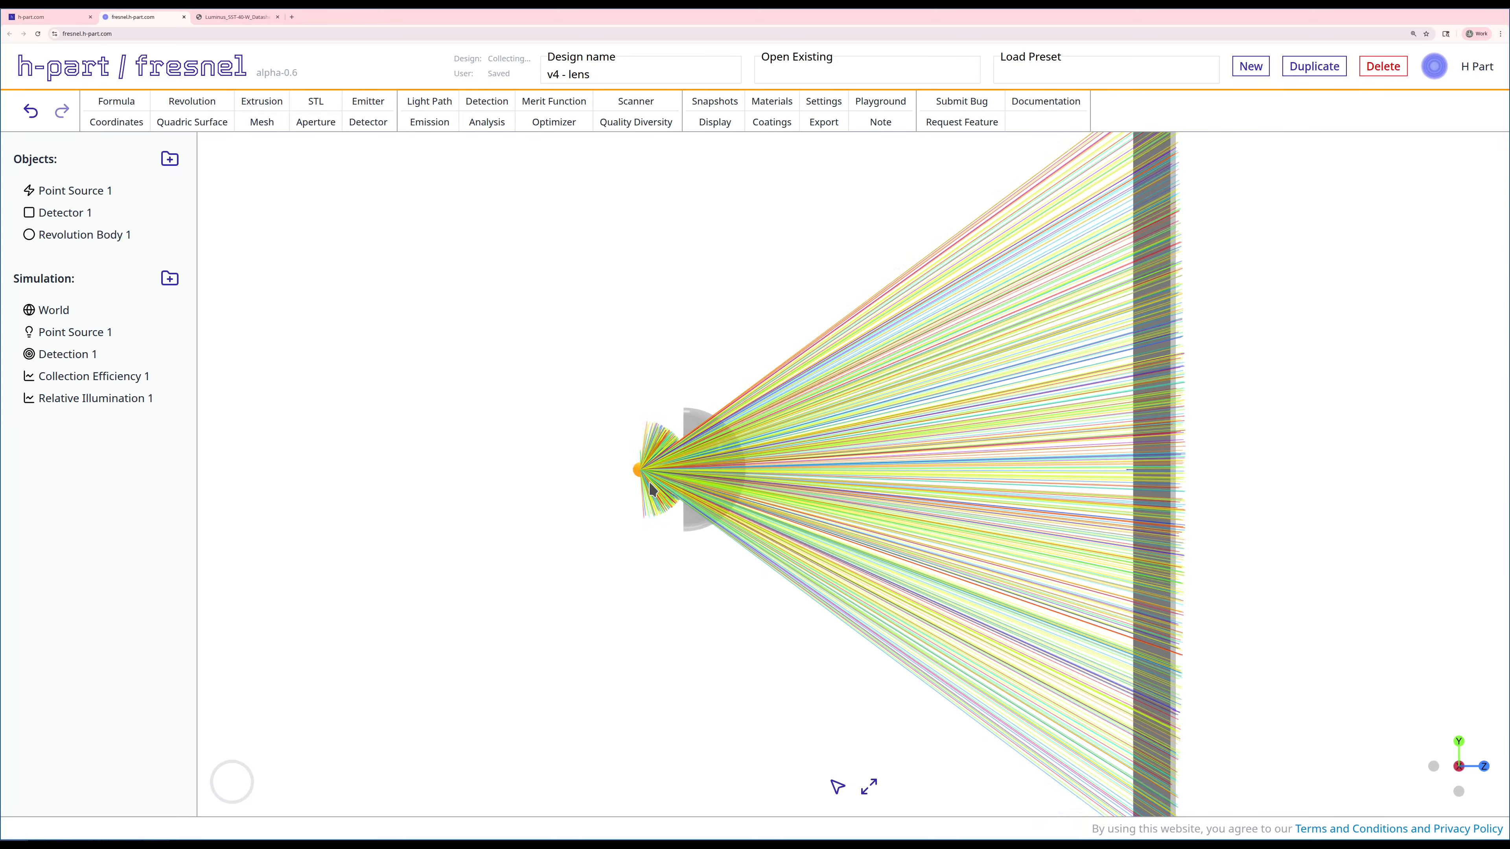
right_click_drag(1045, 421, 1074, 419)
left_click_drag(1074, 420, 1088, 425)
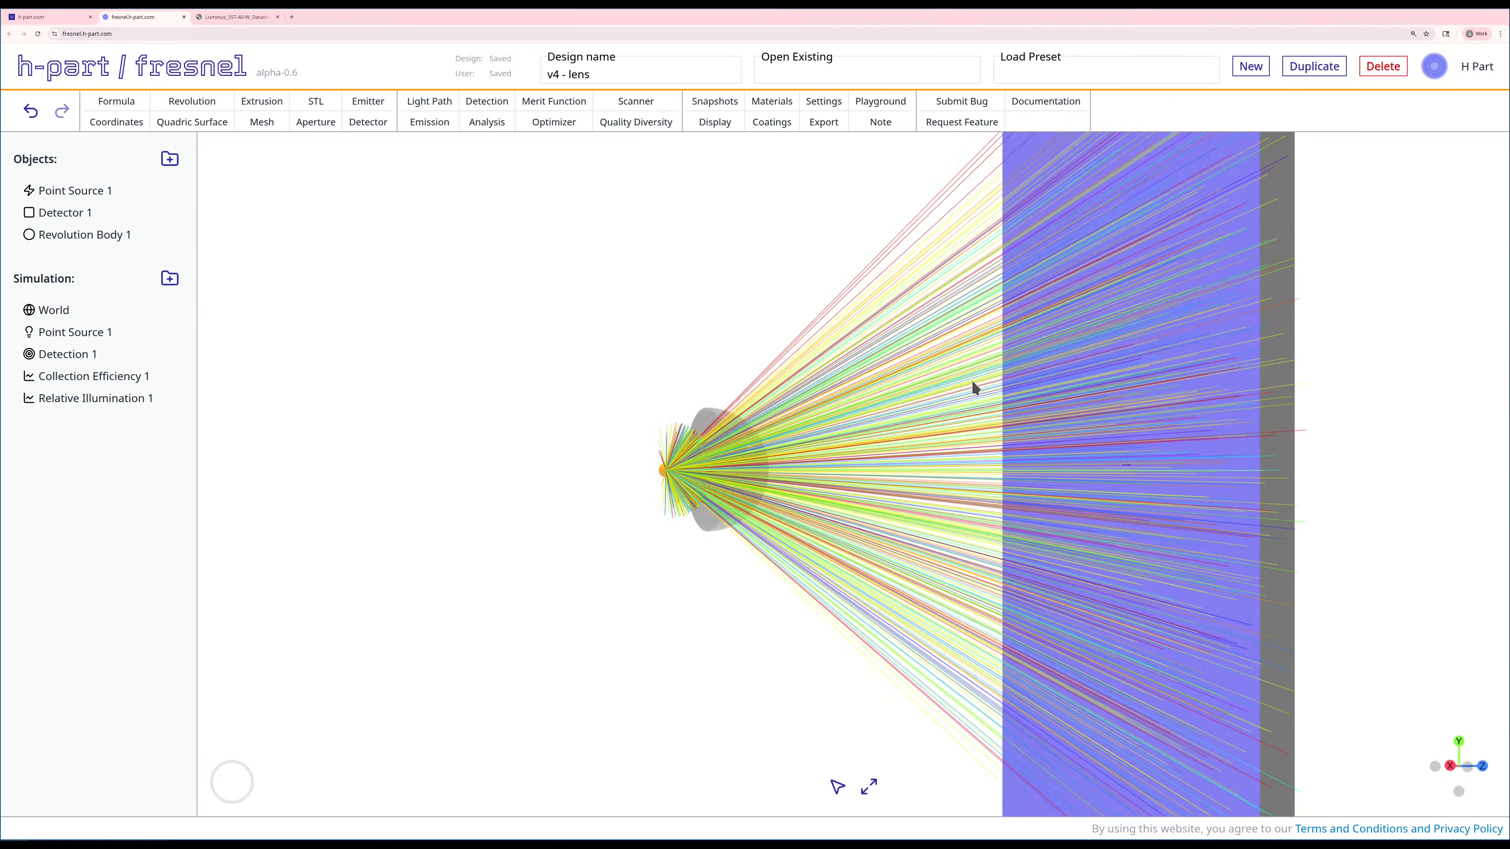
left_click_drag(966, 440, 928, 443)
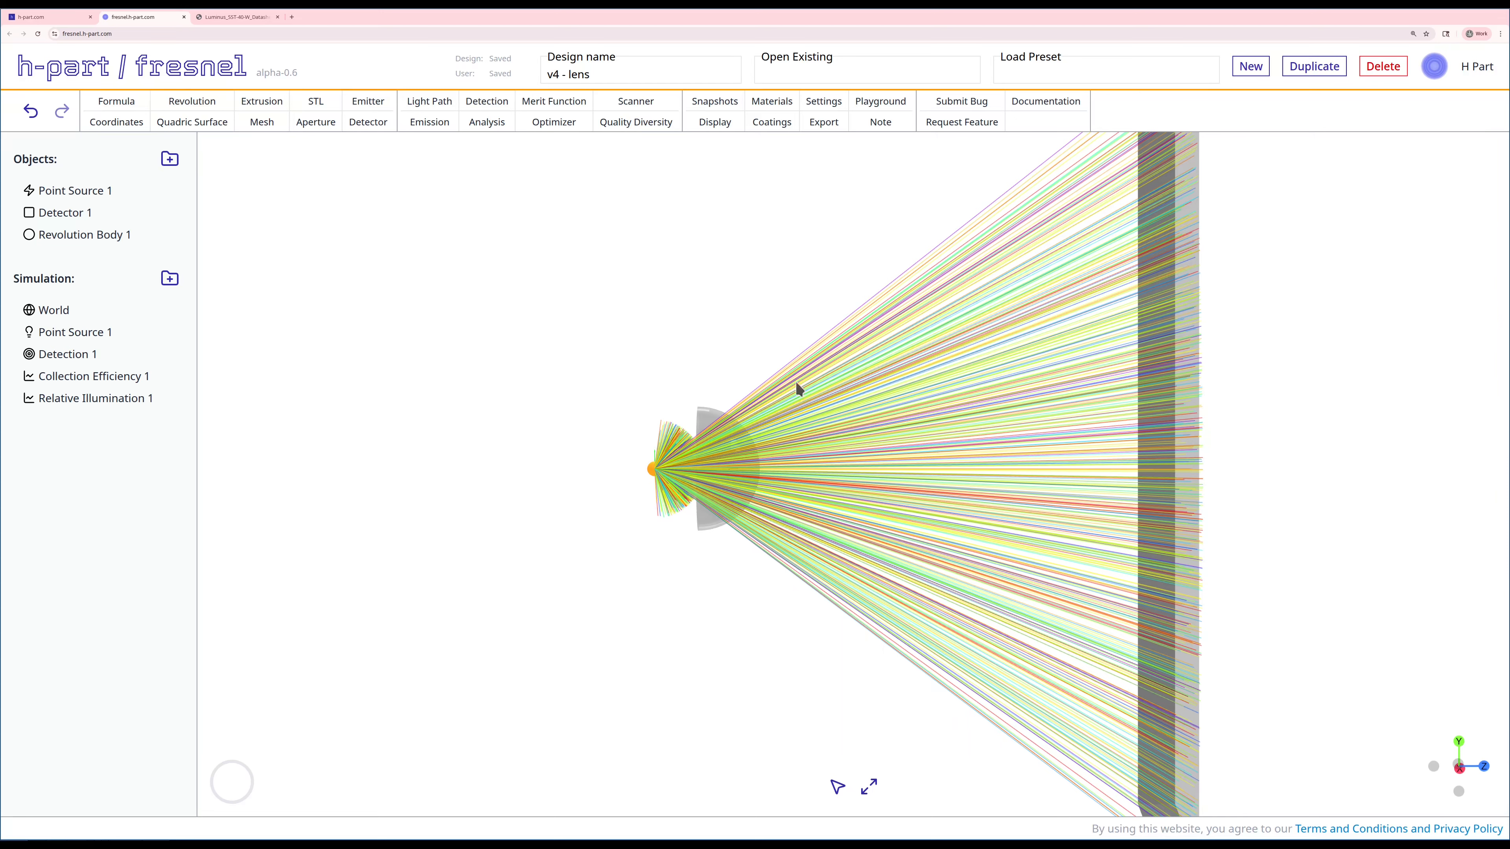
right_click(65, 333)
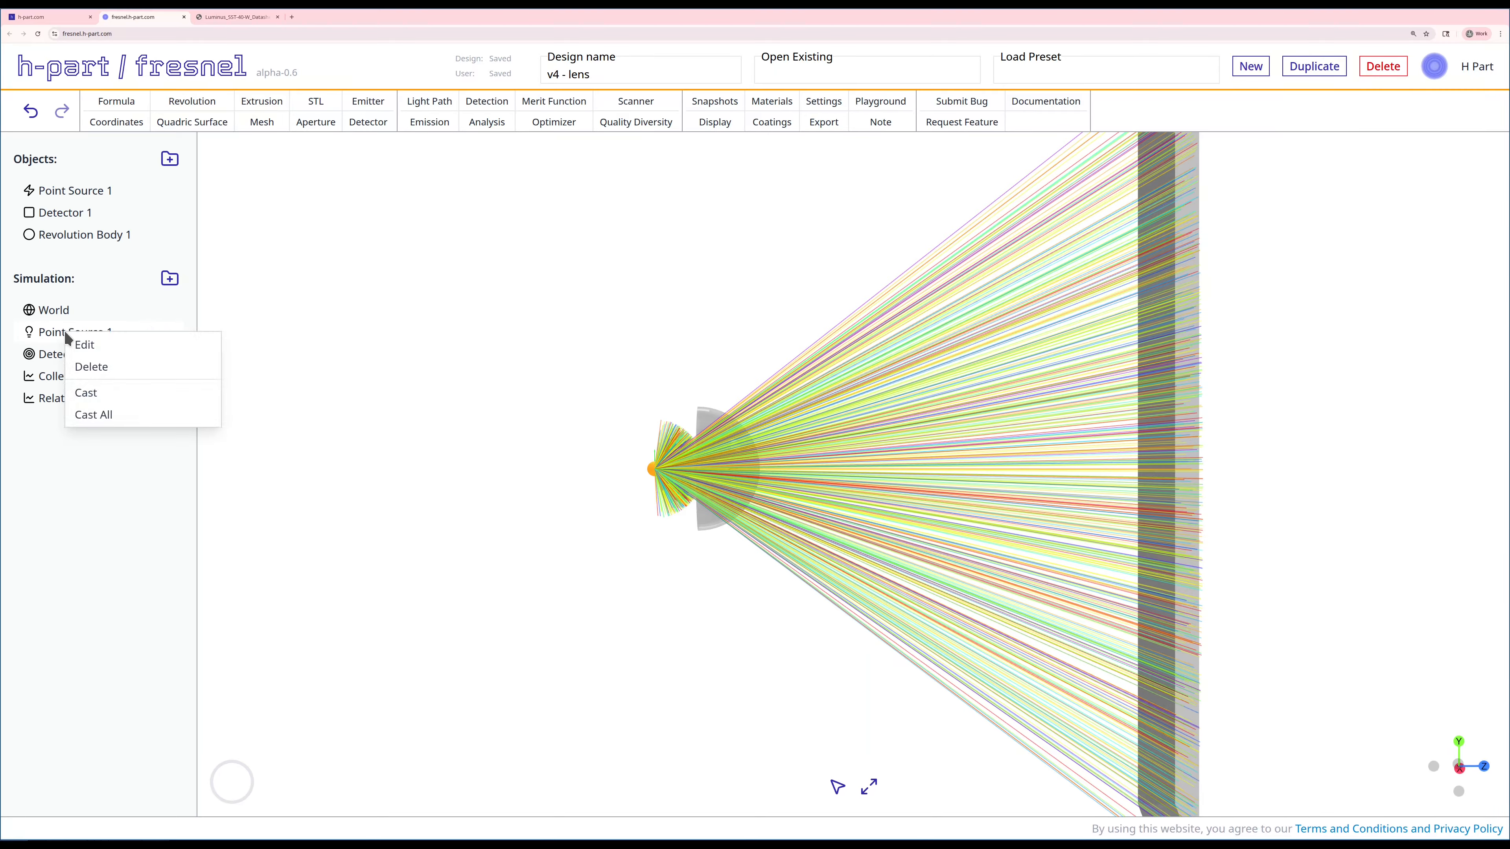
left_click(94, 393)
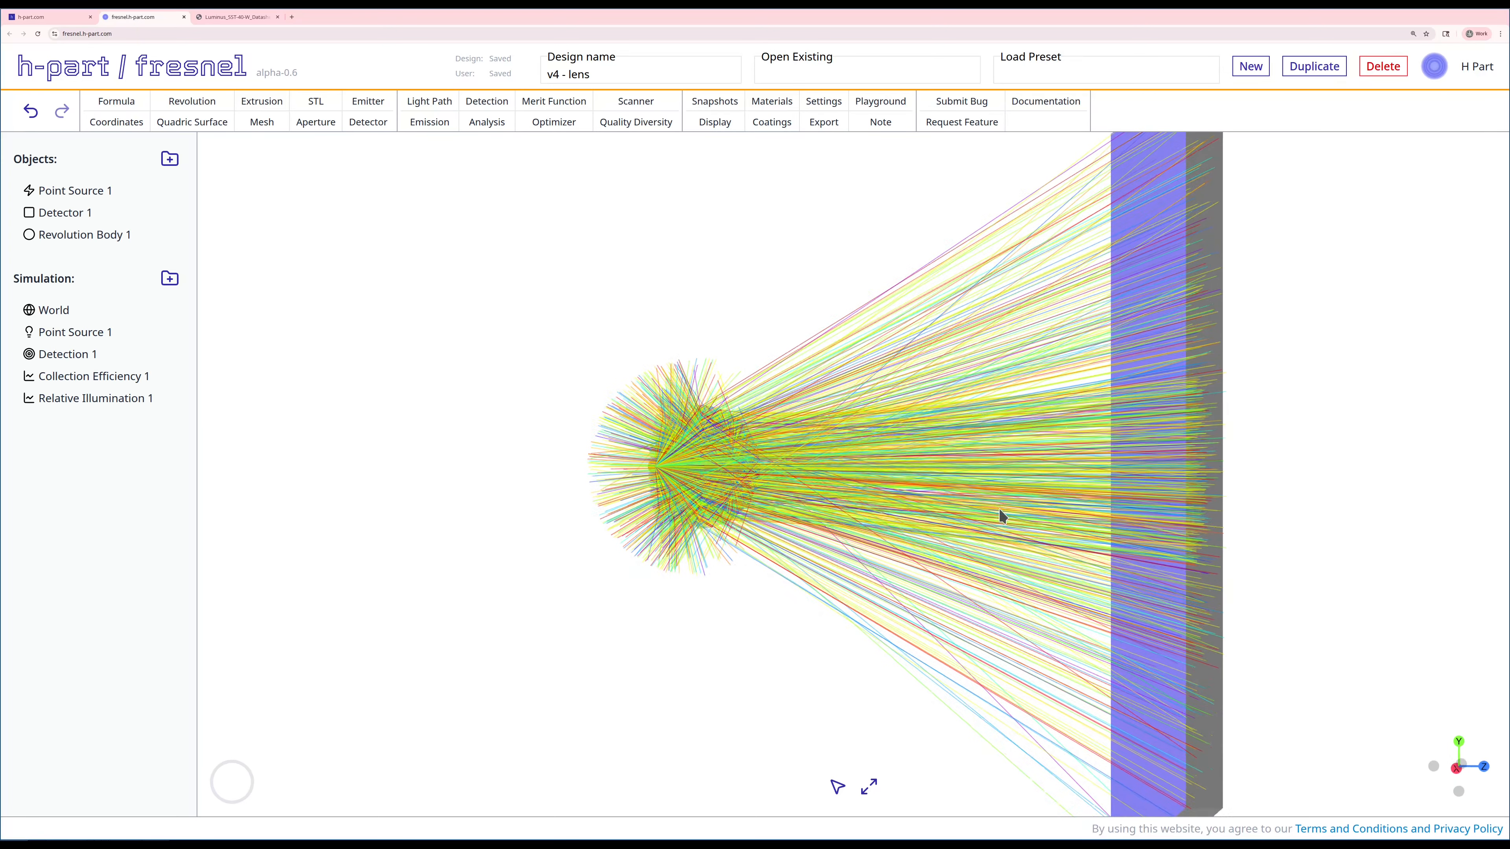
Lower the opacity of the displayed rays to 15% so the lens shows through them
left_click_drag(698, 624, 652, 609)
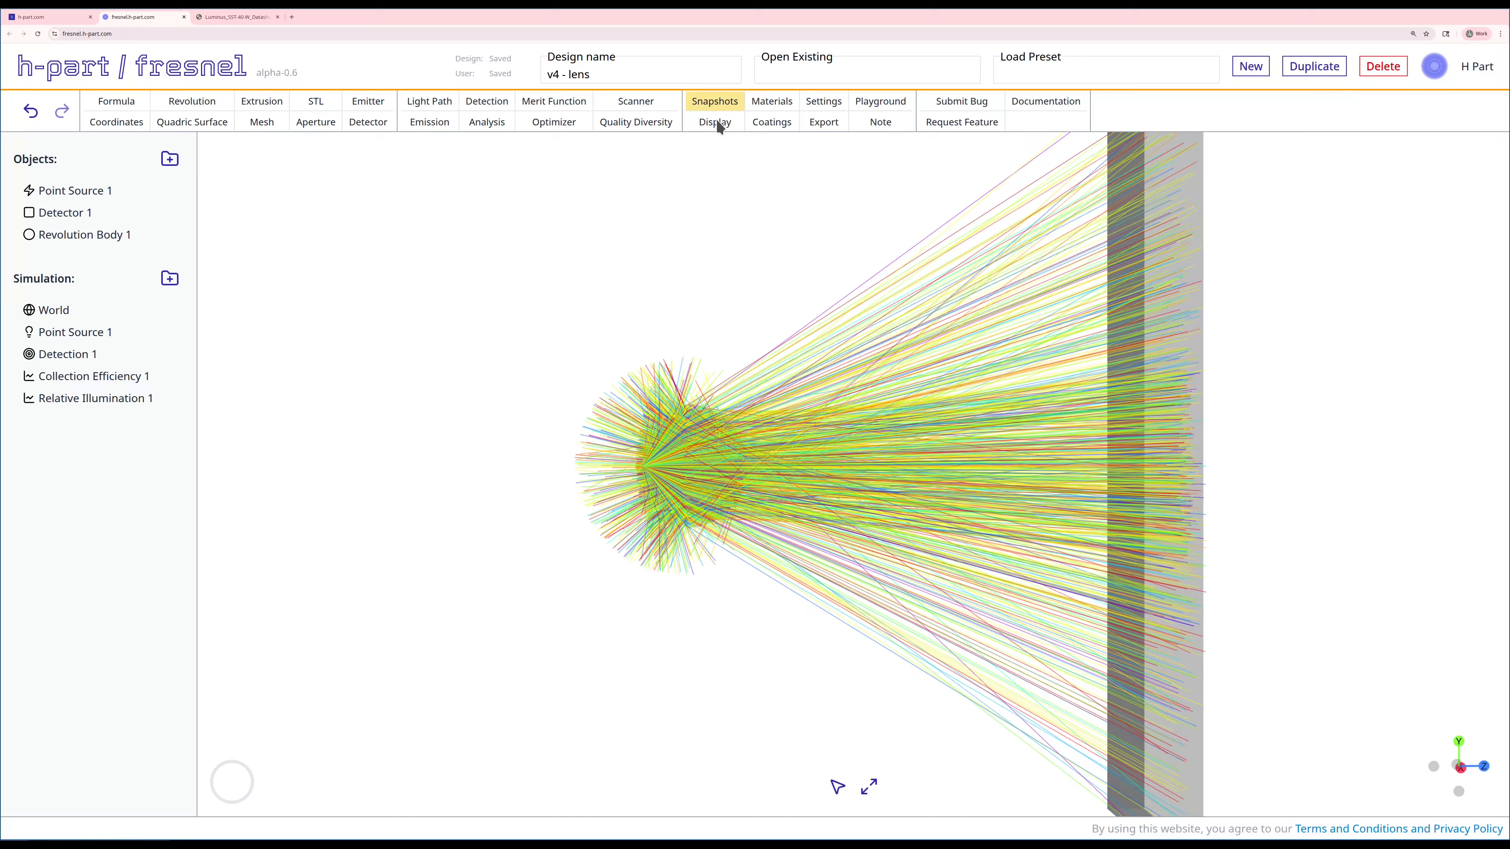
left_click(716, 122)
left_click_drag(353, 381, 268, 382)
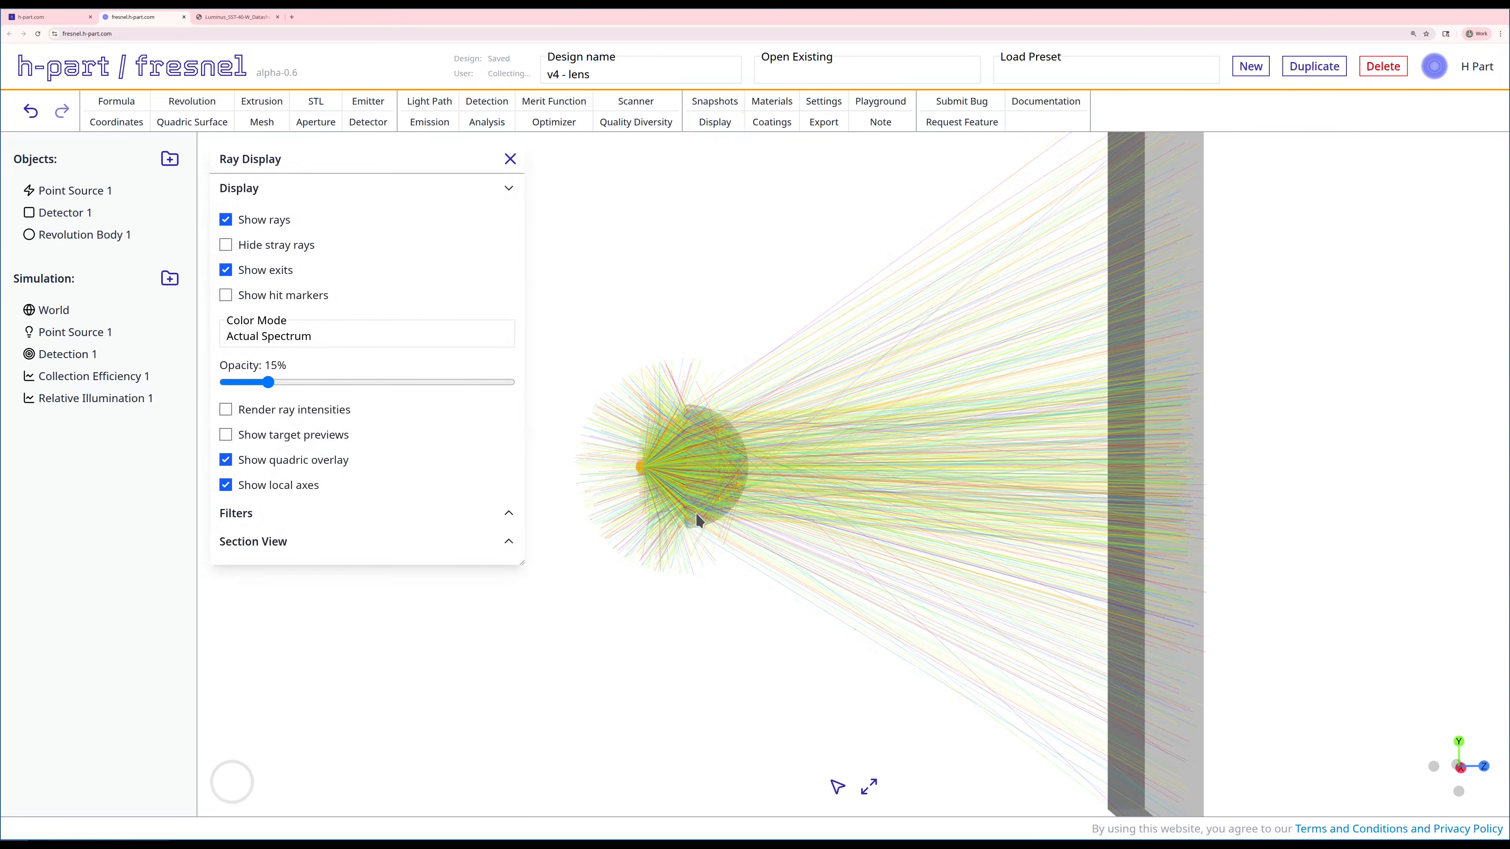
mouse_move(695, 510)
left_mouse_down()
mouse_move(657, 512)
mouse_move(669, 514)
left_mouse_up()
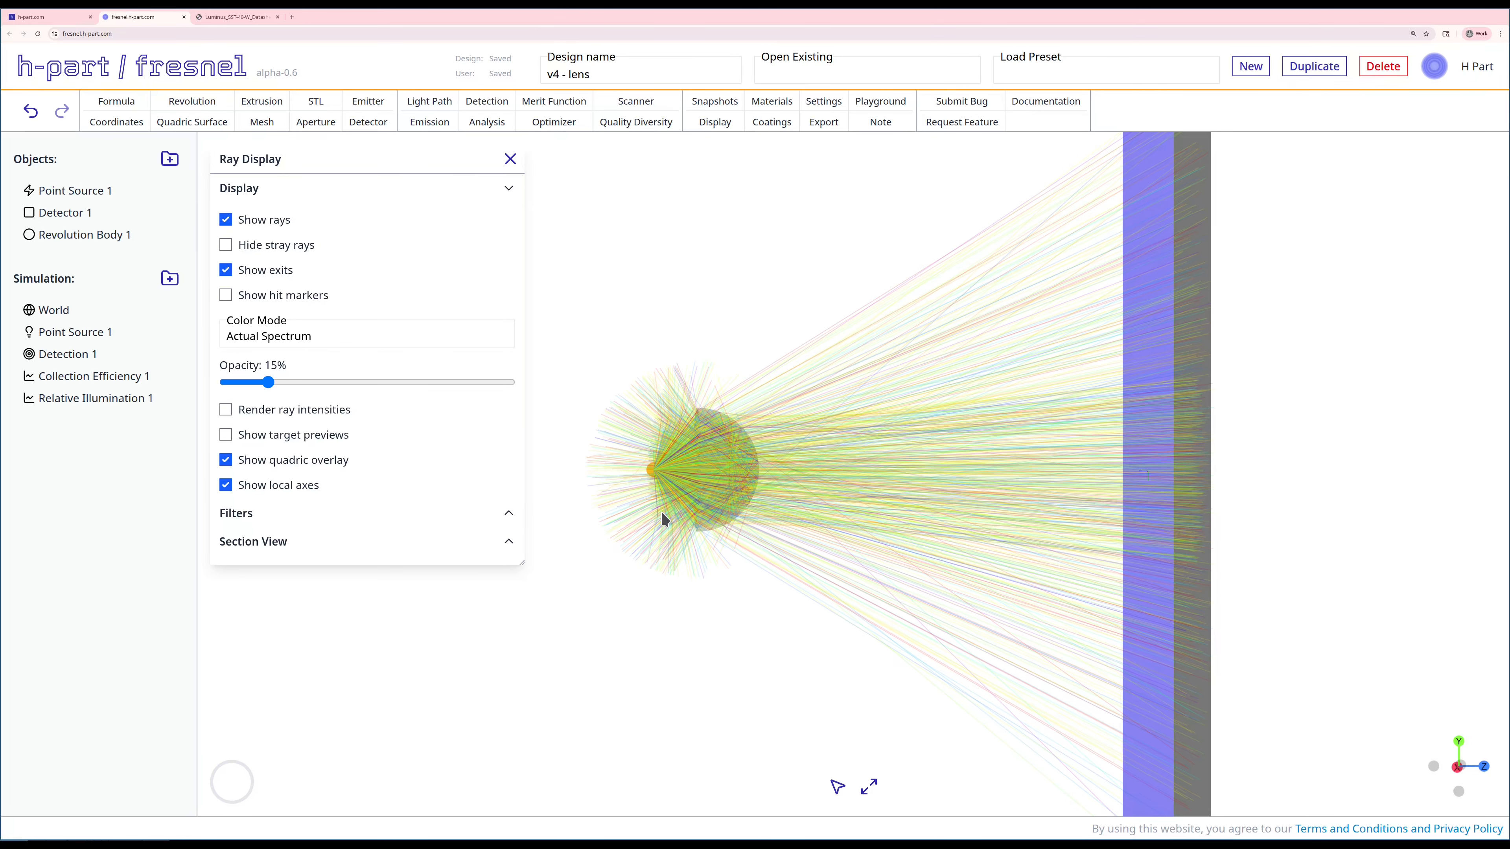
left_click(510, 158)
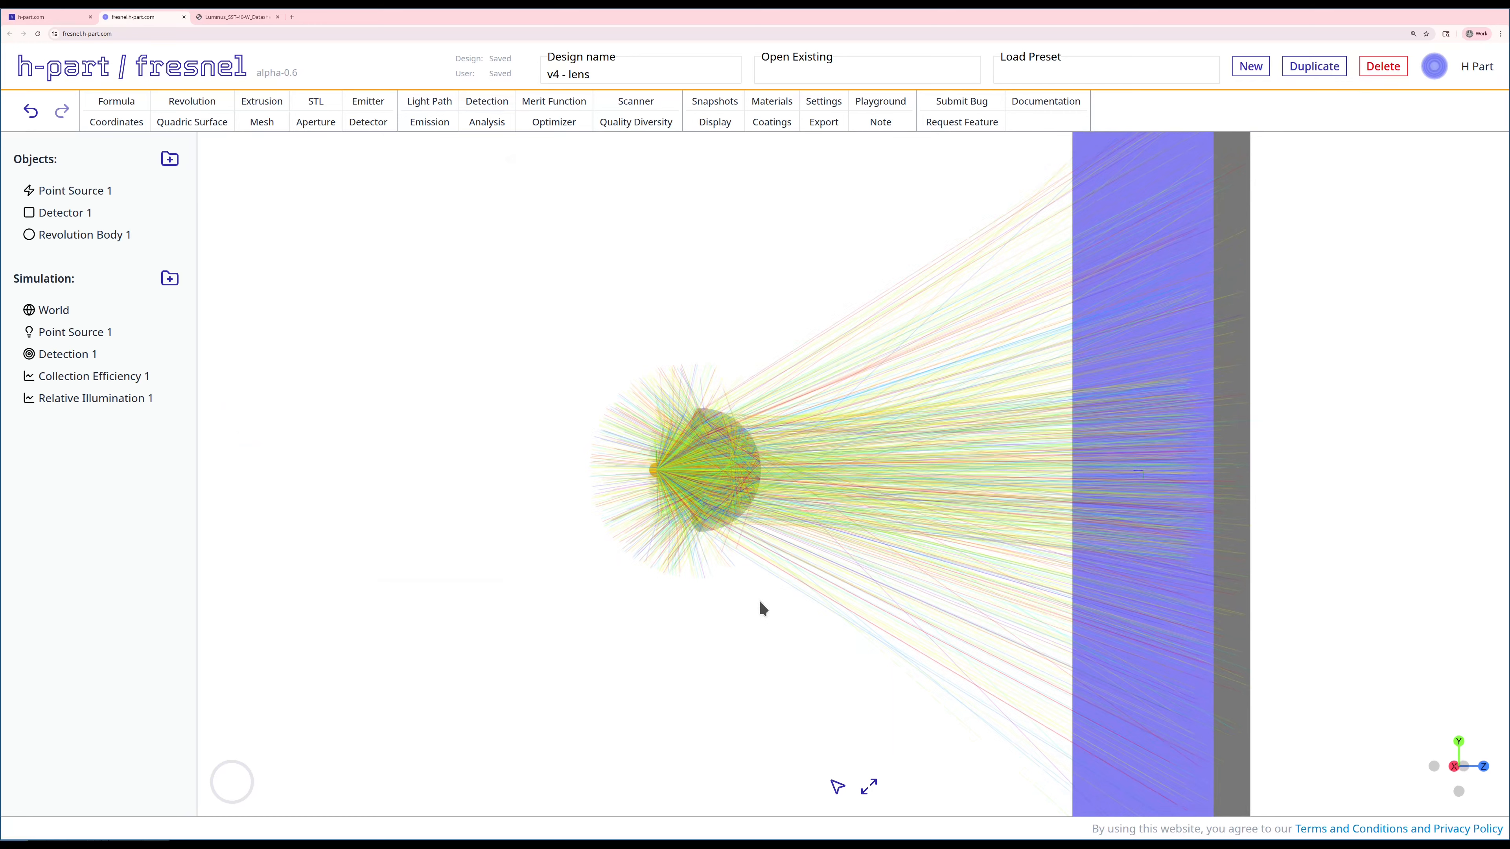
left_click_drag(761, 601, 758, 601)
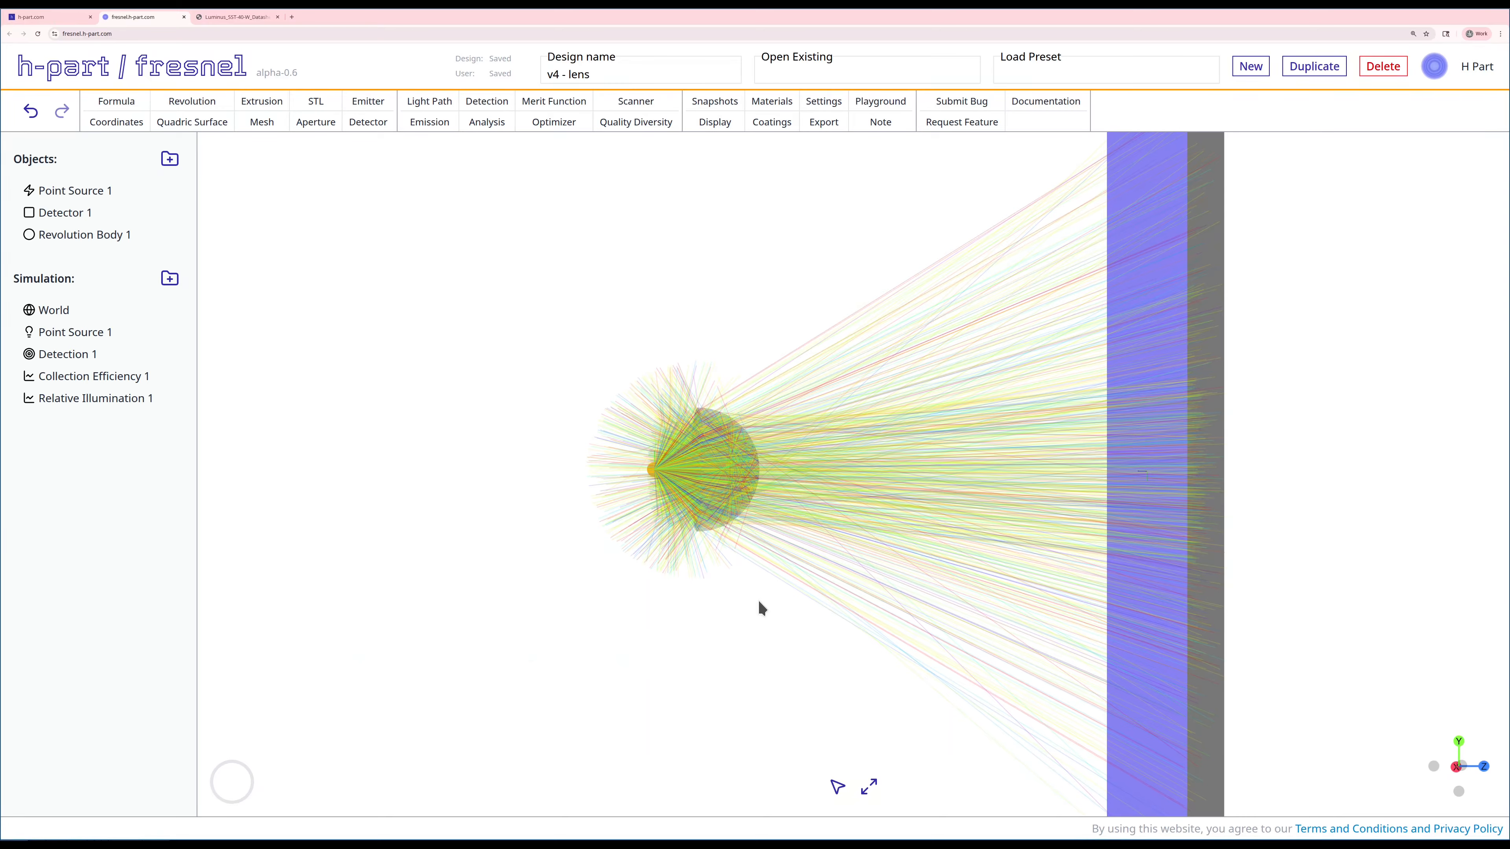
Create Light Path 1 with refraction at the lens's left and right surfaces and a detector hit, and place it above Point Source 1 in the simulation list
left_click(451, 104)
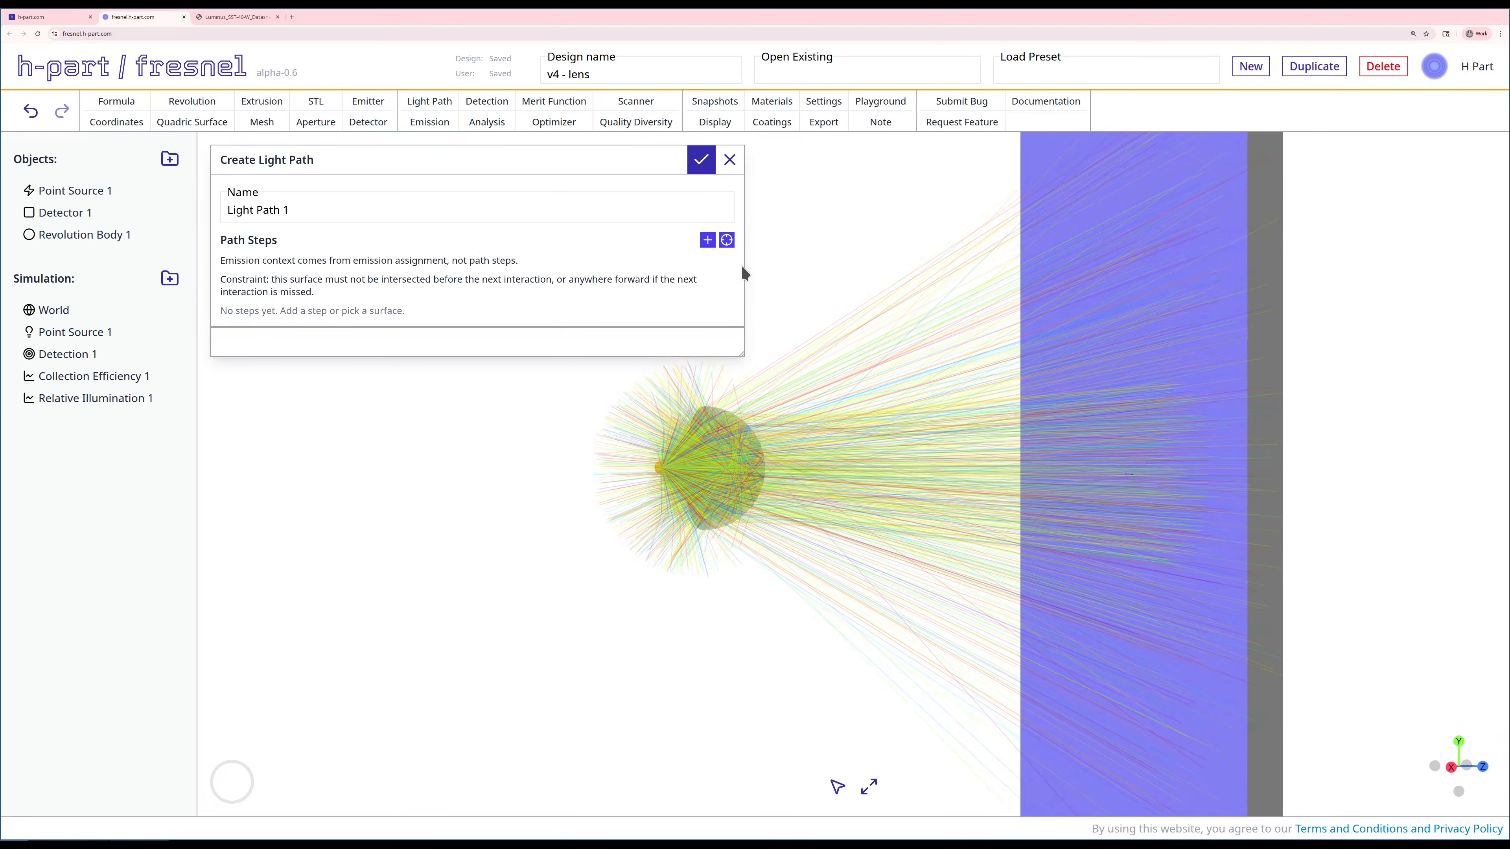
left_click(726, 240)
left_click(702, 451)
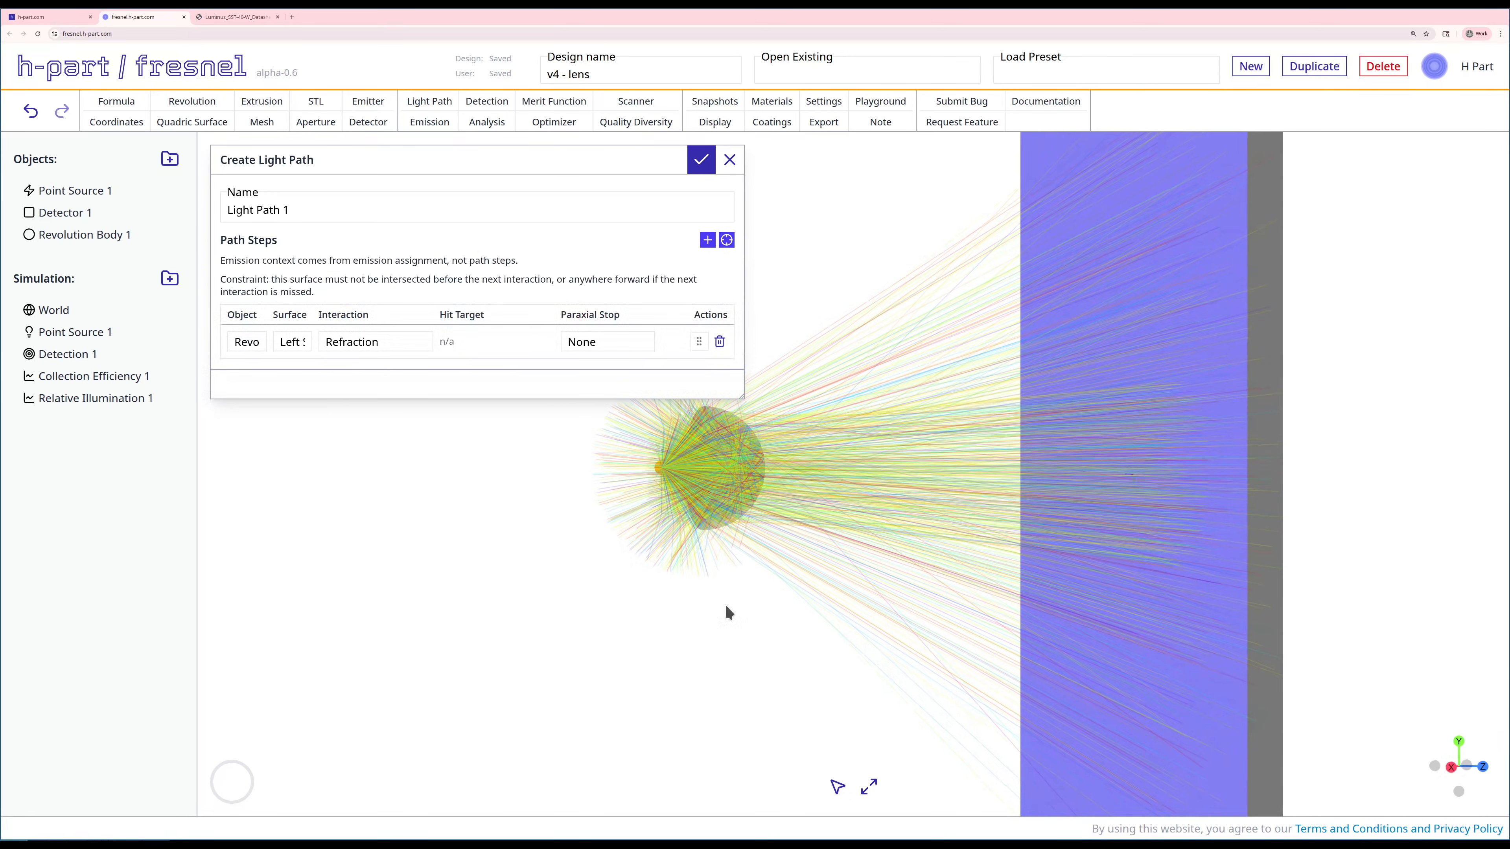
left_click(726, 240)
left_click(733, 500)
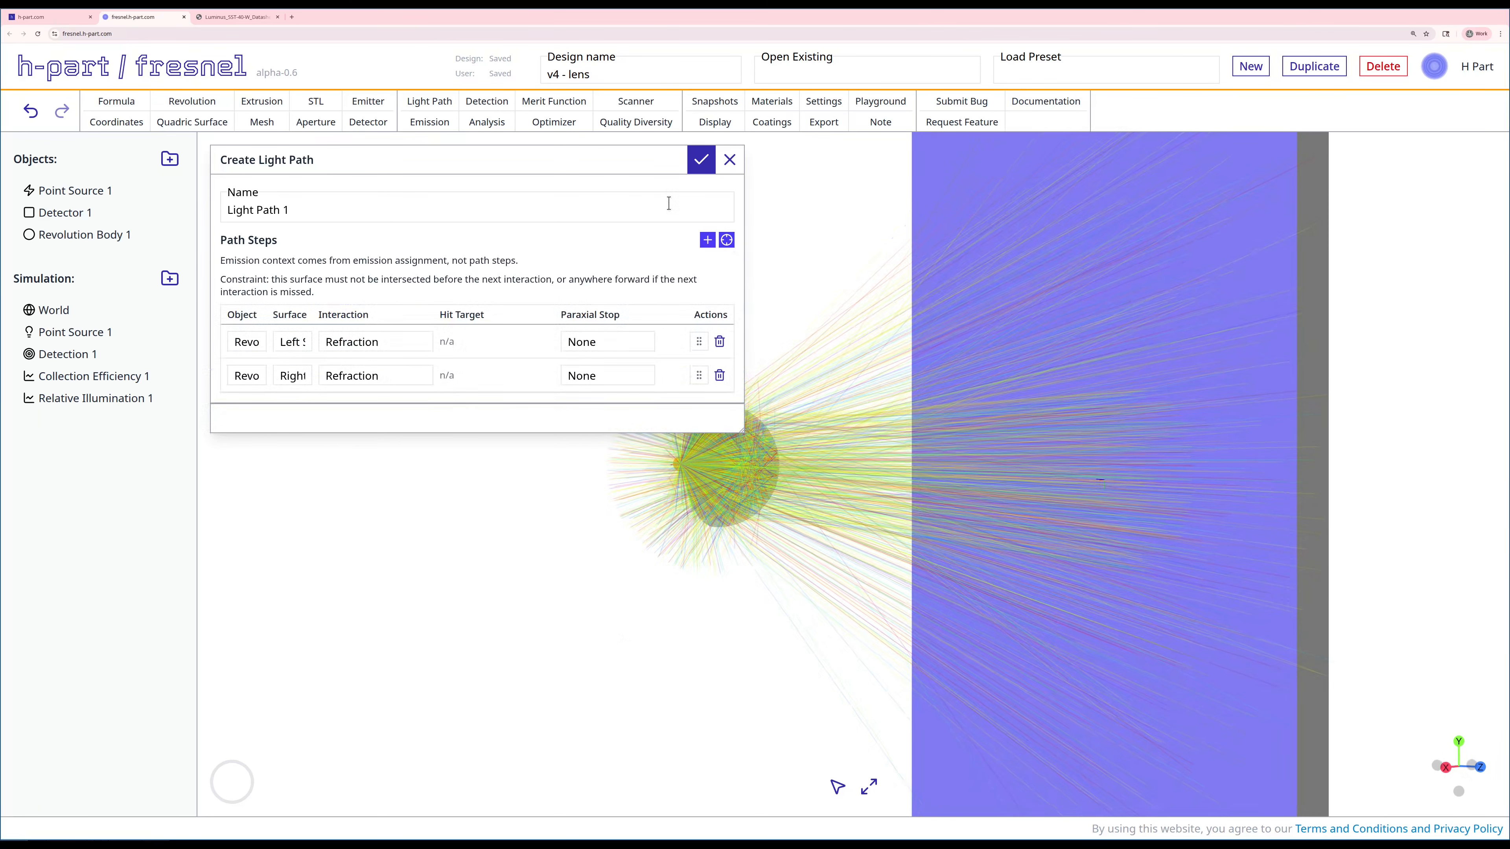
left_click(726, 240)
left_click(1021, 276)
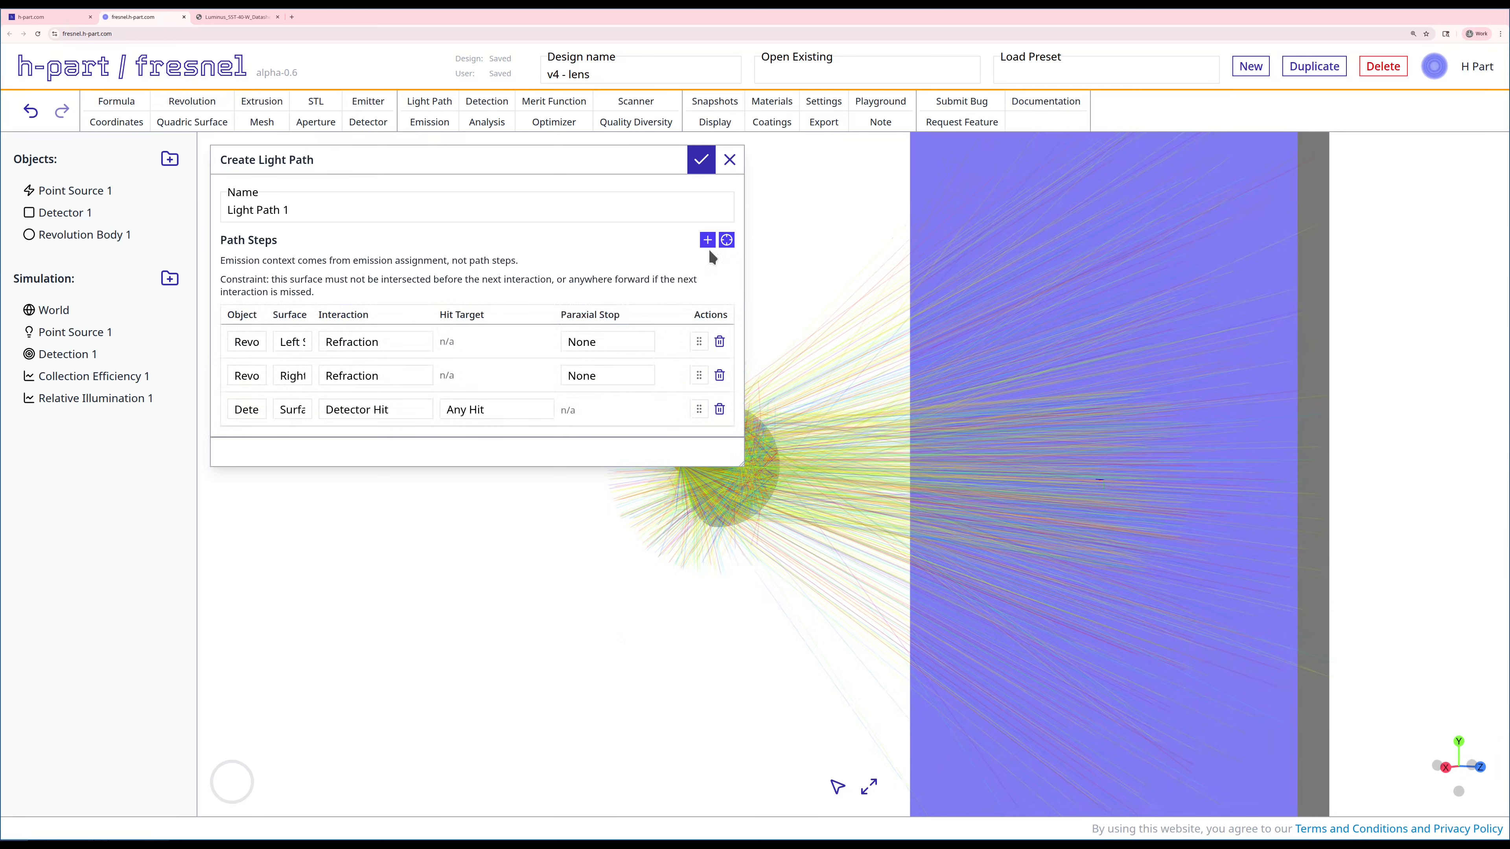
left_click(701, 159)
left_click_drag(84, 422, 85, 333)
Assign Light Path 1 as an intended light path of the Point Source 1 emission and cast the emission again
right_click(85, 351)
left_click(104, 361)
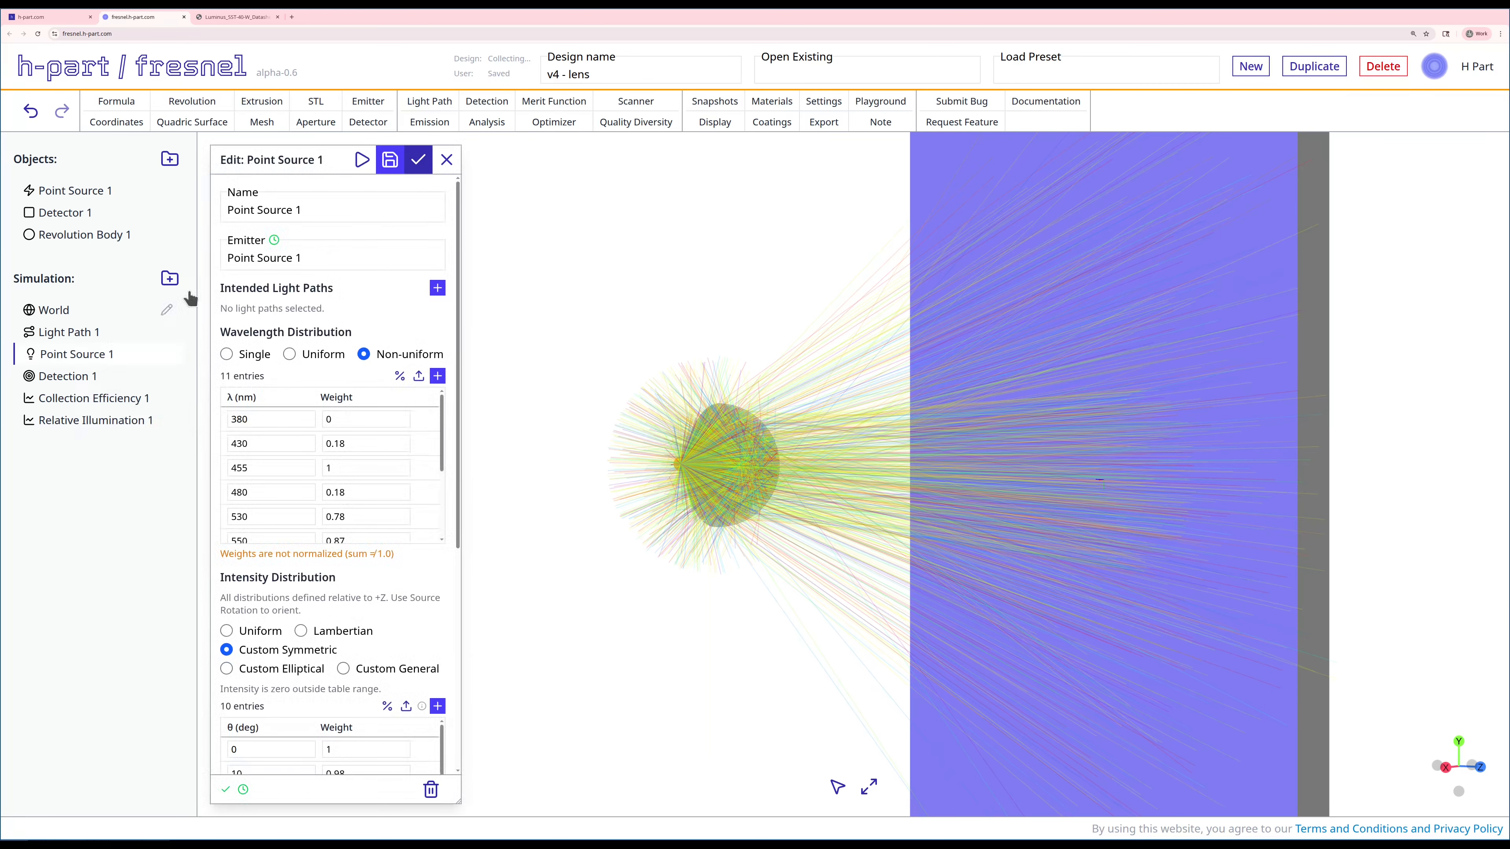
left_click(438, 287)
left_click(288, 326)
left_click(278, 361)
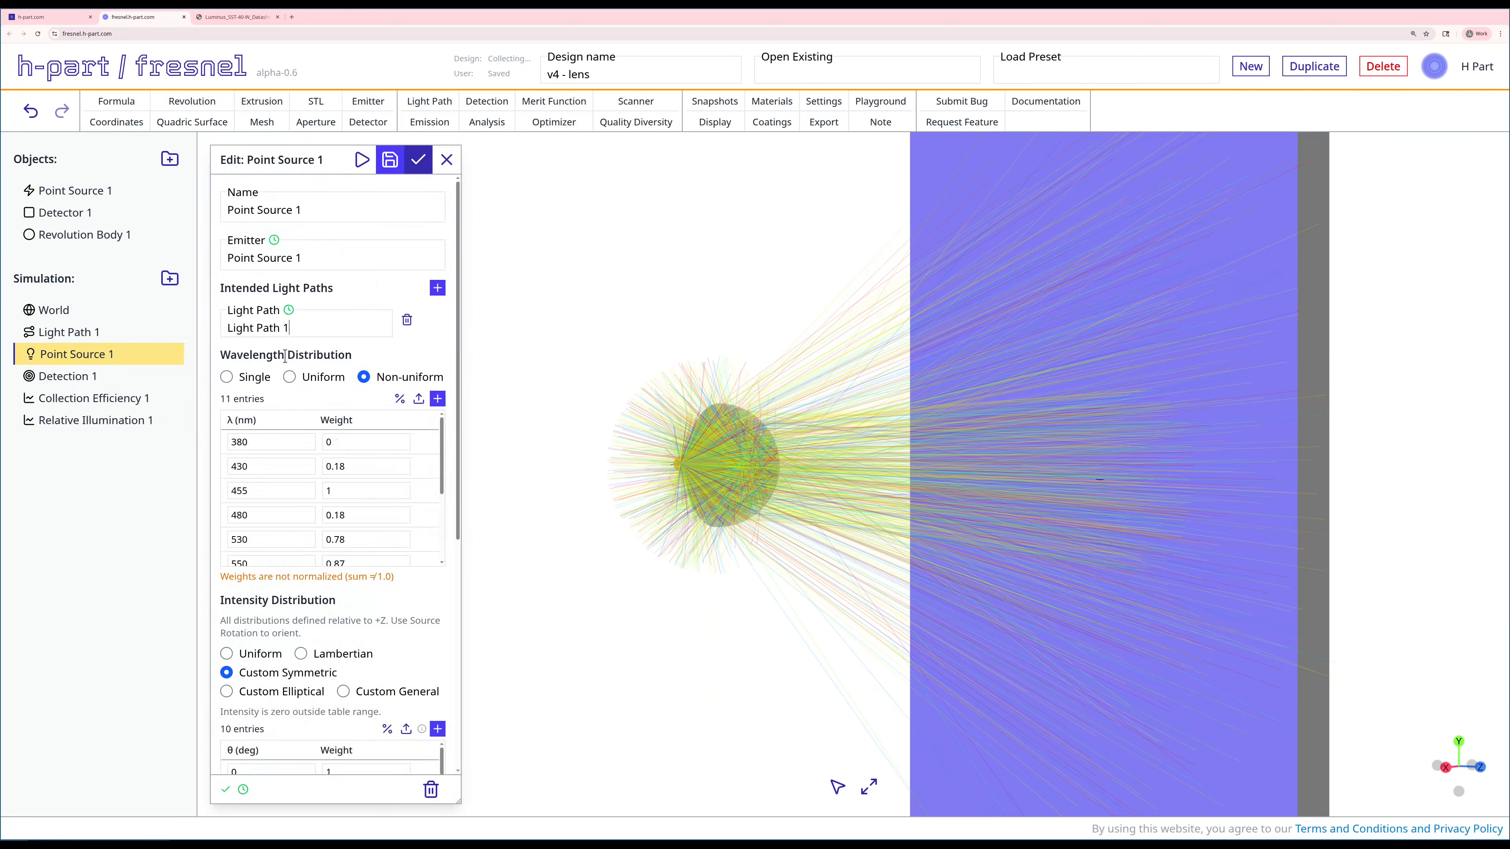
left_click(418, 159)
right_click(96, 355)
left_click(118, 415)
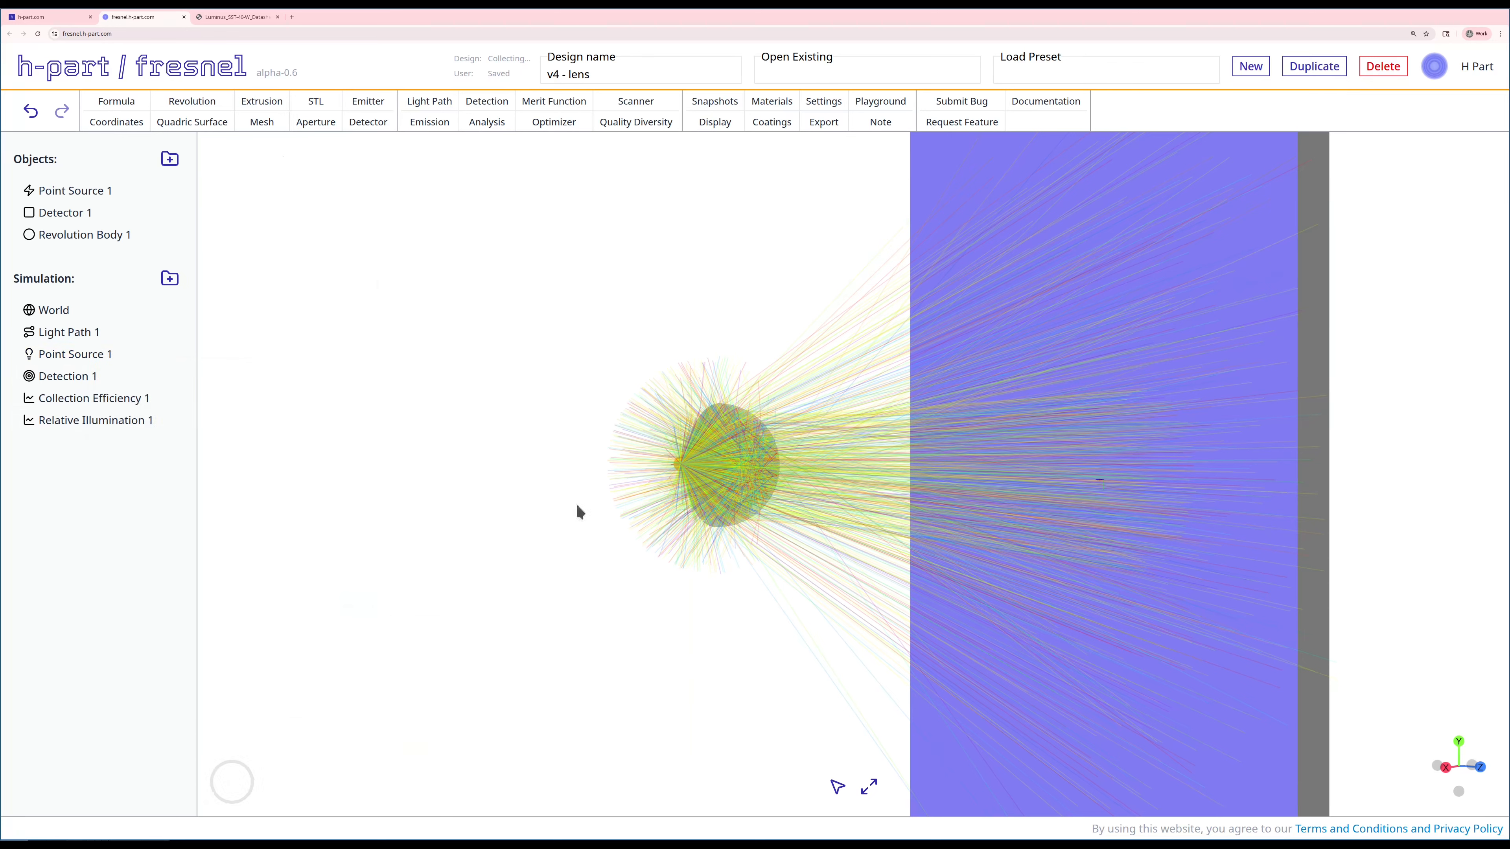
Hide the stray rays in the ray display
left_click(718, 124)
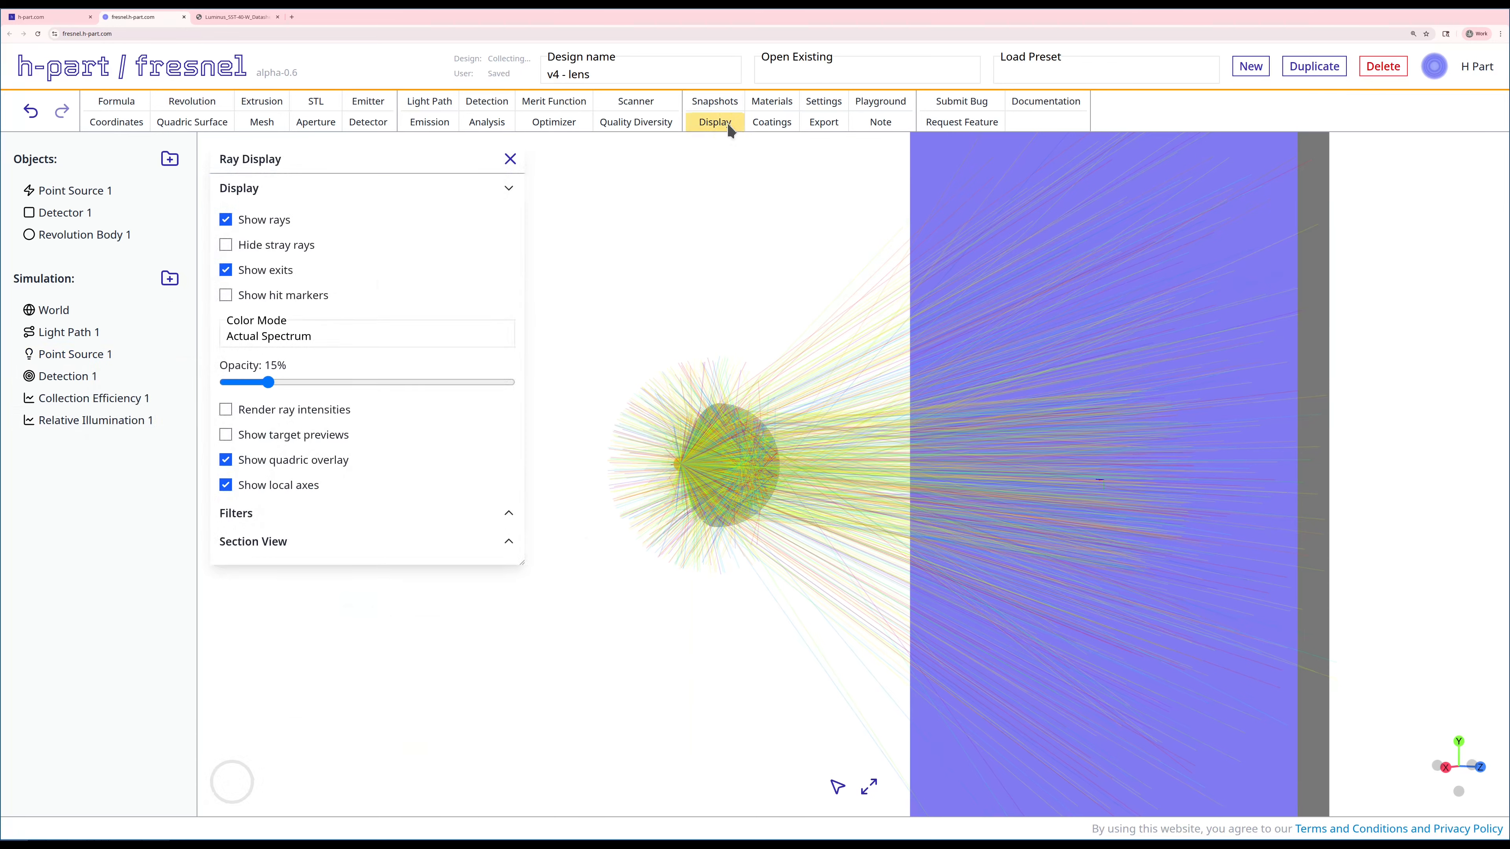
left_click(263, 245)
left_click_drag(729, 350, 679, 346)
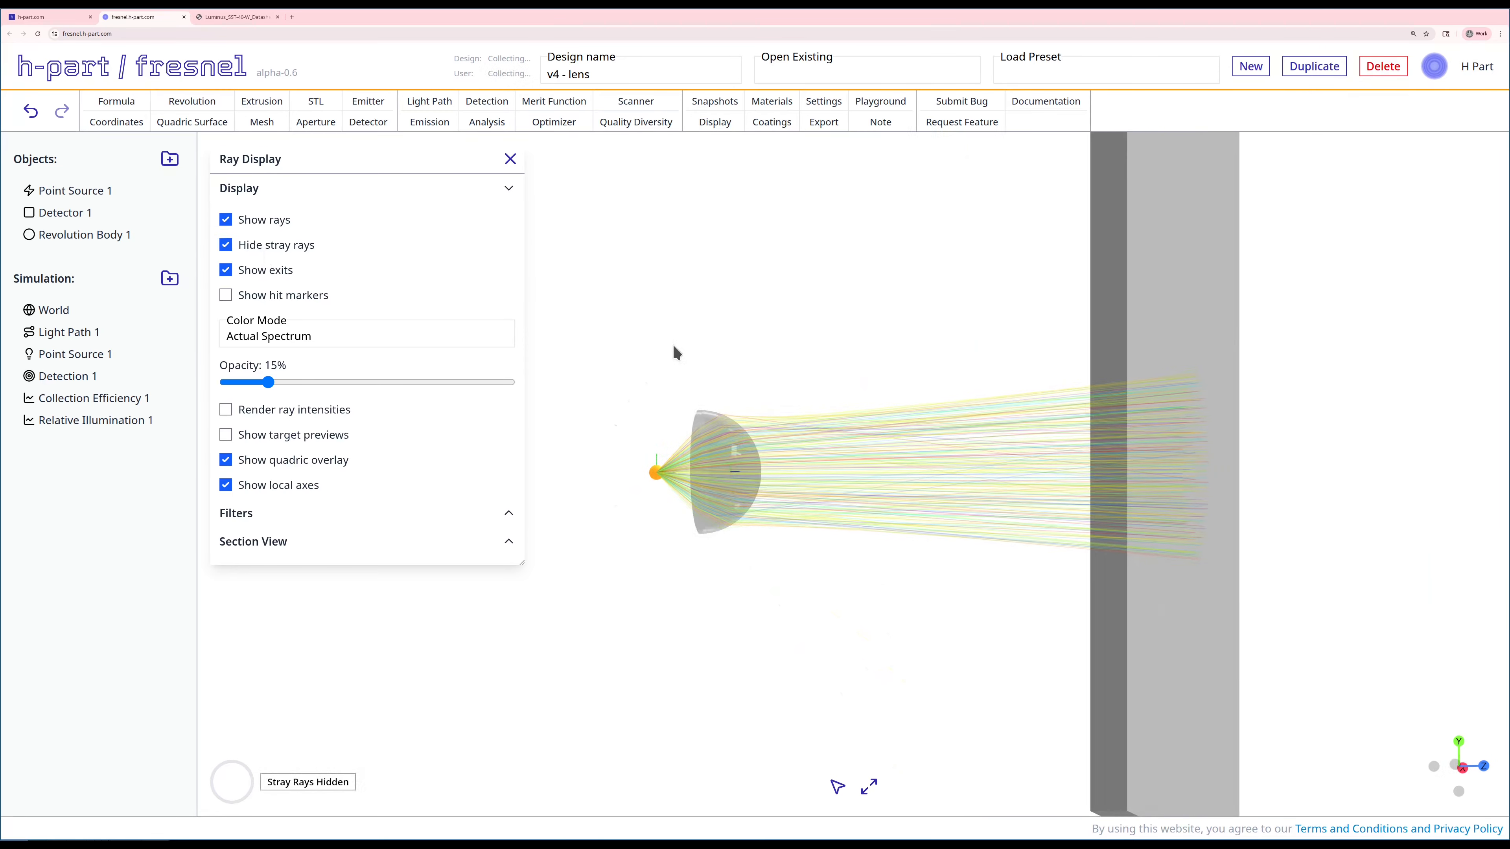
left_click(509, 160)
Open Collection Efficiency 1 for editing and run it to view the result for all detector hits
right_click(94, 398)
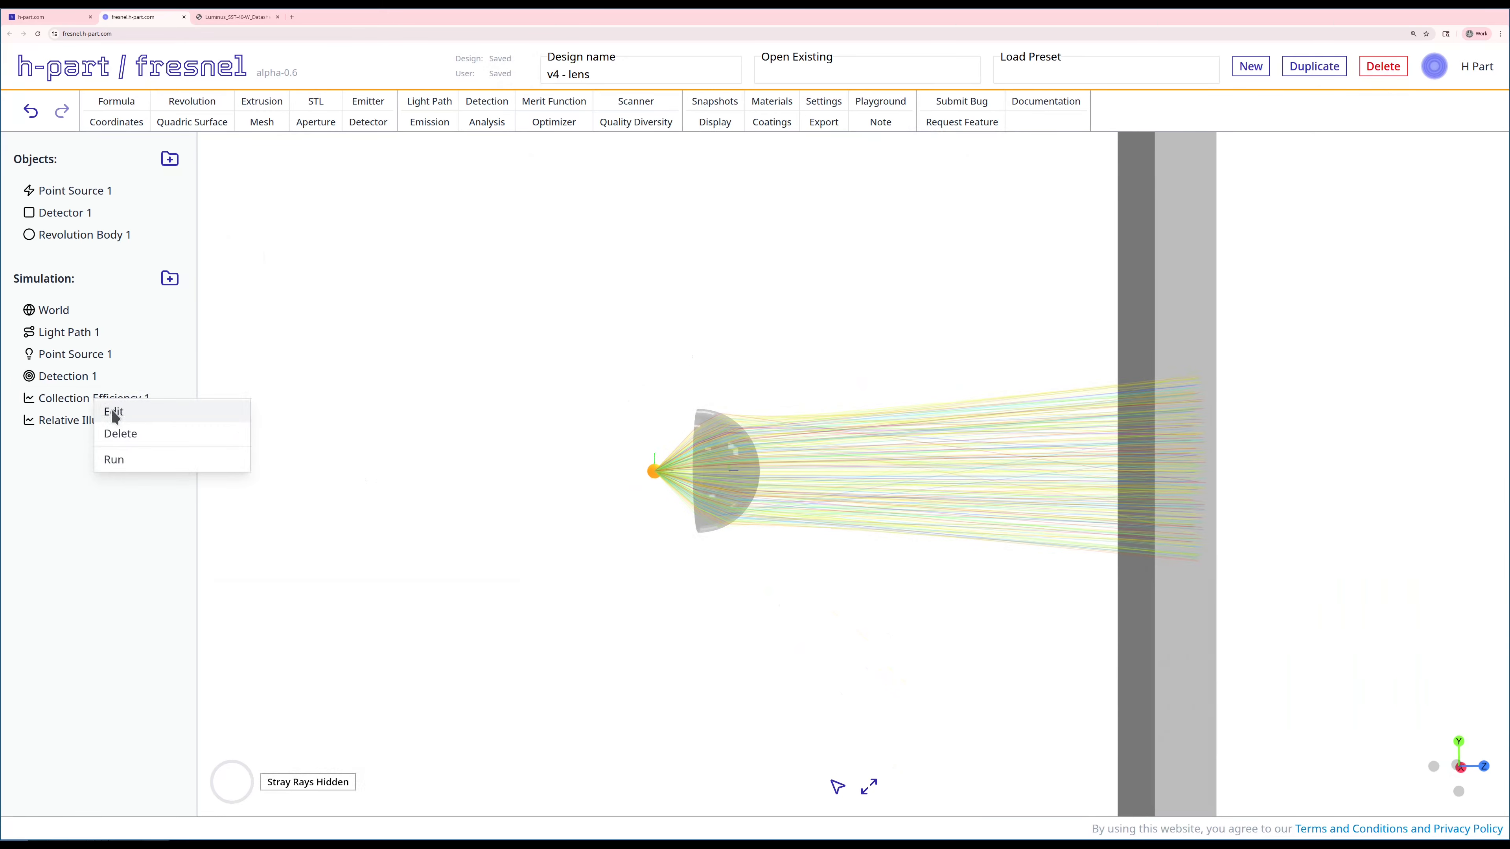
left_click(112, 412)
left_click(362, 160)
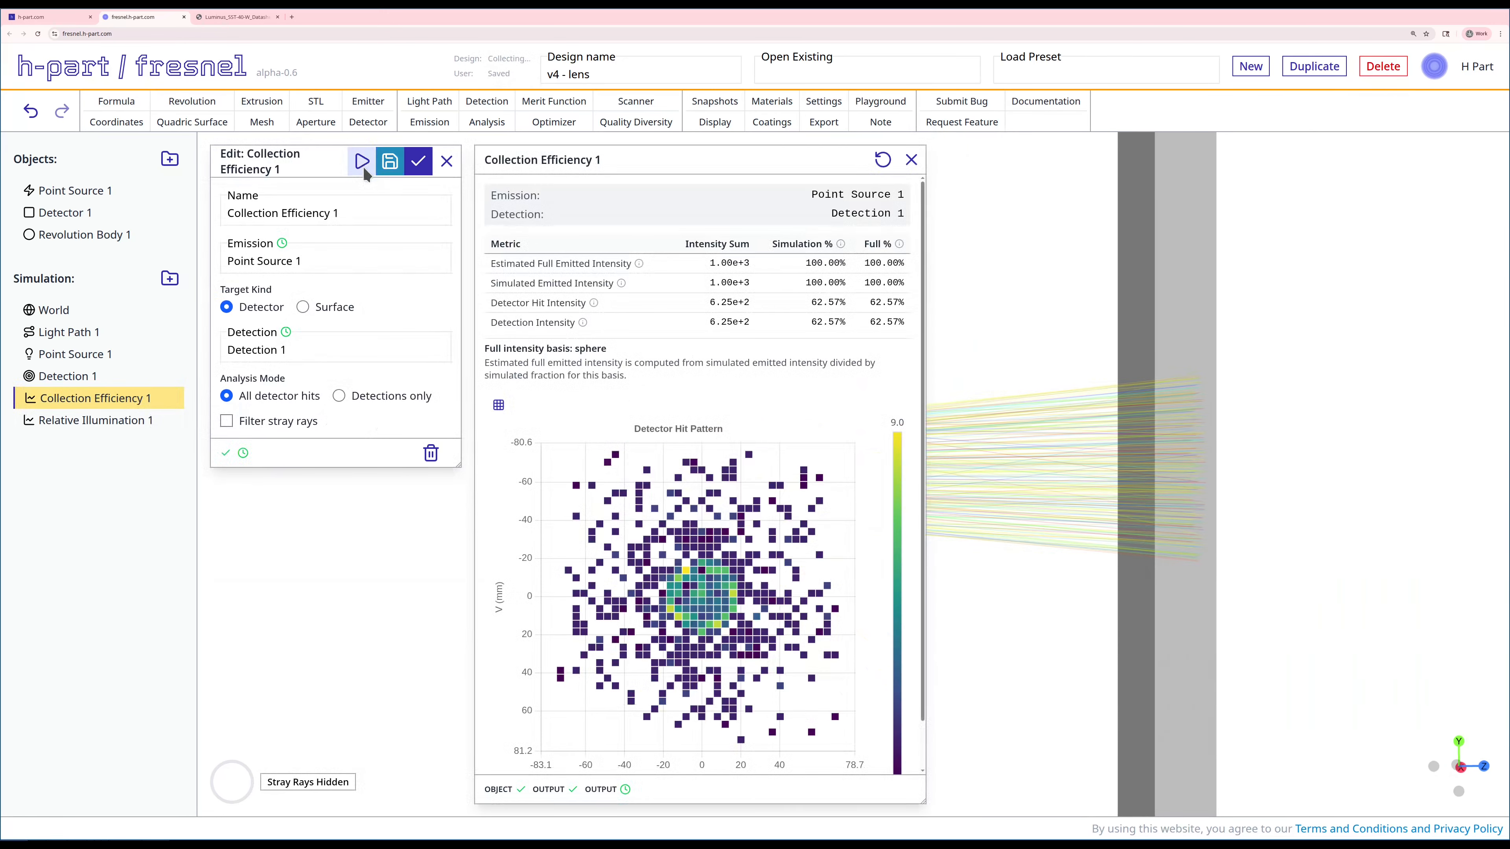
left_click(910, 159)
Enable stray ray filtering in Collection Efficiency 1 and run the analysis again
left_click(235, 423)
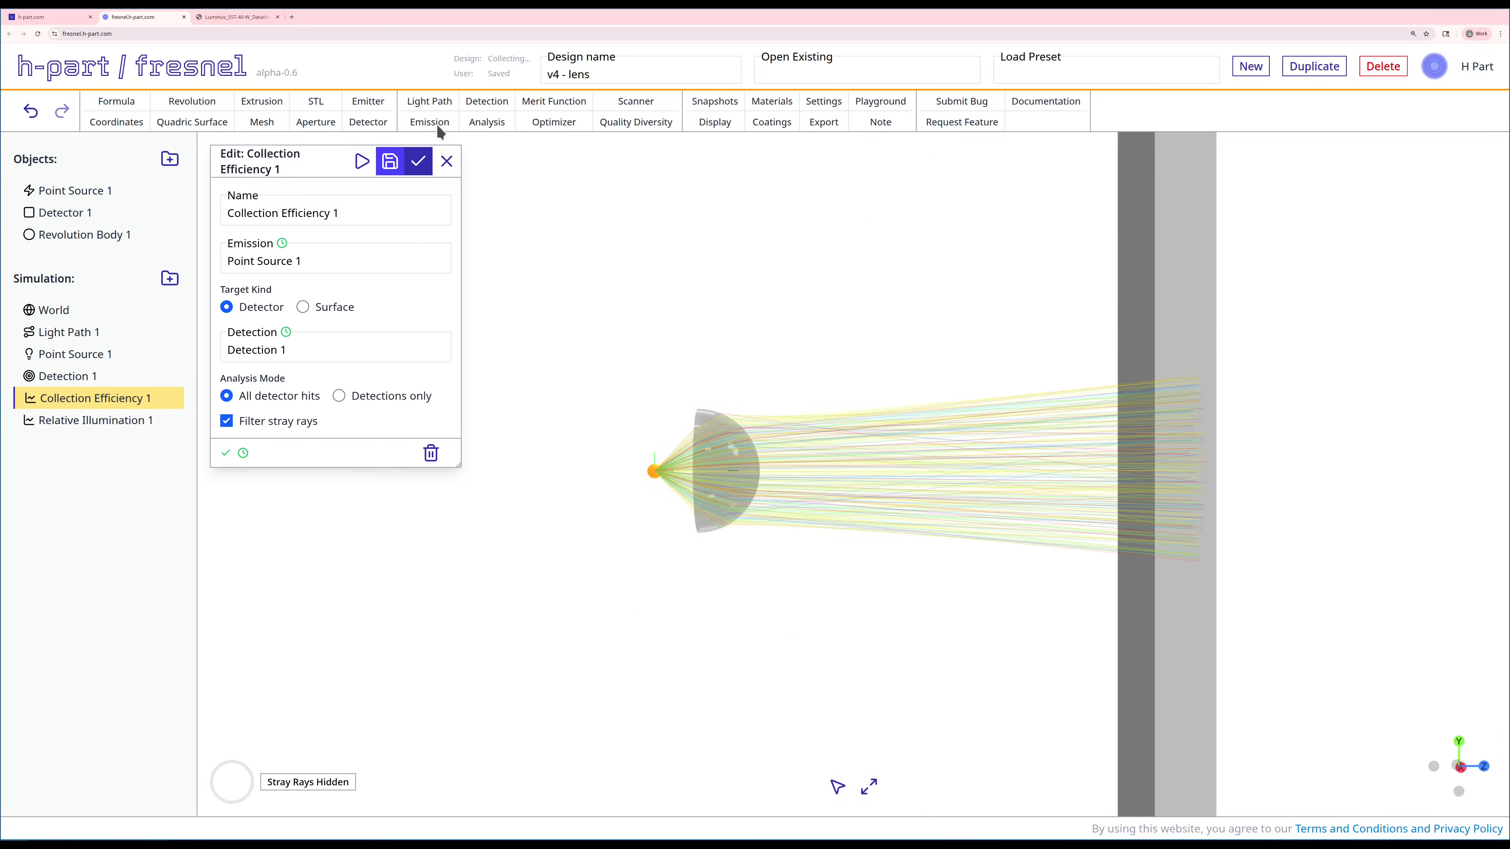
left_click(362, 162)
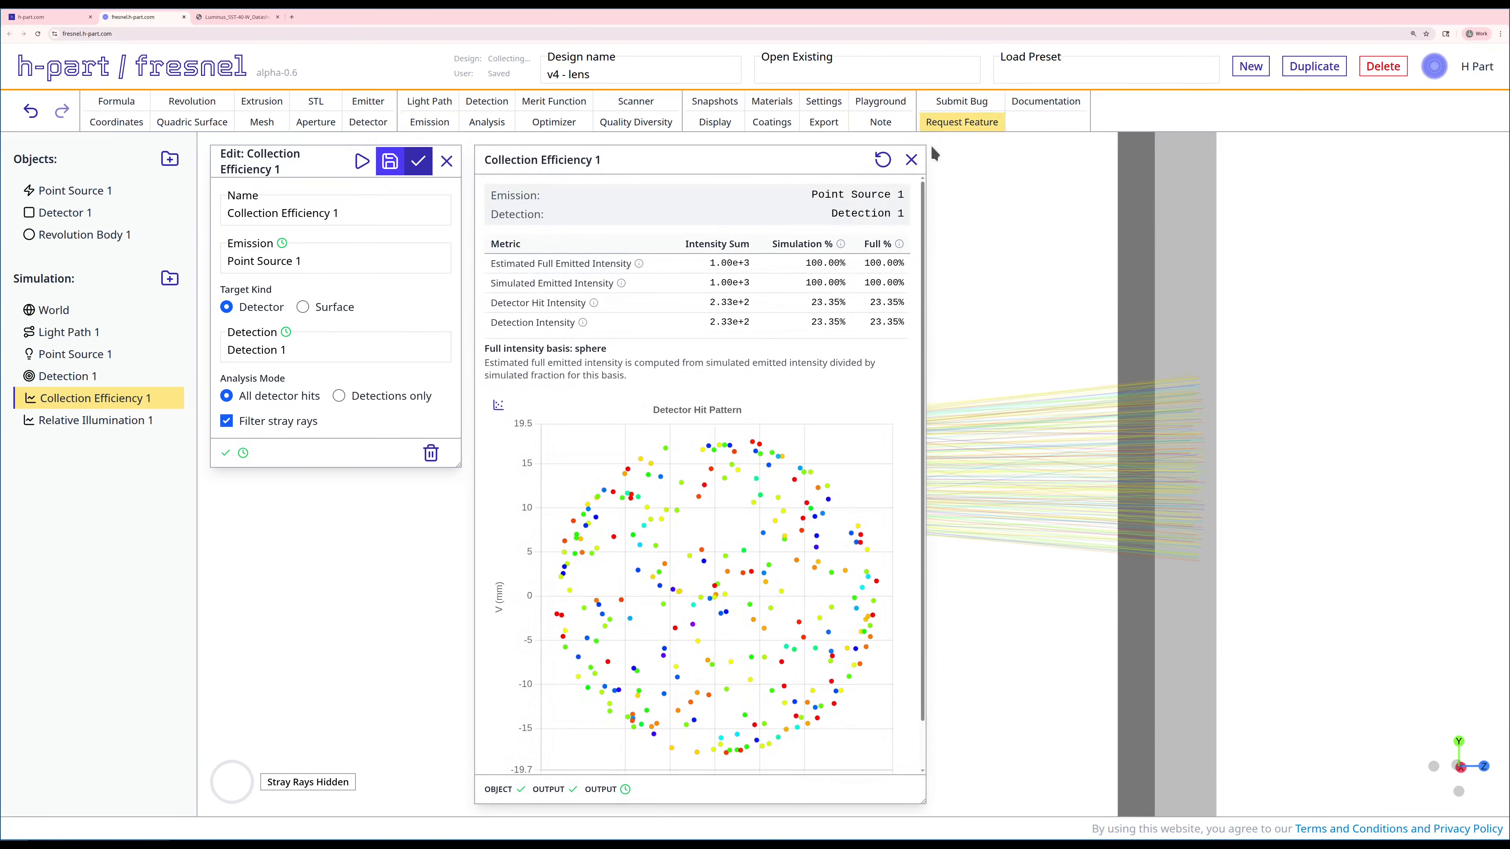
left_click(911, 159)
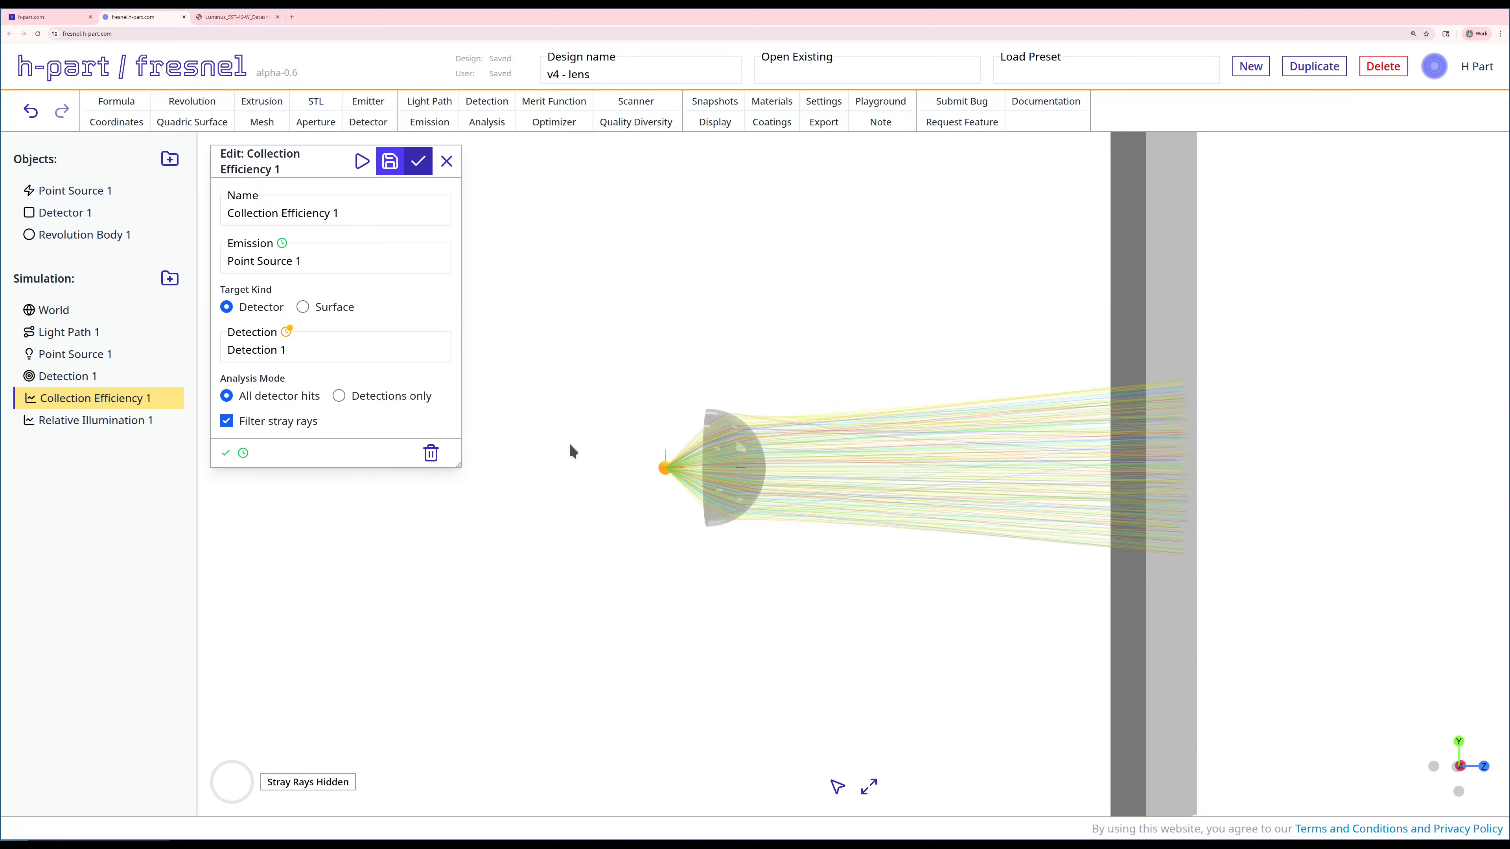
left_click(447, 160)
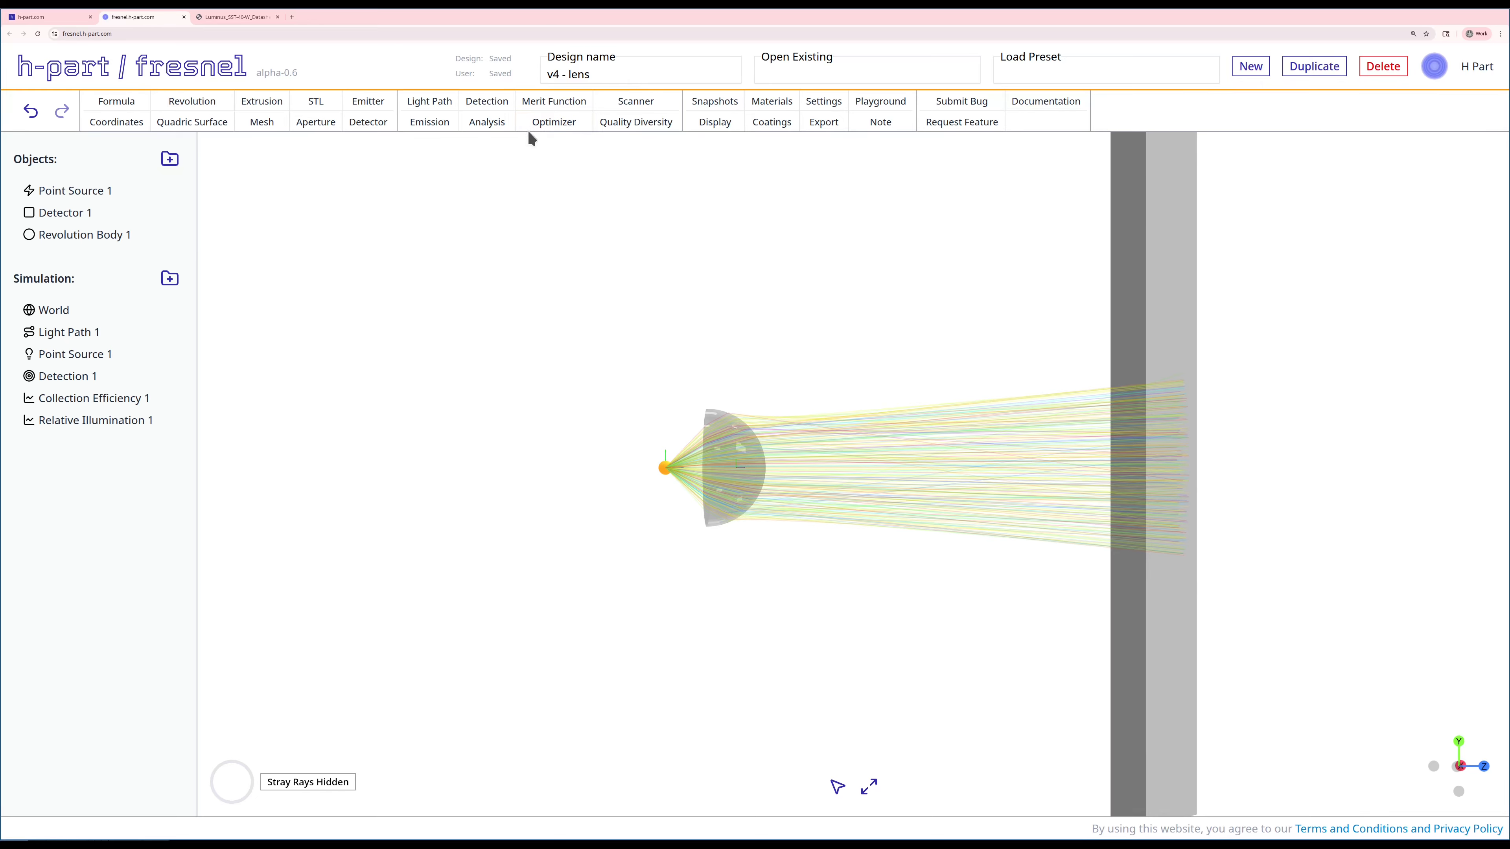
Create an Angular Spread analysis for Point Source 1 on Detection 1 with Median as the point summary statistic
left_click(491, 120)
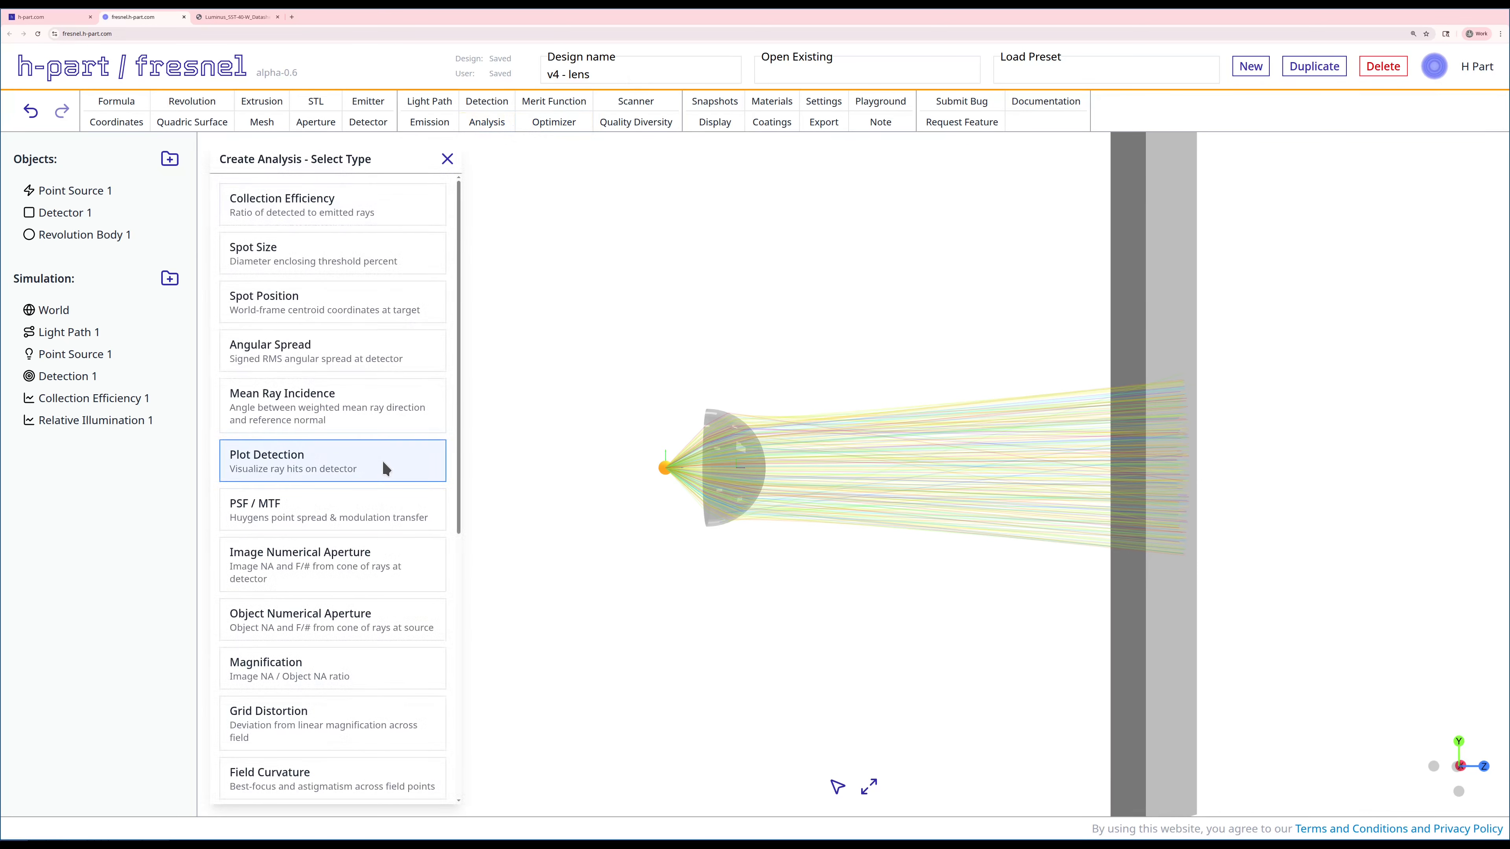
left_click(367, 350)
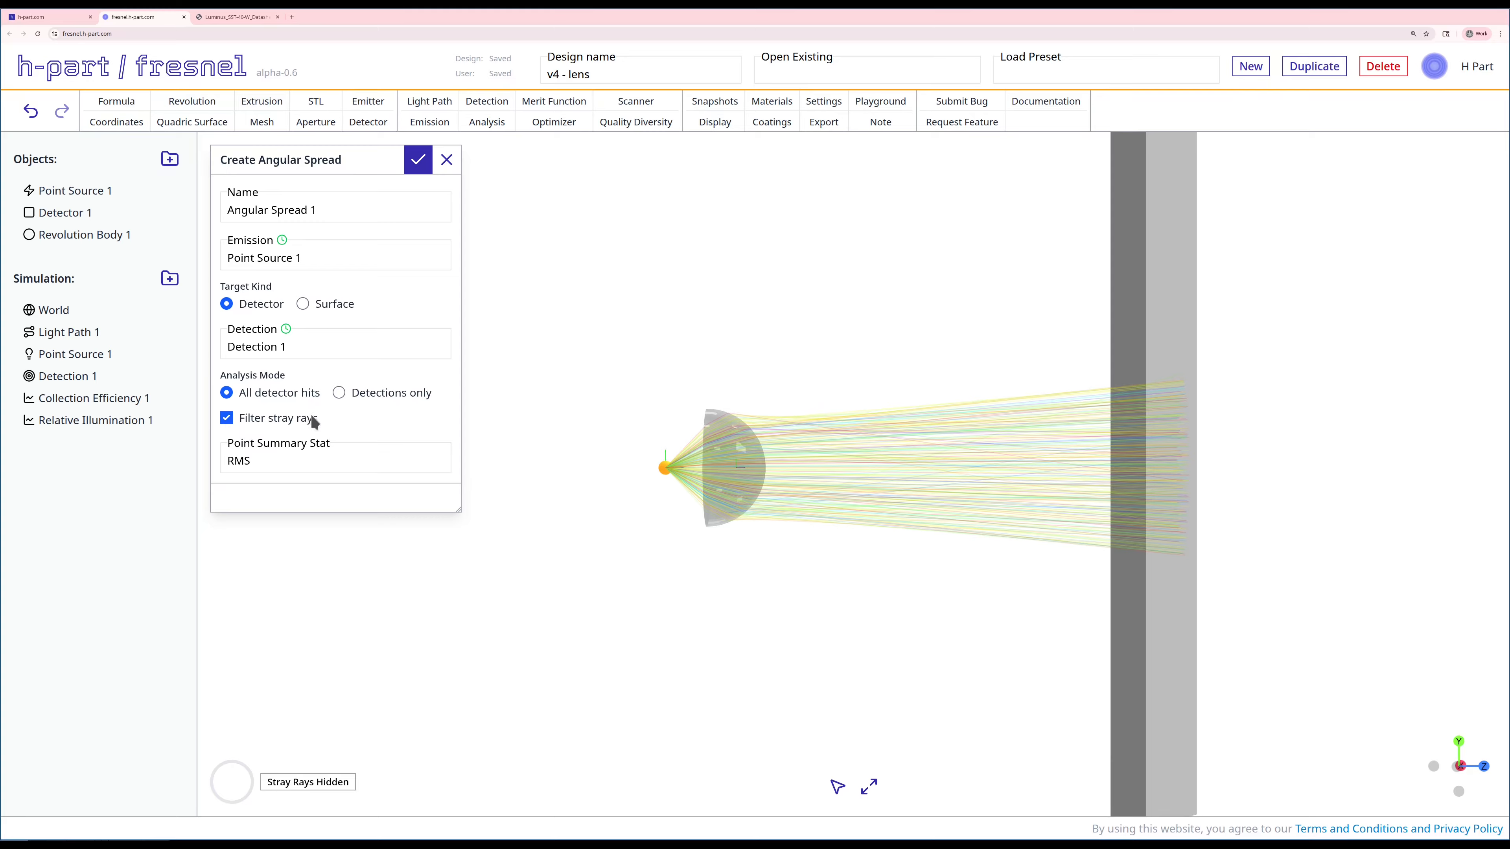
left_click(290, 466)
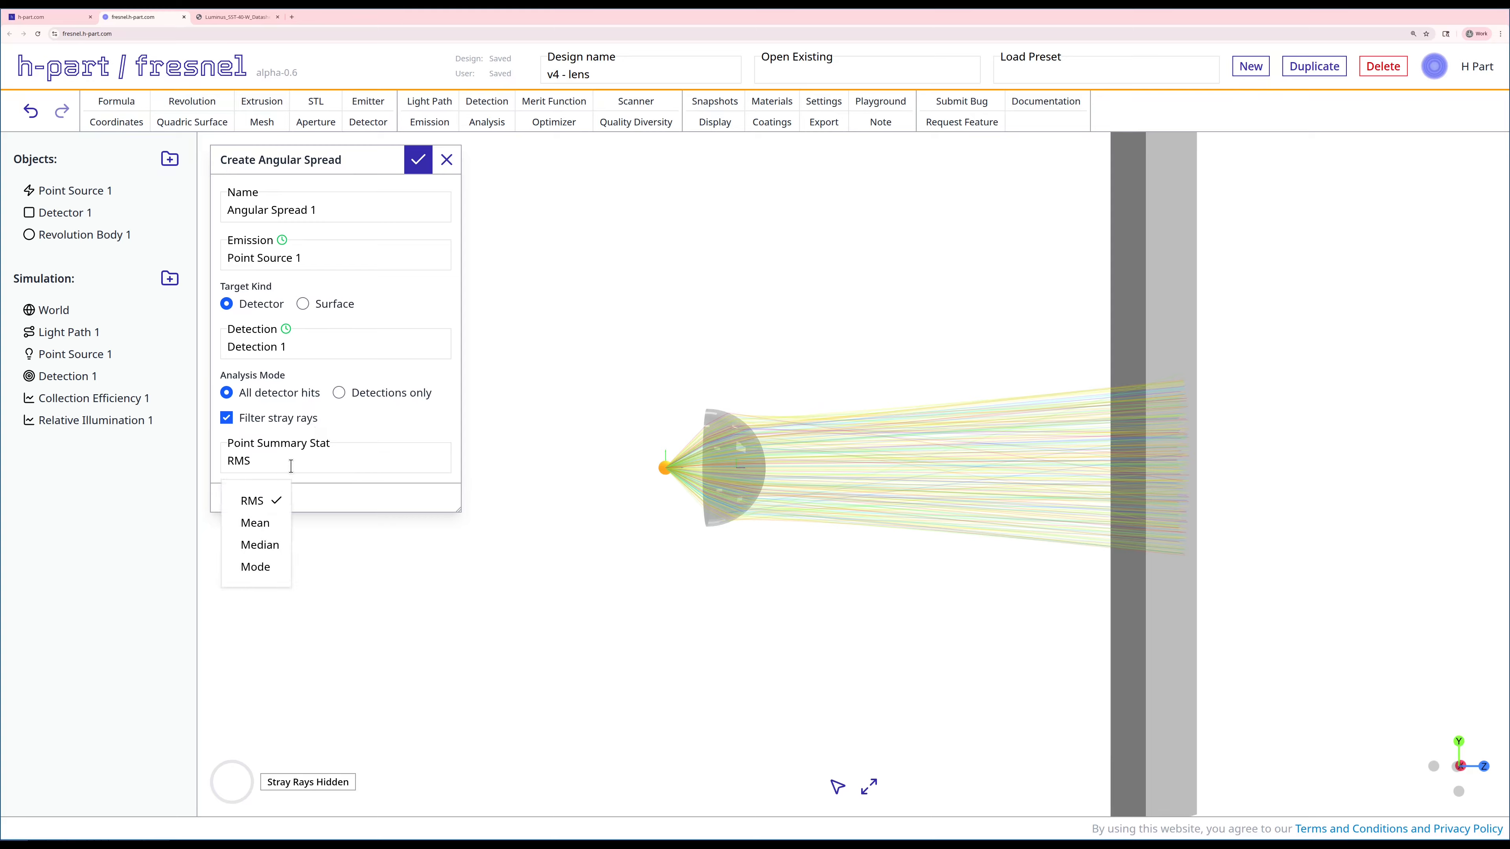
left_click(271, 546)
left_click(418, 159)
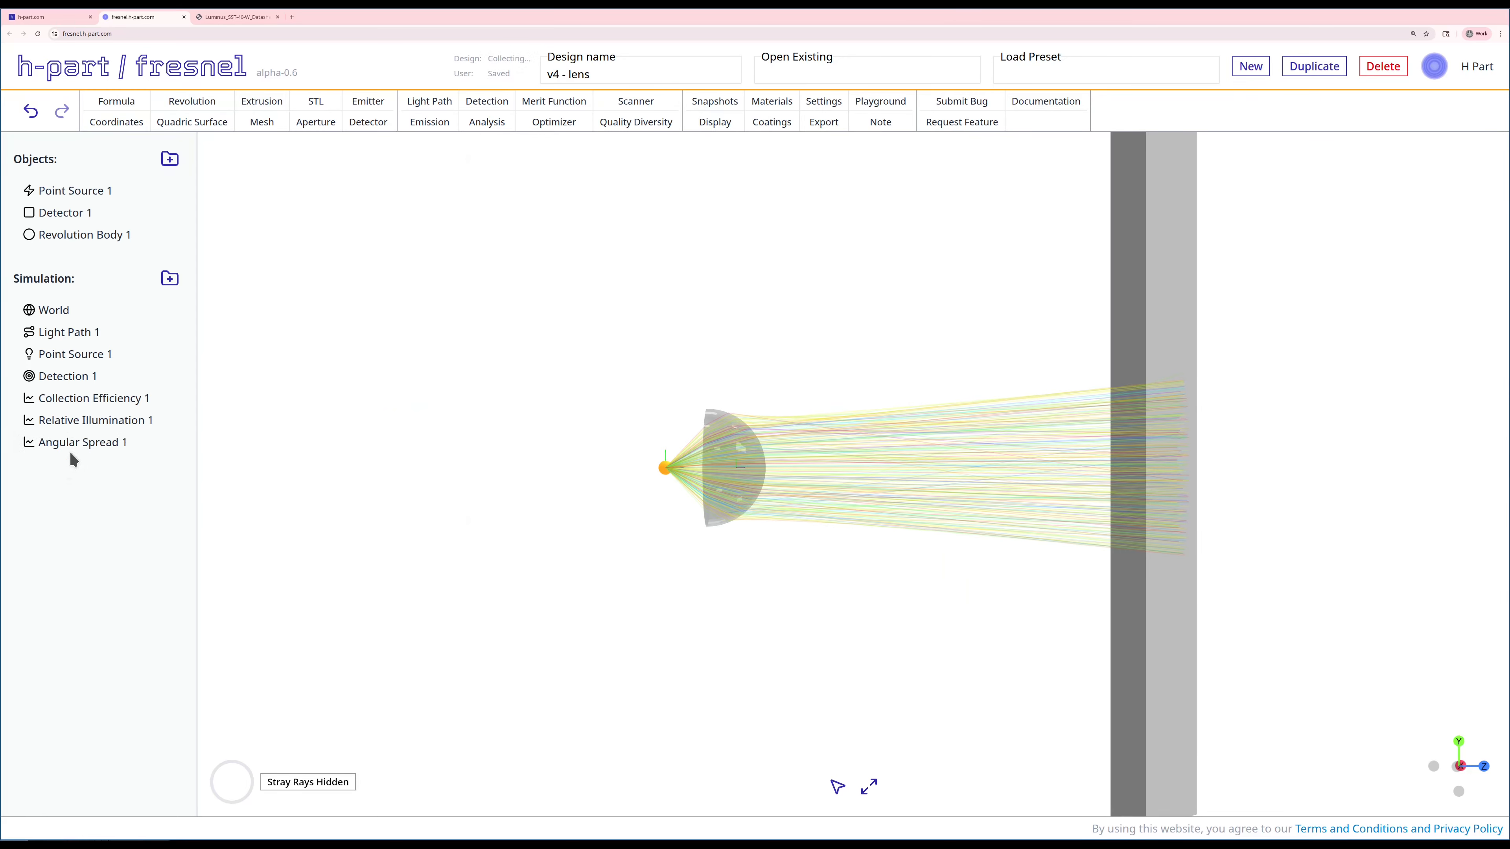
Run the Angular Spread 1 analysis and examine its signed angle histogram
right_click(71, 453)
left_click(86, 500)
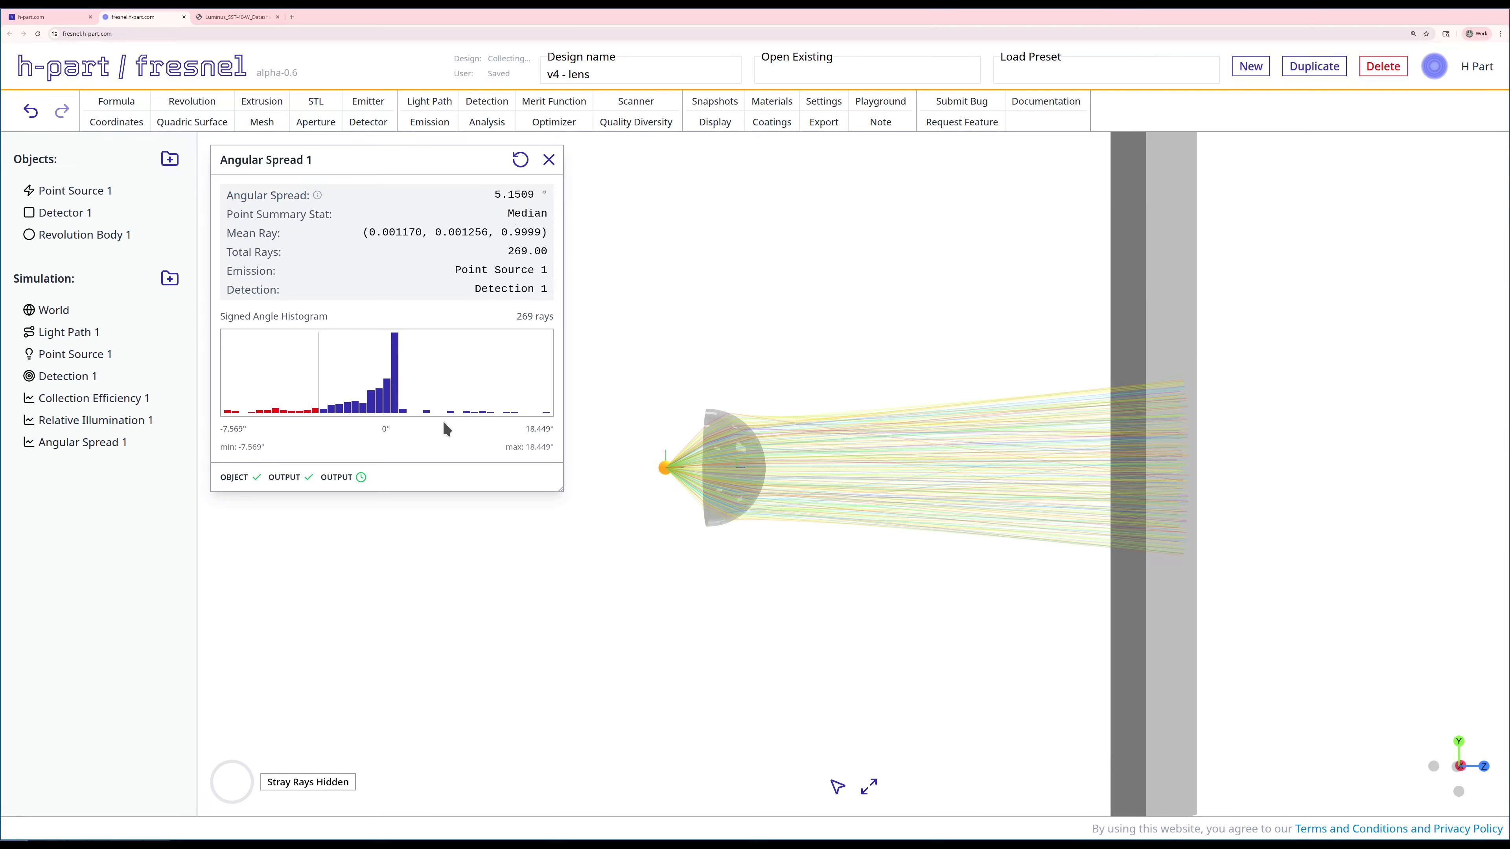
left_click(548, 159)
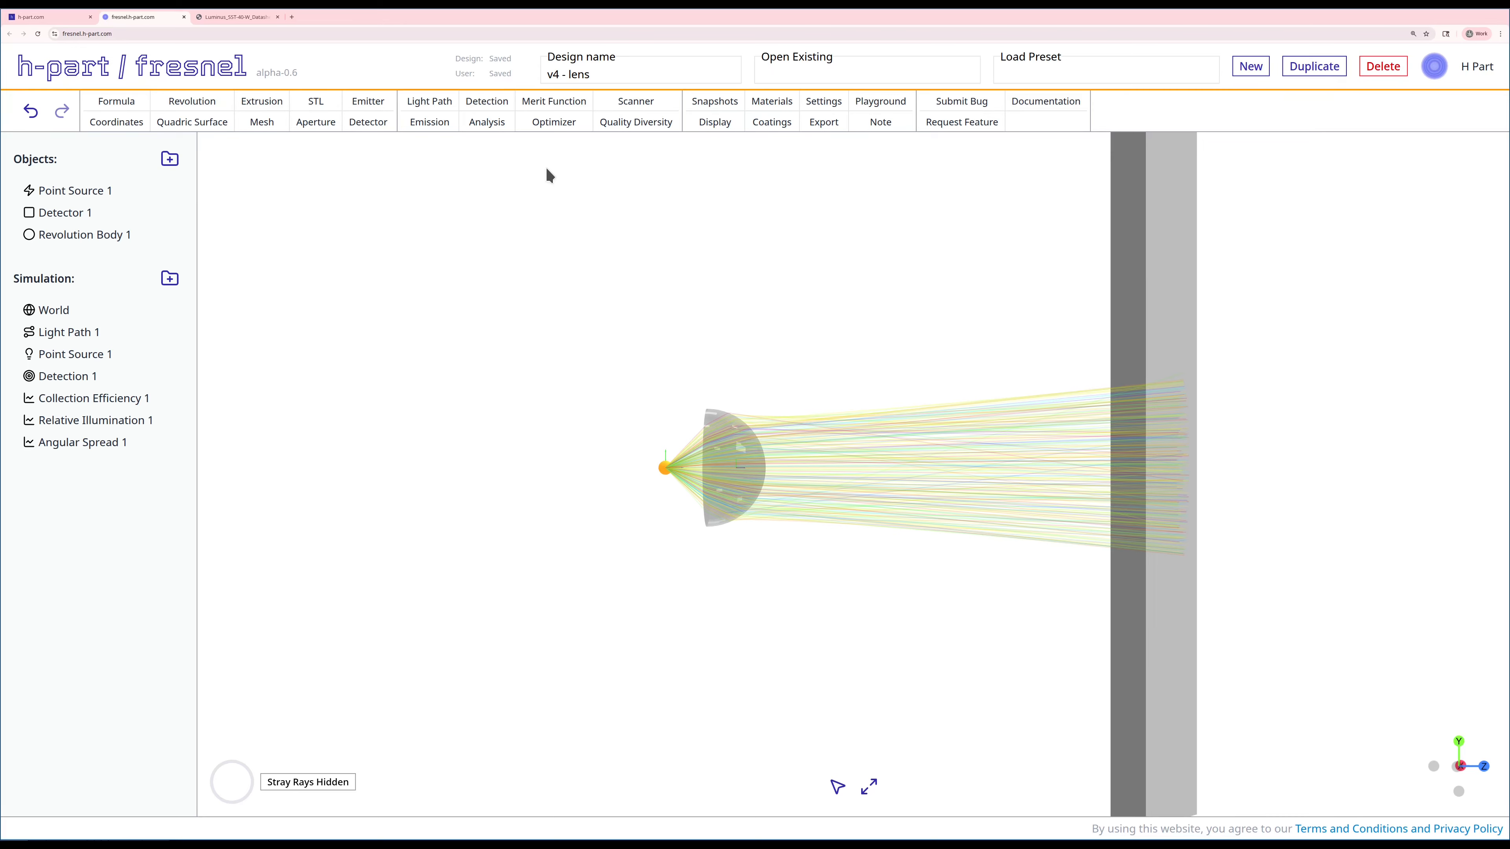
Start a merit function and add Collection Efficiency 1/soft_efficiency and Angular Spread 1/angular_spread_deg as its target terms
left_click(547, 102)
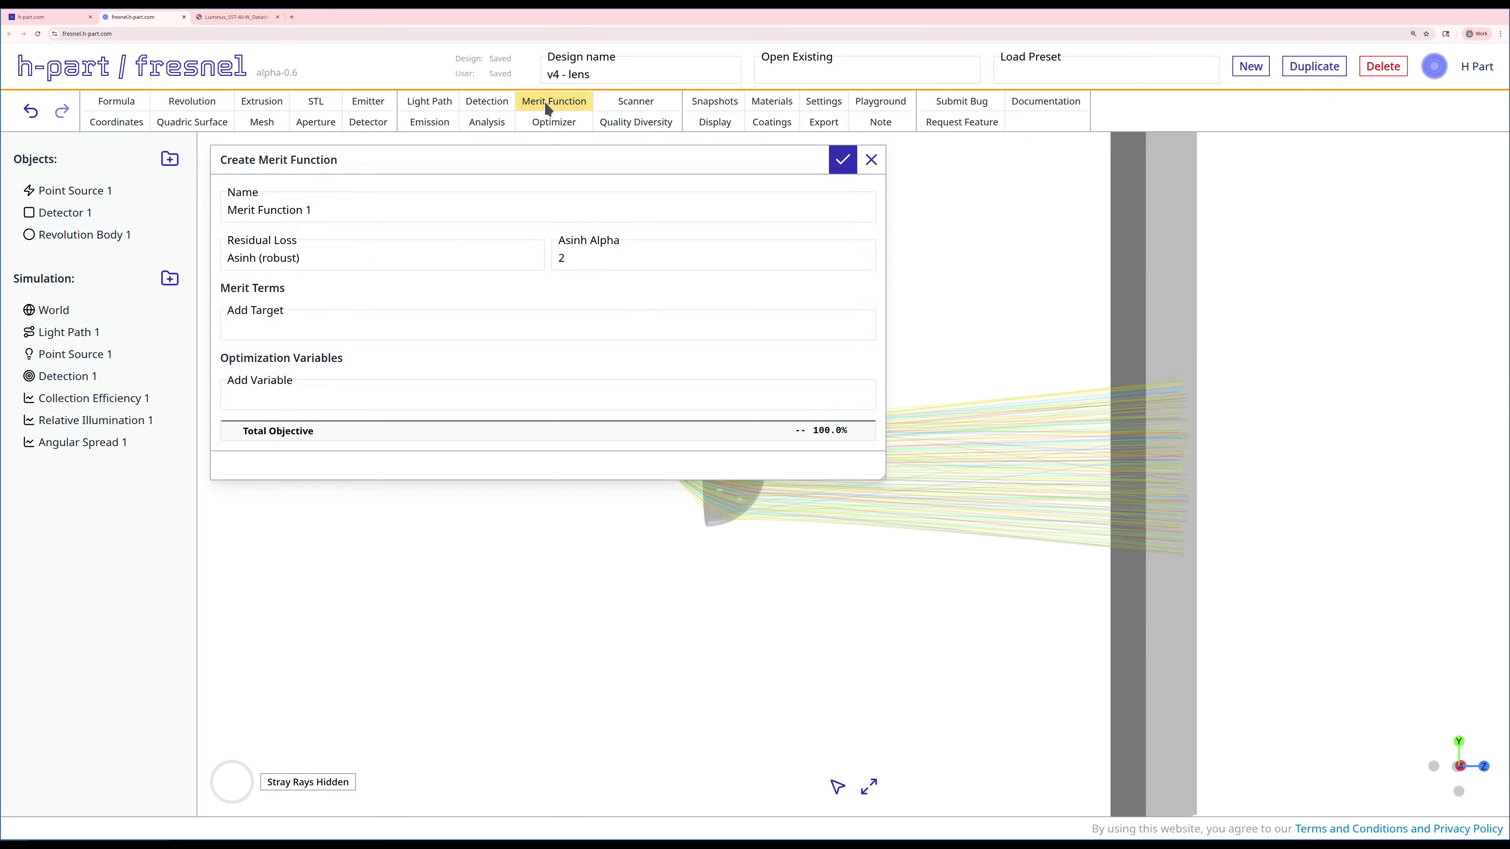
left_click(351, 321)
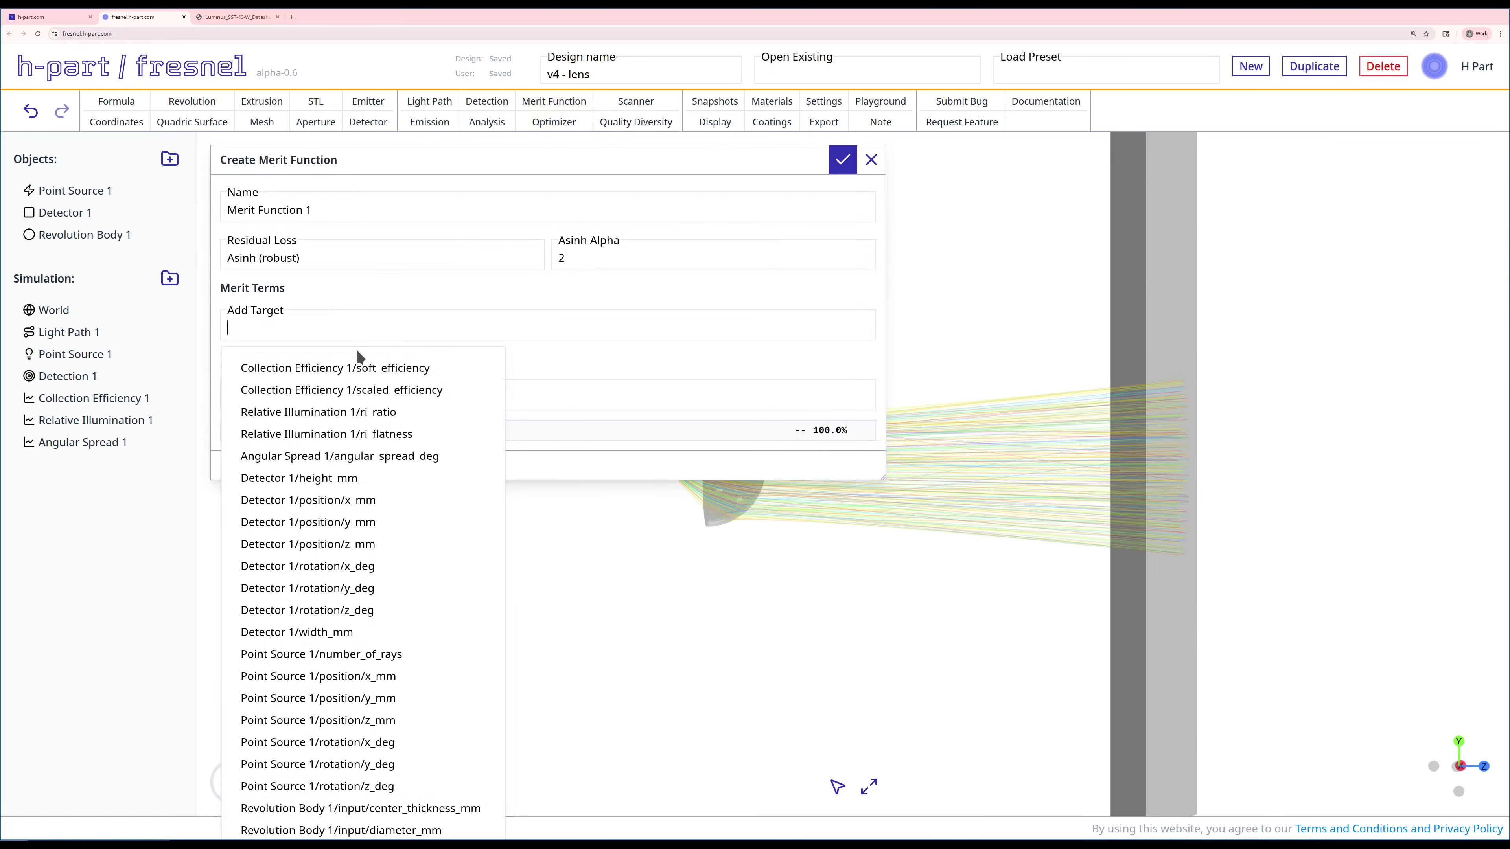
left_click(353, 367)
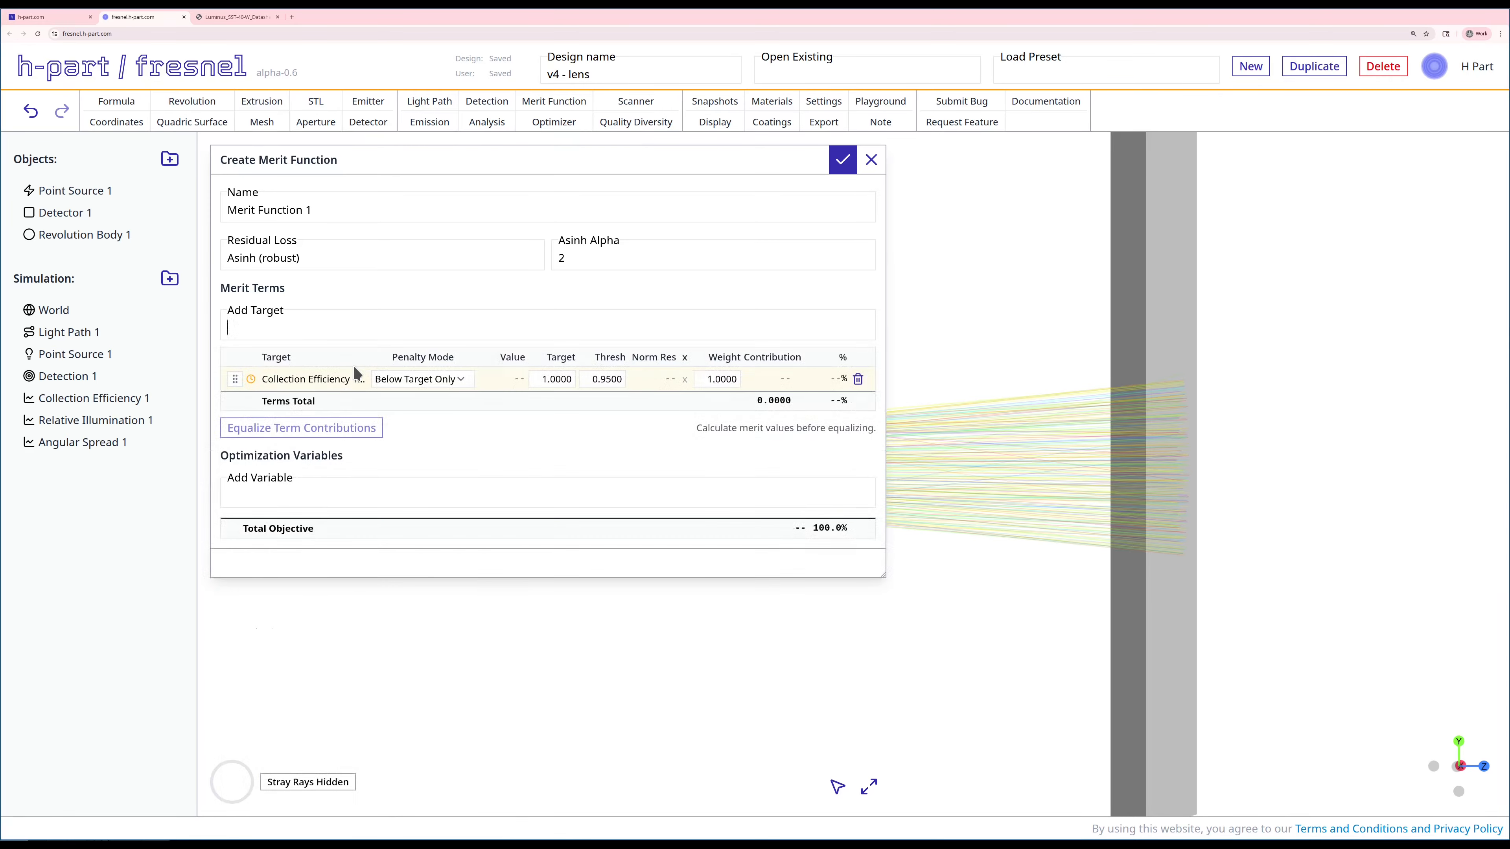
left_click(353, 327)
type("angu")
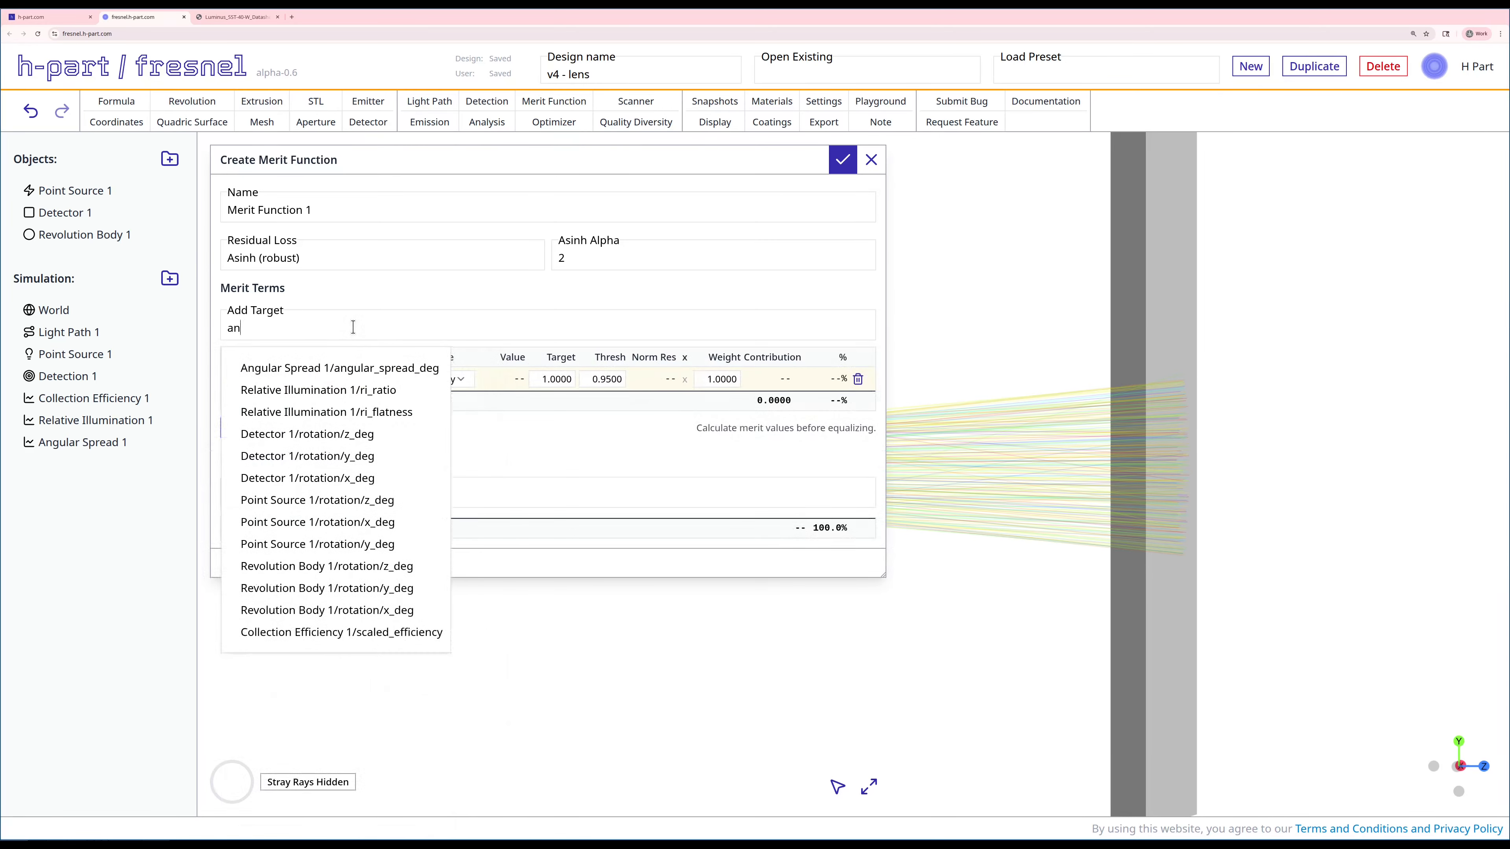
left_click(388, 369)
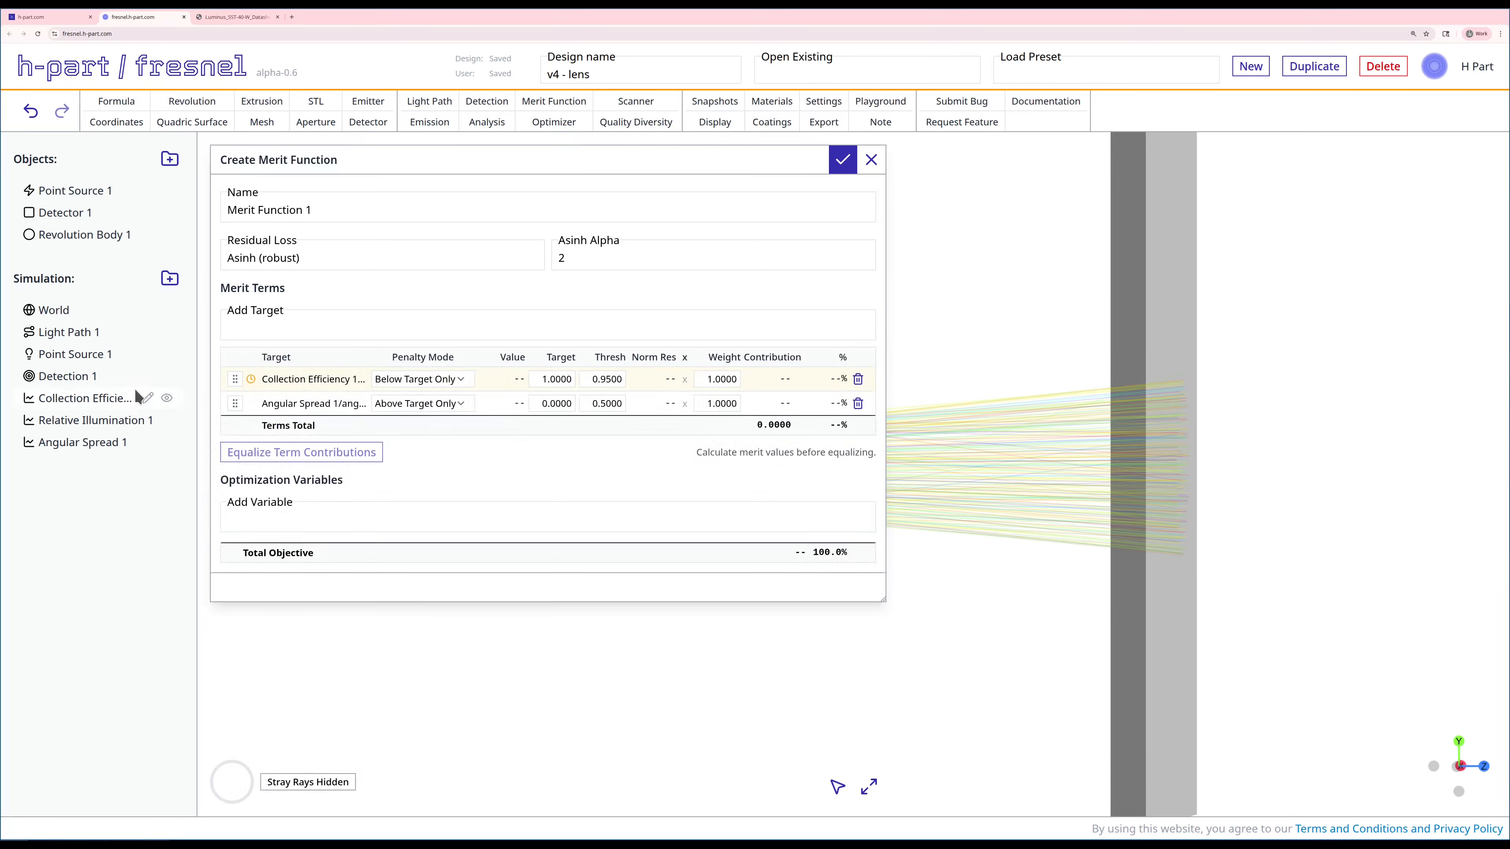
Check the stray ray filter and analysis settings of Collection Efficiency 1 and Angular Spread 1
right_click(106, 400)
left_click(182, 416)
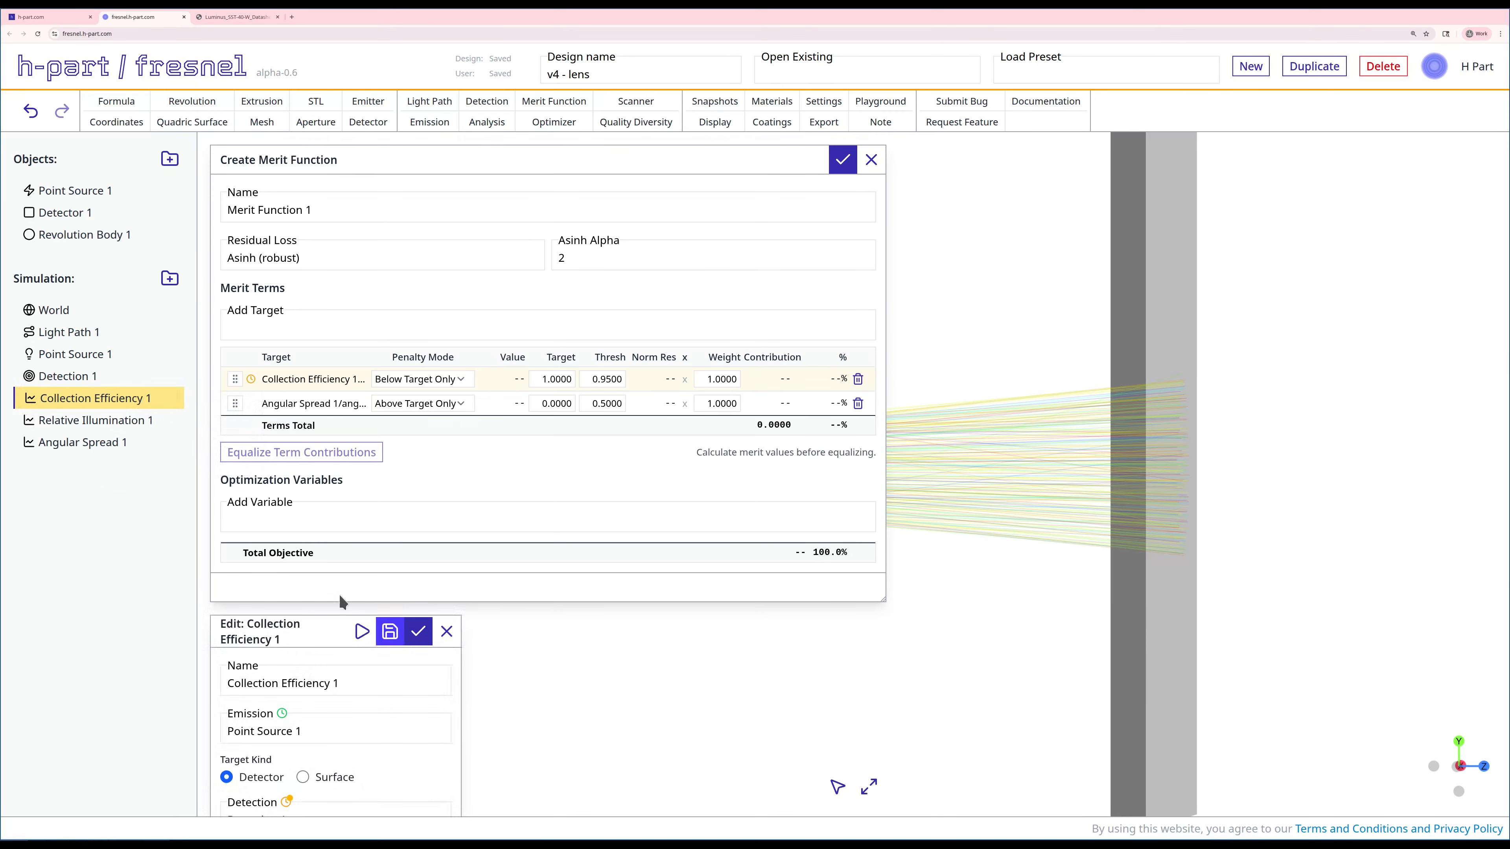
left_click_drag(300, 624, 533, 187)
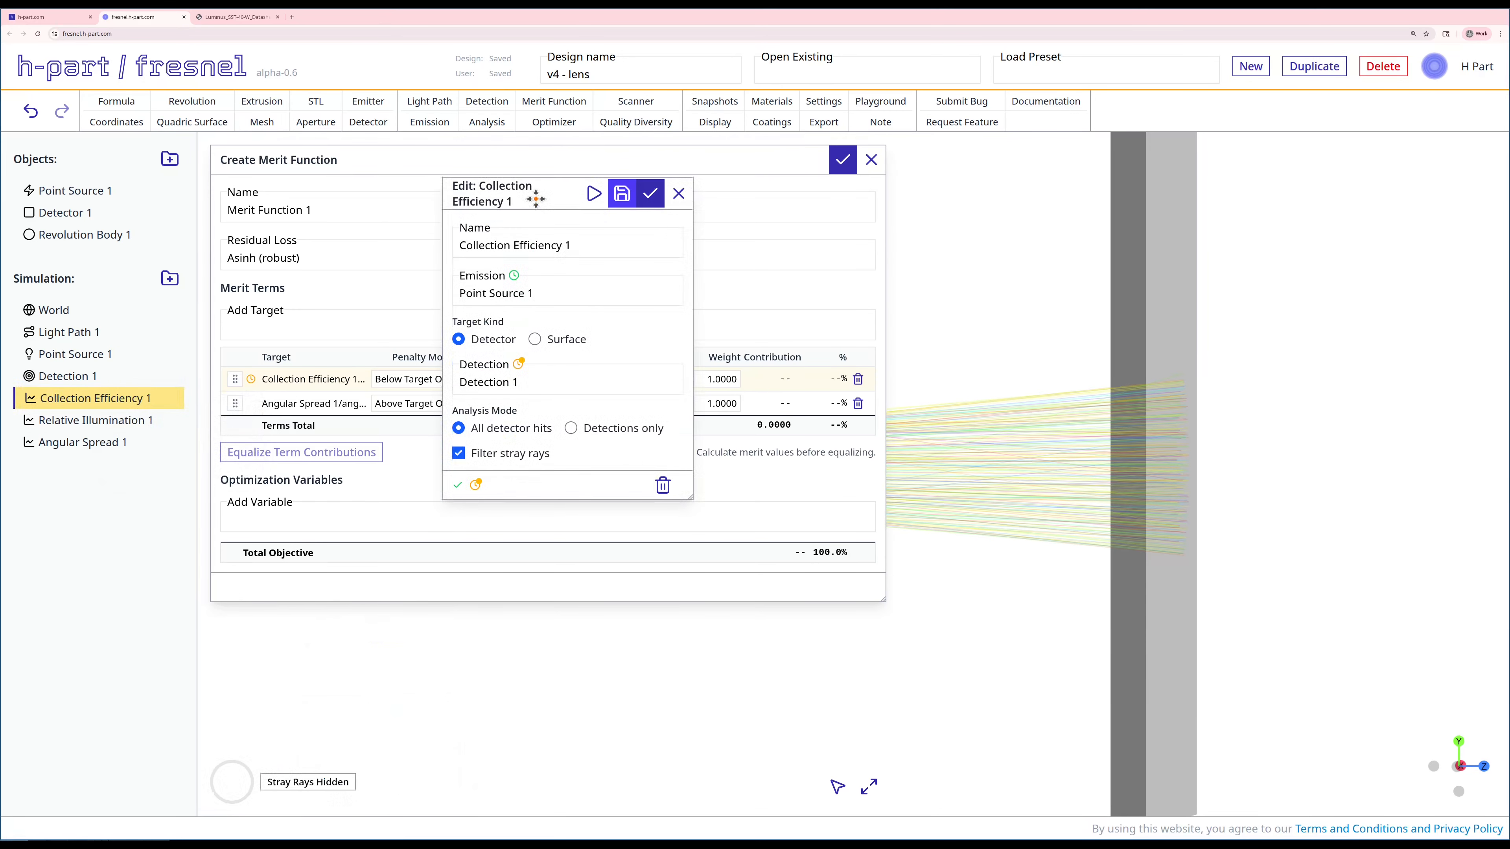
left_click(649, 194)
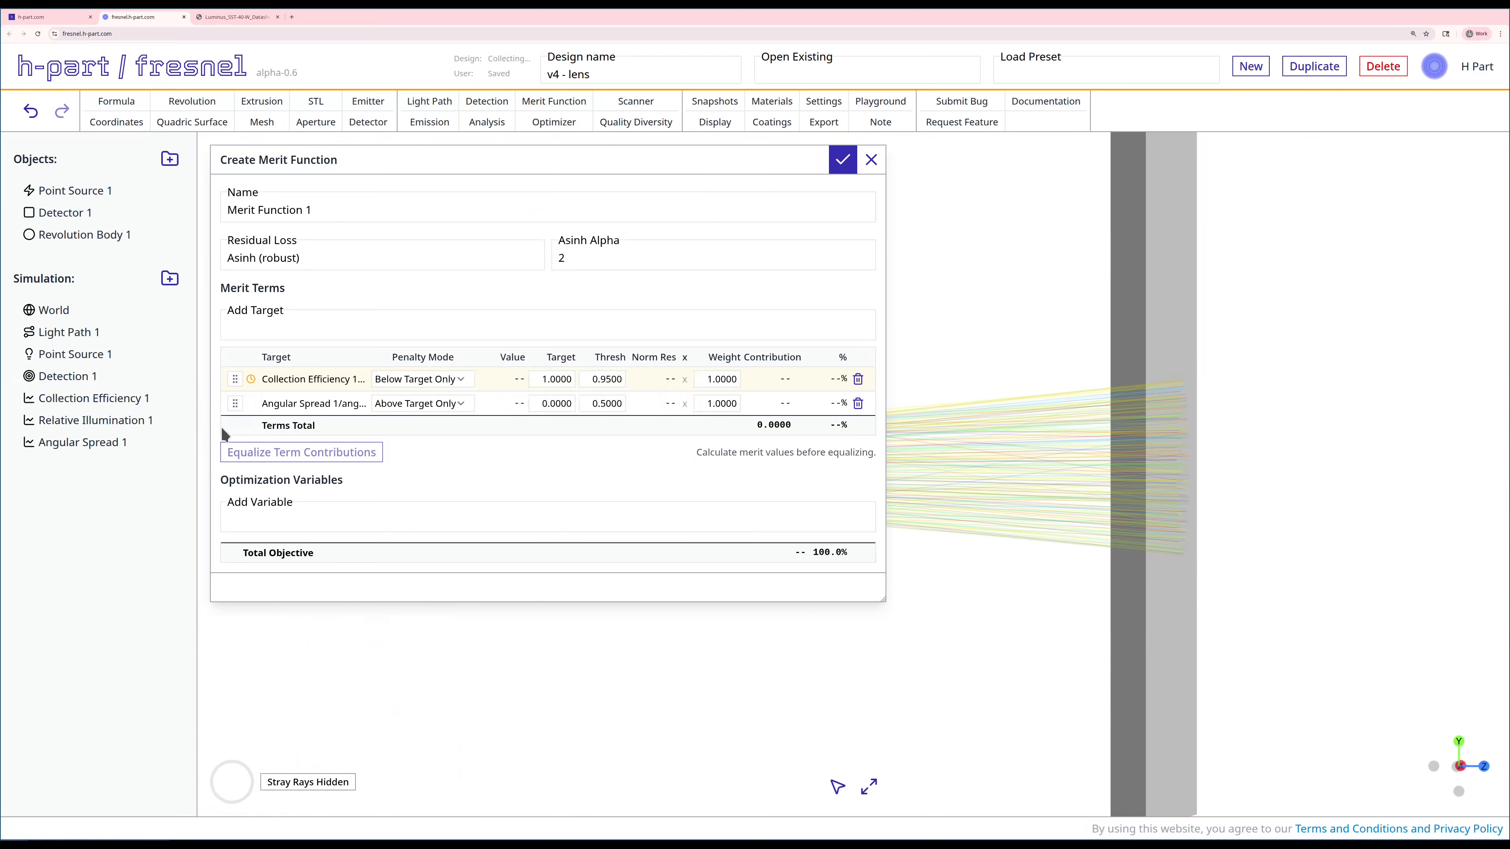
right_click(90, 441)
left_click(110, 452)
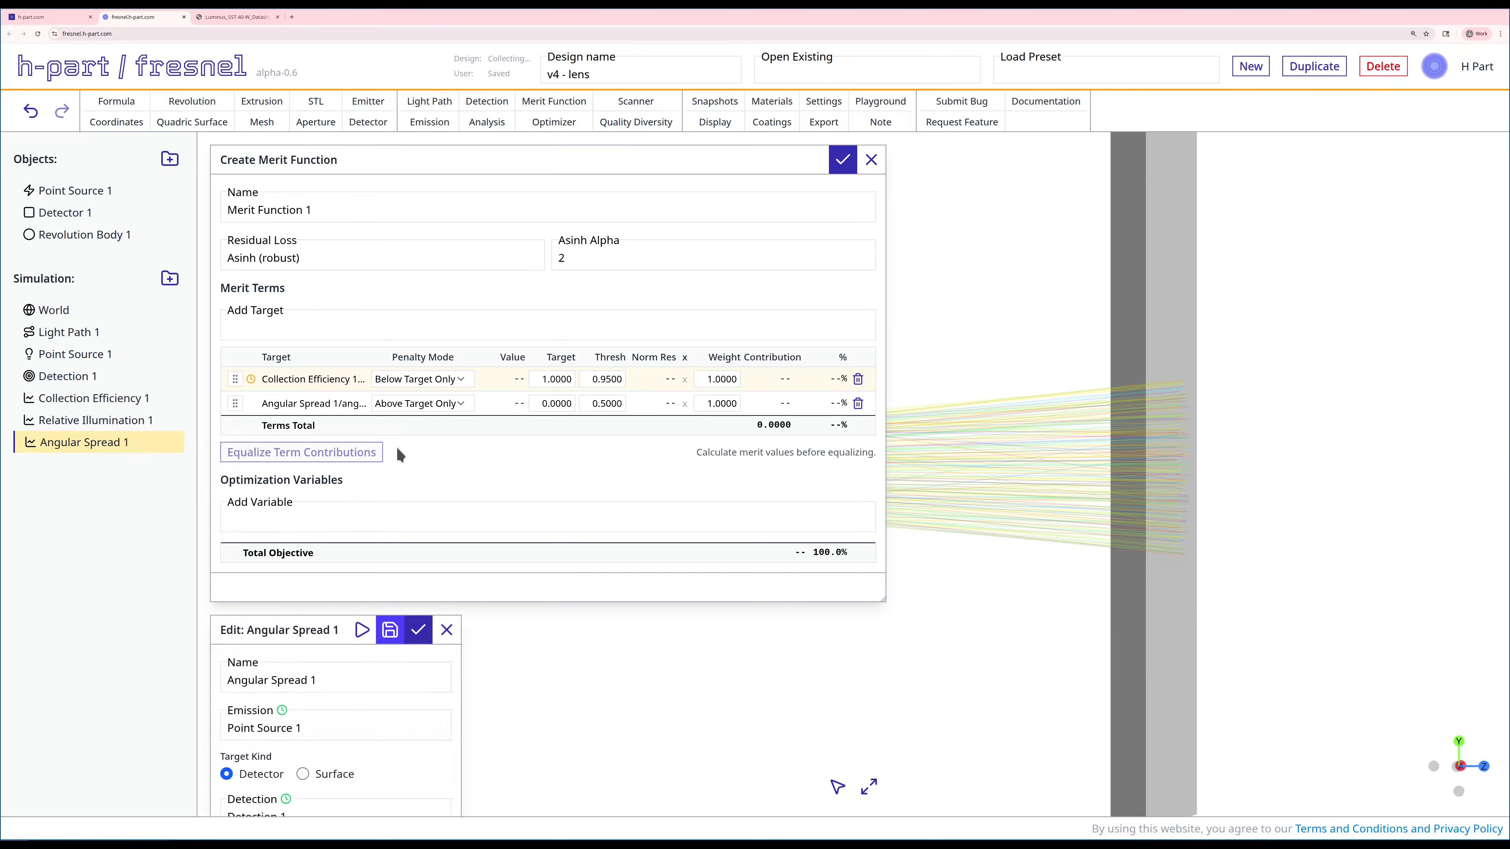
left_click_drag(364, 626, 470, 314)
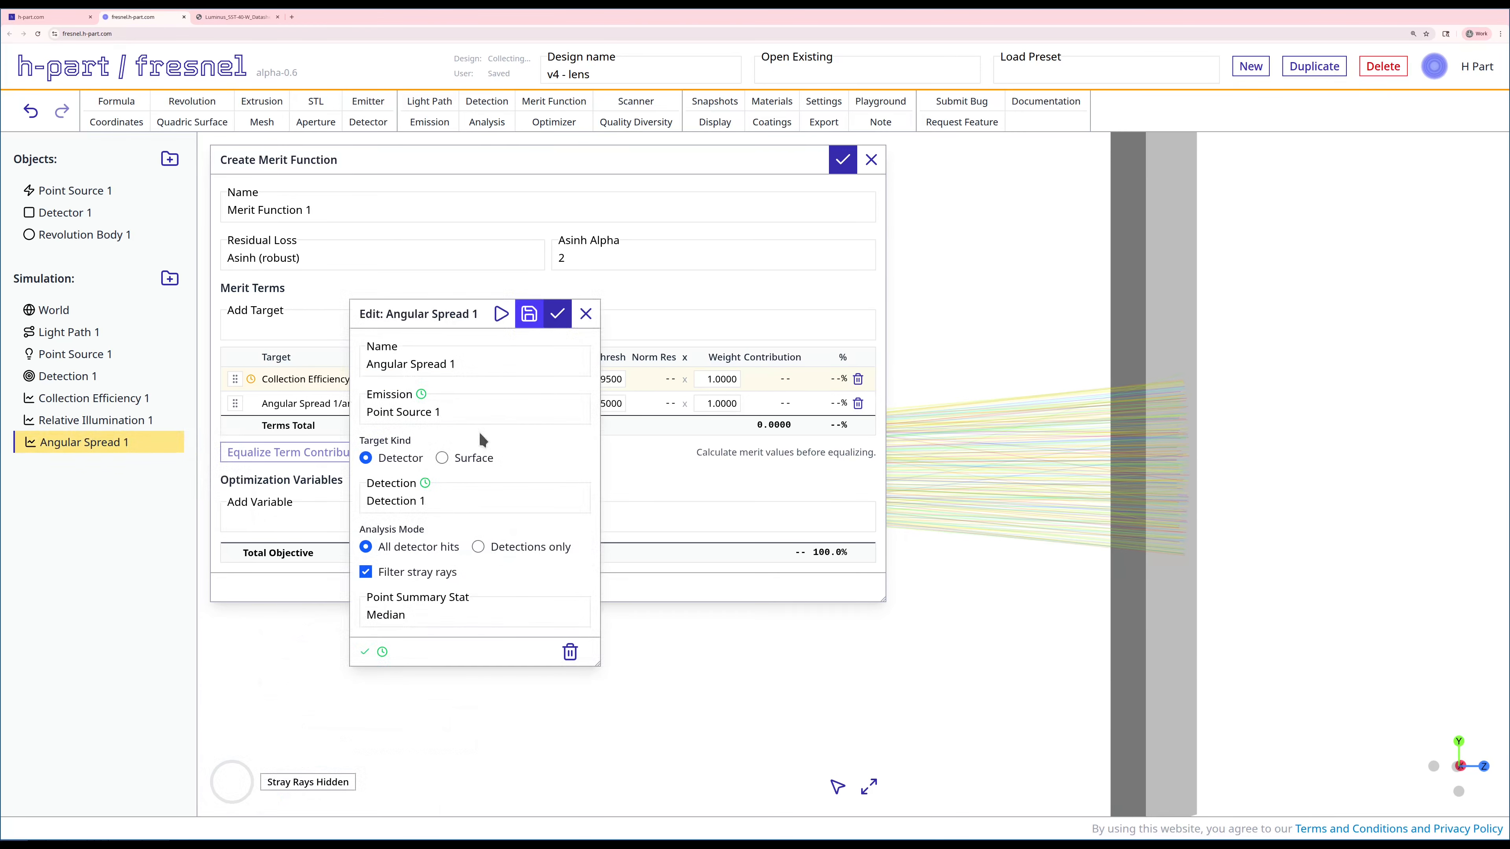
left_click(557, 313)
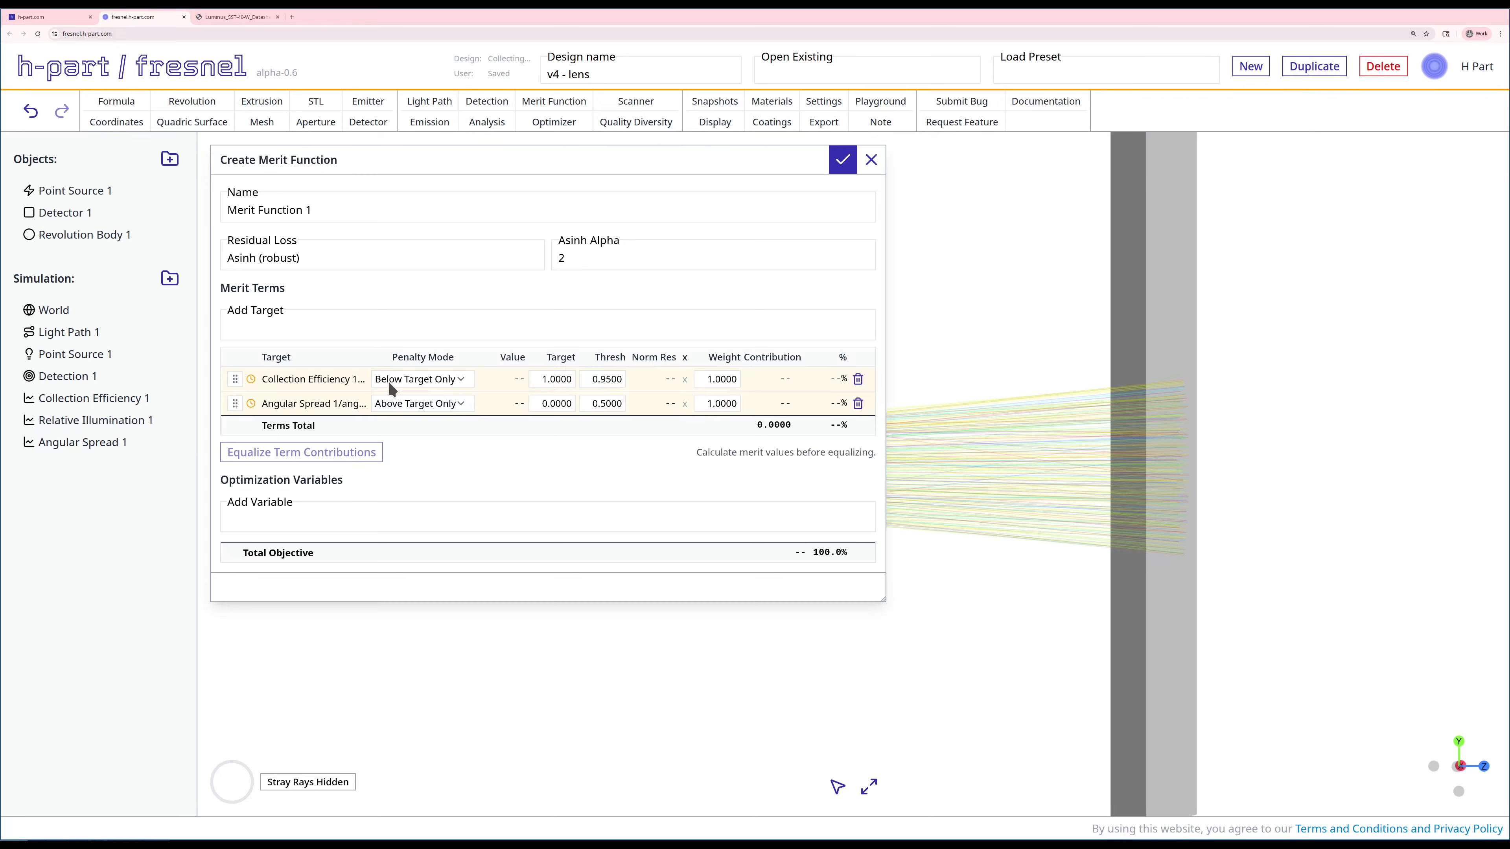
Set the threshold of the Collection Efficiency 1 merit term to 0.7
left_click(585, 374)
double_click(592, 379)
type("0.7")
Set the Angular Spread 1 merit term to penalize Both Sides of Target, with target 10 and threshold 9.5
left_click(449, 407)
left_click(429, 419)
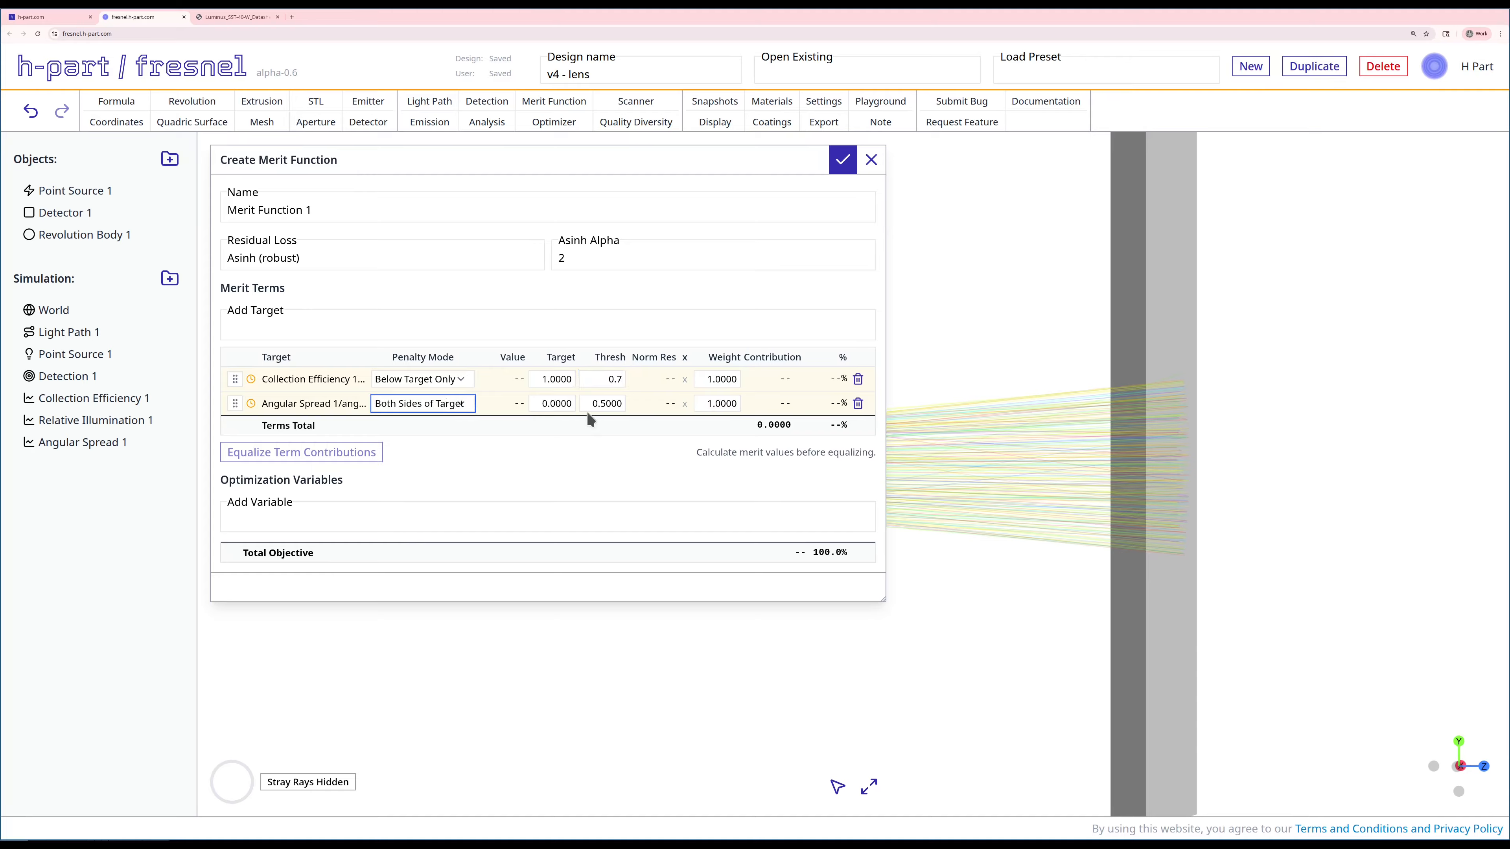
left_click(551, 403)
type("01")
type("0")
key("Tab")
type("9.5")
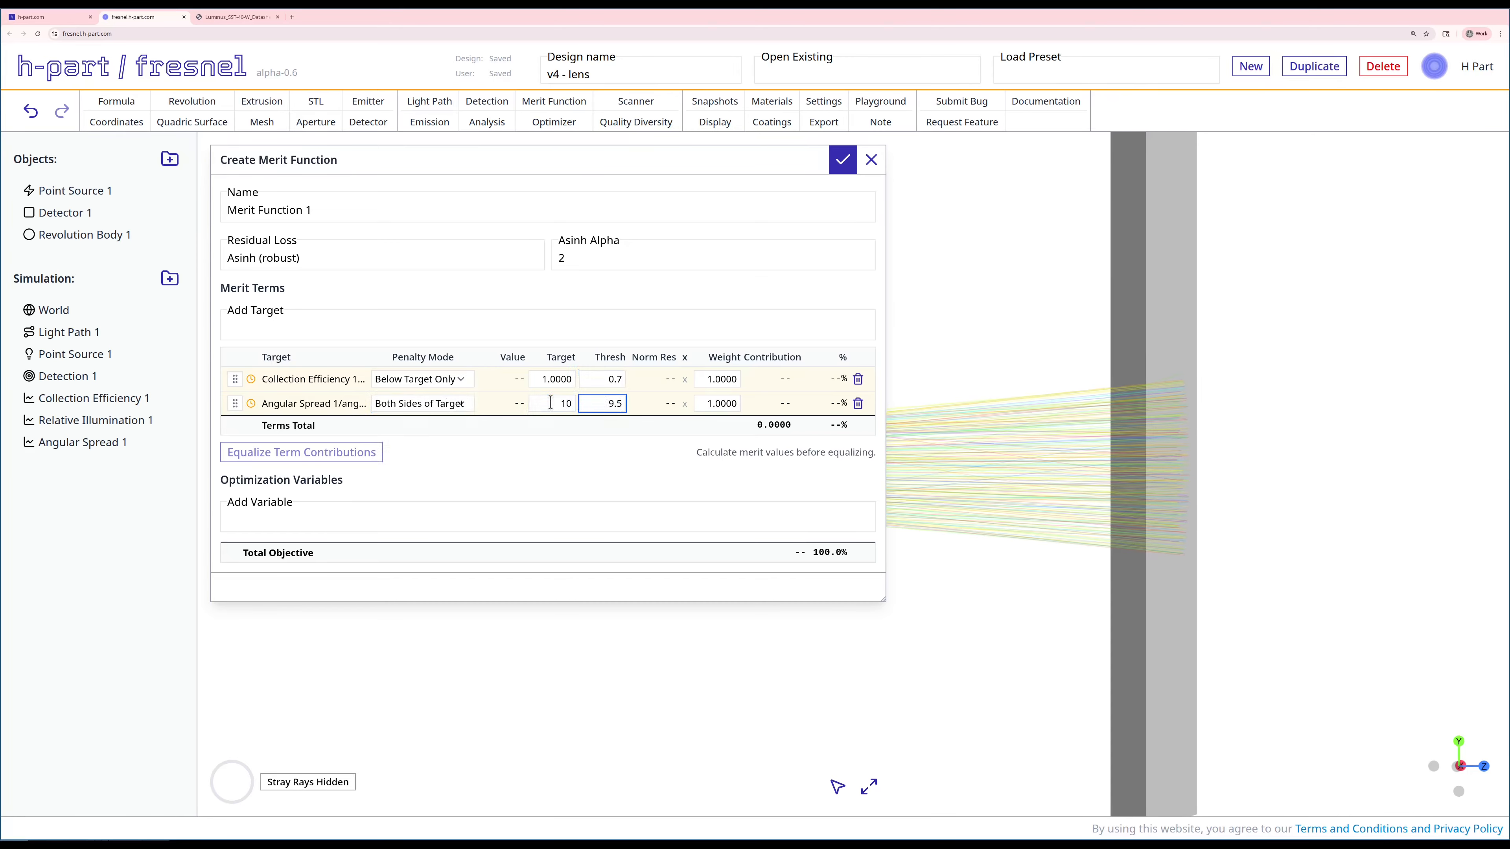
left_click(626, 461)
Add Revolution Body 1/position/z_mm and Revolution Body 1/input/radius_of_curvature_mm as optimization variables
left_click(339, 512)
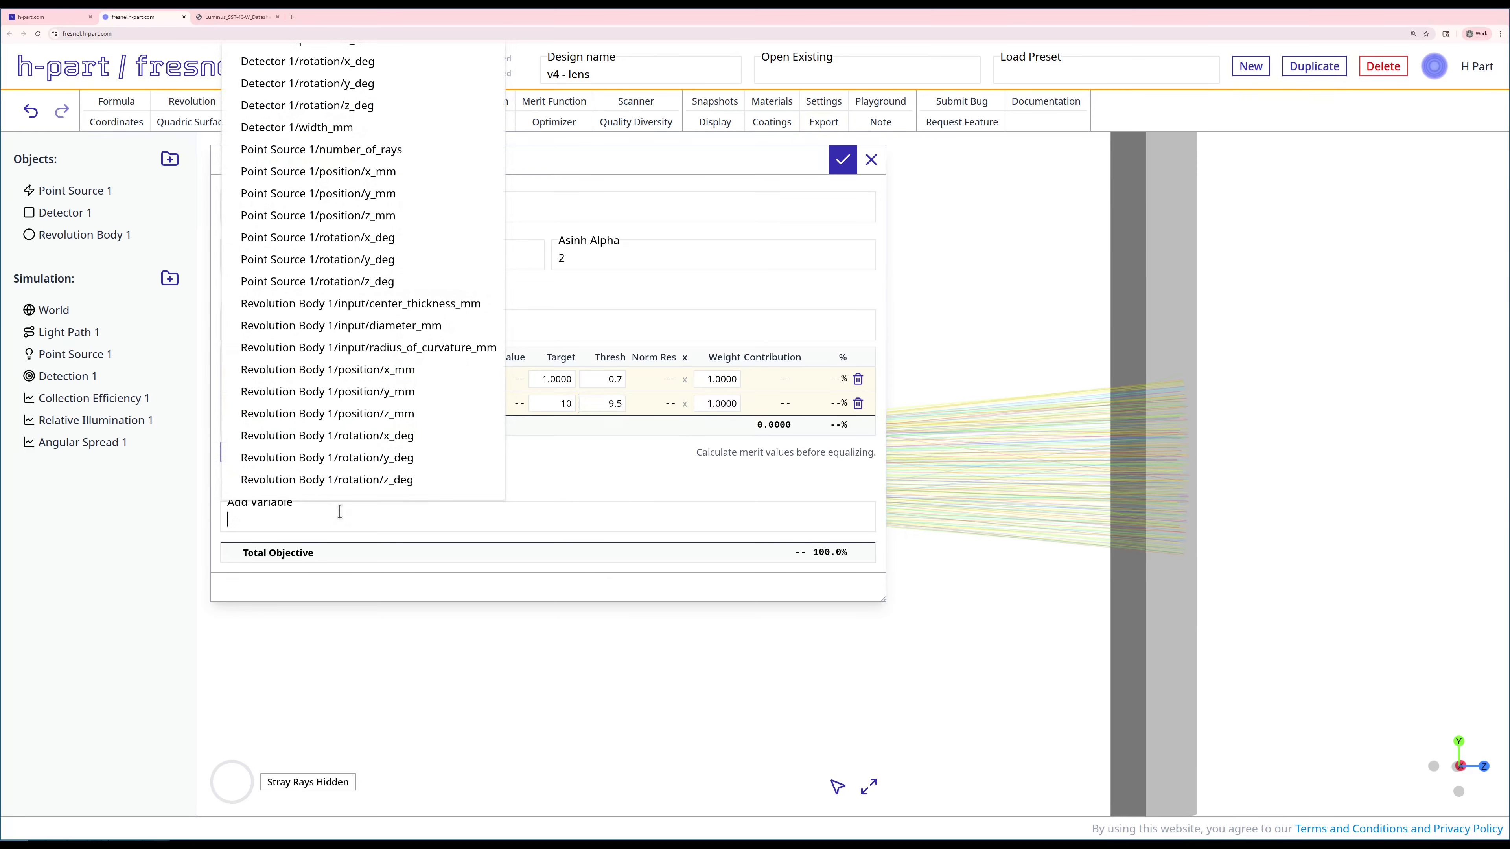
type("z_mm")
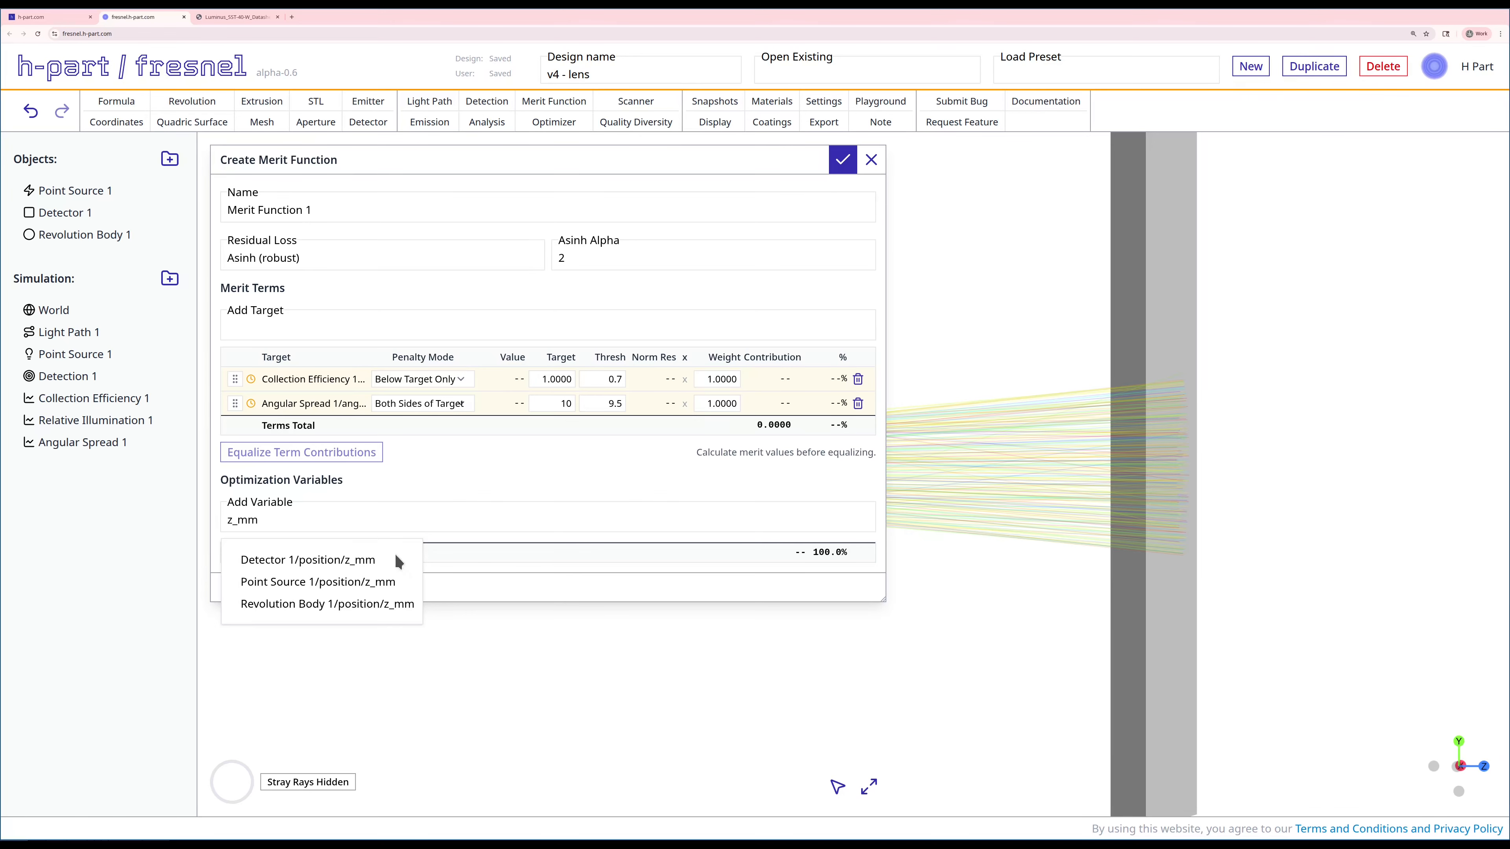
left_click(378, 602)
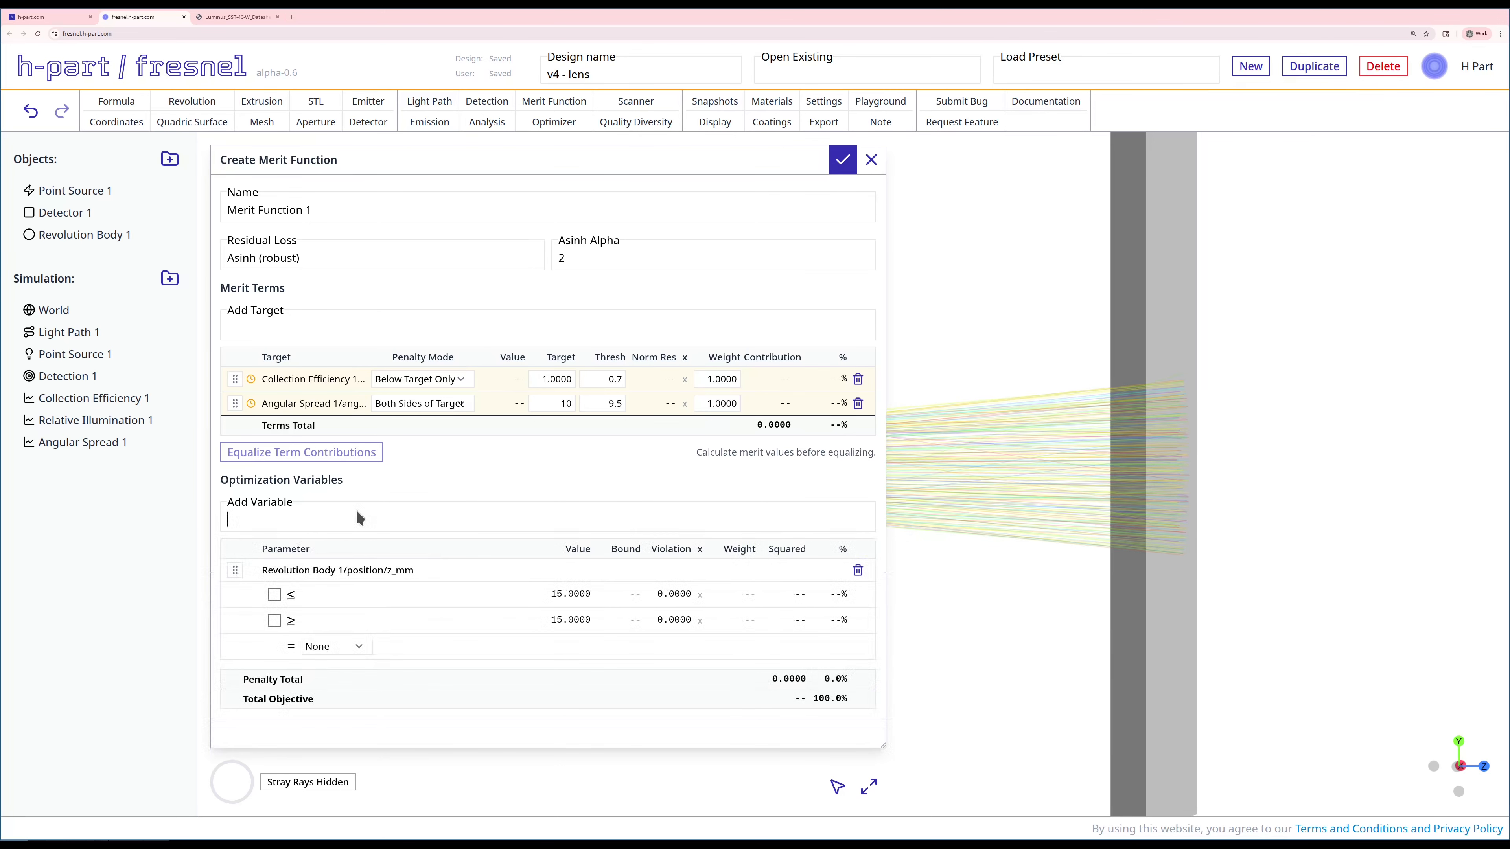
left_click(354, 513)
type("radius")
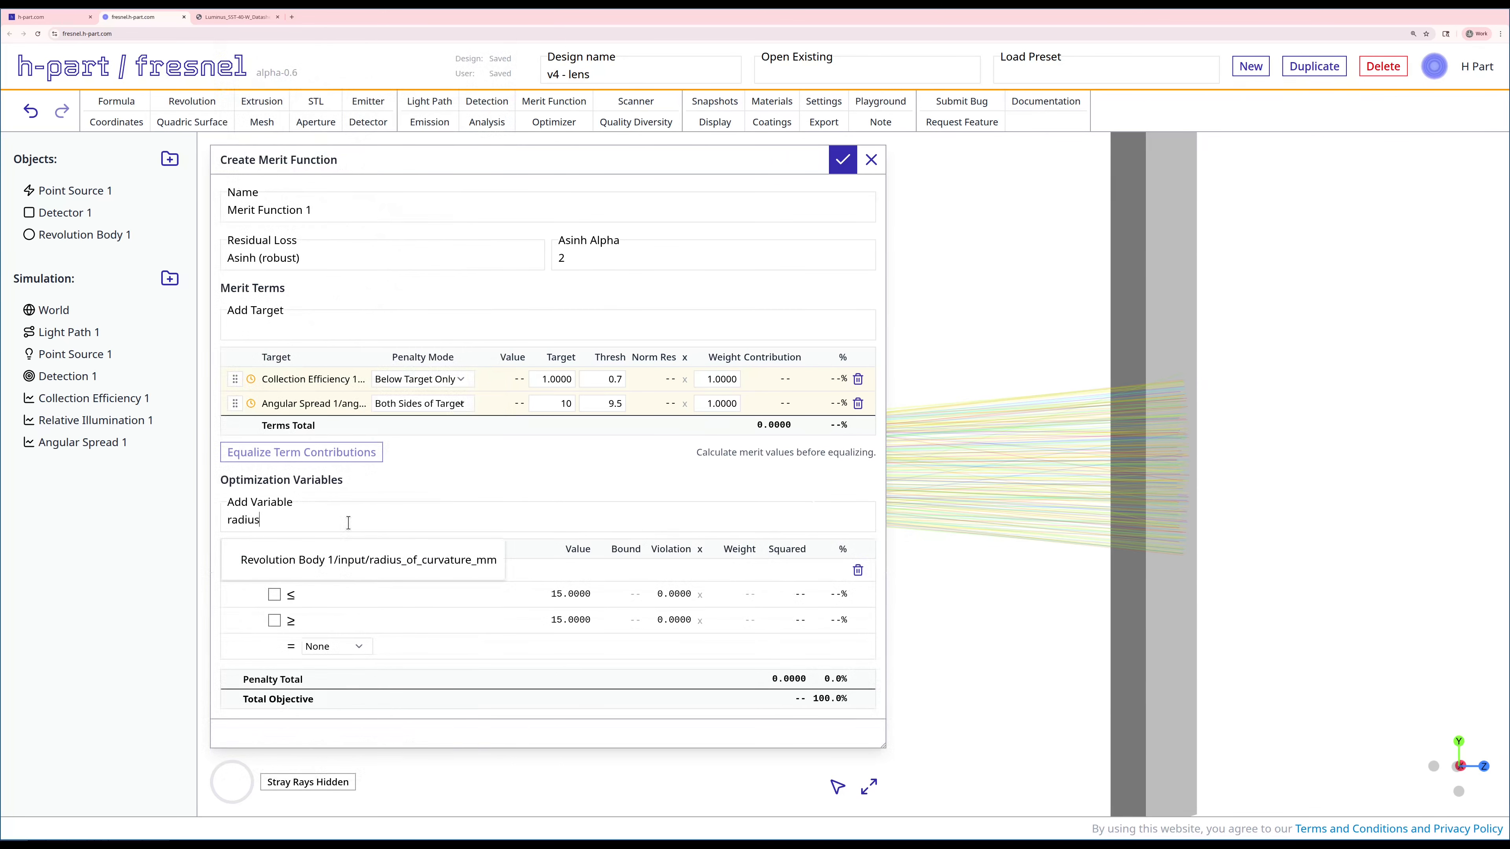
left_click(390, 562)
Enable both bounds on Revolution Body 1/position/z_mm, with an upper bound of 25 and a lower bound of 3
scroll(642, 493, "down", 1)
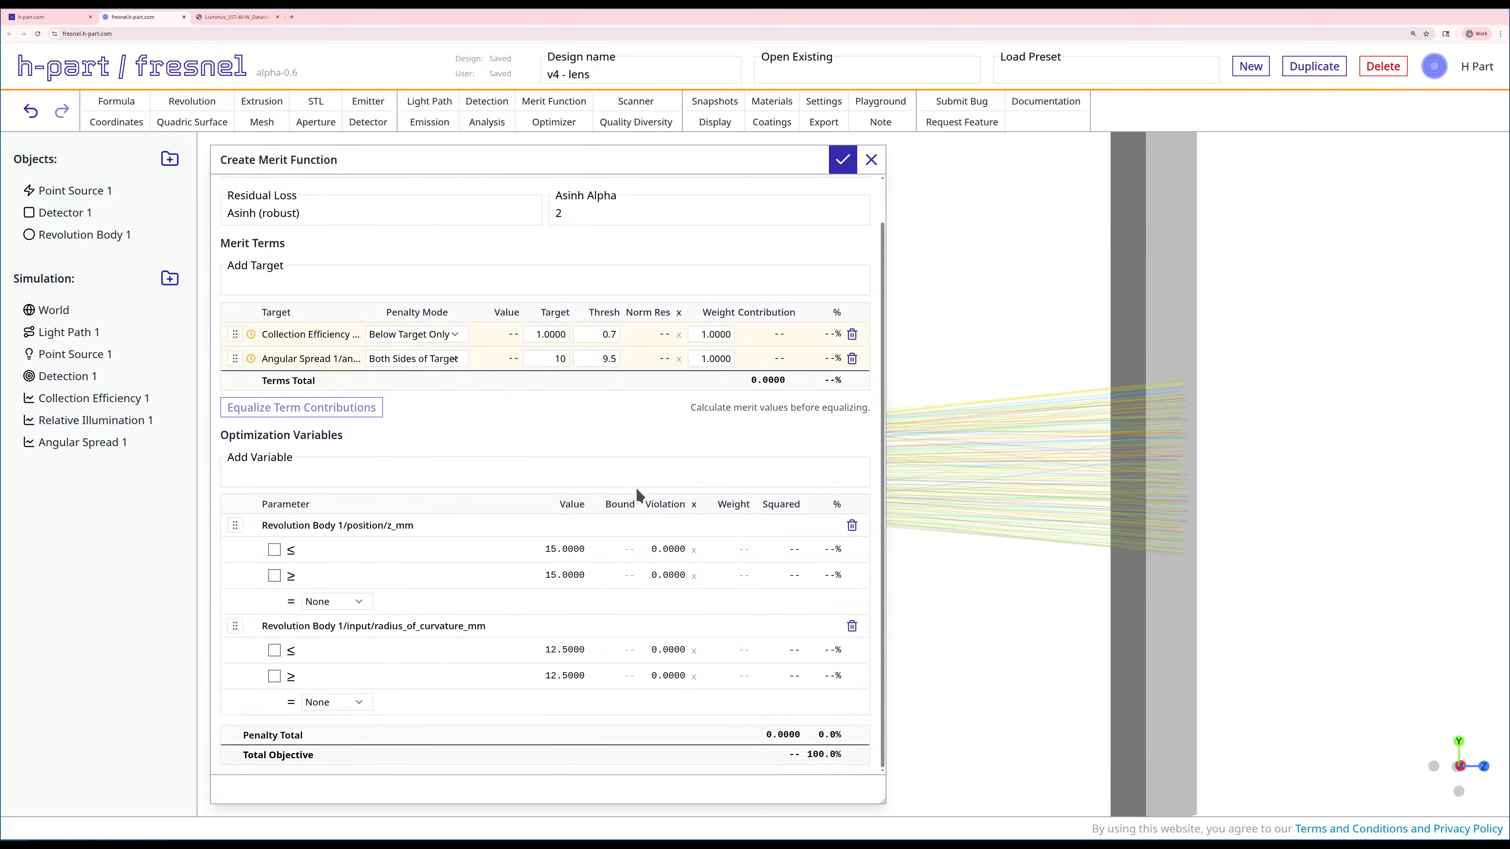
left_click(274, 550)
left_click(274, 576)
double_click(593, 575)
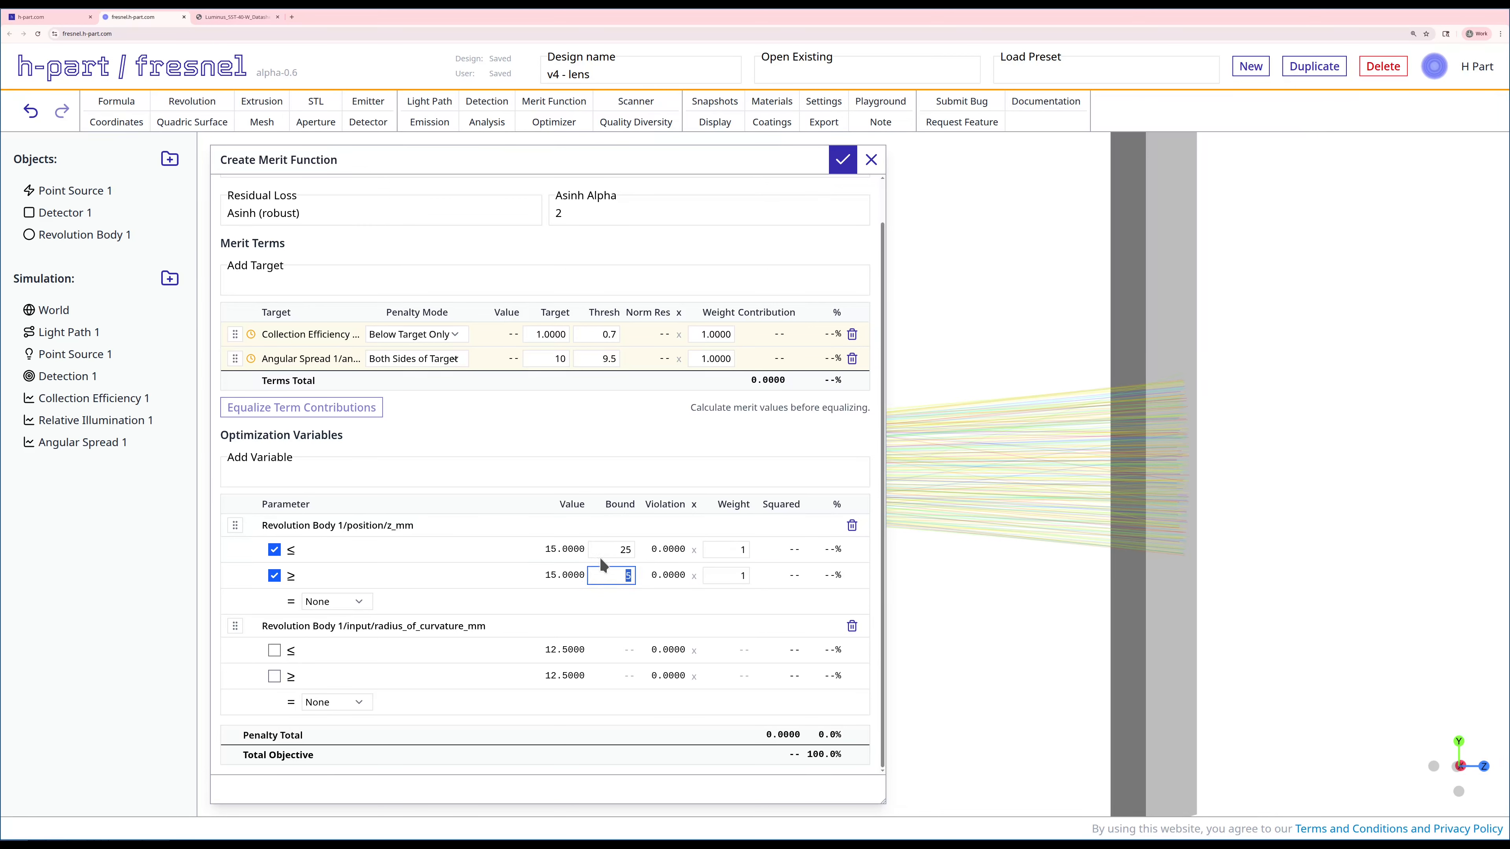
left_click(605, 577)
type("3")
key("Delete")
double_click(614, 550)
Bound the radius of curvature variable between 12.5 and 30, and create the merit function
left_click(274, 650)
left_click(274, 677)
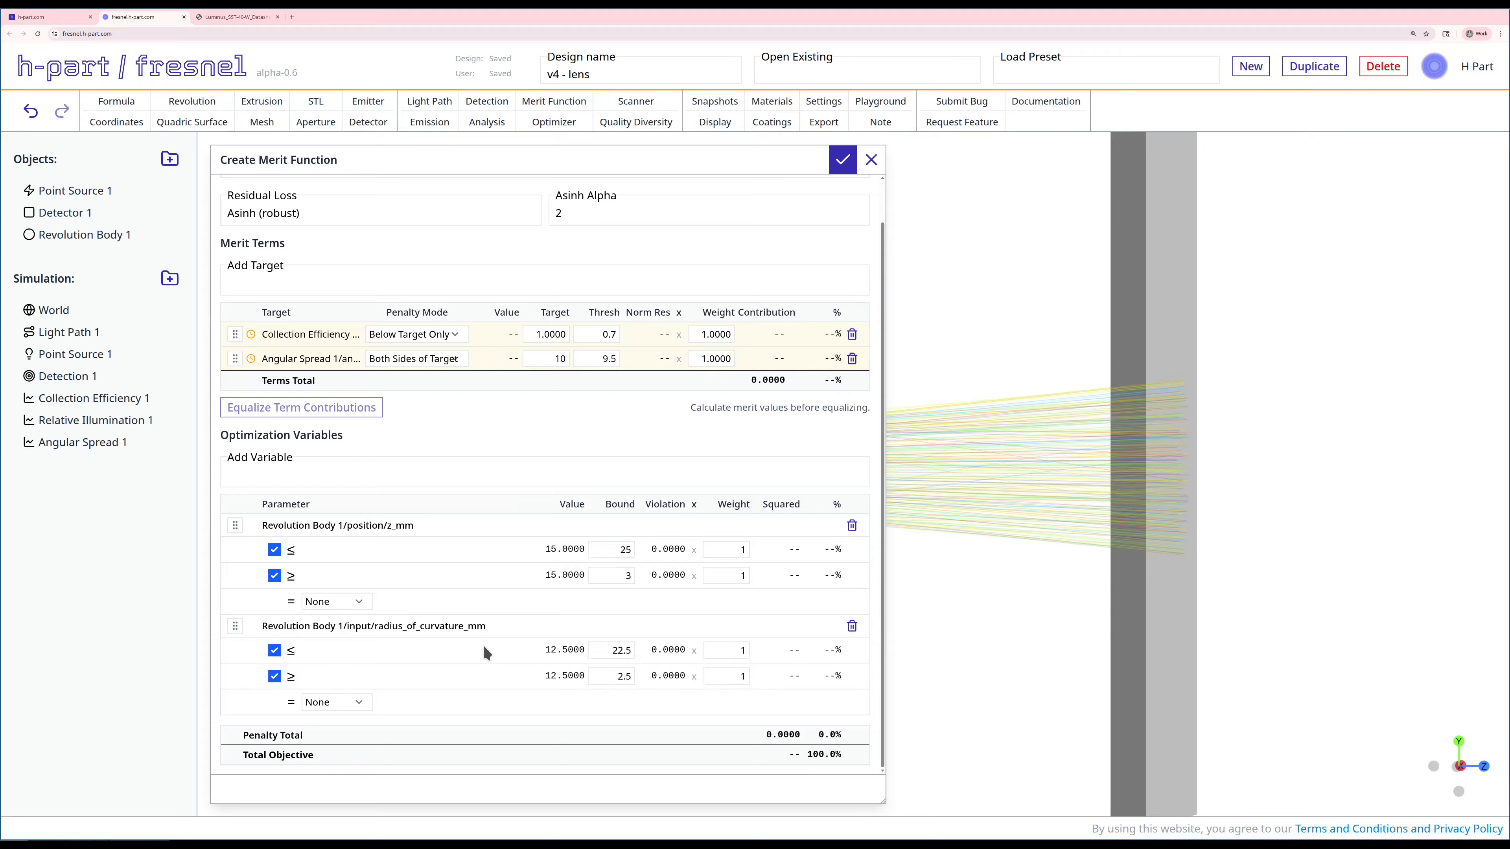
double_click(620, 679)
type("12.5")
double_click(622, 650)
type("30")
left_click(834, 165)
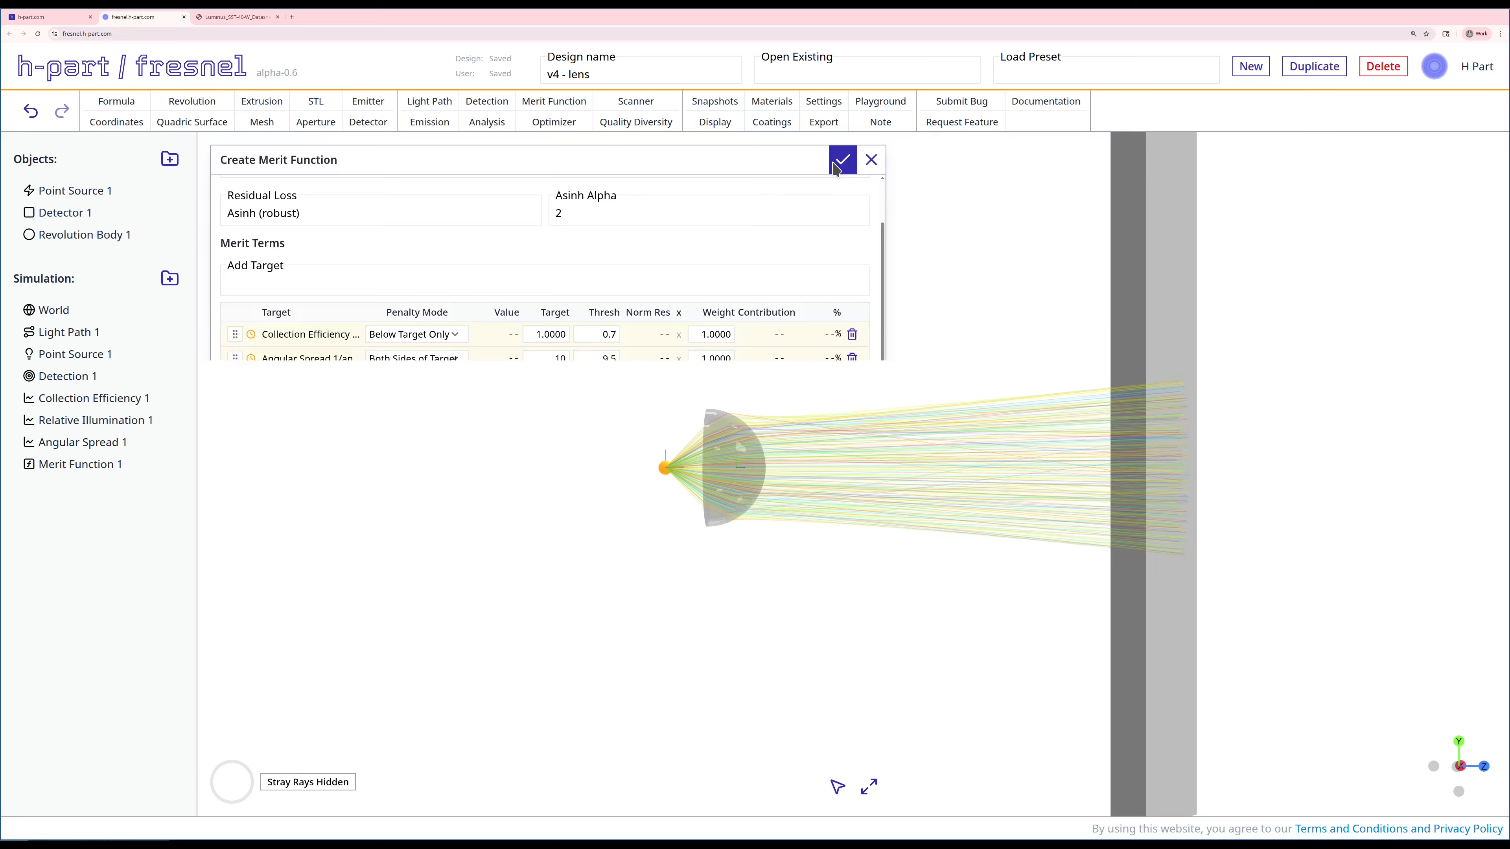
Calculate Merit Function 1 and examine how much each merit term contributes
right_click(88, 467)
left_click(117, 528)
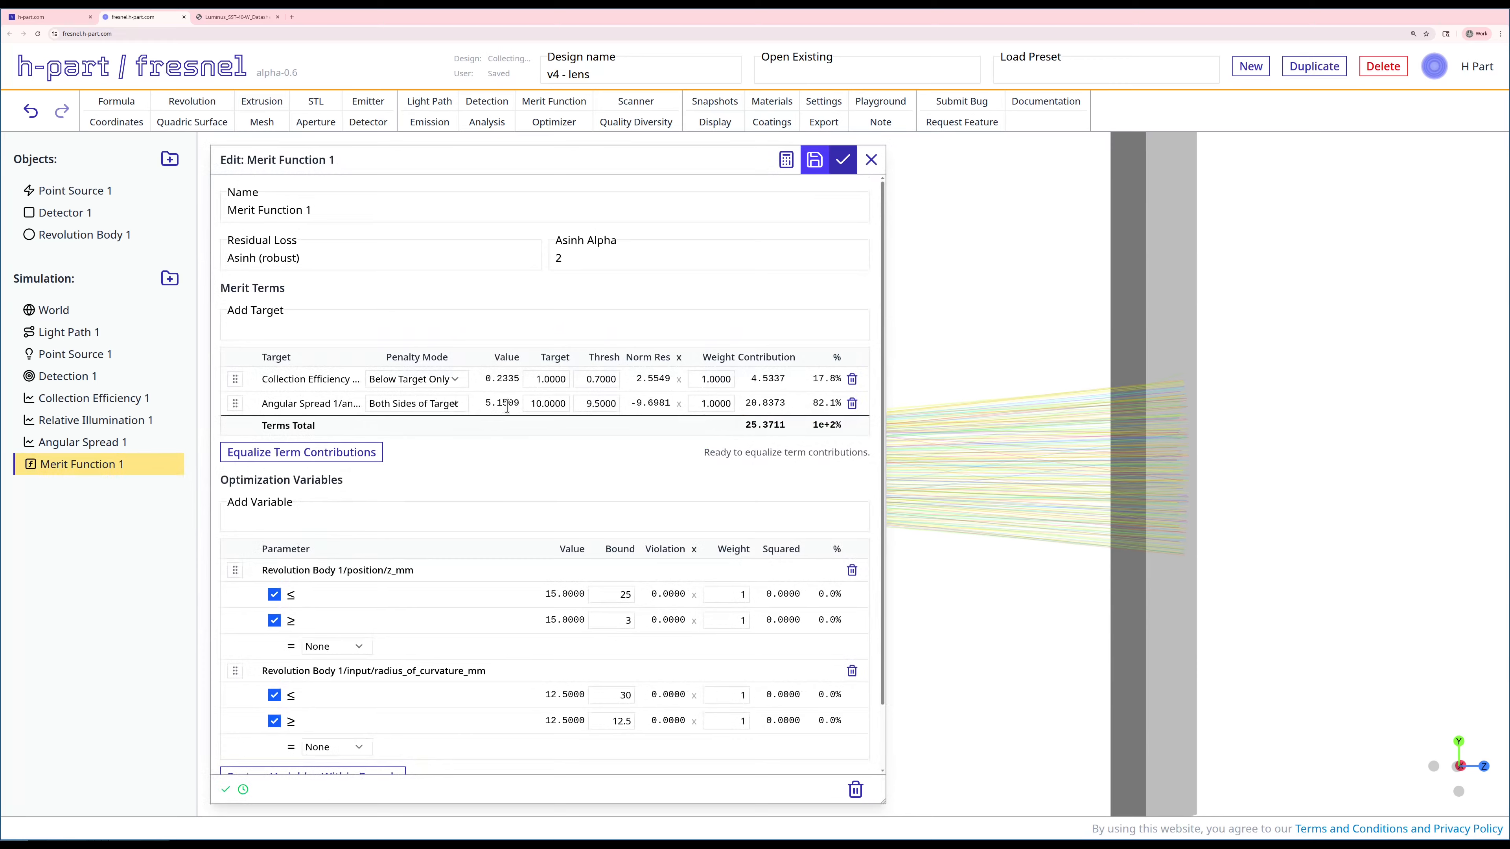
double_click(823, 403)
left_click(839, 161)
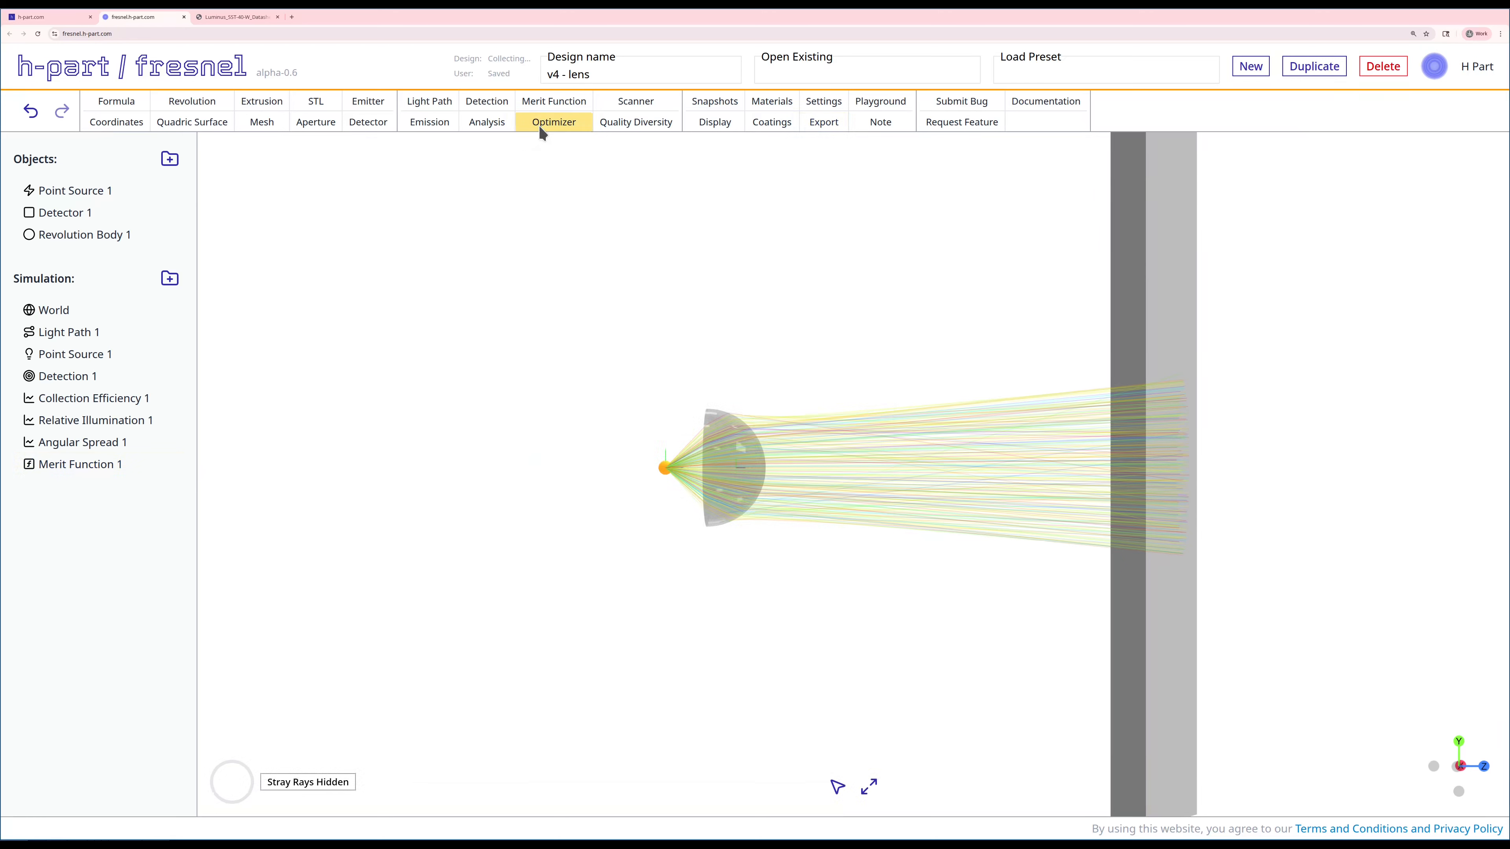
Create a CMA-ES optimizer for Merit Function 1 with Sequential tracing and 5000 maximum evaluations
left_click(553, 122)
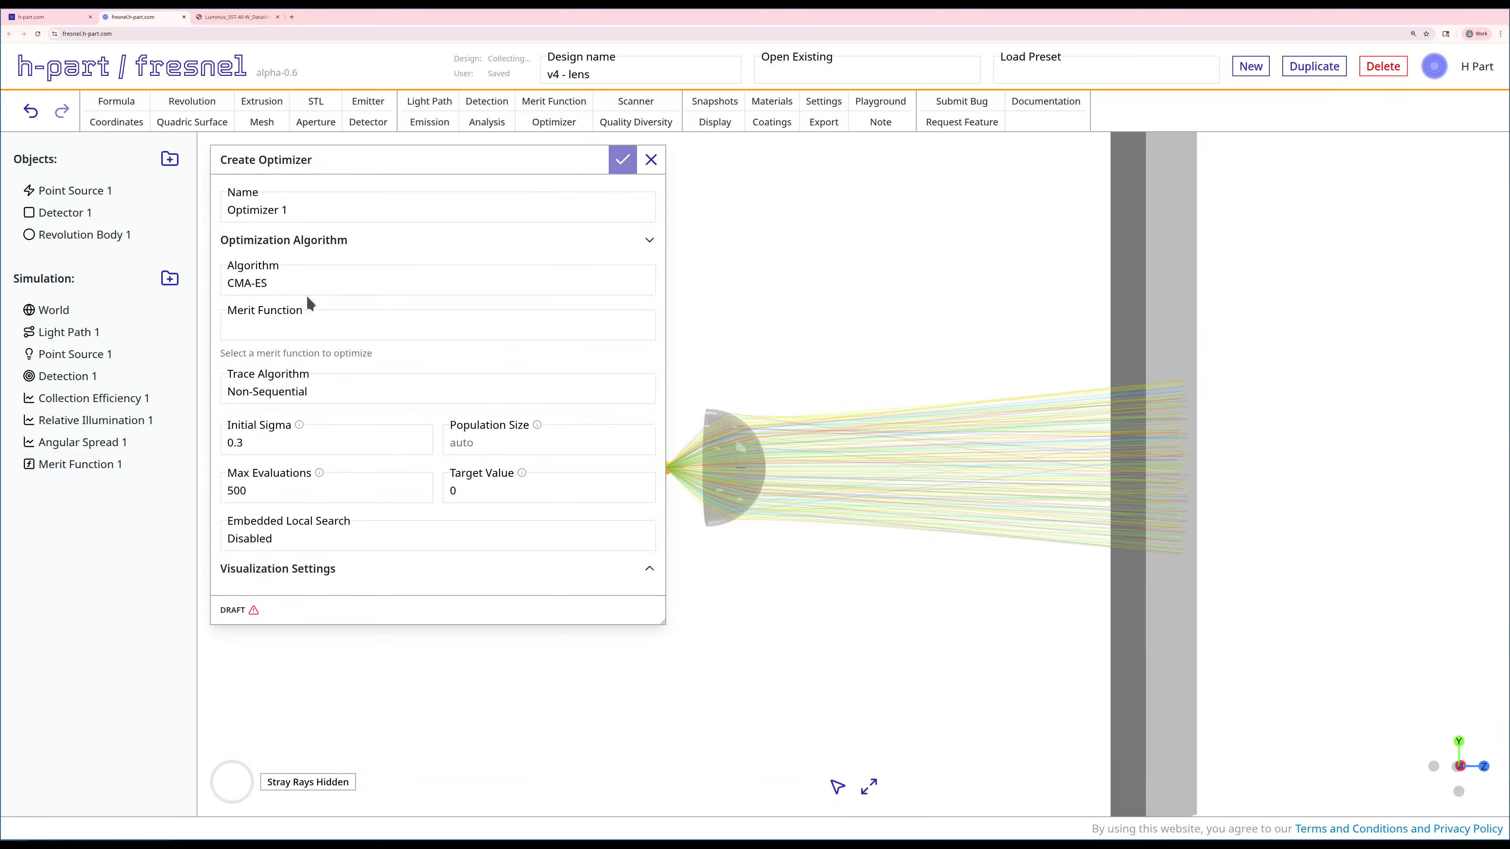
left_click(306, 320)
left_click(288, 364)
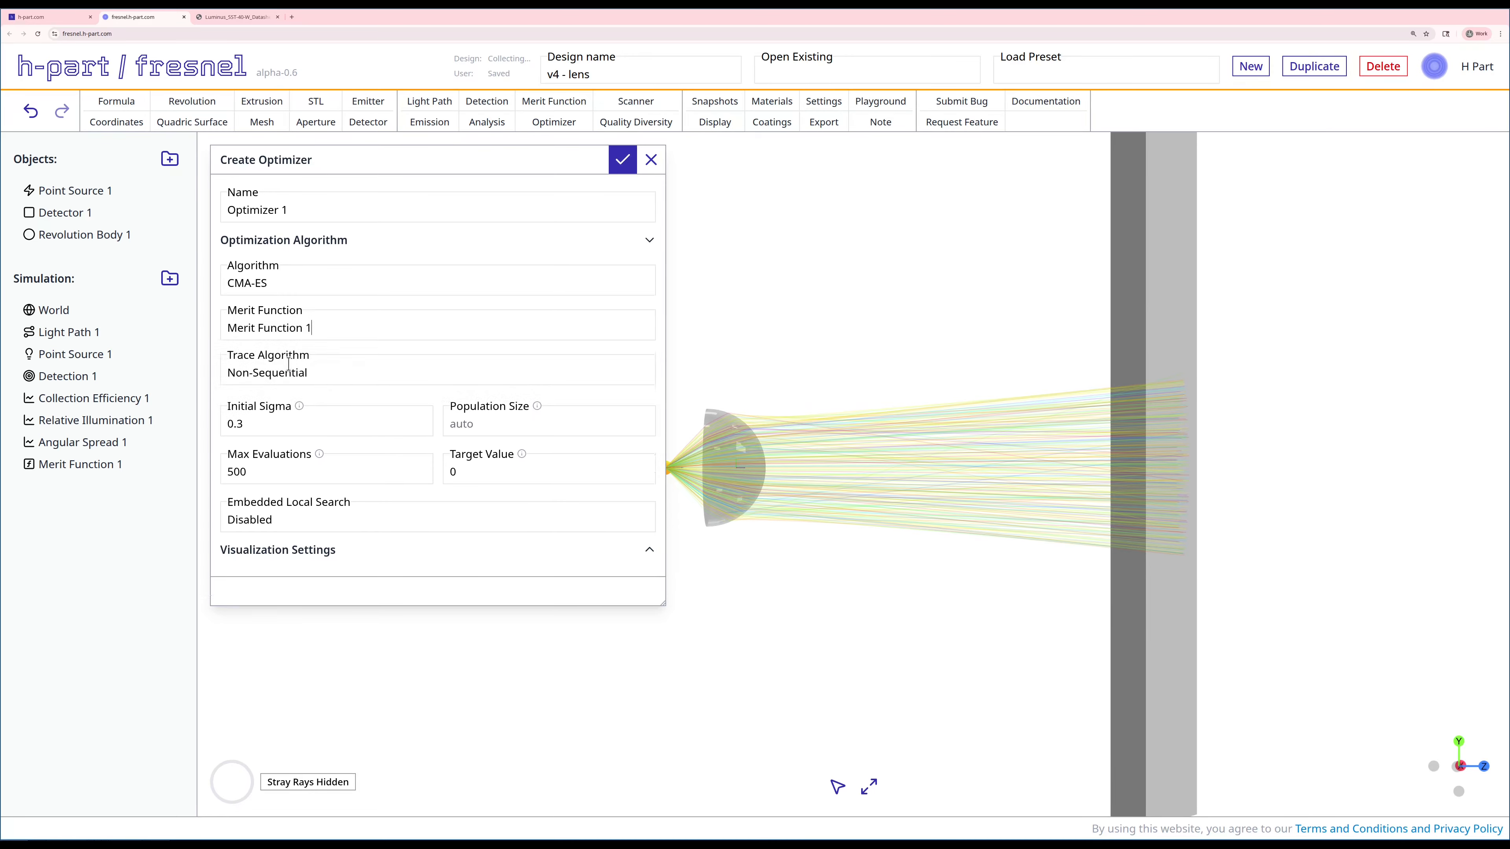
left_click(317, 373)
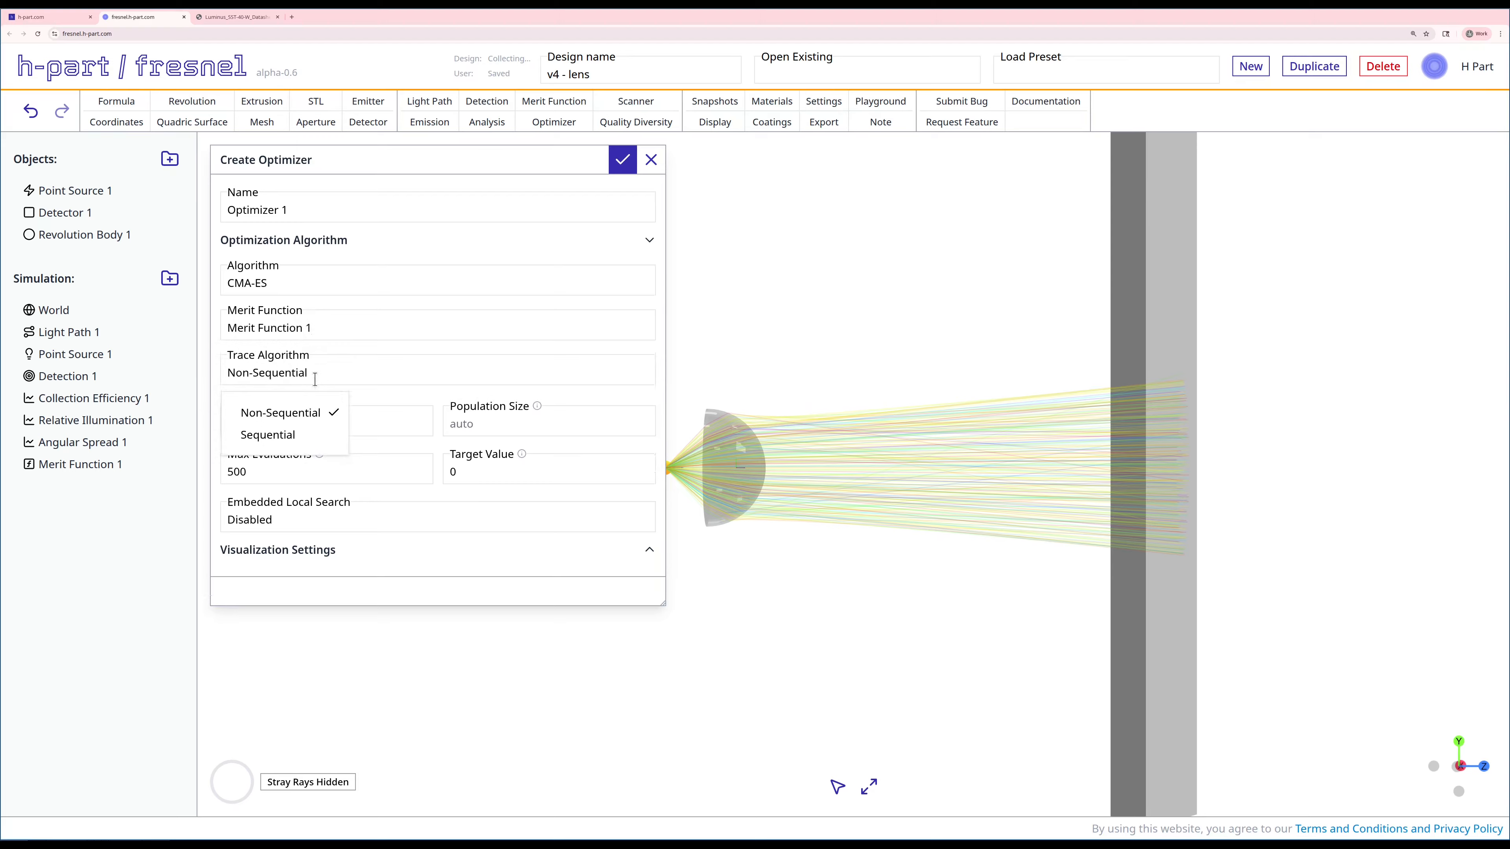
left_click(273, 443)
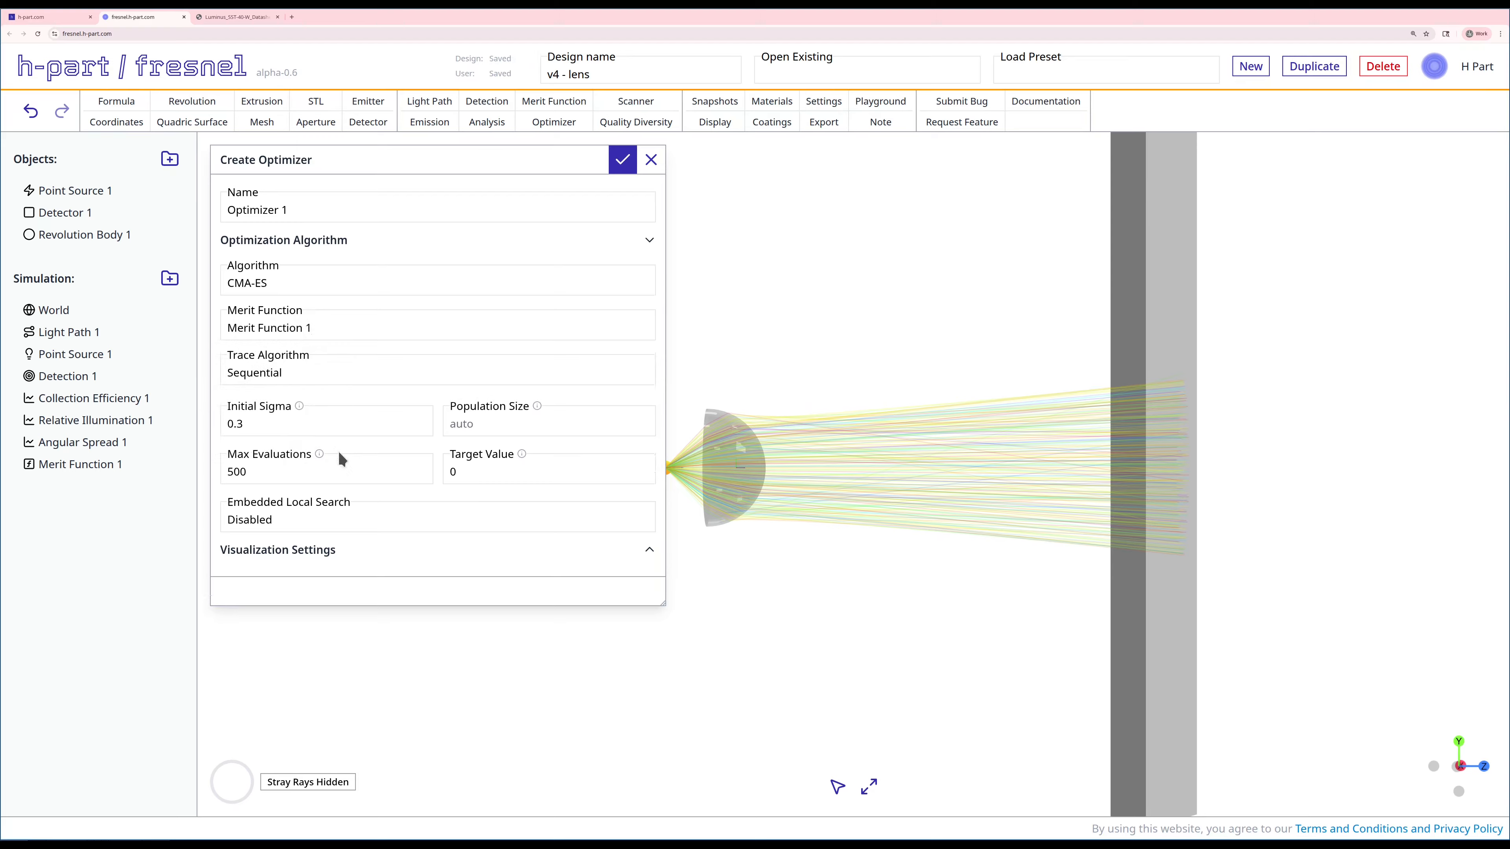
left_click(291, 473)
type("0")
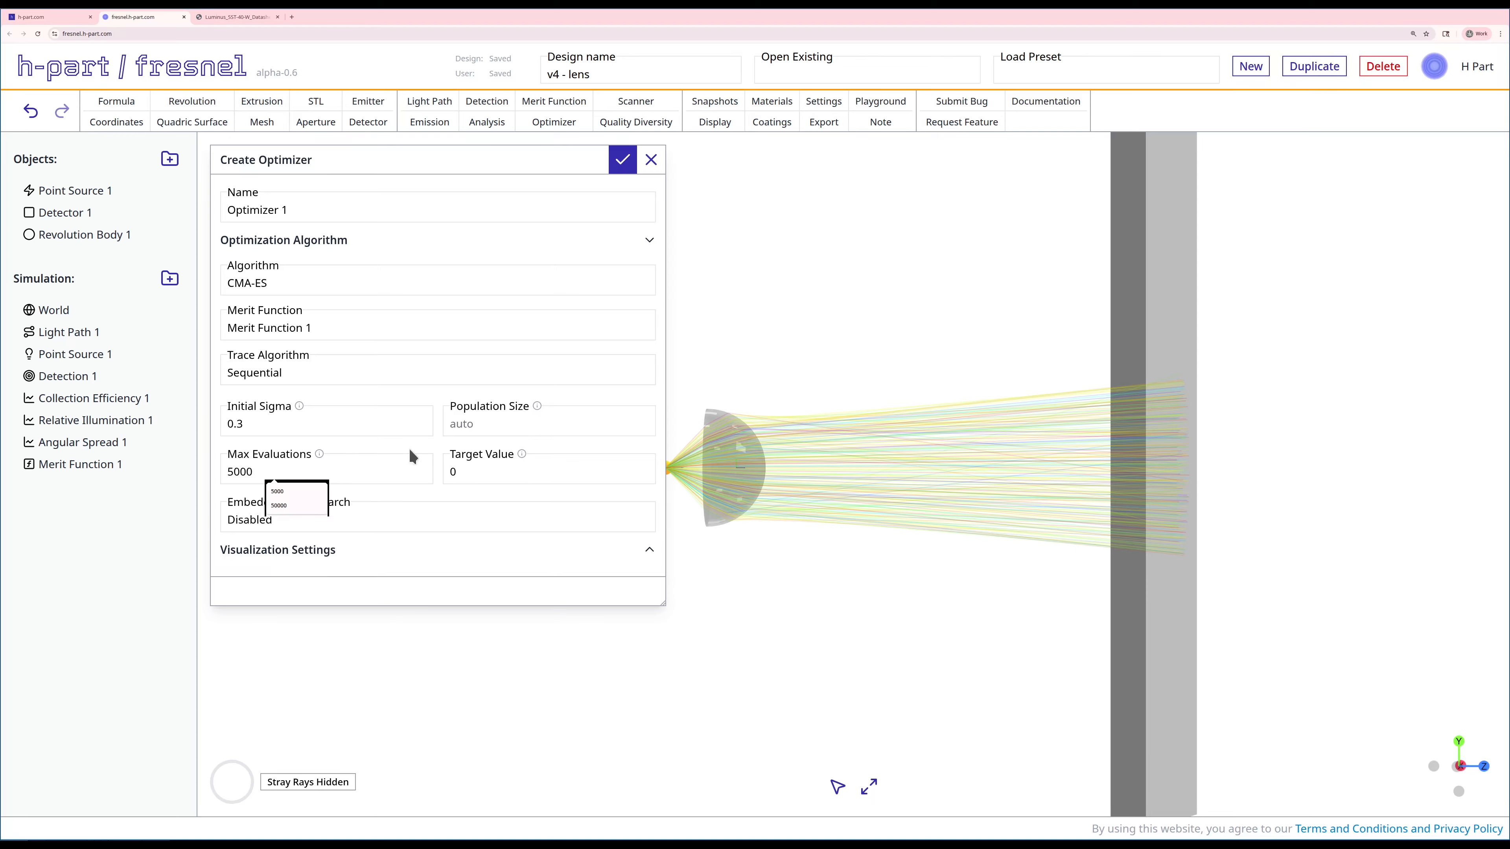
left_click(390, 433)
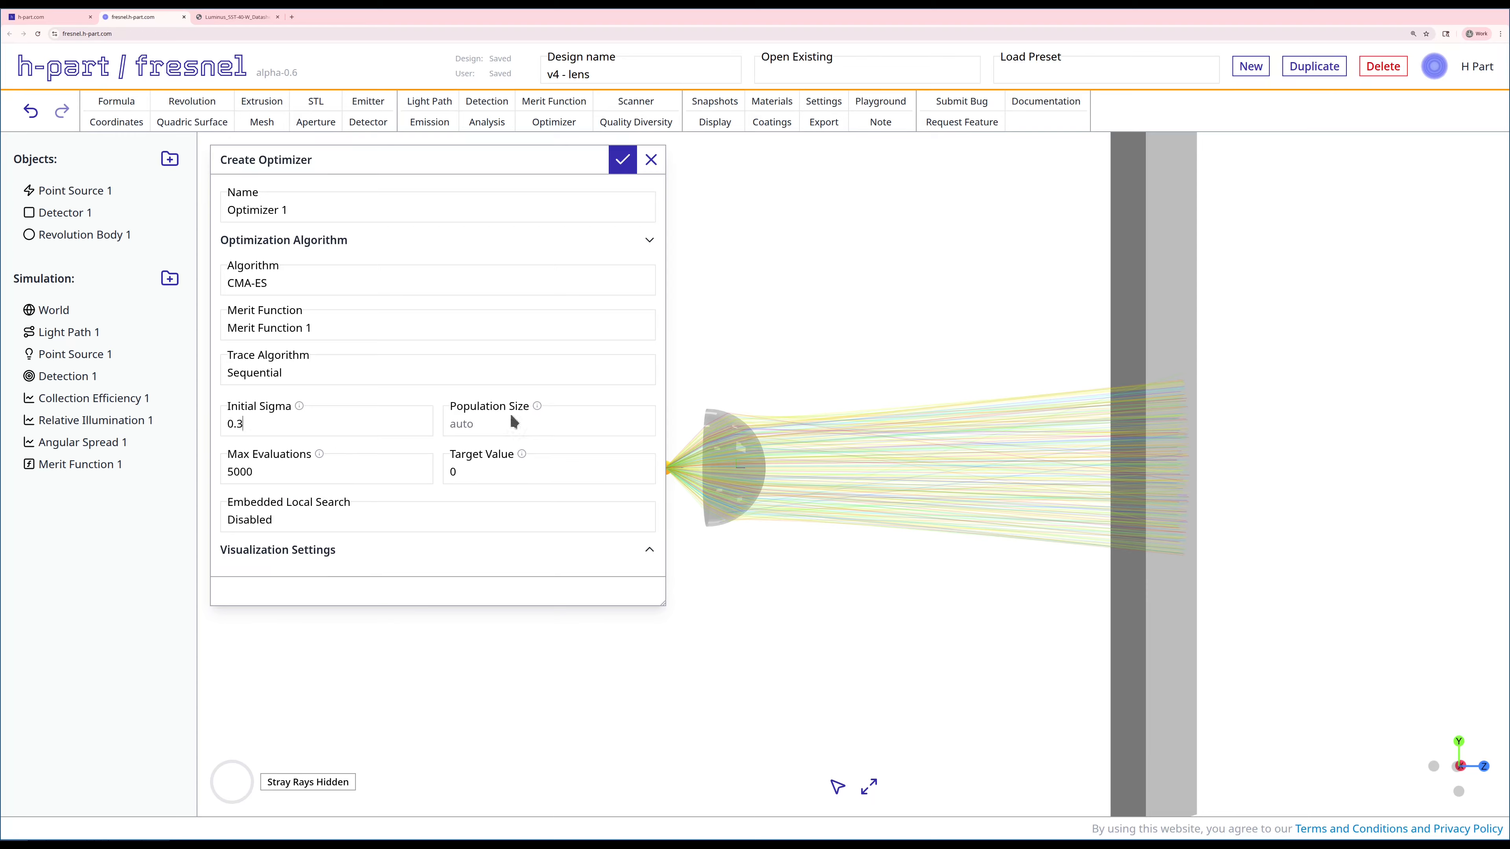
left_click(618, 163)
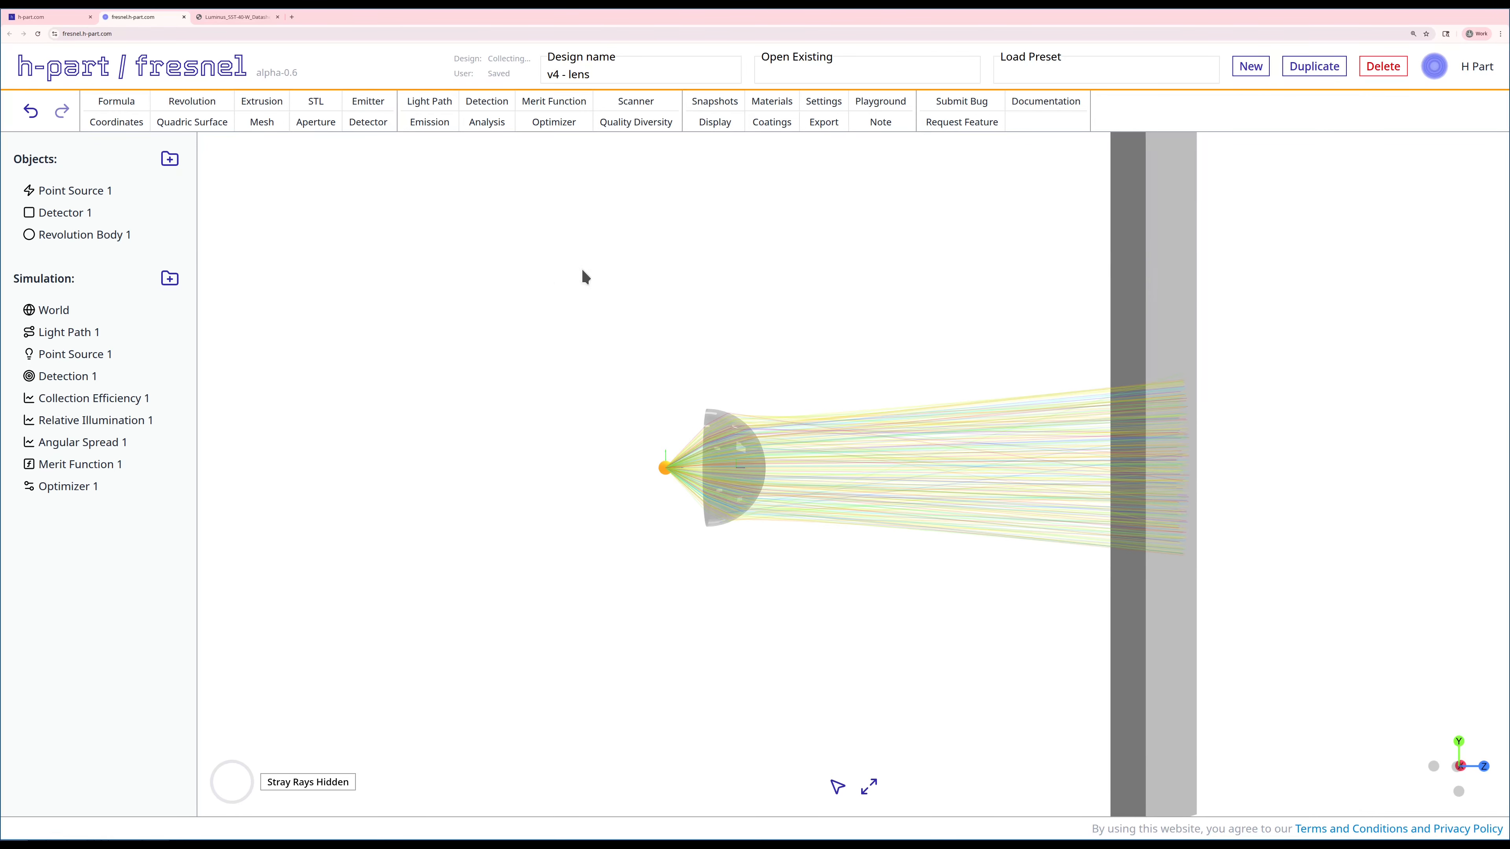
Run Optimizer 1 to completion and close its results
right_click_drag(583, 271, 809, 250)
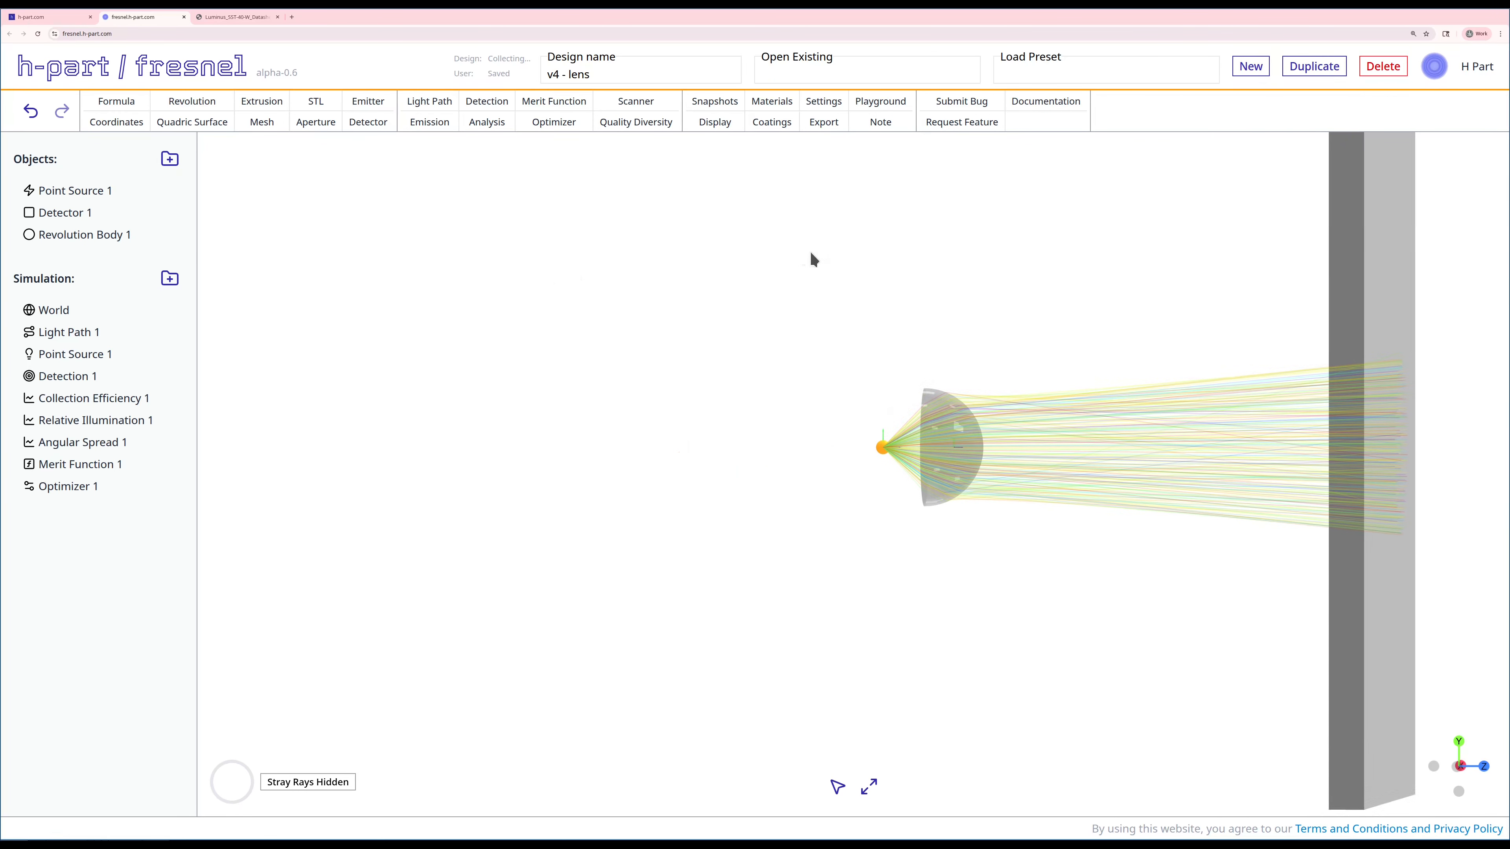
right_click(62, 487)
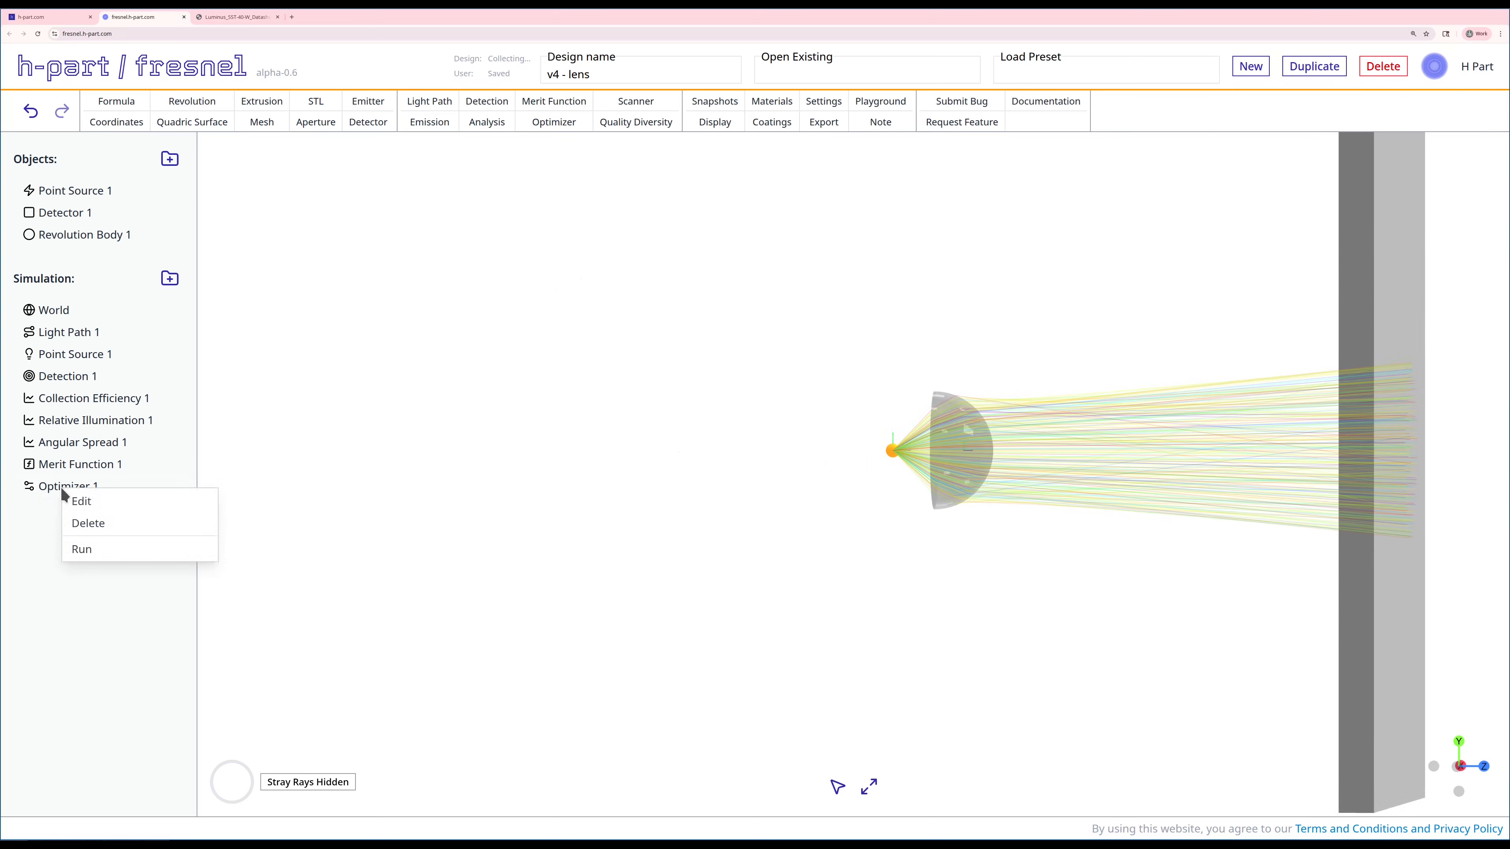
left_click(89, 548)
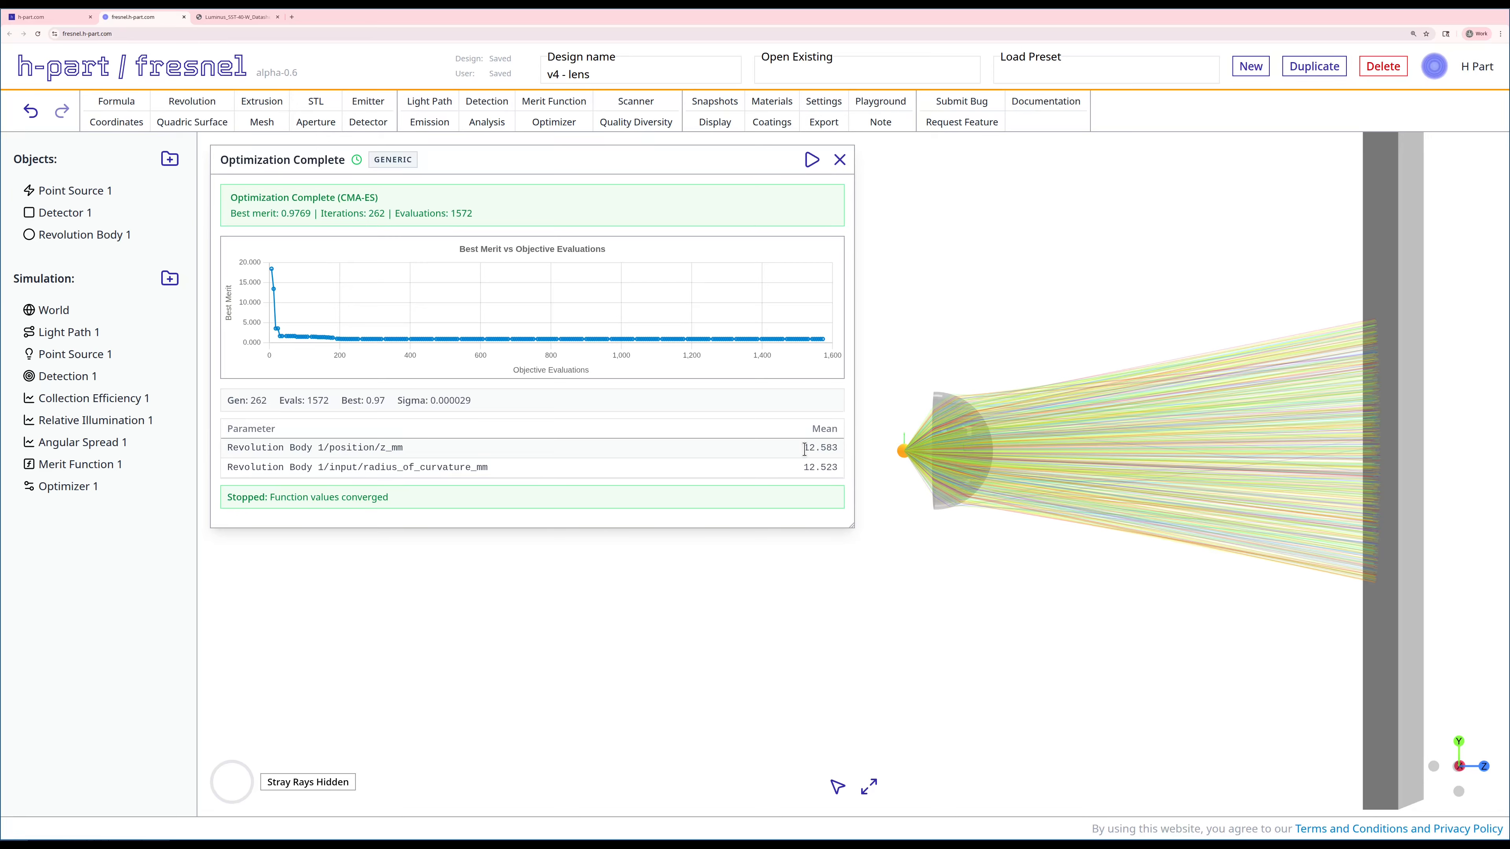
left_click(840, 159)
Recalculate Merit Function 1 and review the term values of the optimized design
right_click(60, 464)
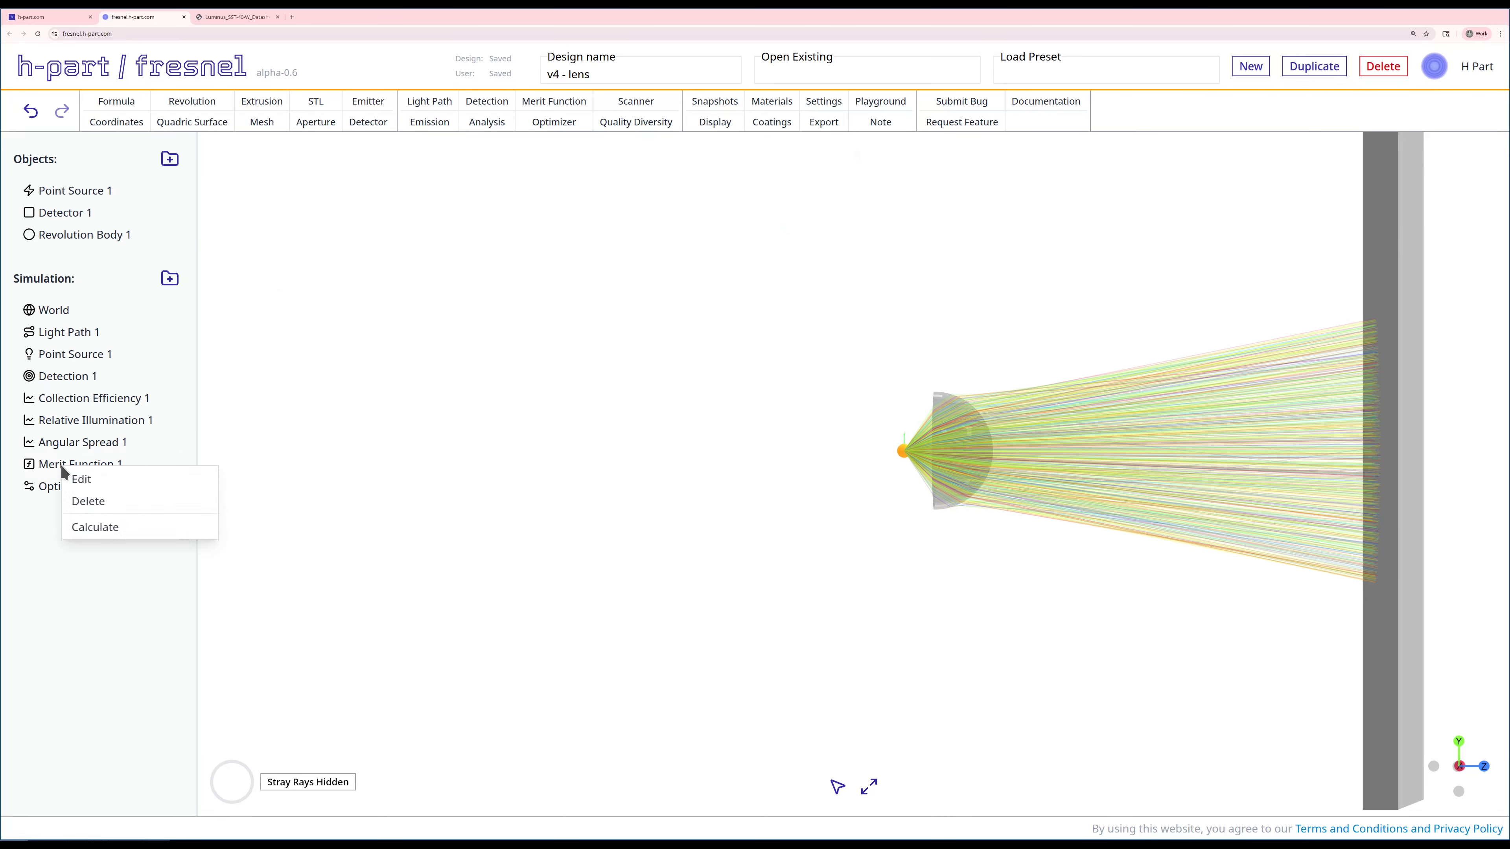
left_click(117, 530)
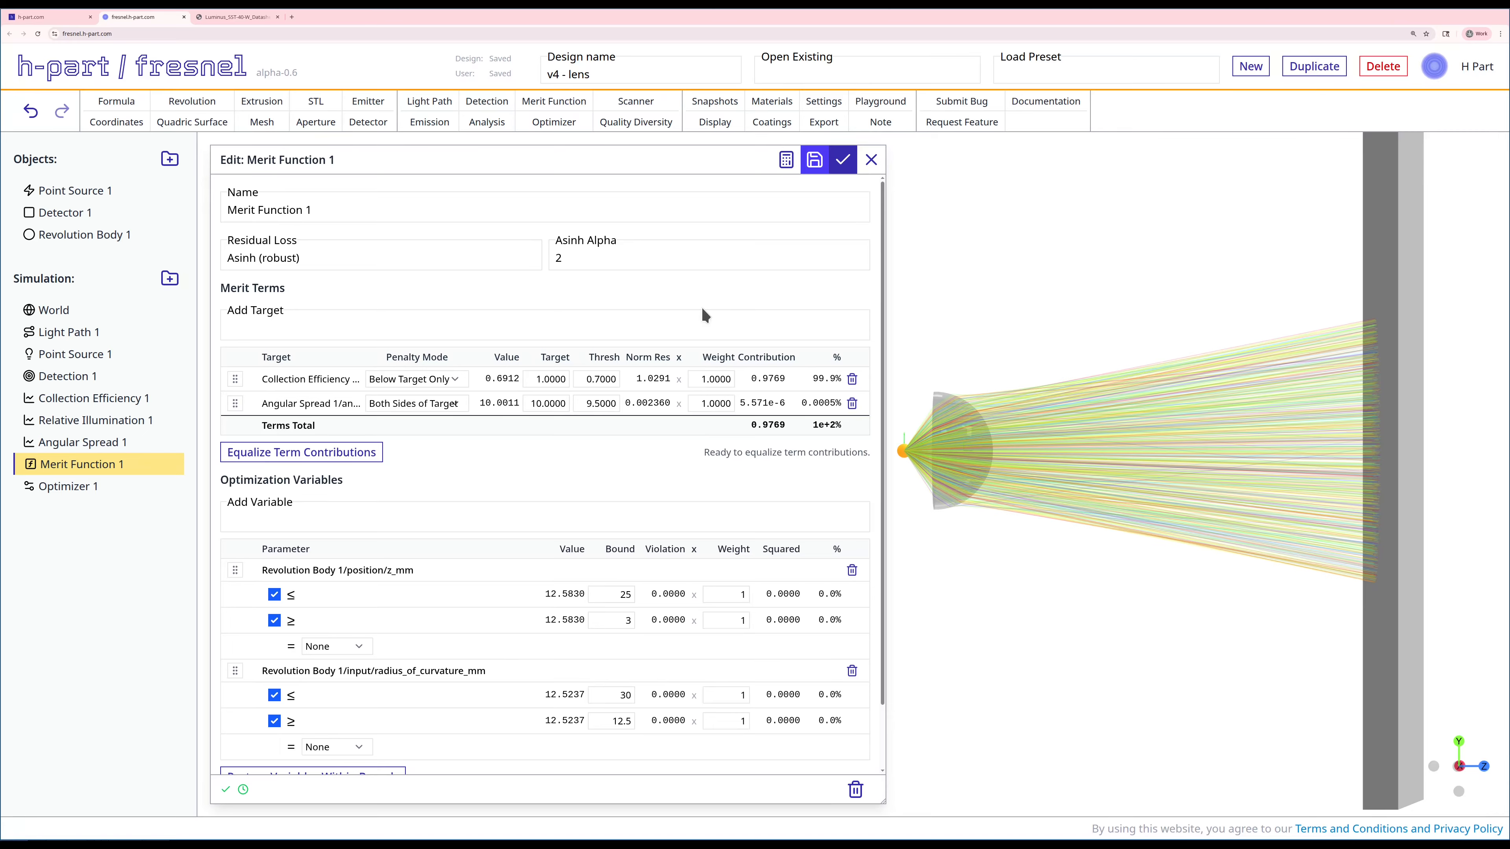
left_click(870, 160)
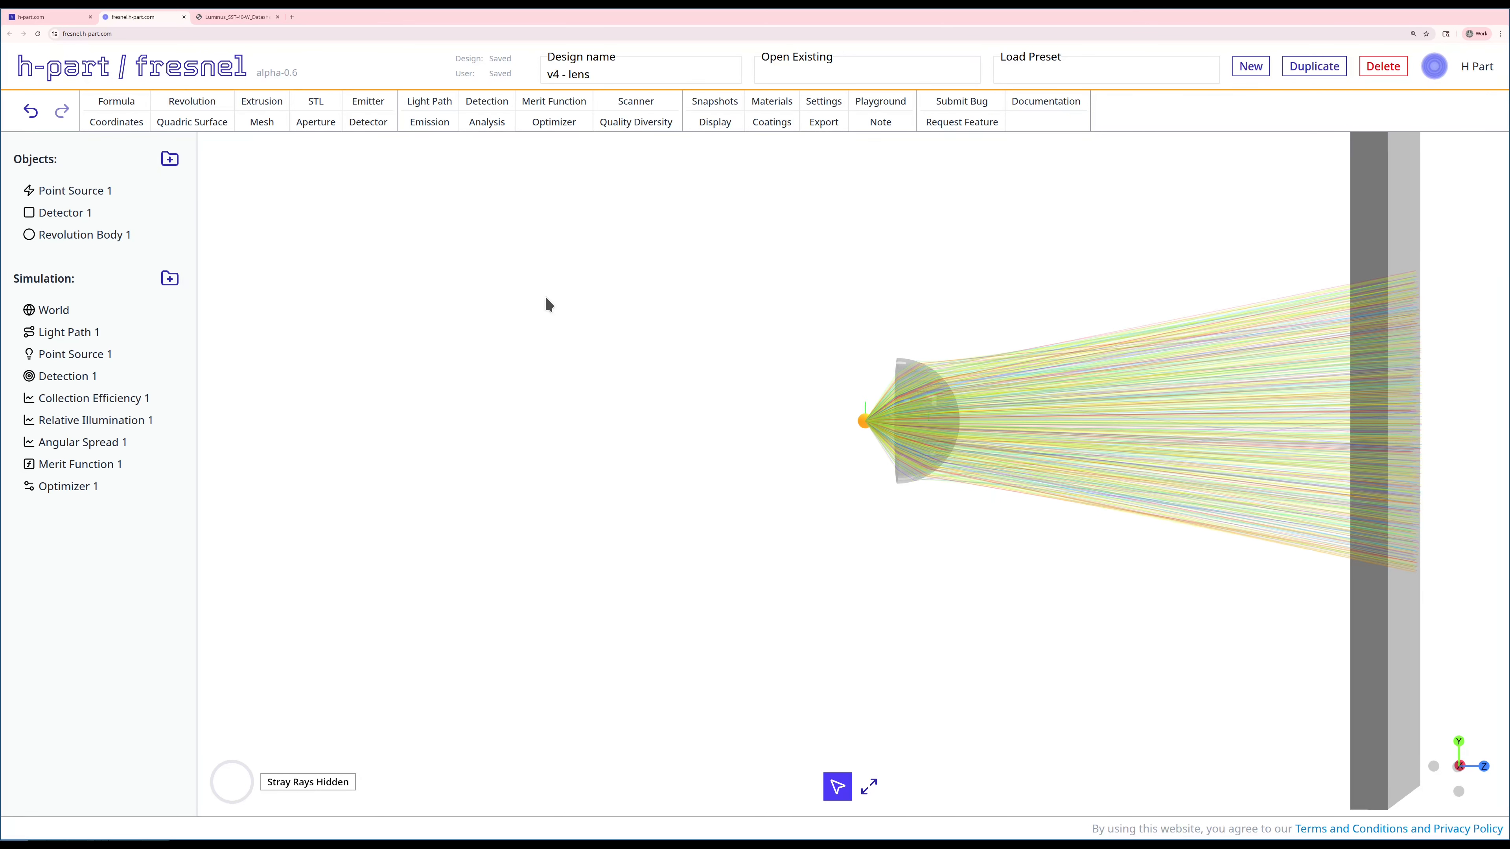
Show the stray rays in the ray display and reduce the ray opacity to 11%
left_click(708, 122)
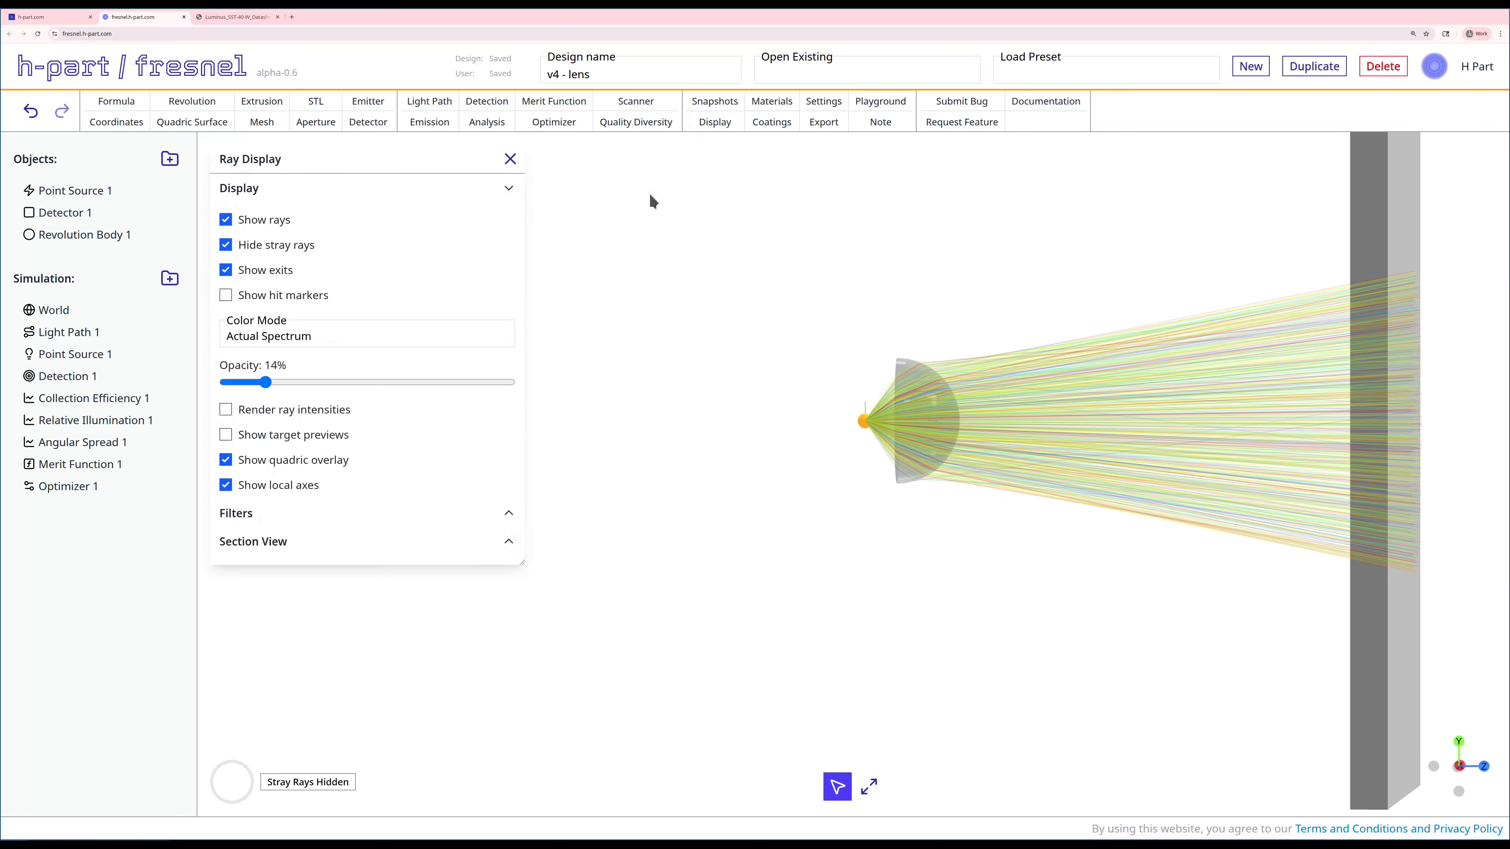
left_click(259, 250)
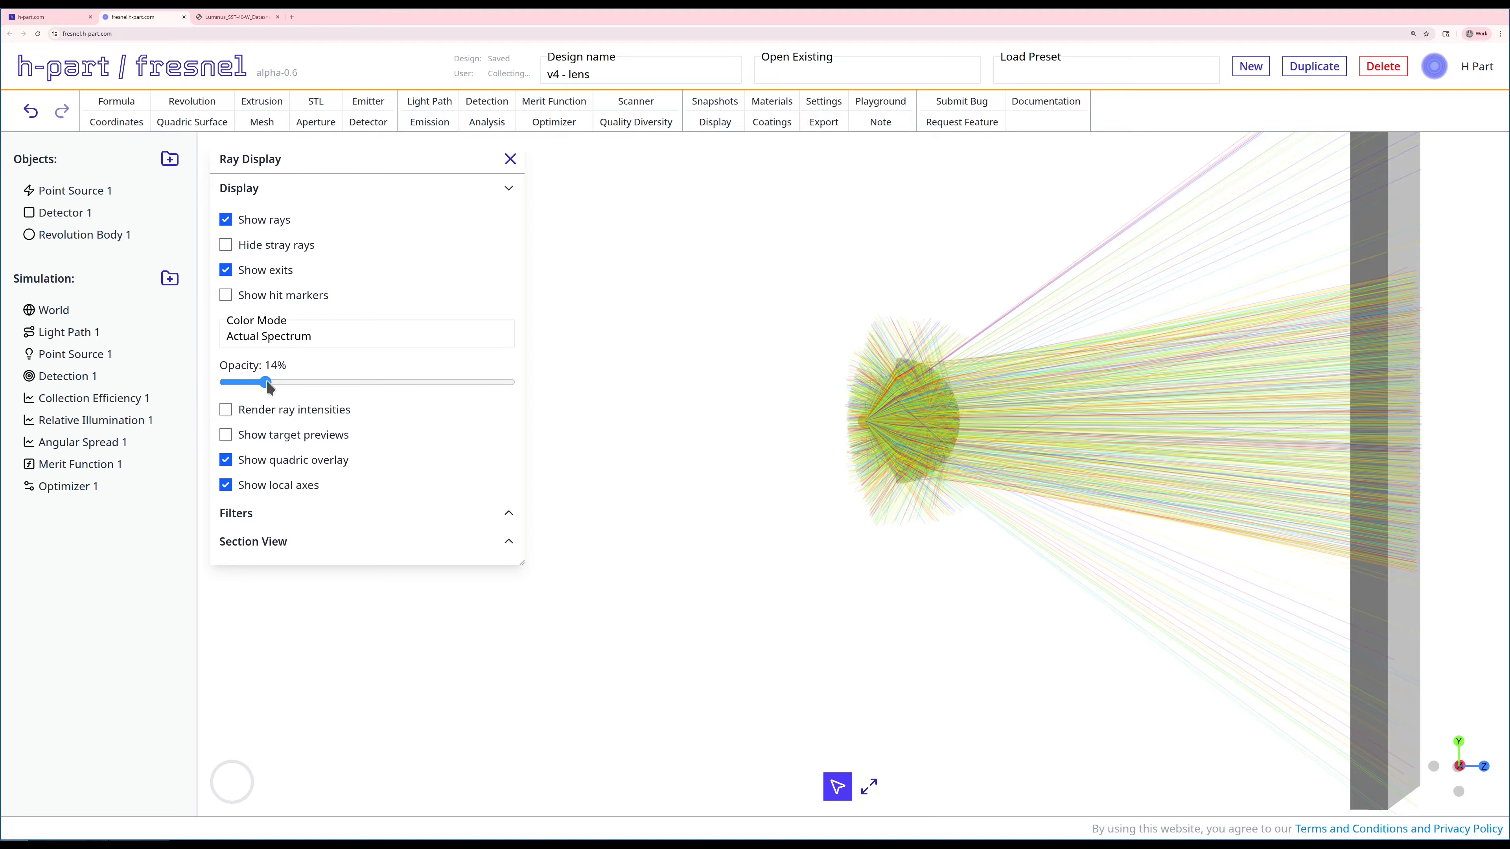
mouse_move(282, 385)
left_mouse_down()
mouse_move(309, 382)
mouse_move(256, 386)
left_mouse_up()
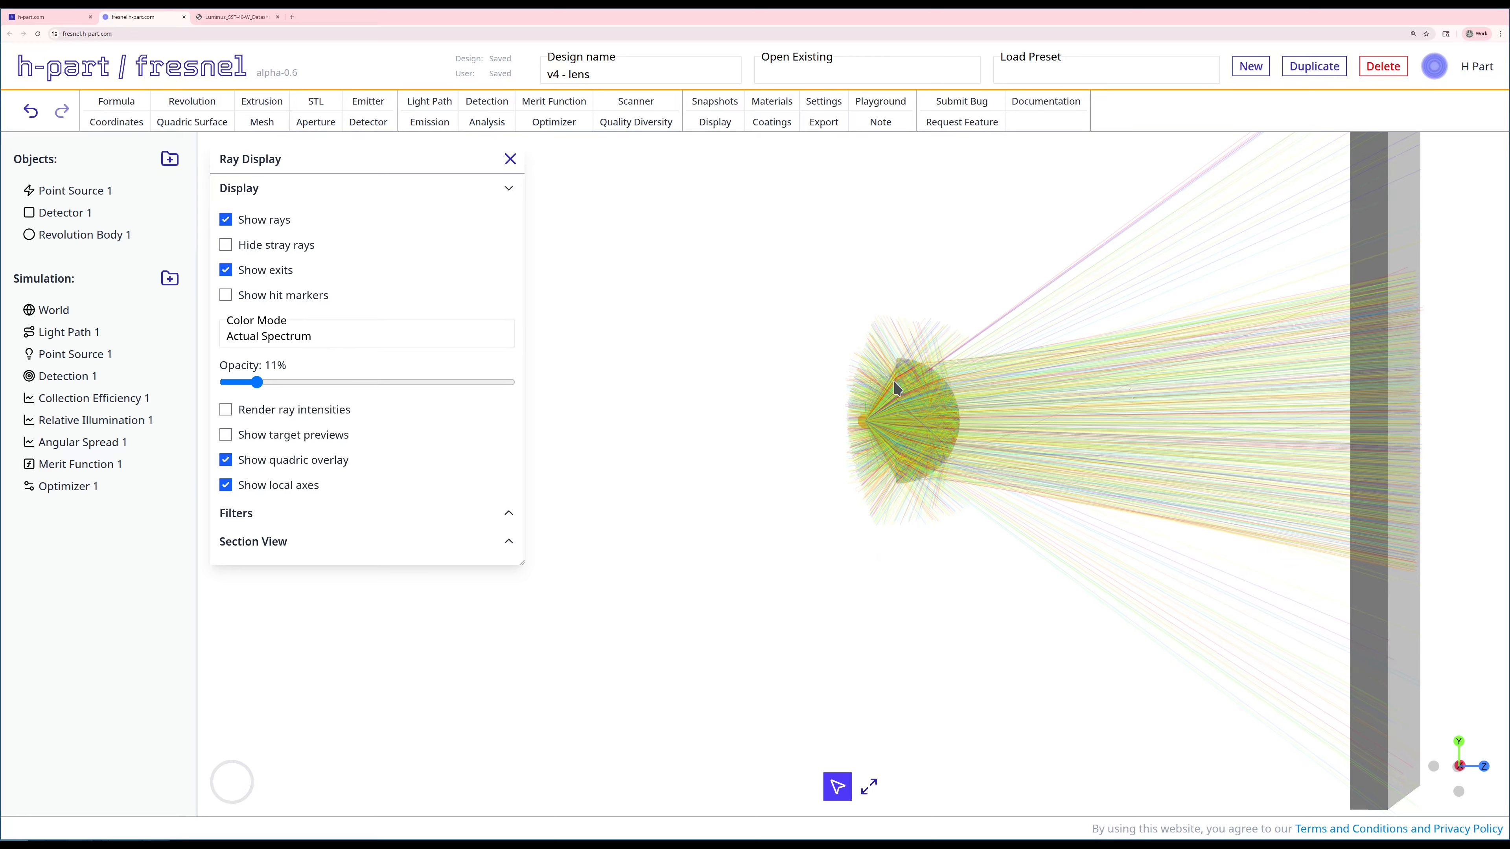
left_click(510, 159)
Recalculate Collection Efficiency 1 and review its intensity metrics and detector hit pattern
right_click(111, 397)
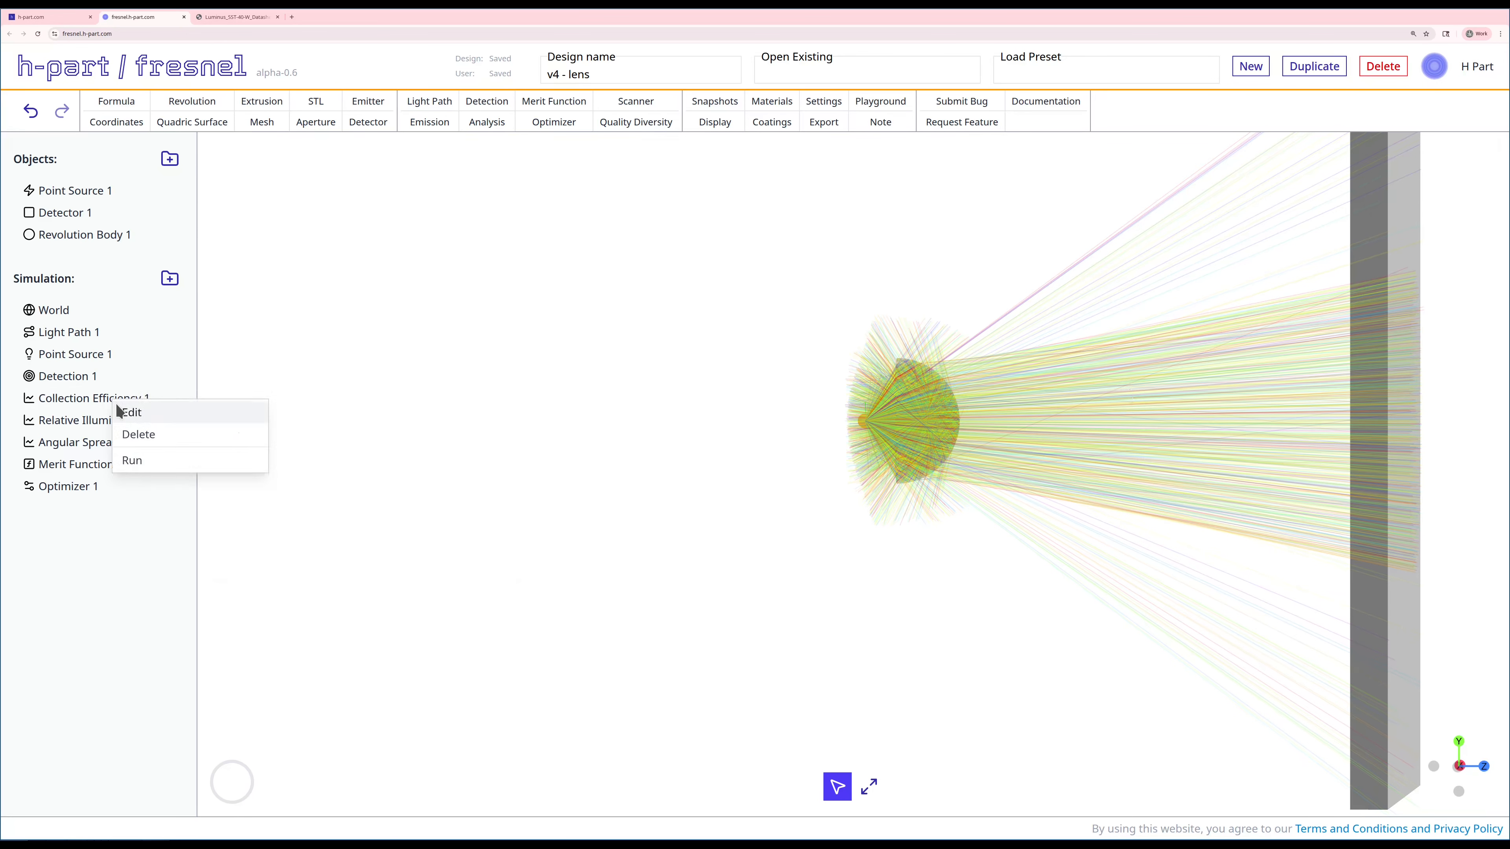
left_click(117, 405)
left_click(362, 161)
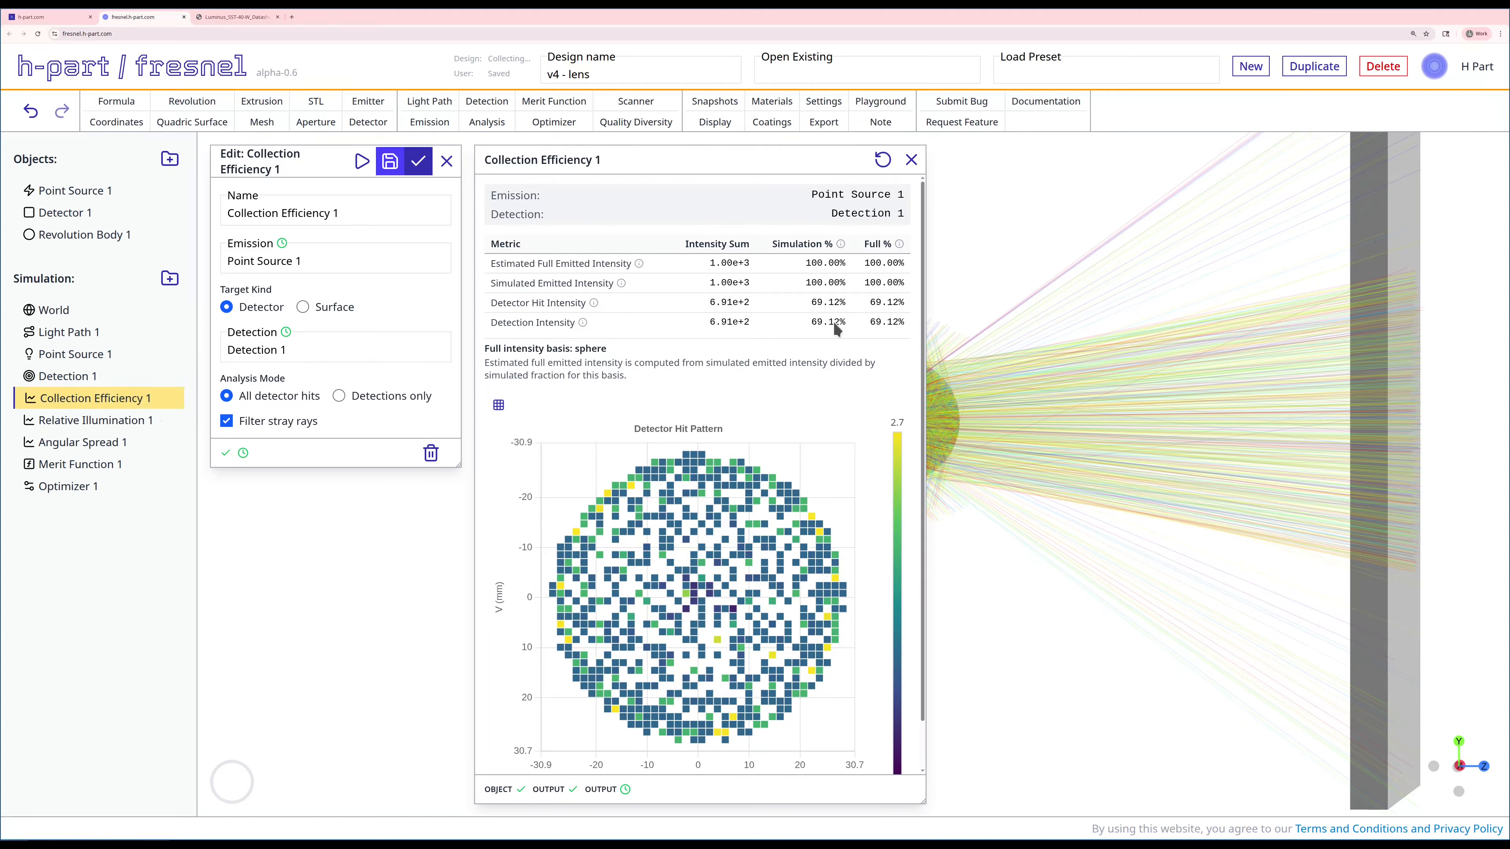
left_click(911, 160)
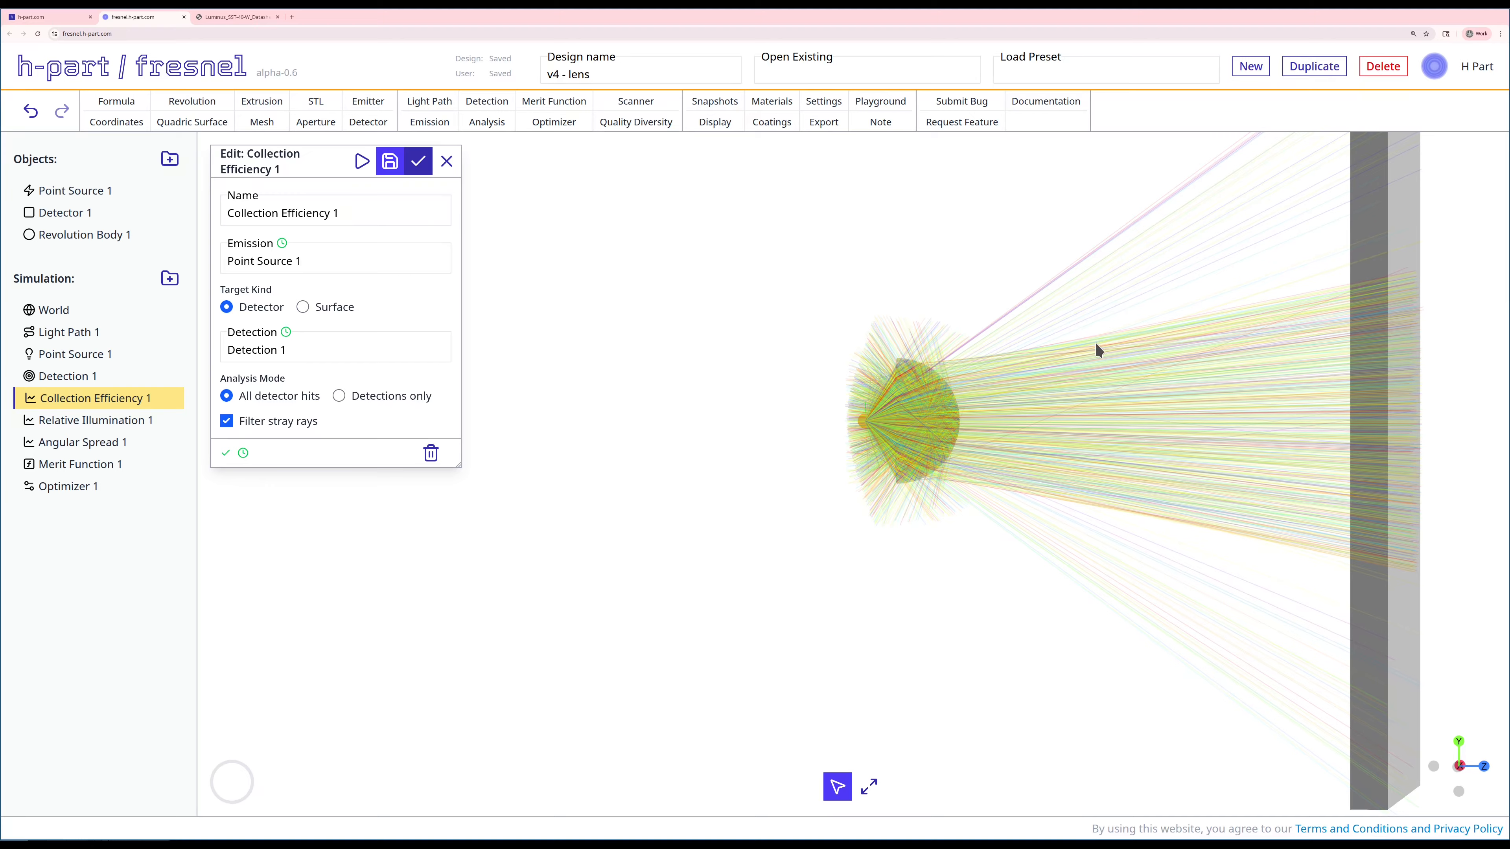
left_click(446, 160)
Calculate Relative Illumination 1 and compare its relative intensity curve with the rays reaching the detector
right_click(75, 420)
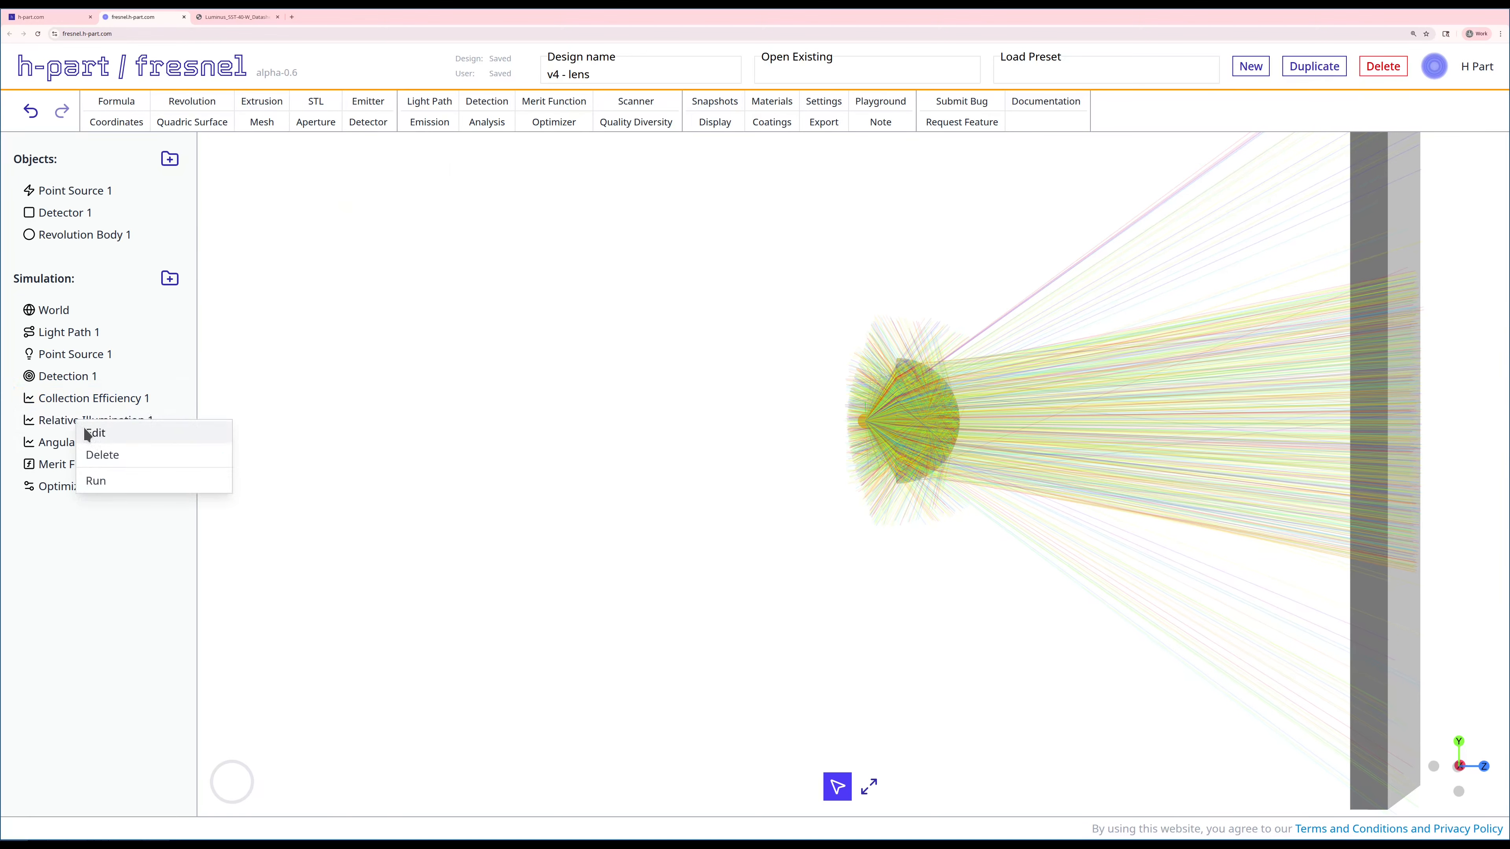
left_click(89, 433)
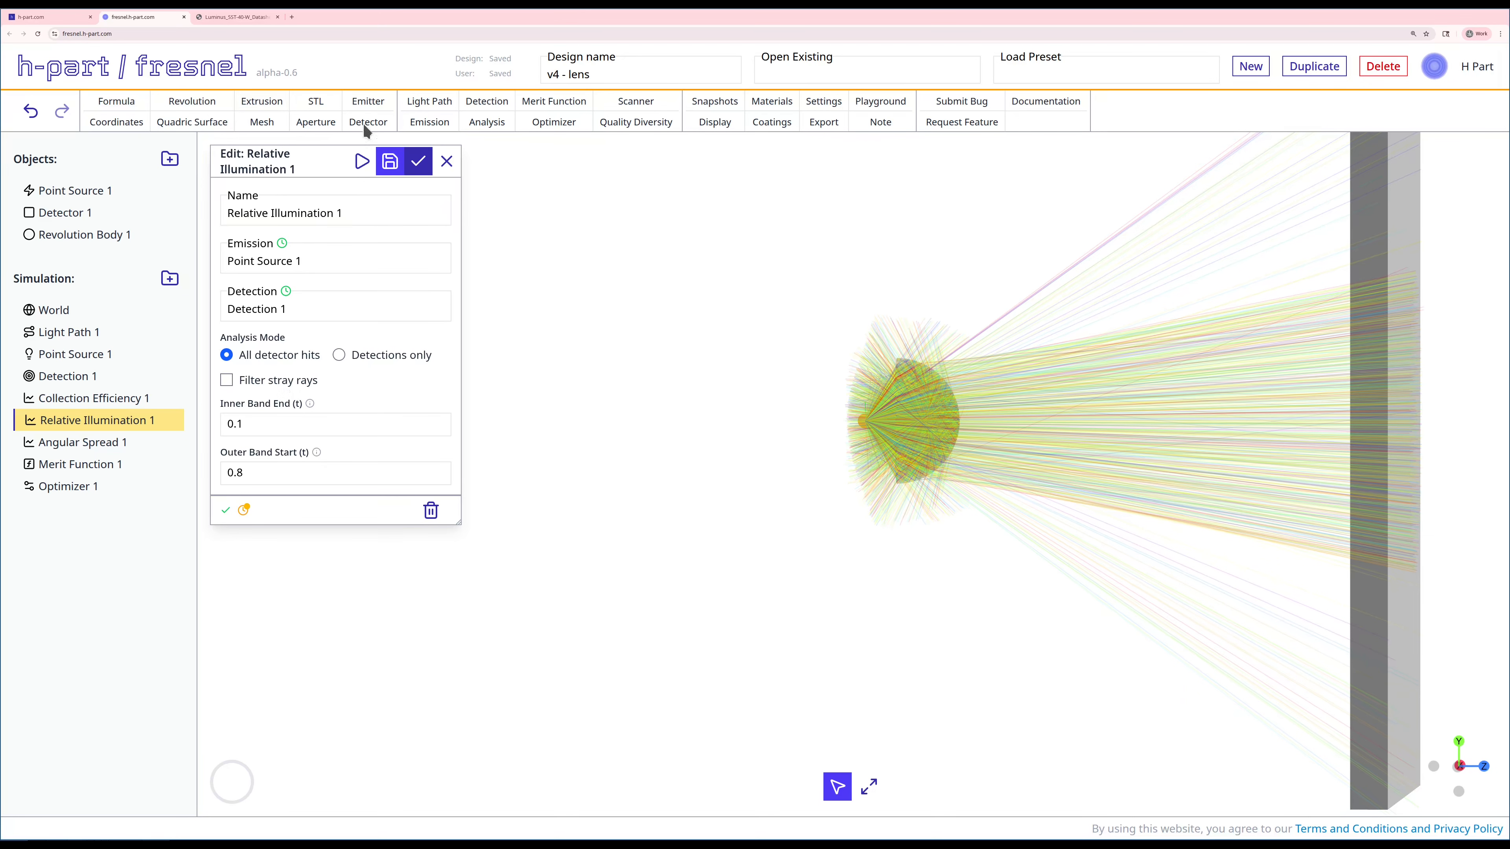
left_click(362, 161)
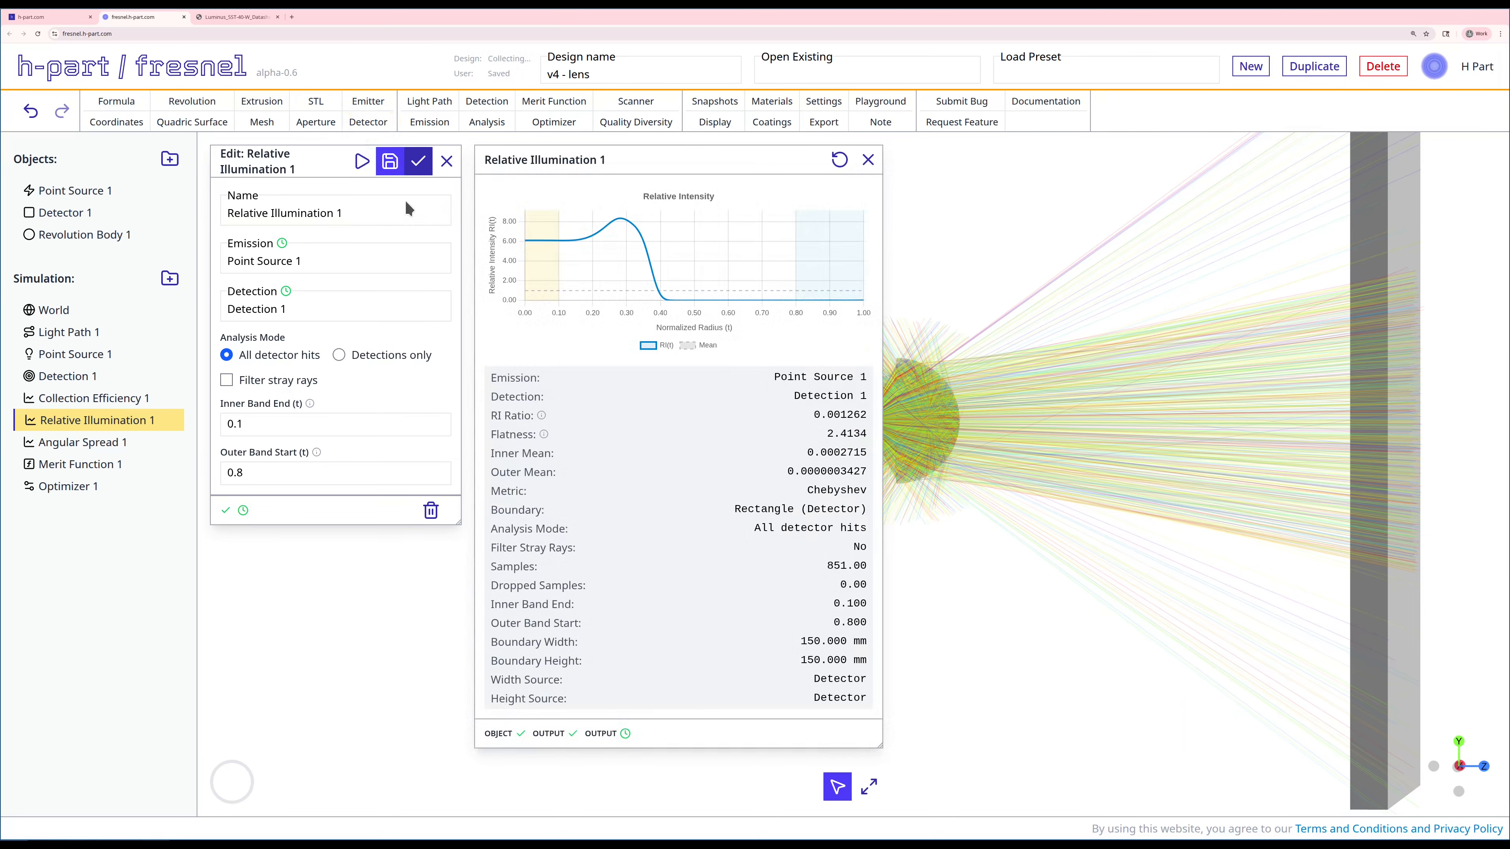
scroll(1129, 360, "down", 5)
left_click_drag(951, 374, 1059, 360)
mouse_move(531, 248)
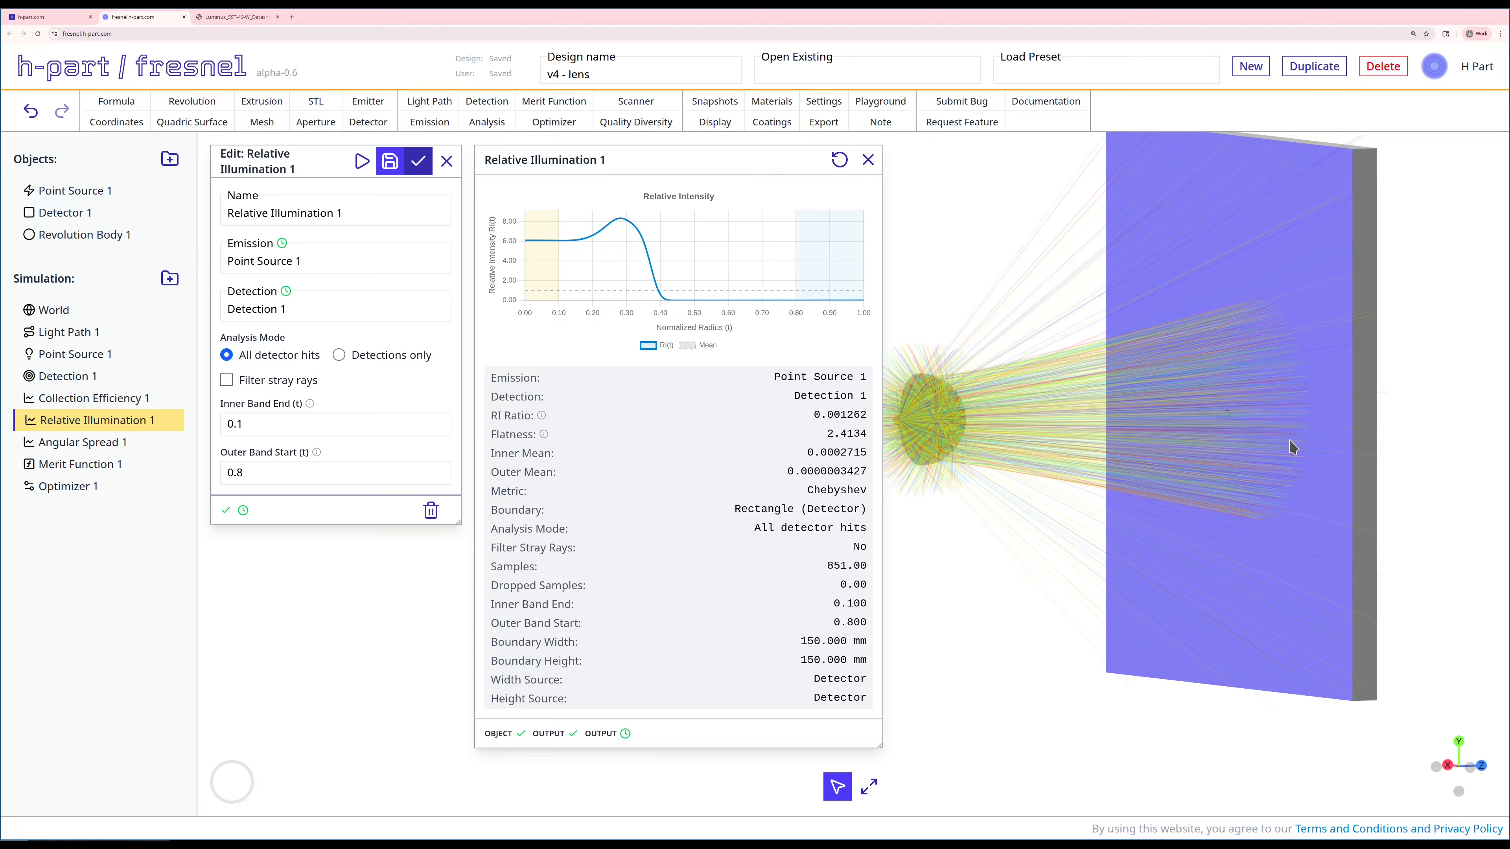
Hide the stray rays in the view and update Relative Illumination 1 with stray ray filtering enabled
key("s")
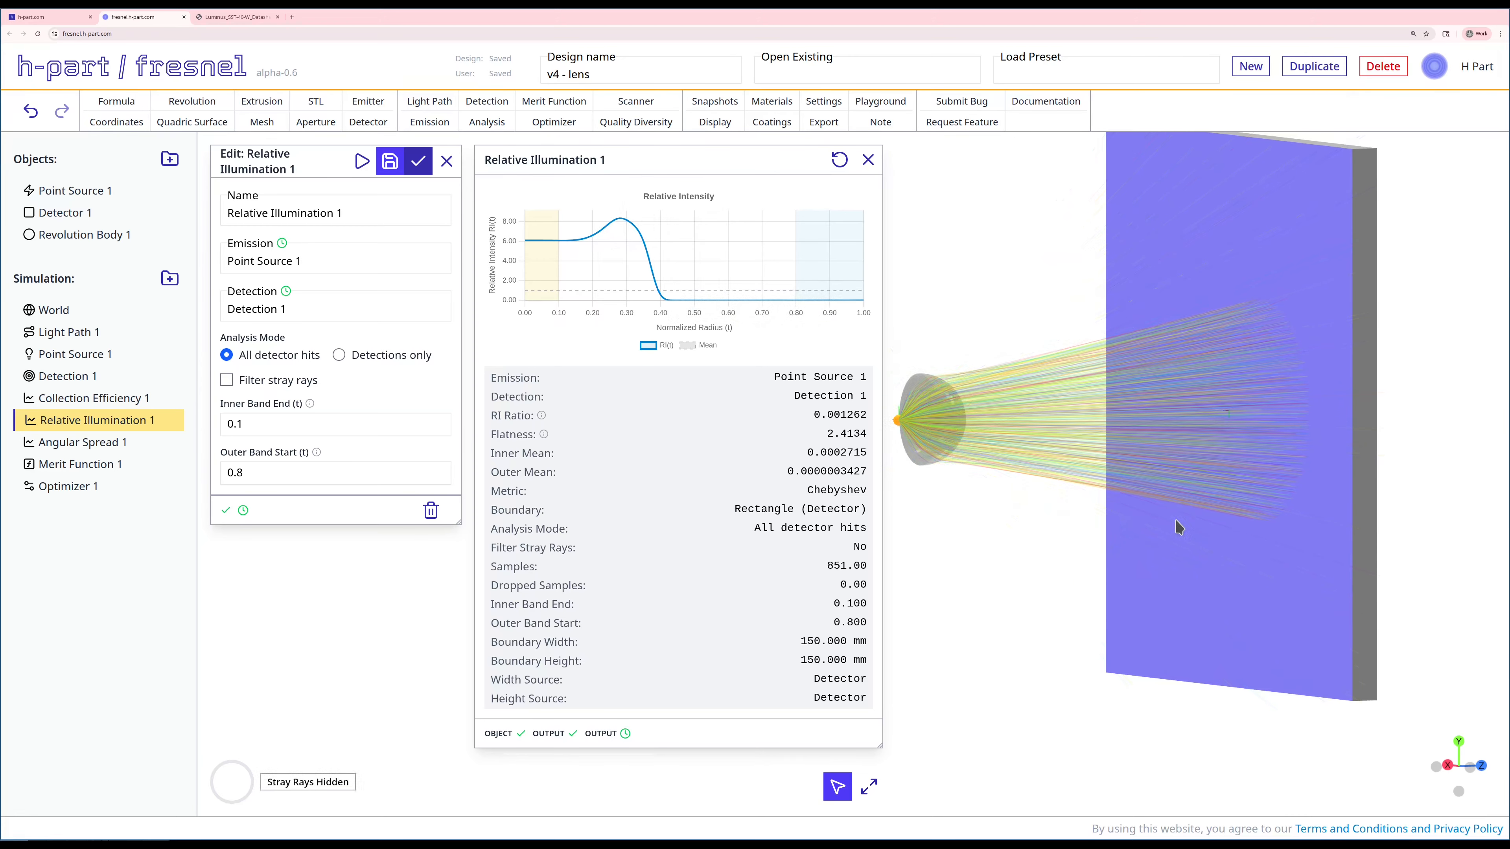
mouse_move(565, 254)
left_click(272, 385)
left_click(390, 166)
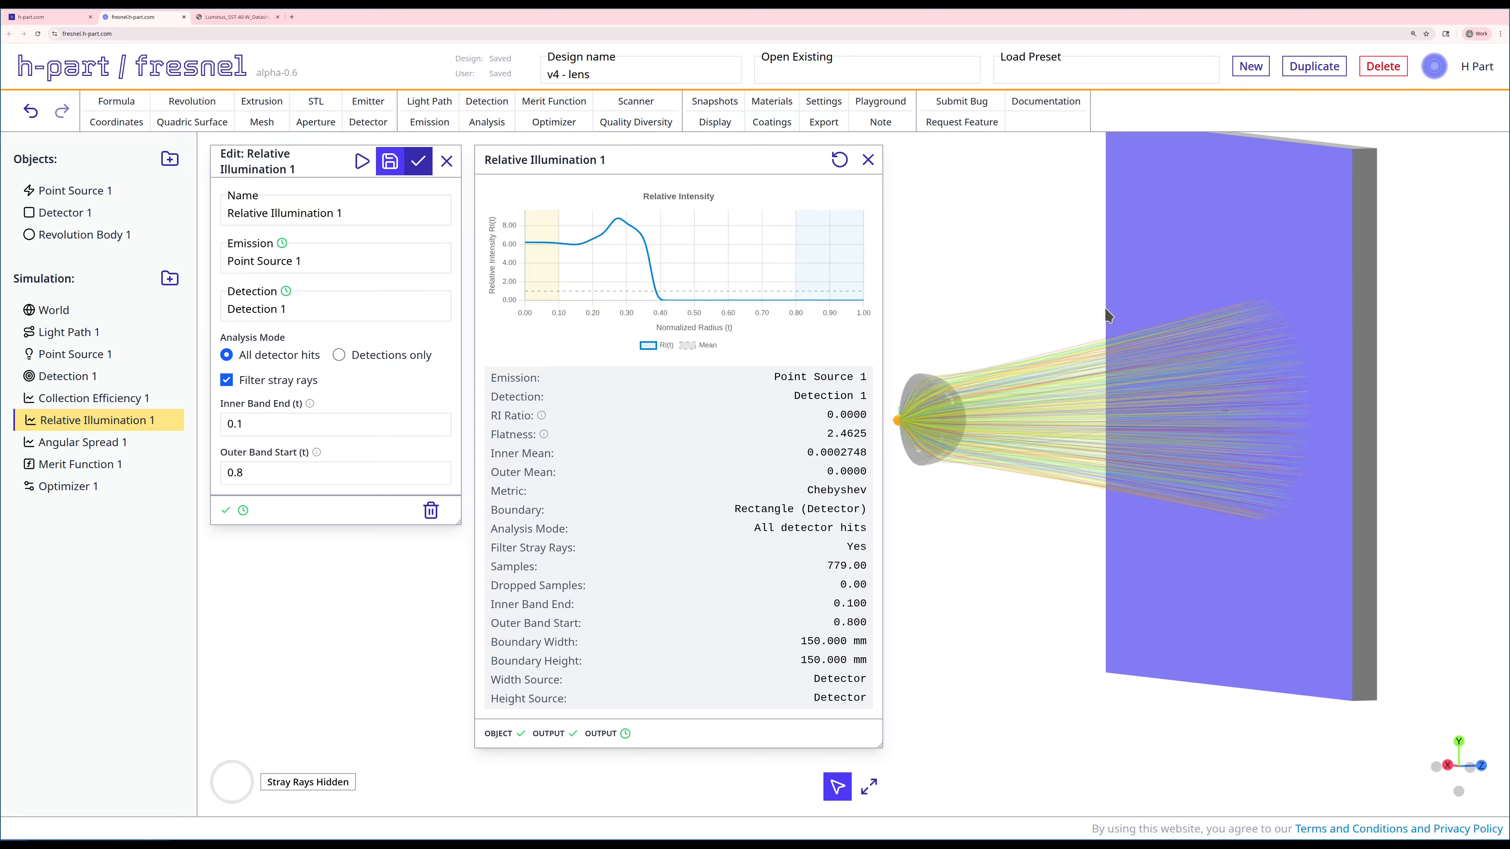
Enable a symmetric section view of the model along X at +/- 1 mm
left_click_drag(1103, 307, 1058, 298)
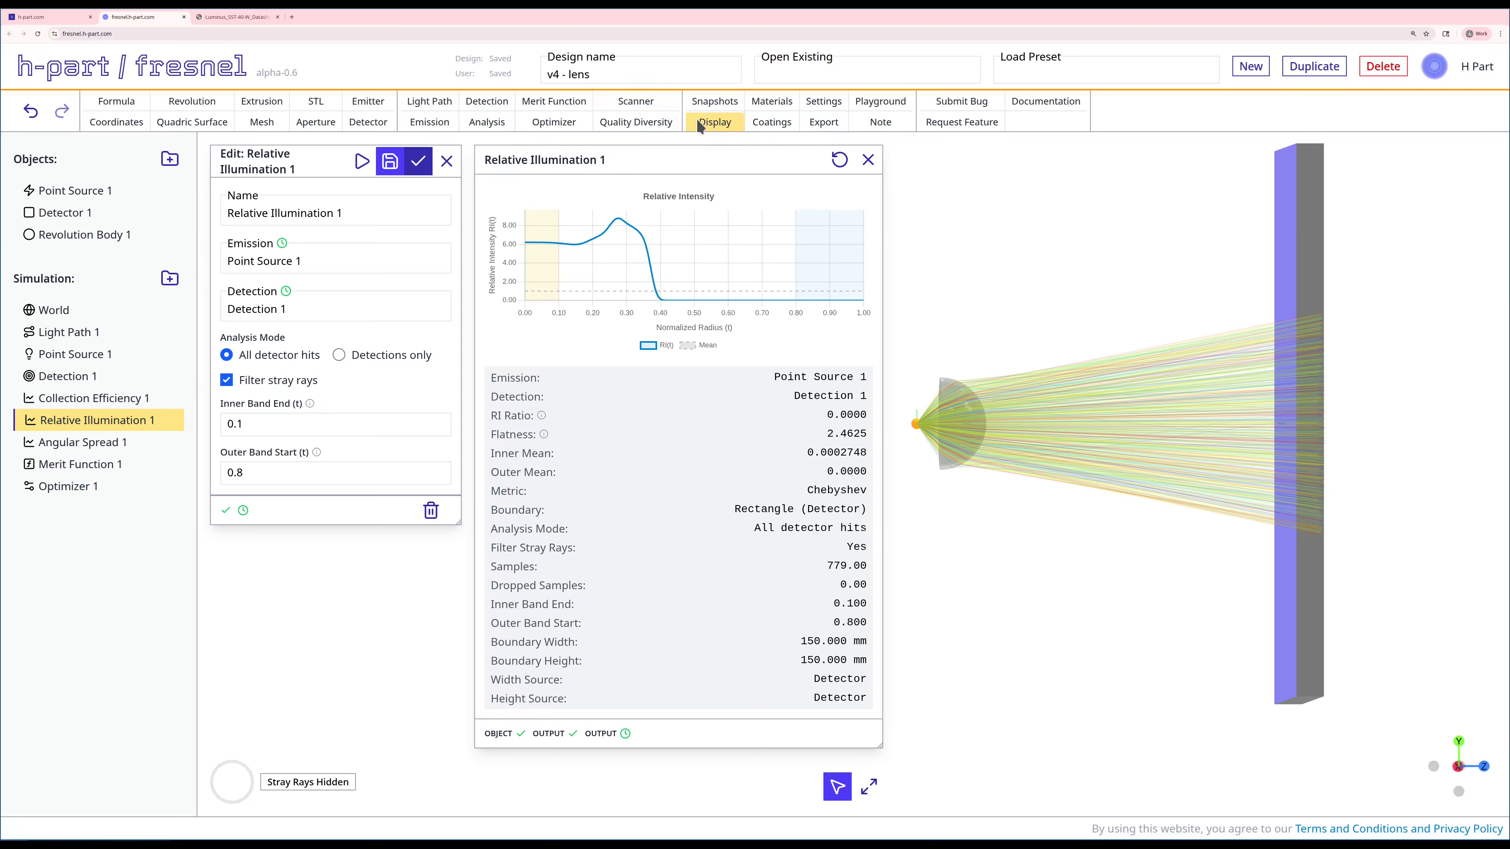
left_click(708, 122)
left_click_drag(566, 724, 432, 223)
left_click(383, 612)
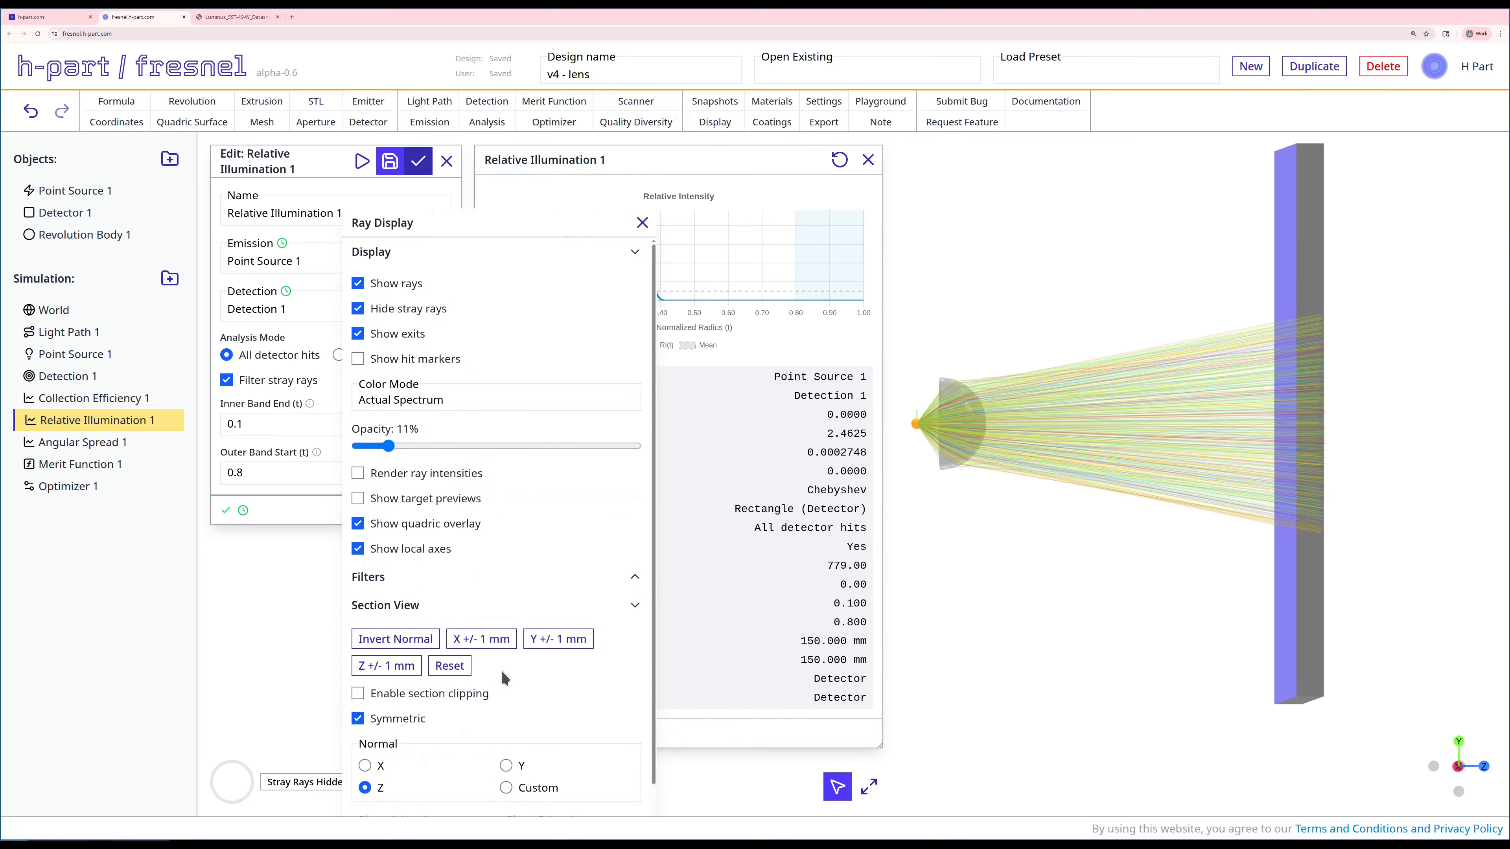
left_click(482, 640)
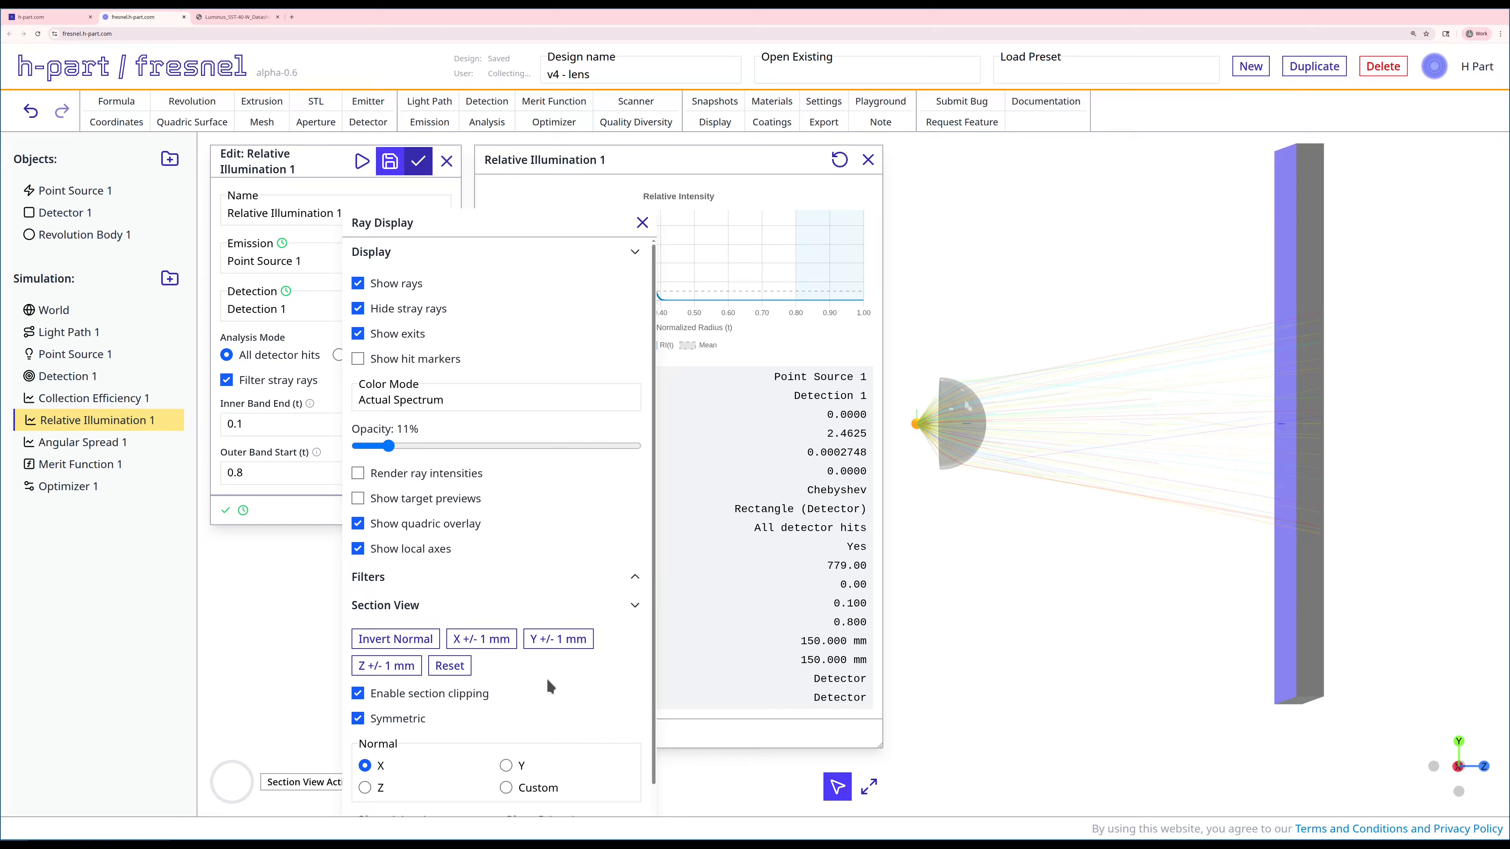
Try ray opacities of 30% and 100% with the symmetric X section planes at about 5.36, 0.96 and 1.96 mm
scroll(511, 648, "down", 1)
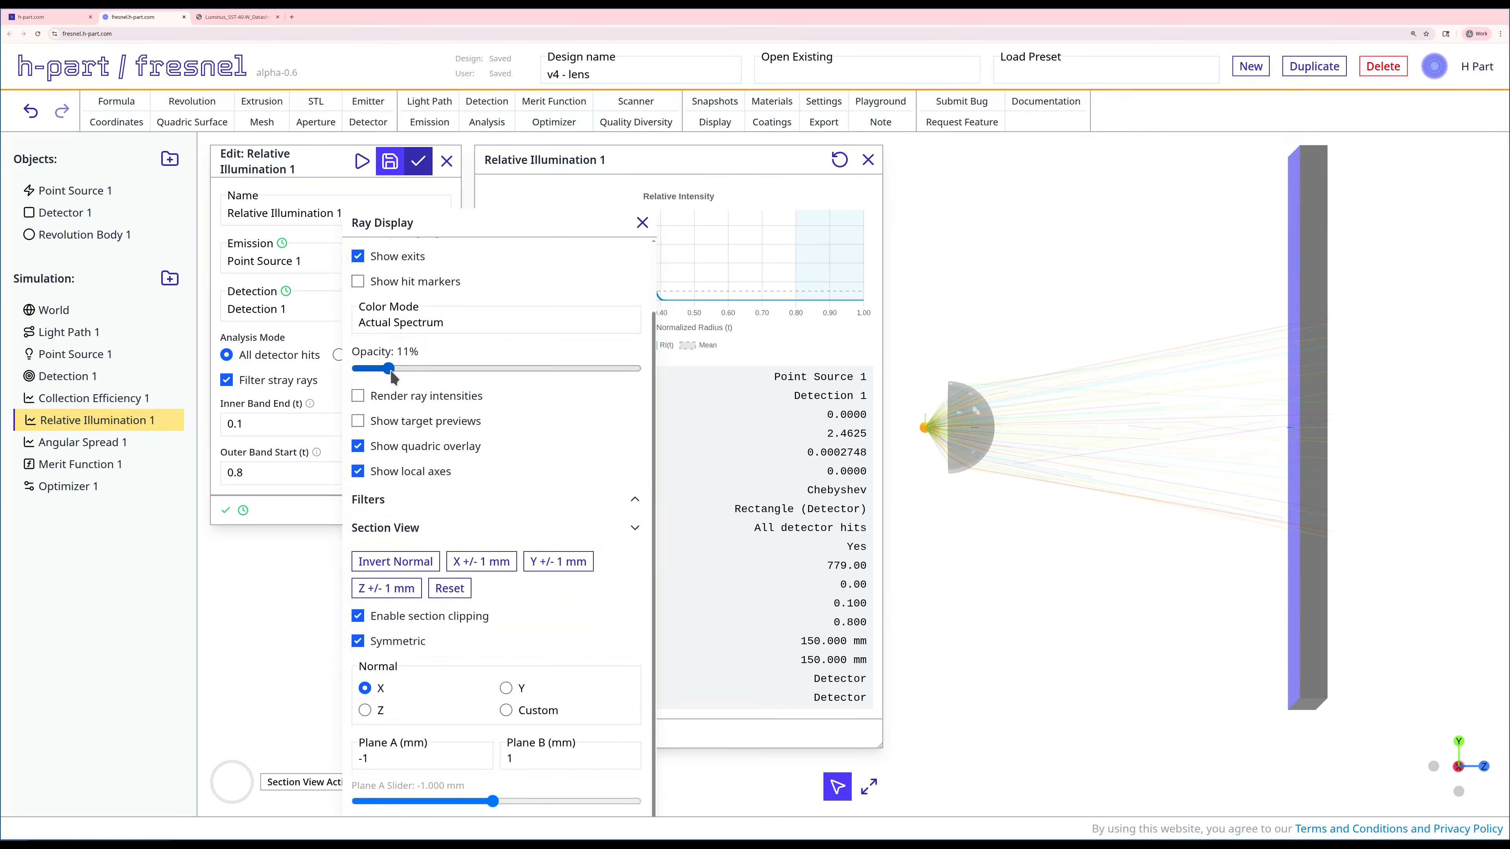
left_click_drag(390, 369, 444, 381)
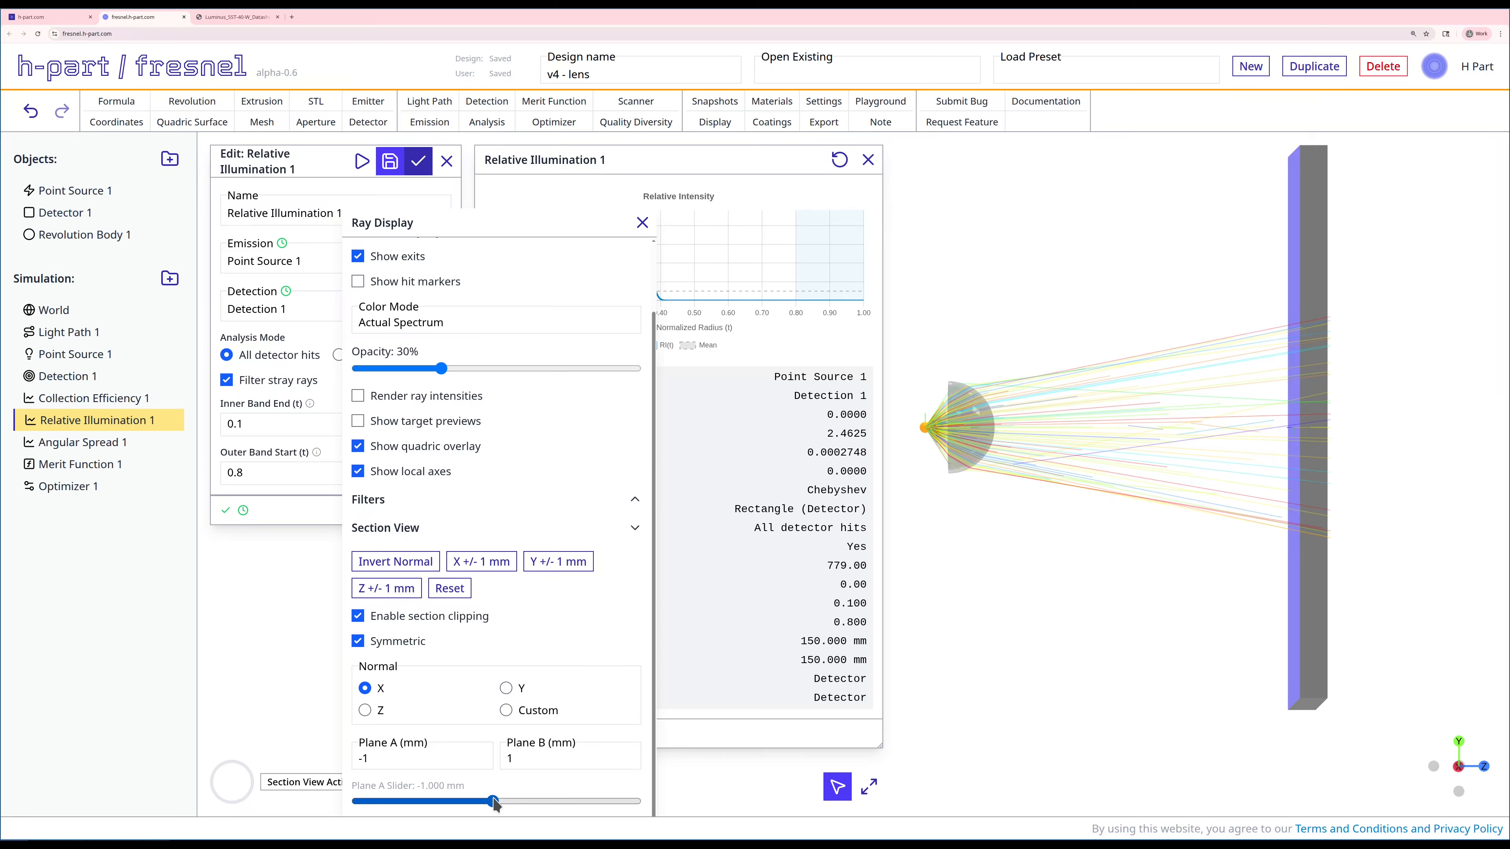
left_click_drag(494, 802, 474, 805)
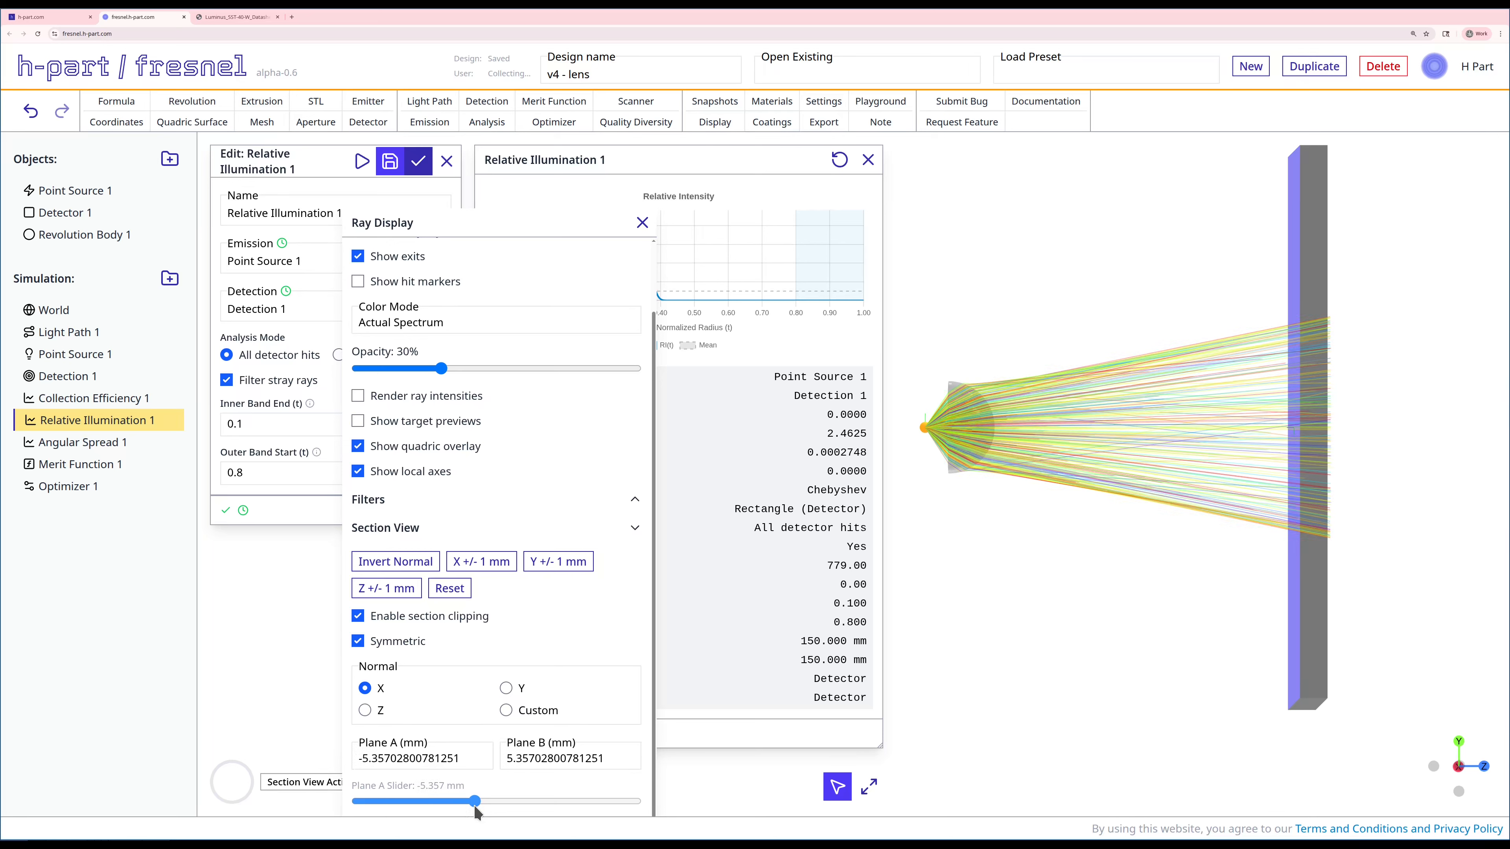
left_click_drag(475, 806, 494, 807)
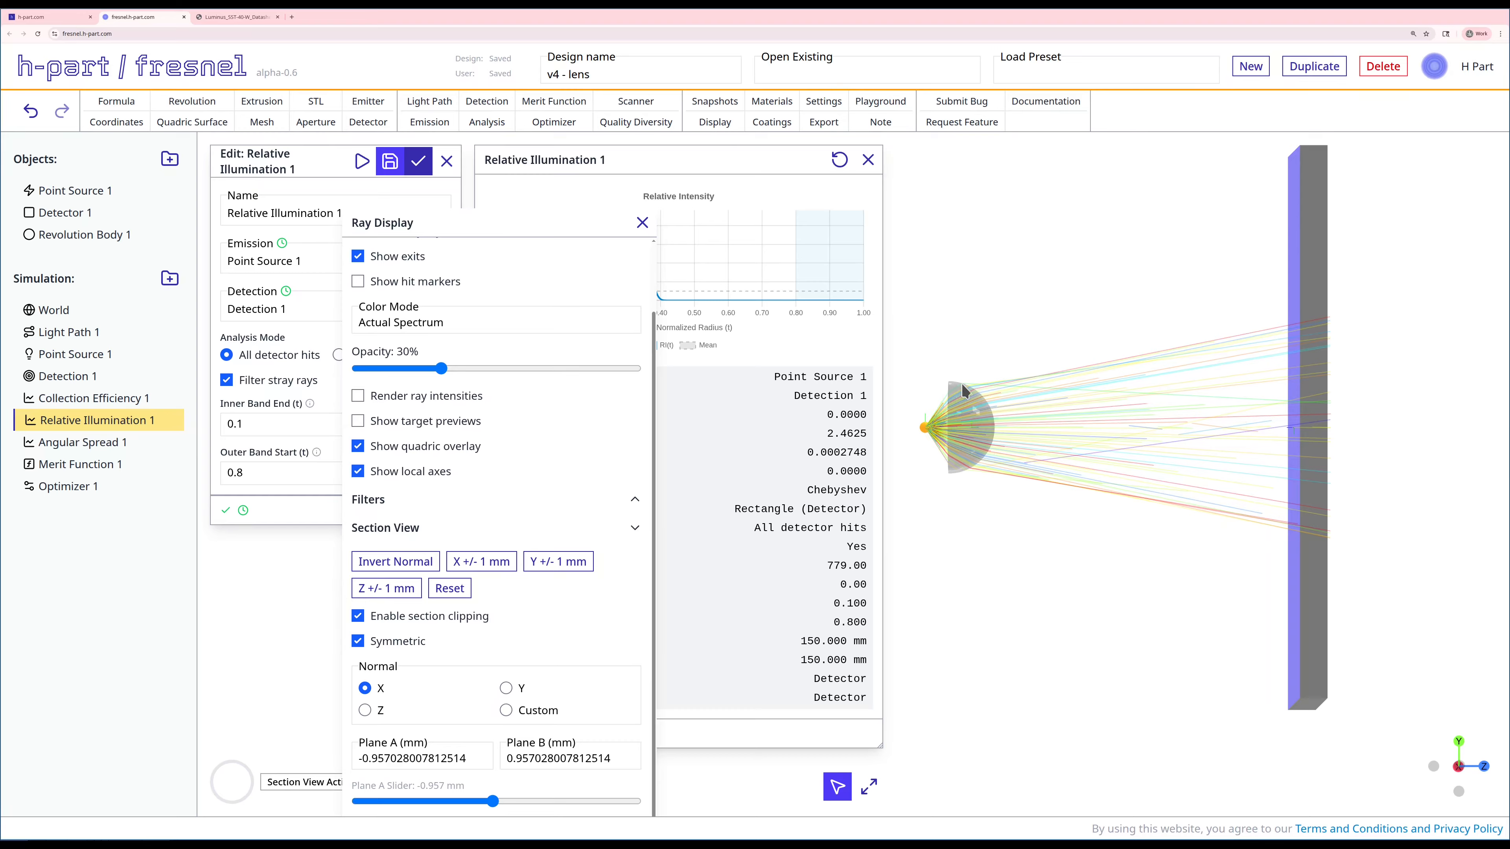
left_click_drag(441, 368, 635, 369)
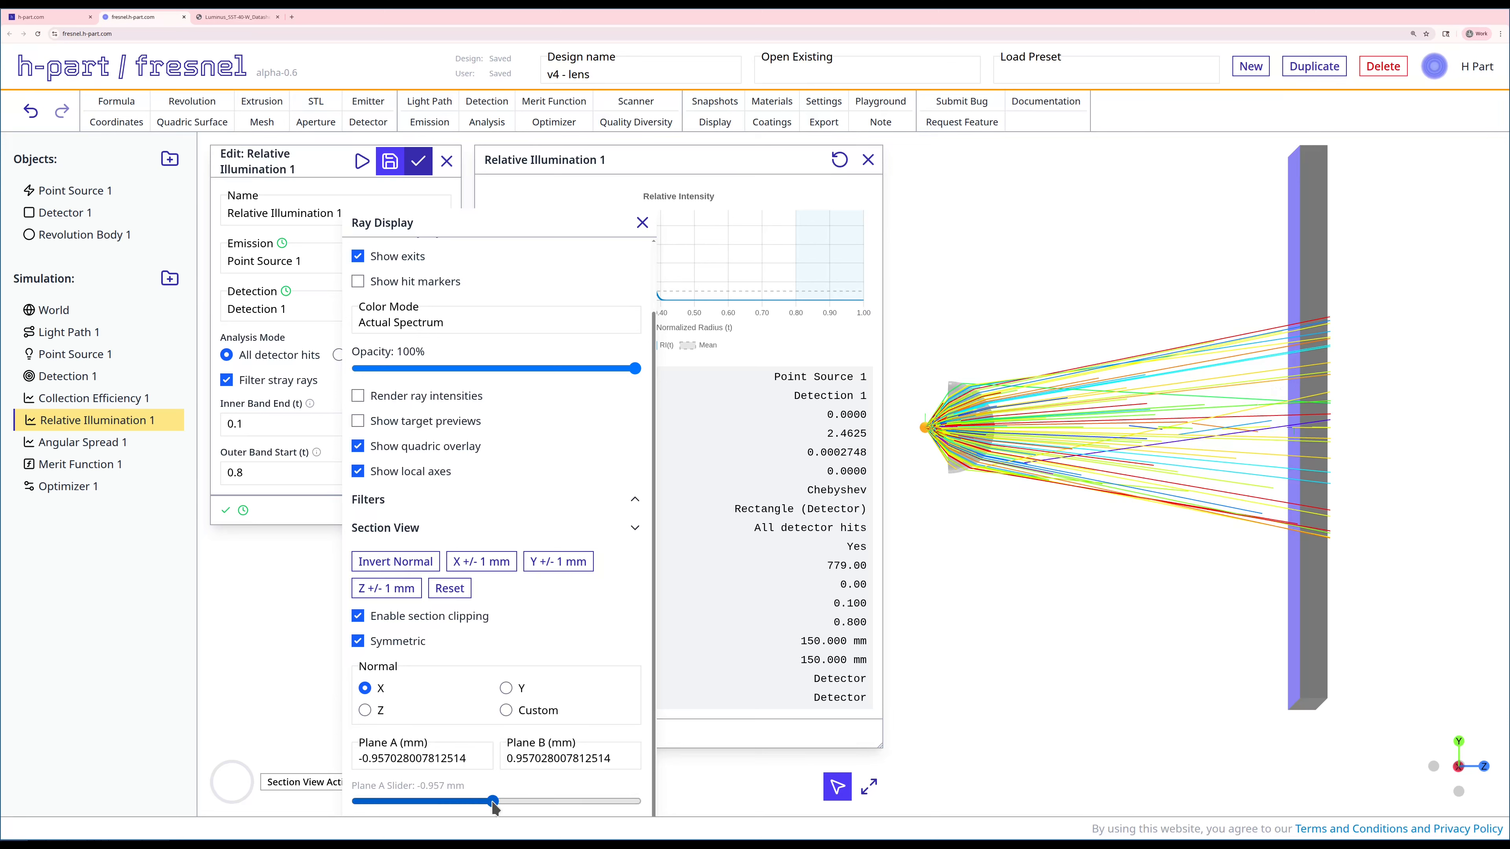
left_click_drag(492, 802, 489, 802)
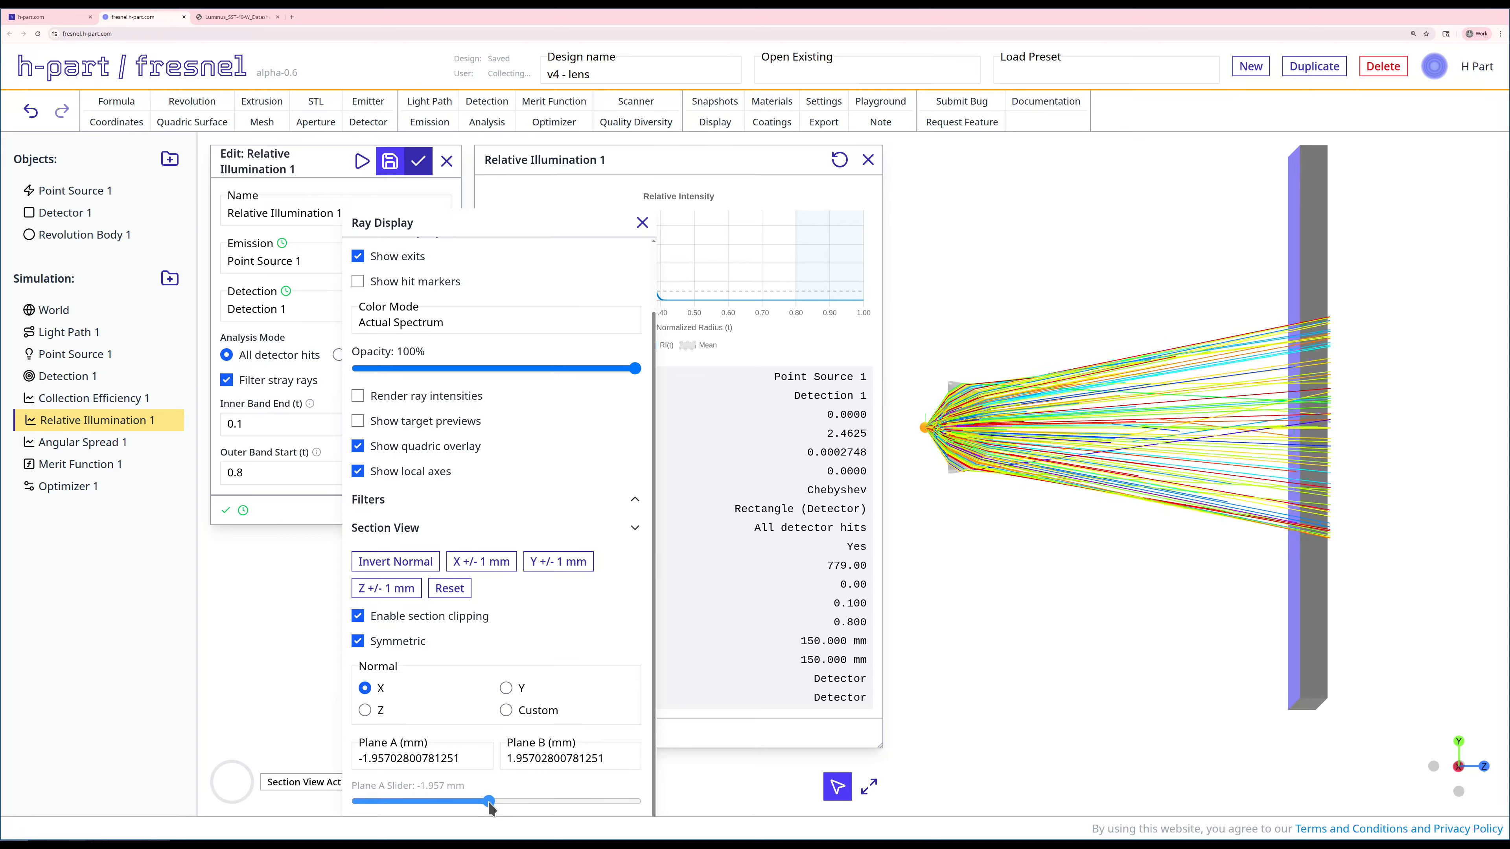
Set the ray opacity to 24% and widen the symmetric X section planes to about 10.26 mm either side
left_click(425, 369)
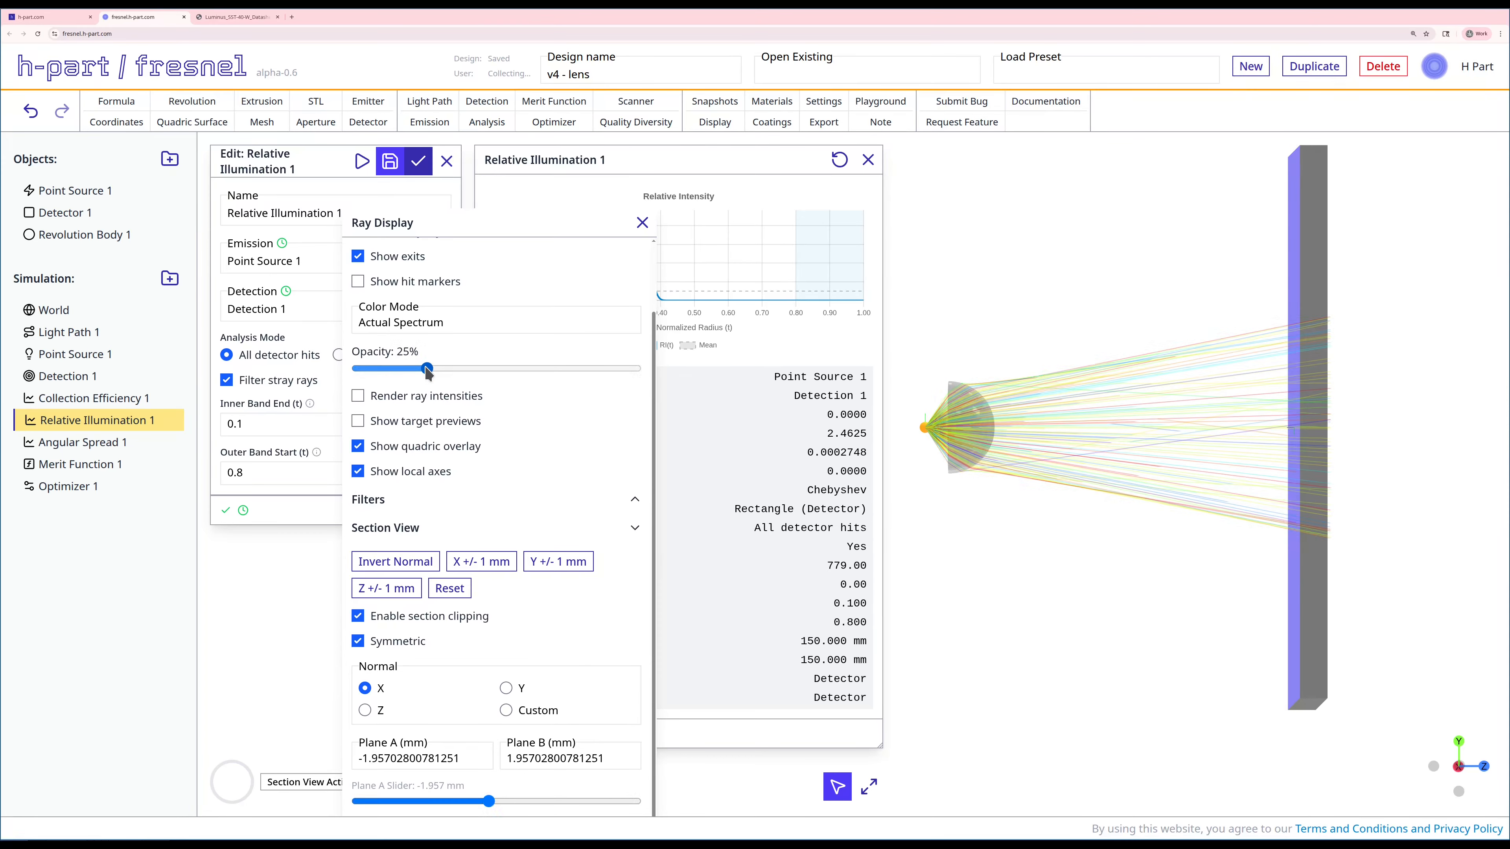
left_click_drag(489, 802, 482, 801)
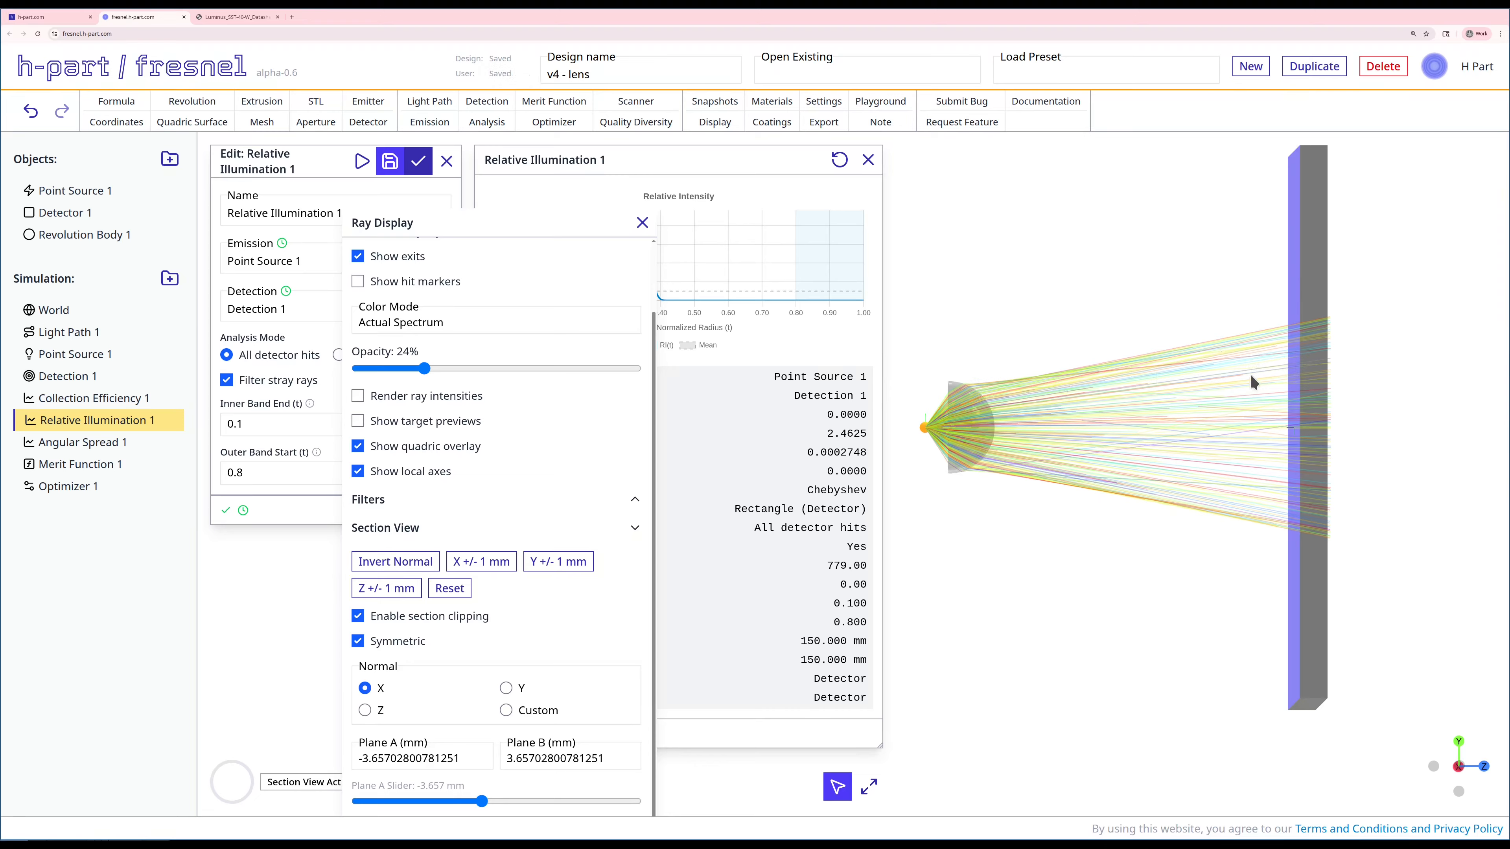
left_click_drag(482, 801, 454, 805)
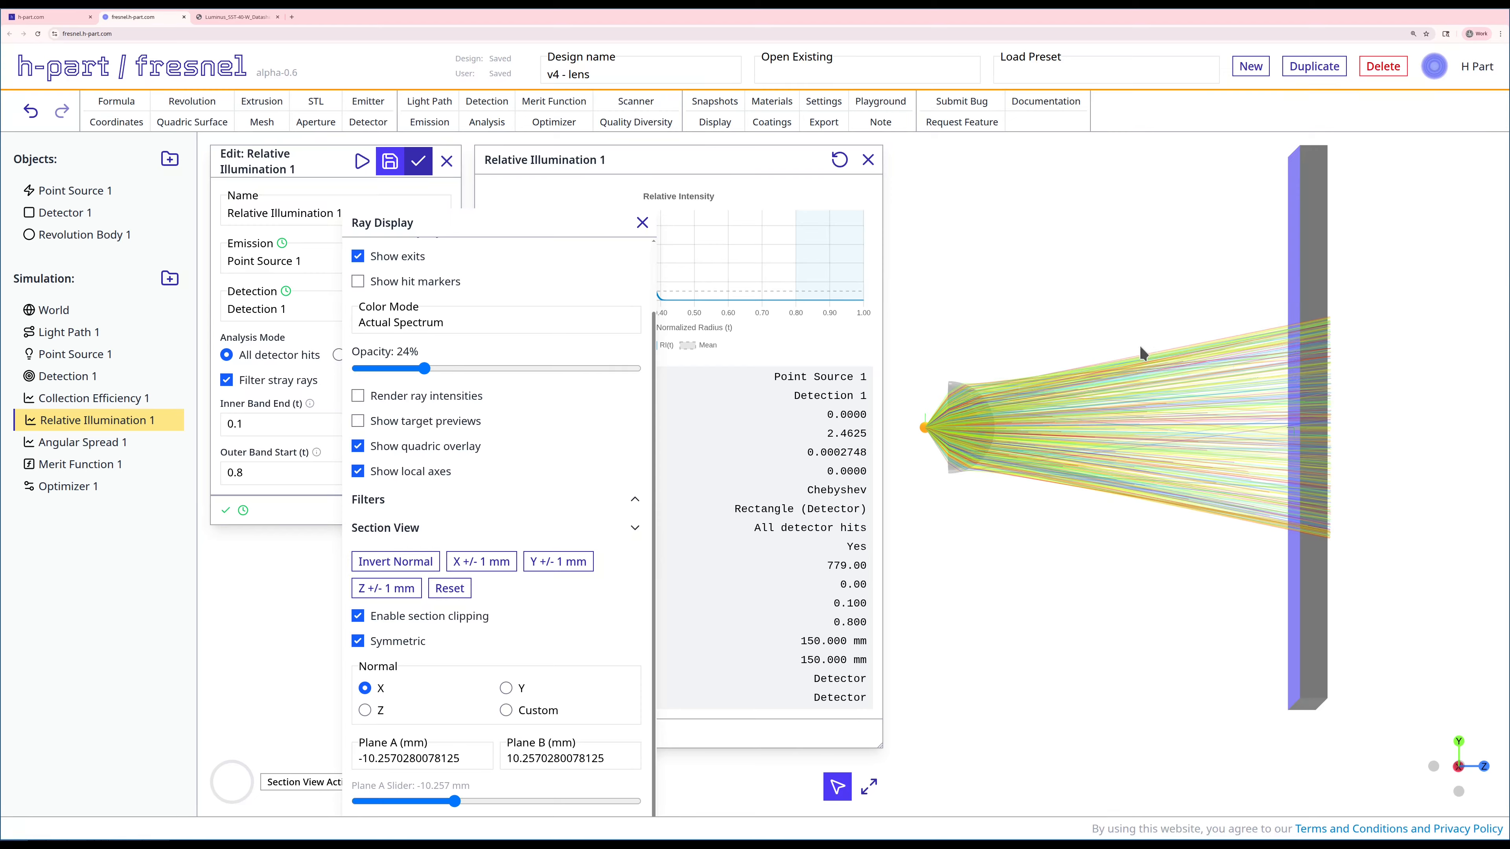
left_click(642, 223)
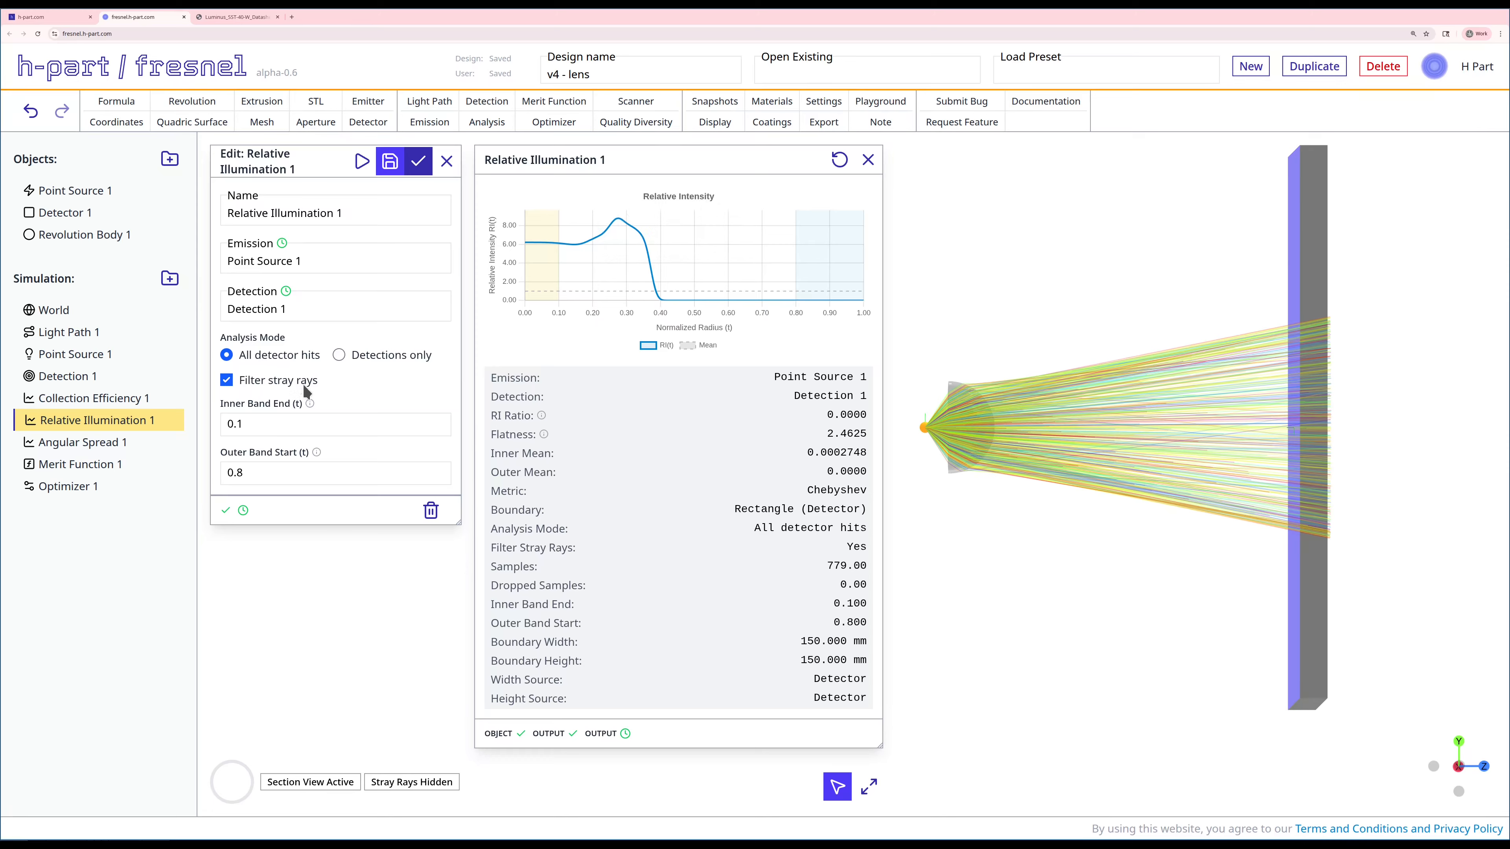
Inspect the peak of the relative intensity curve and close the Relative Illumination 1 results and settings
mouse_move(620, 228)
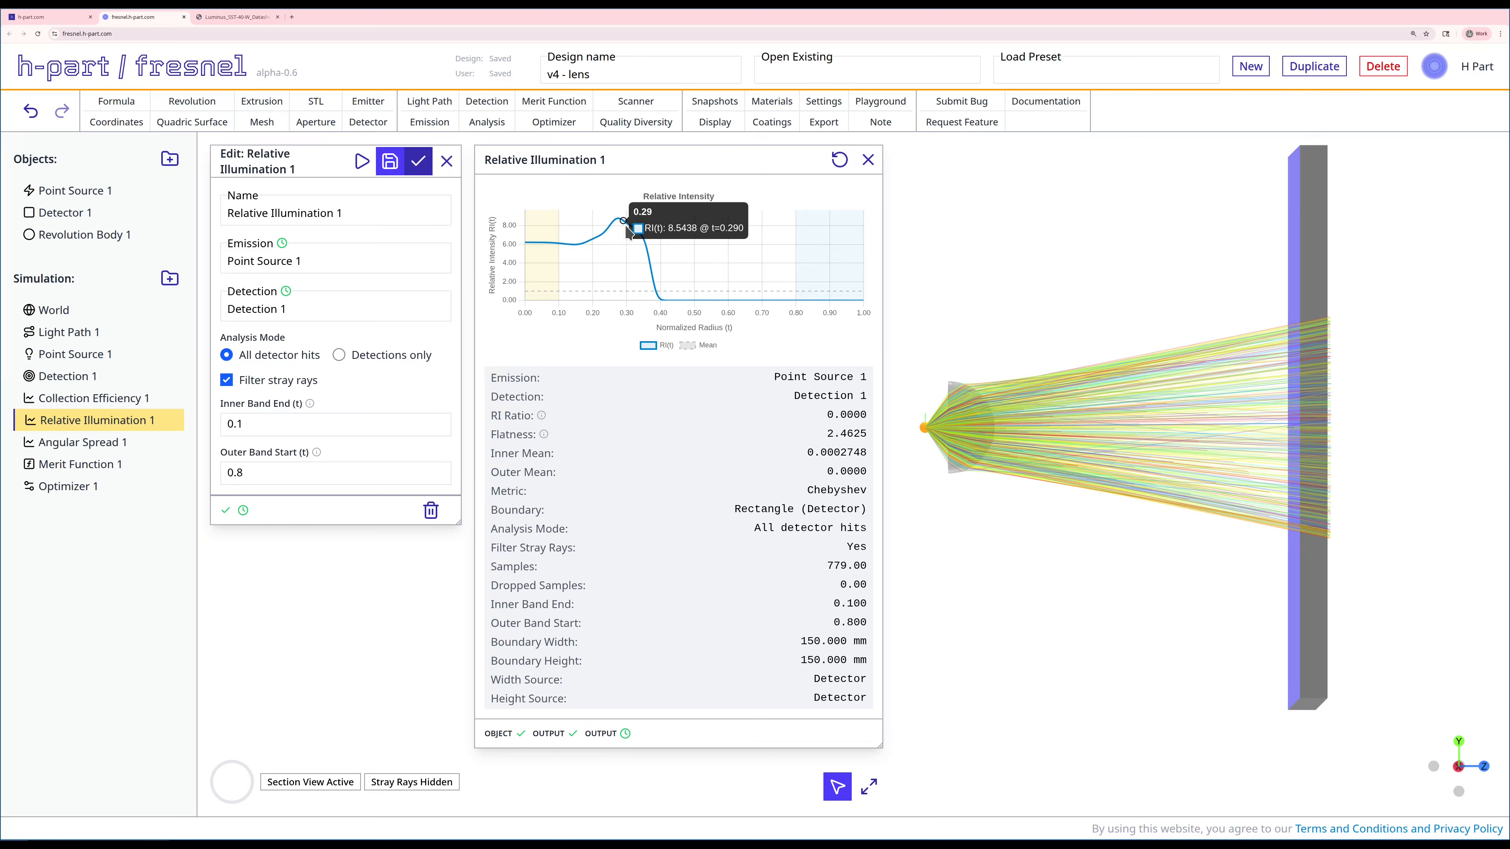
left_click(868, 162)
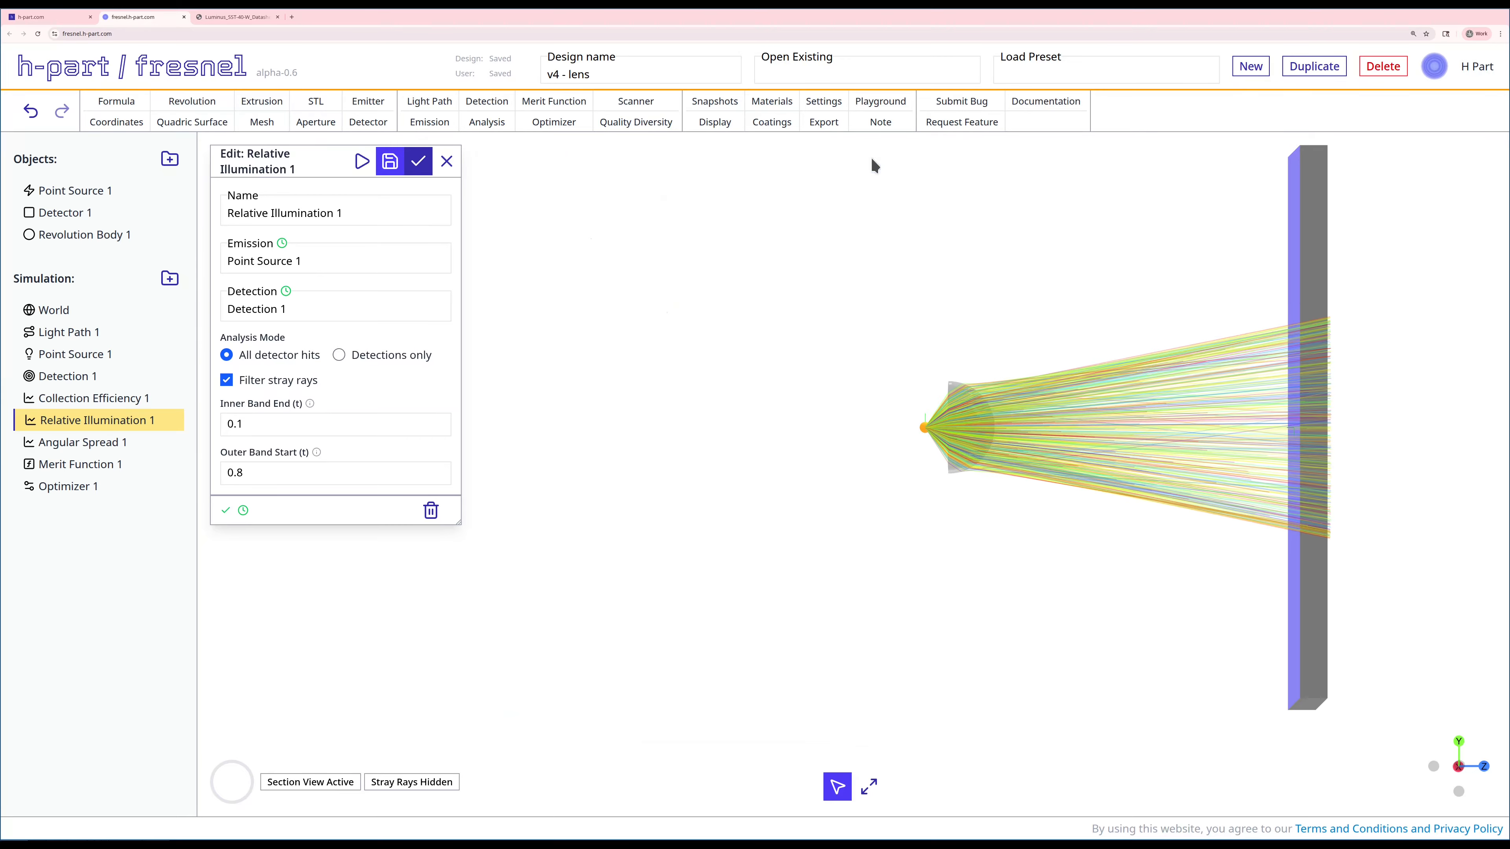
left_click(447, 162)
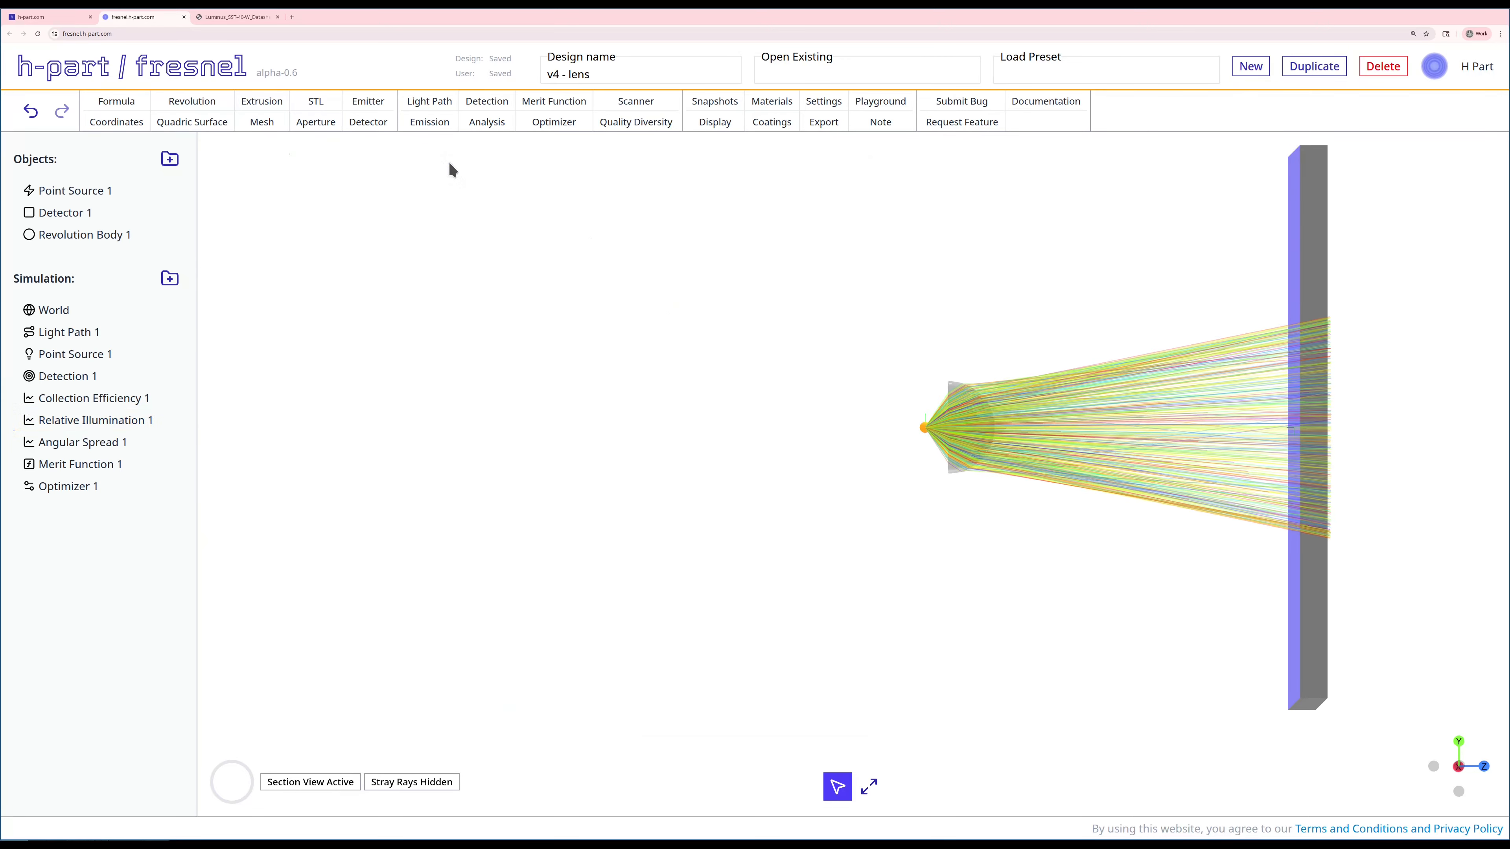
Start a 1D scanner with Revolution Body 1/position/z_mm as the scanned input
left_click(635, 101)
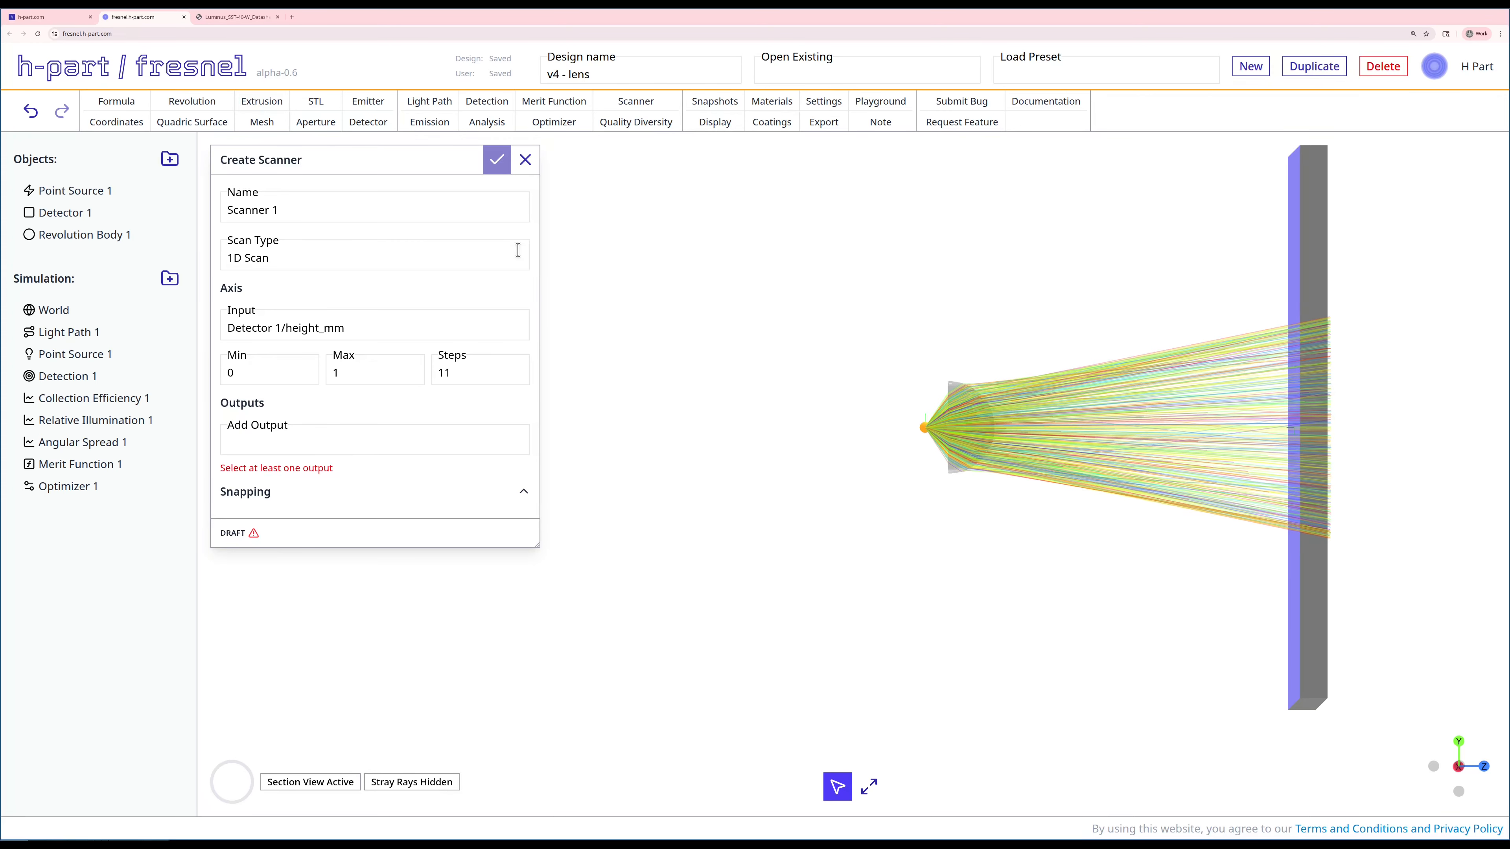
left_click(378, 327)
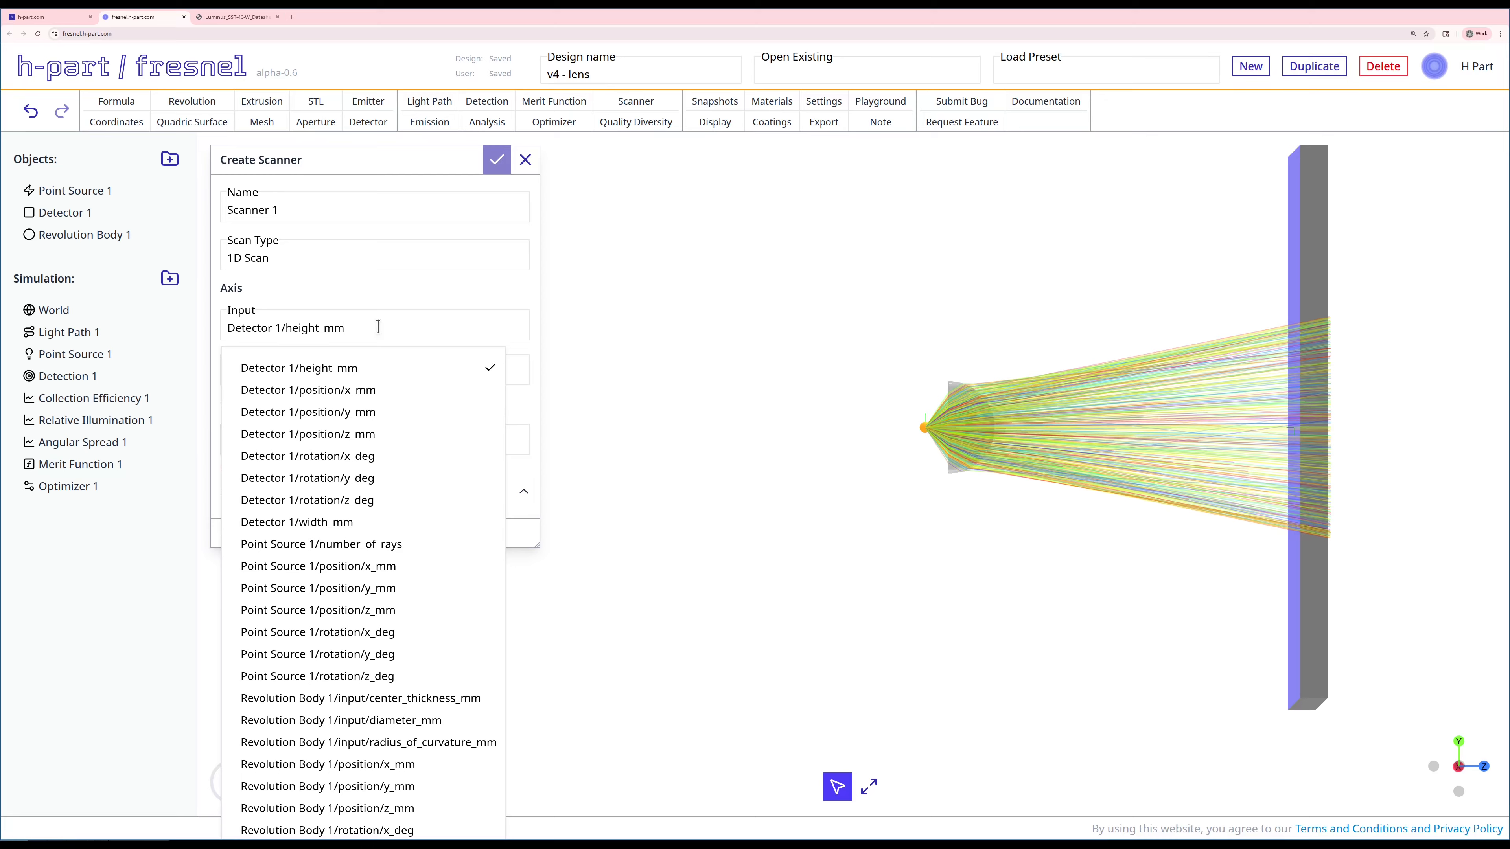
key("ctrl+a")
key("BackSpace")
type("revol")
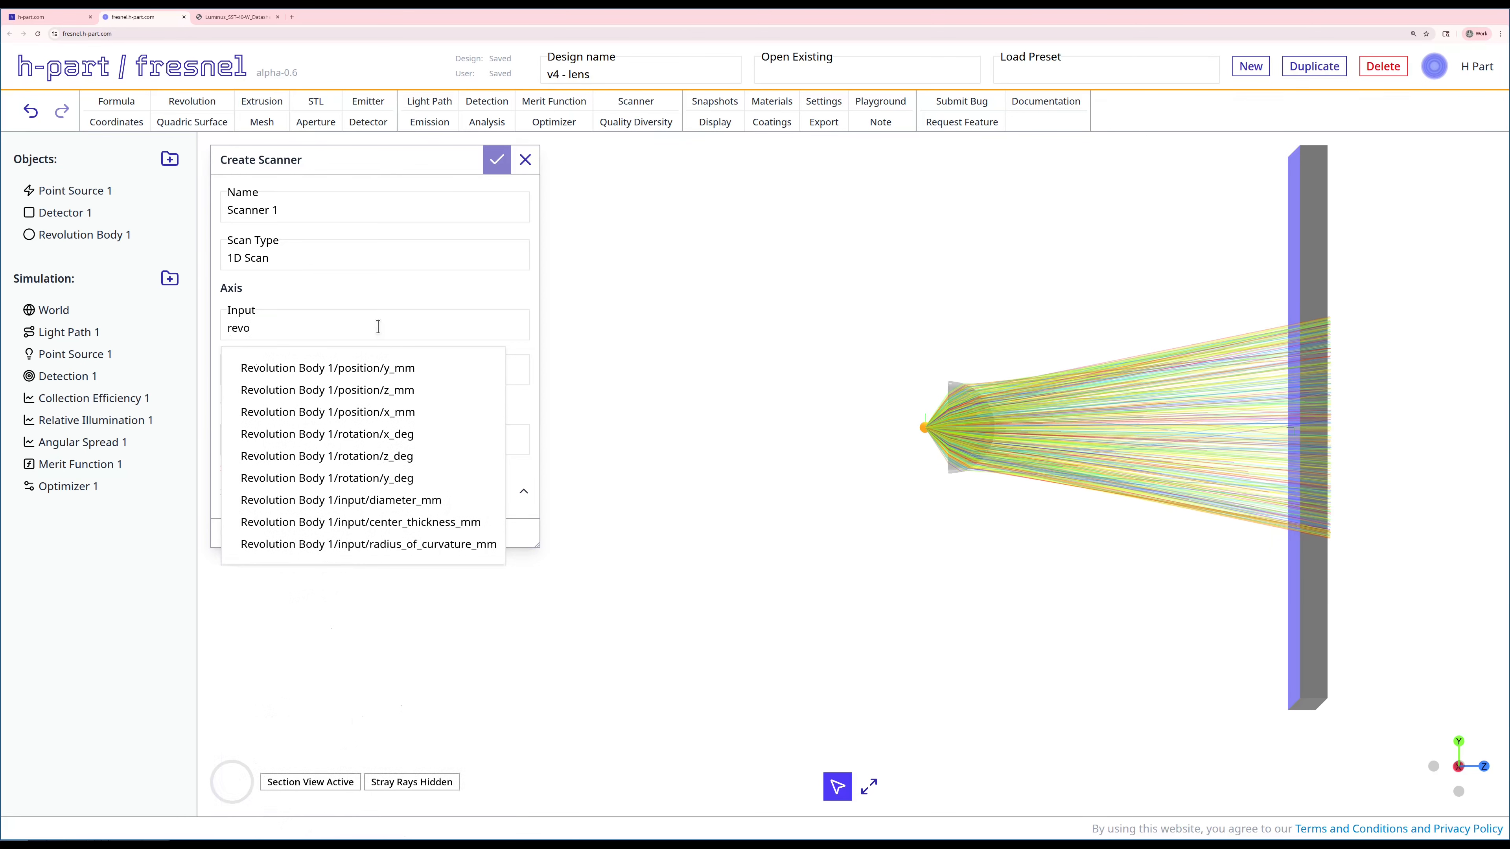
left_click(354, 388)
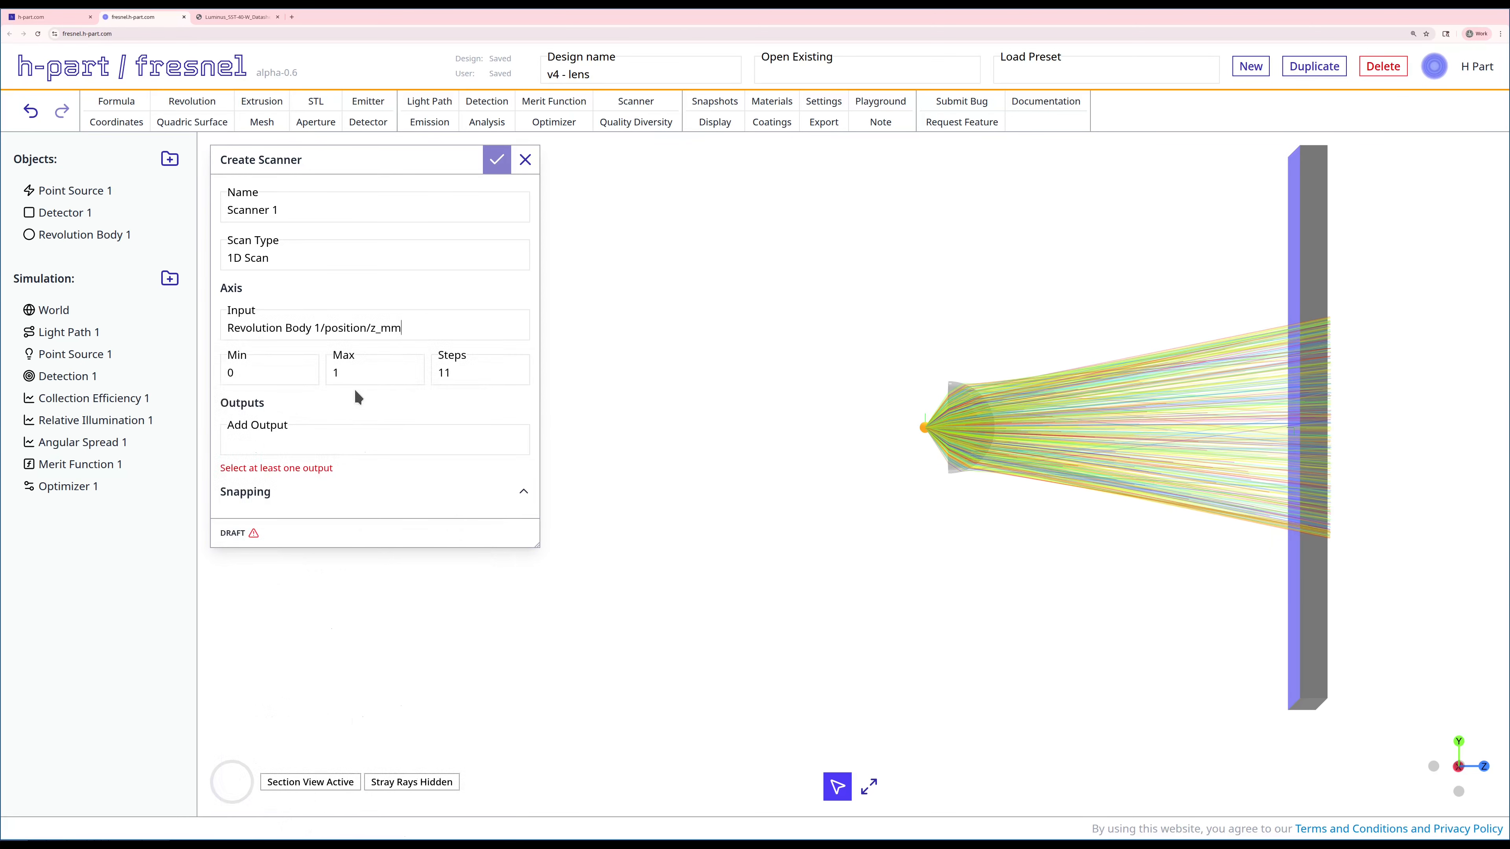
left_click(276, 368)
right_click(83, 234)
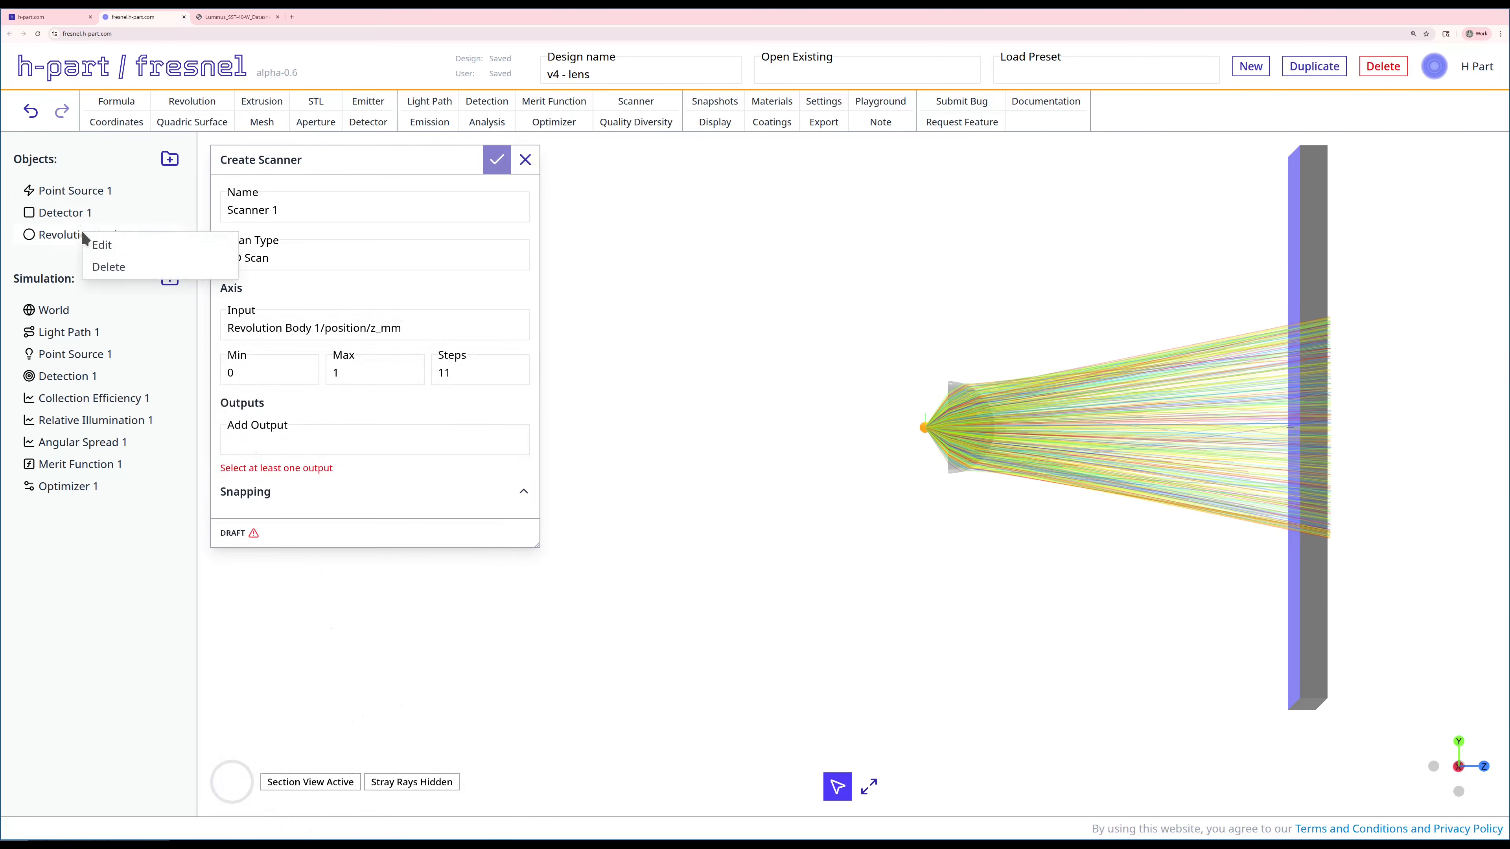
left_click(91, 243)
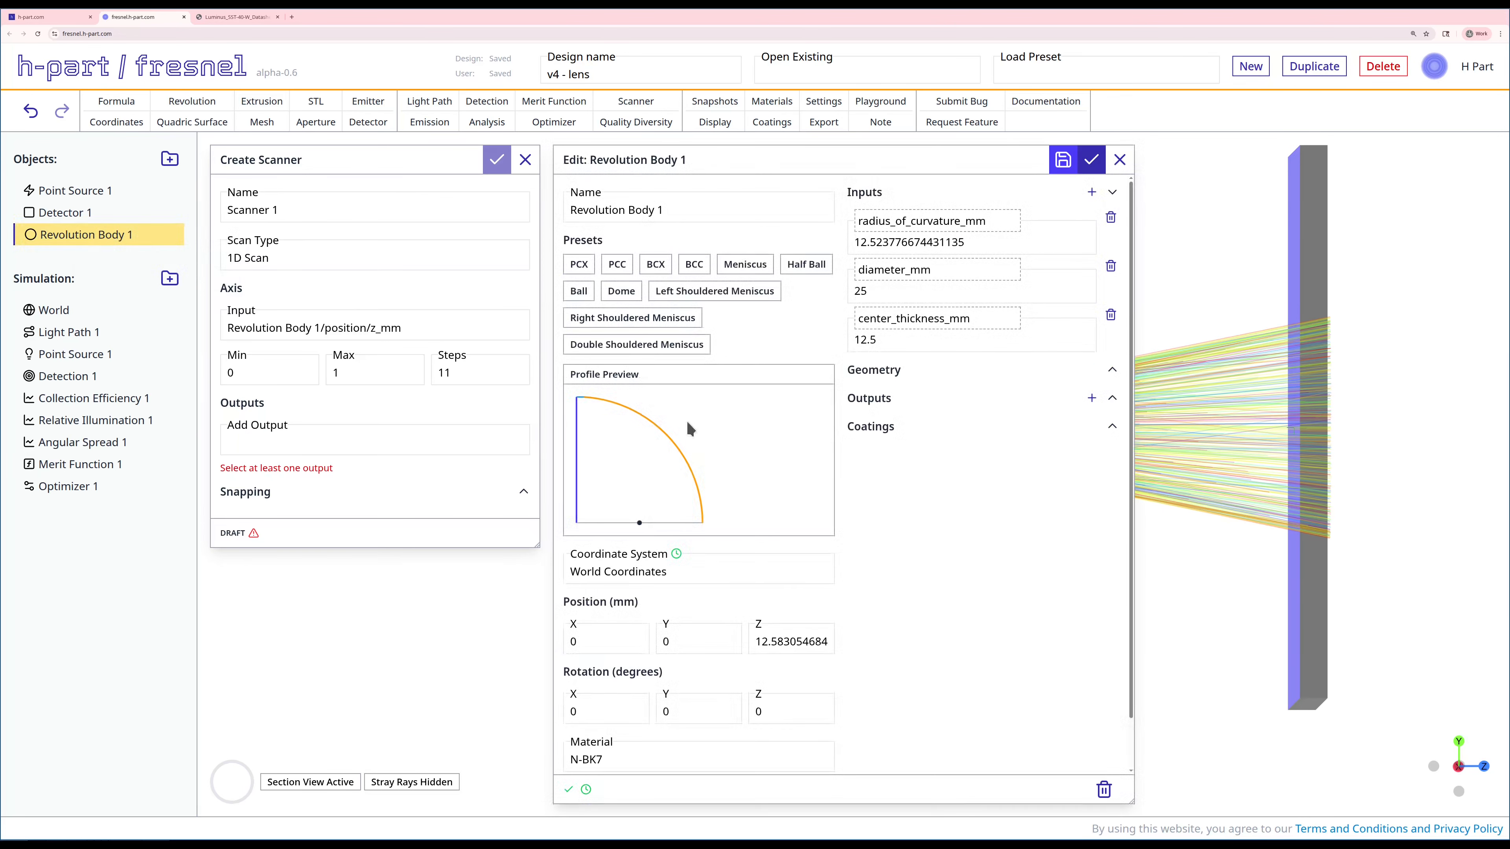
double_click(909, 241)
type("`")
left_click(1120, 159)
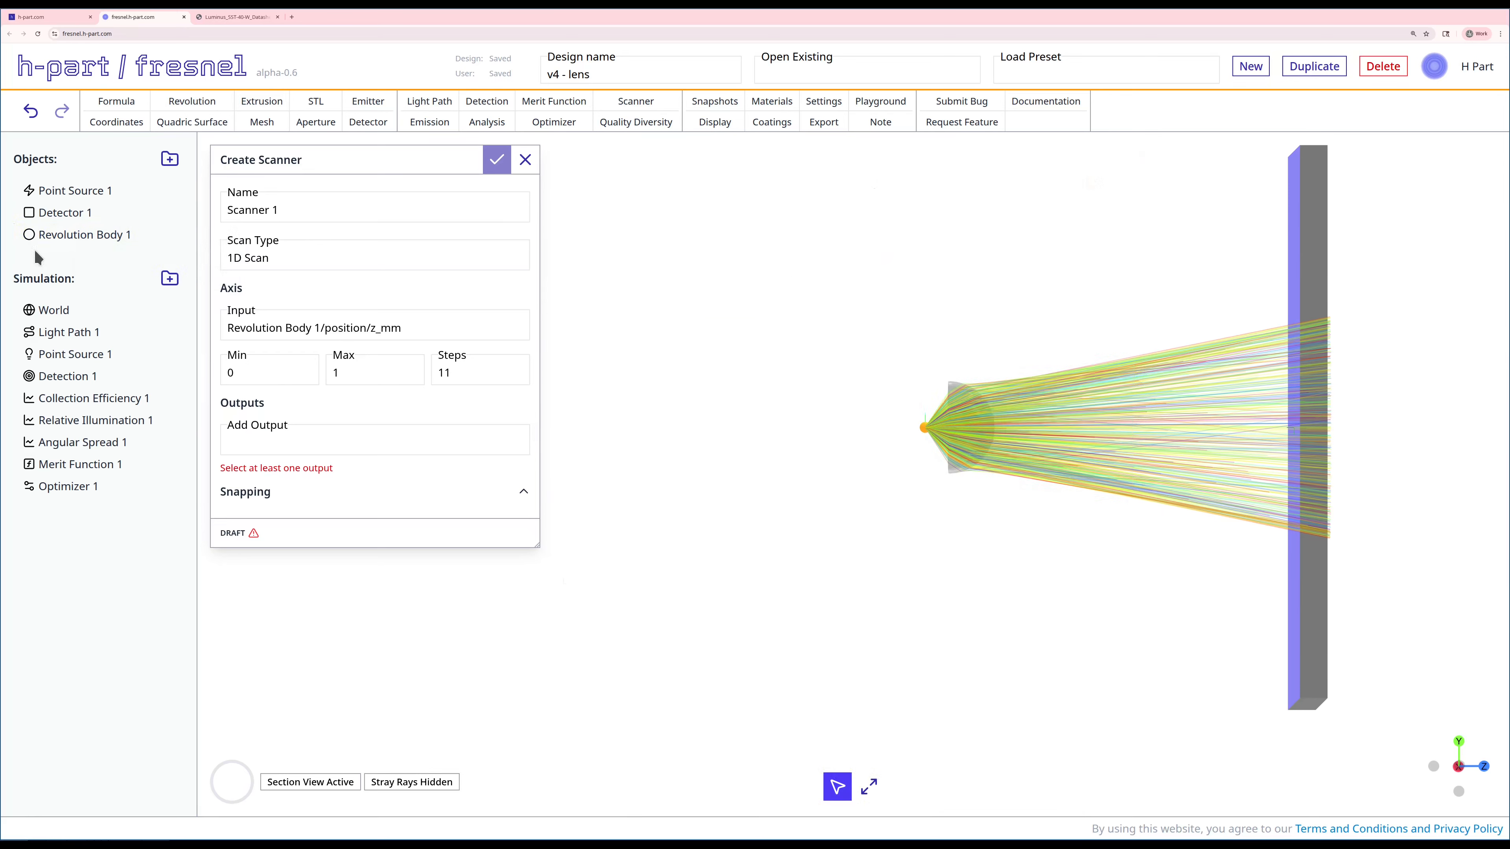
Copy Revolution Body 1's radius of curvature and use 12.523776674431135 as the scan minimum
right_click(49, 241)
left_click(62, 251)
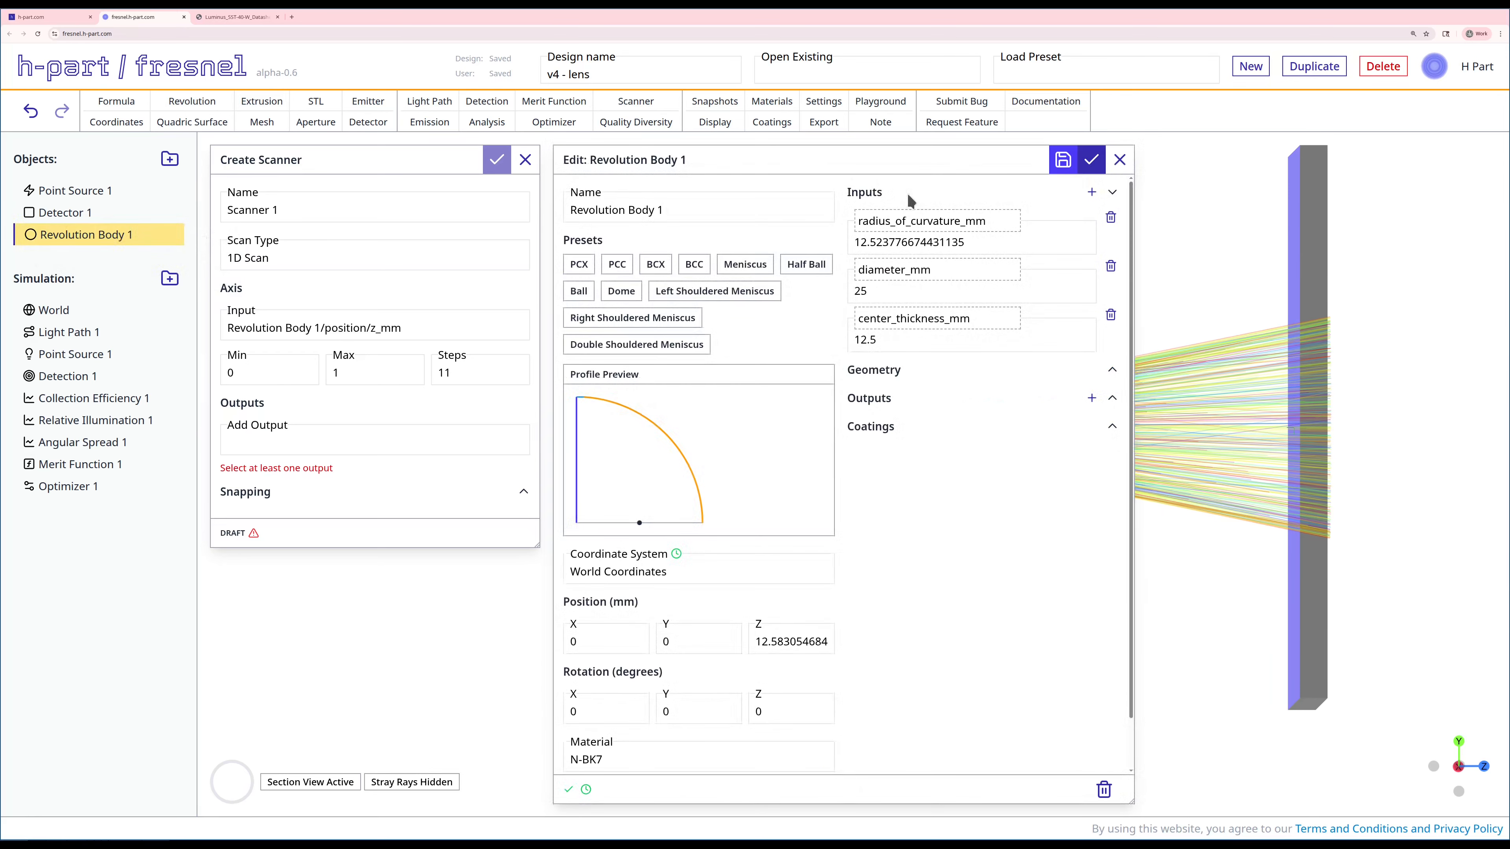
double_click(903, 241)
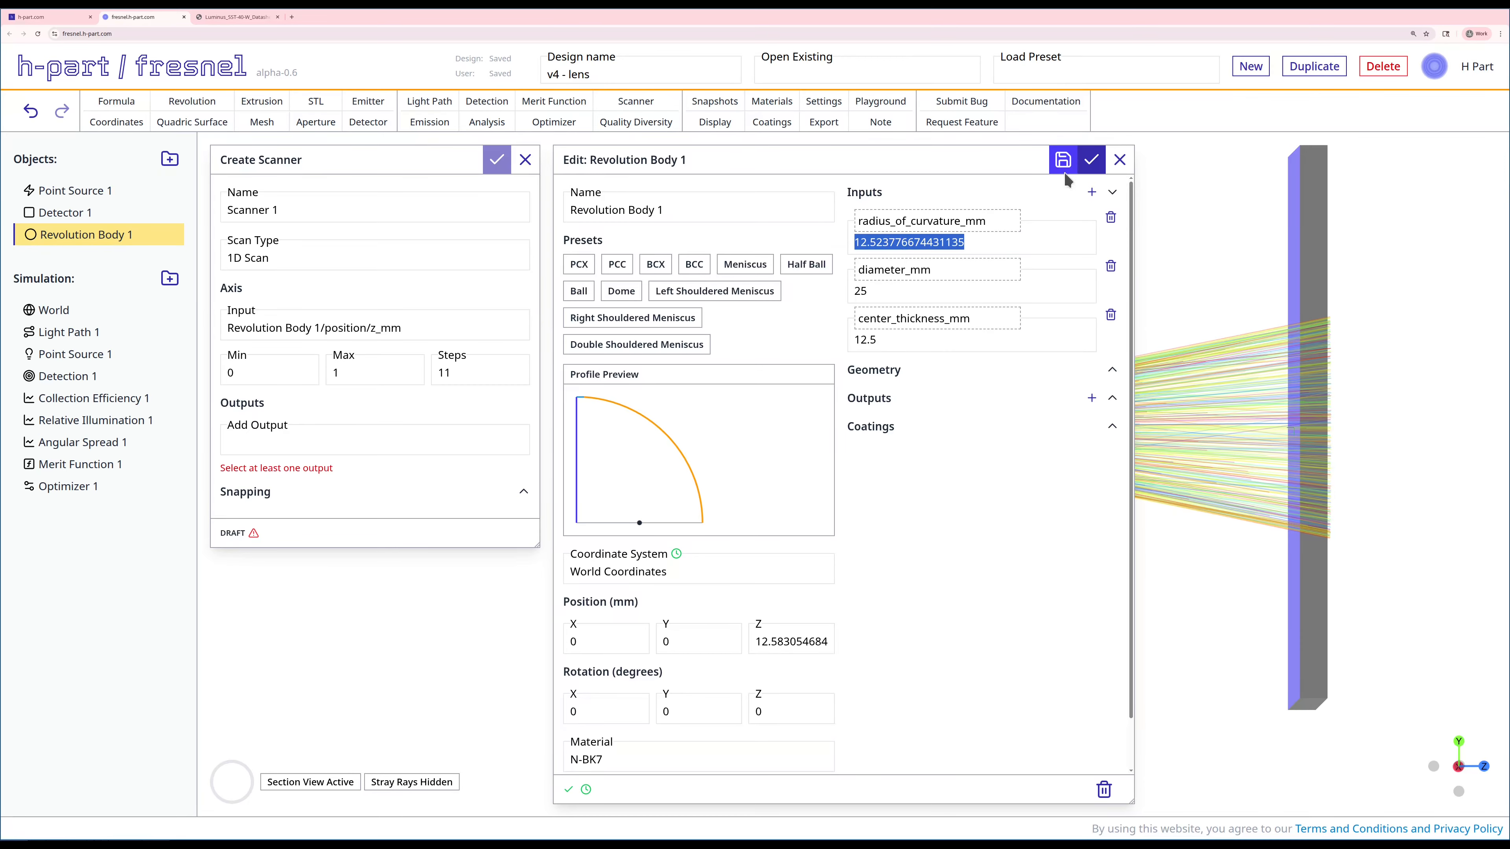
left_click(1120, 159)
left_click(248, 367)
key("BackSpace")
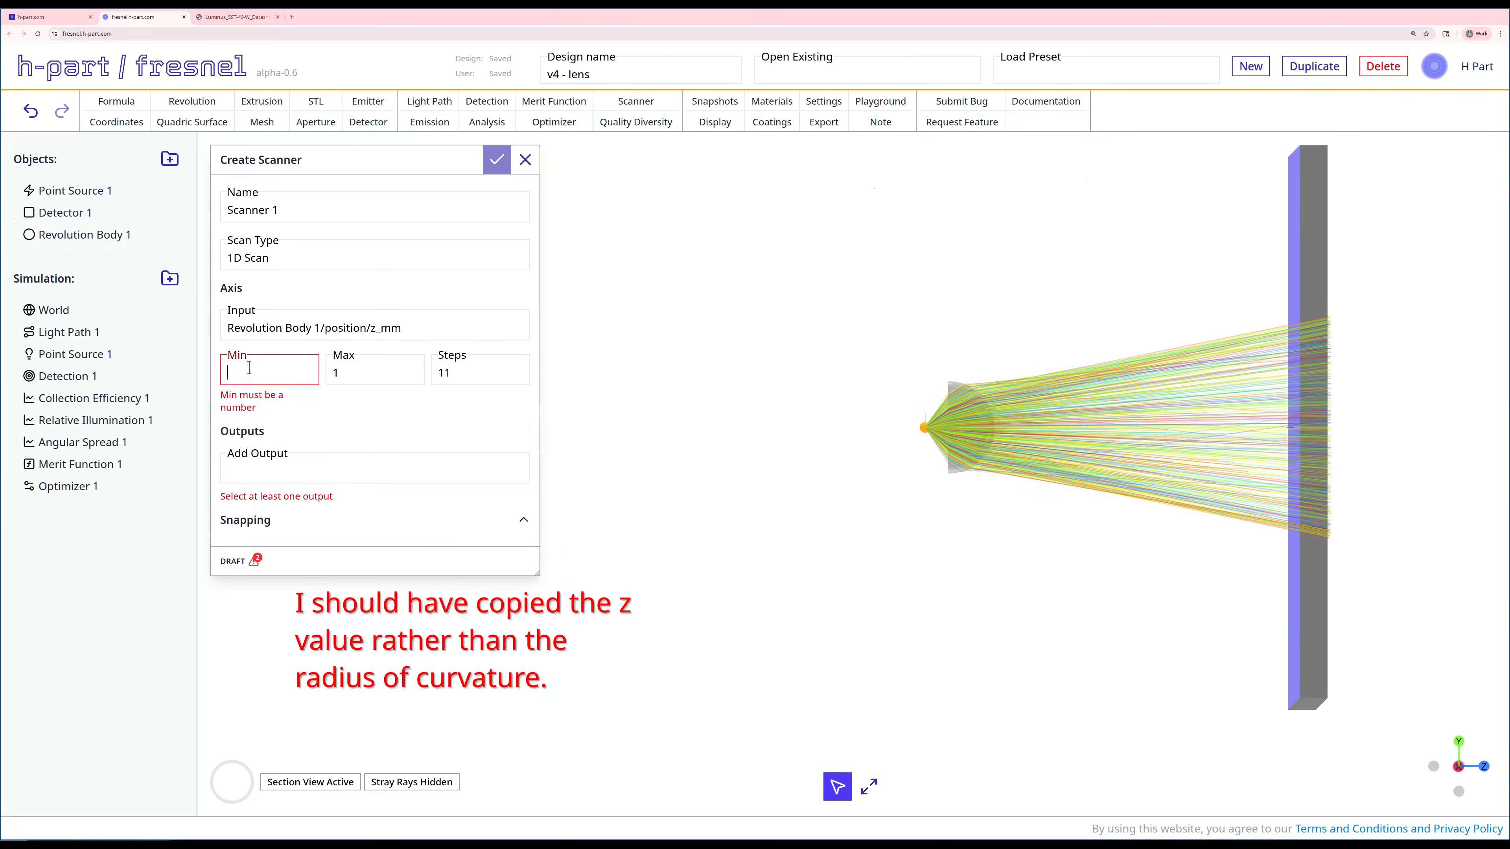
type("2.3776674431135")
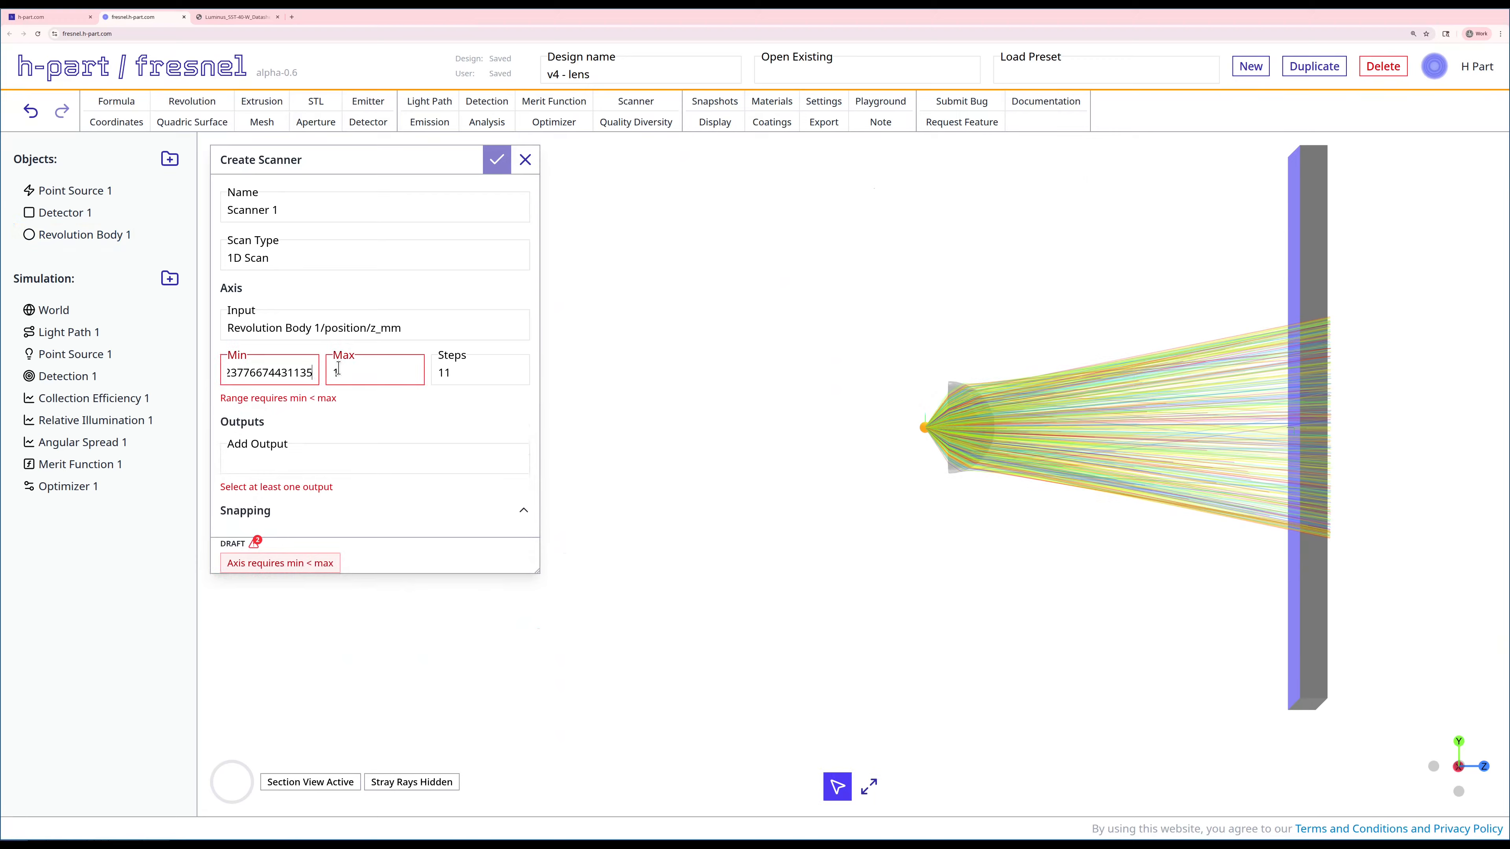
Set the scan maximum to 40 and the number of steps to 50
left_click(351, 374)
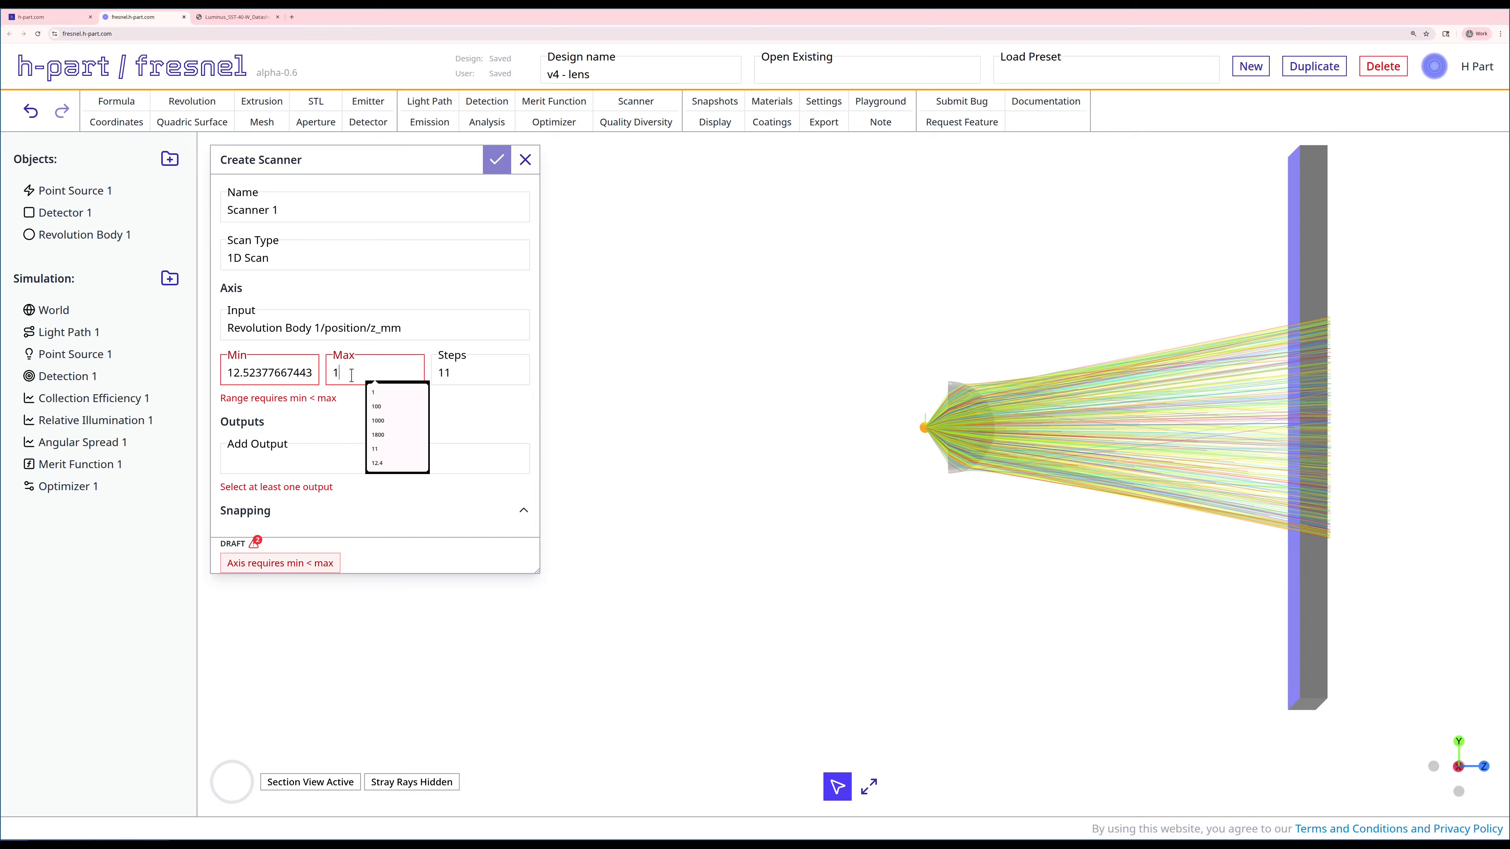
key("BackSpace")
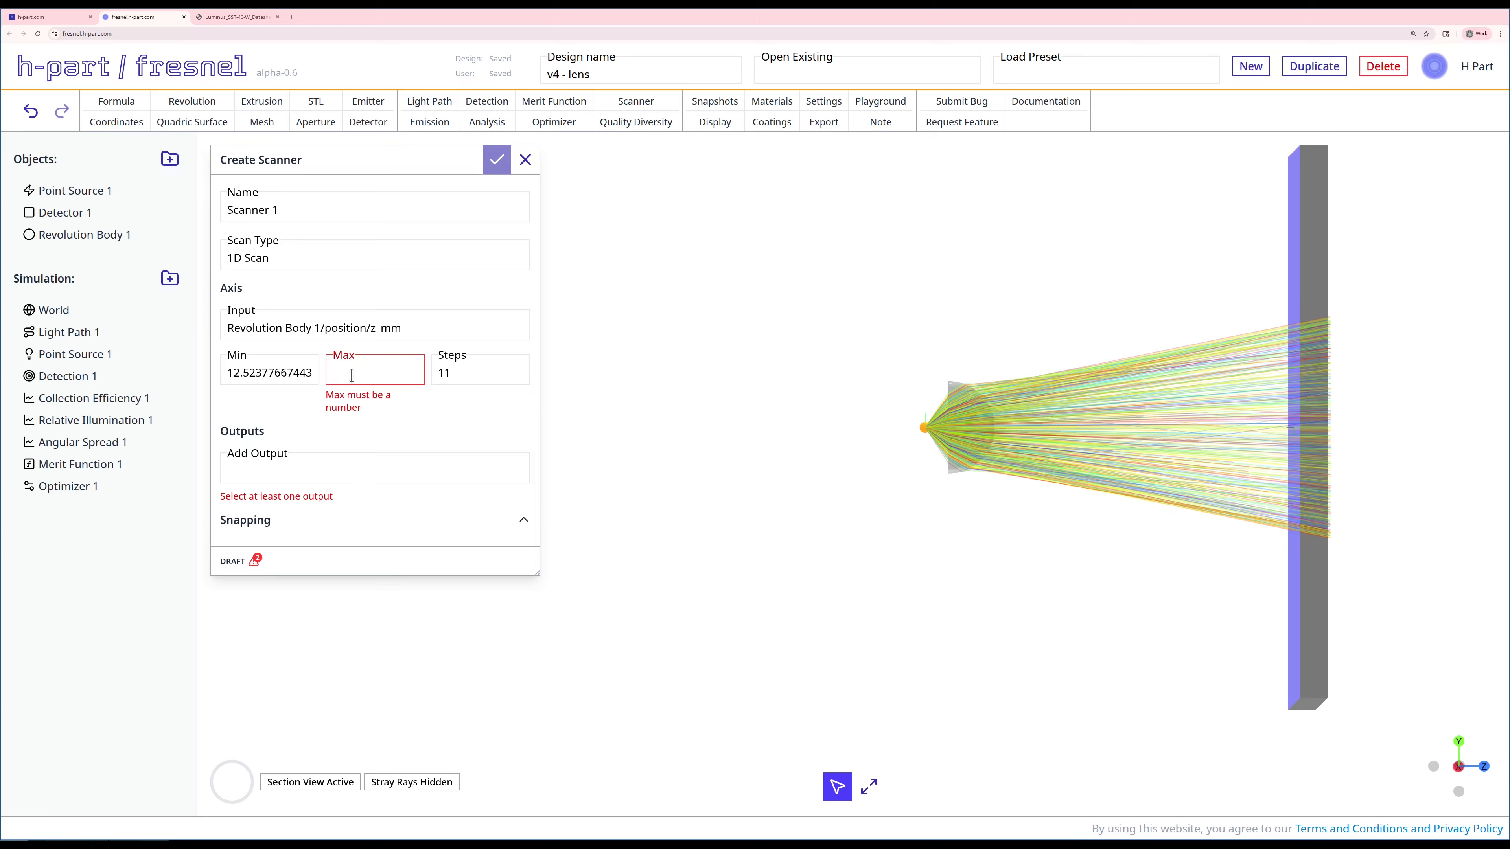
type("37")
key("BackSpace")
key("BackSpace")
type("40")
double_click(449, 373)
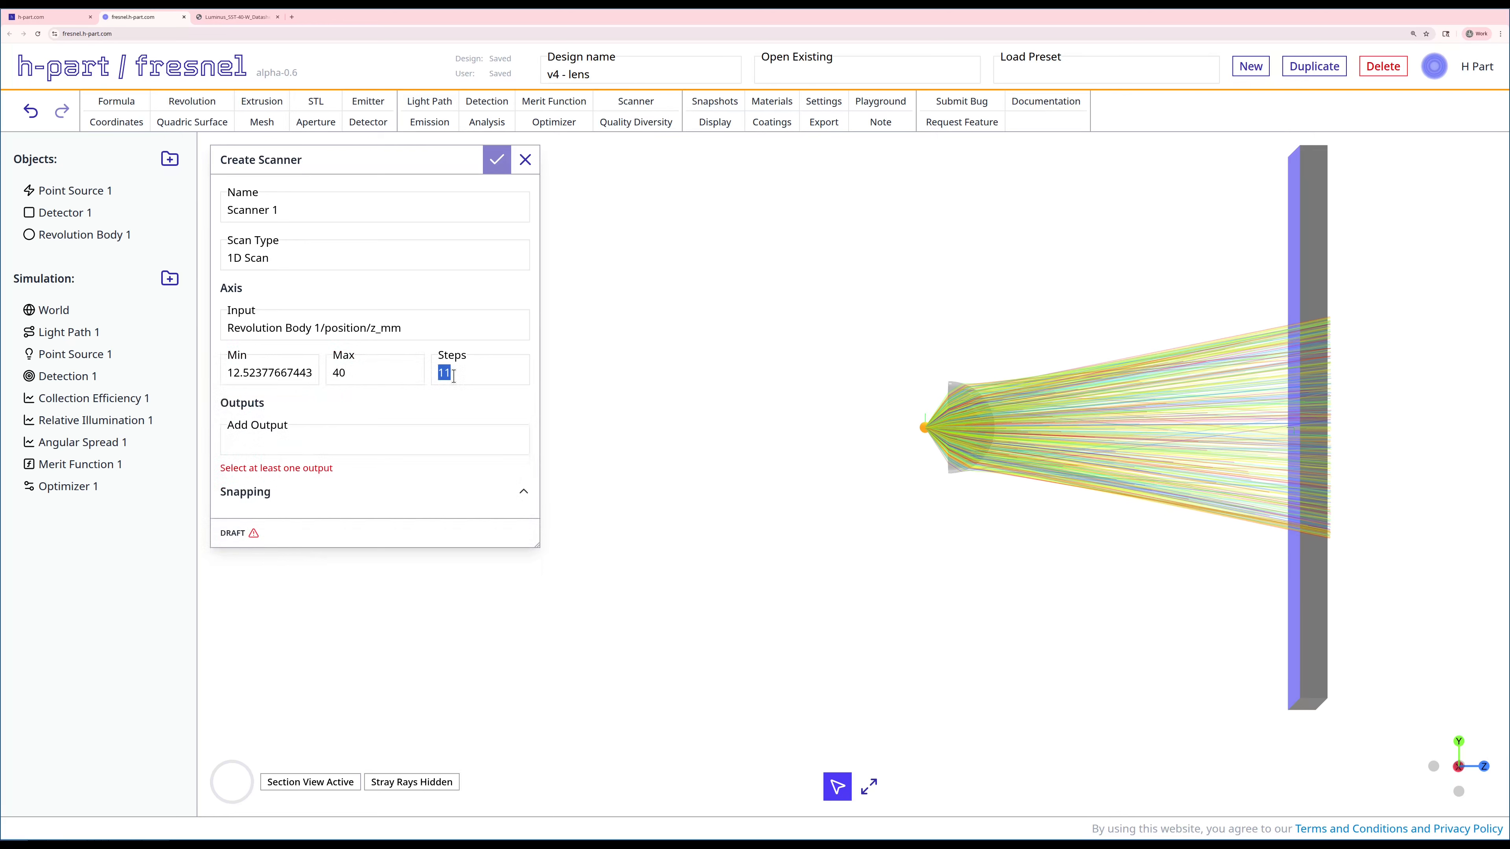
type("50")
Add Angular Spread 1/angular_spread_deg and Collection Efficiency 1/scaled_efficiency as scan outputs and create the scanner
left_click(368, 442)
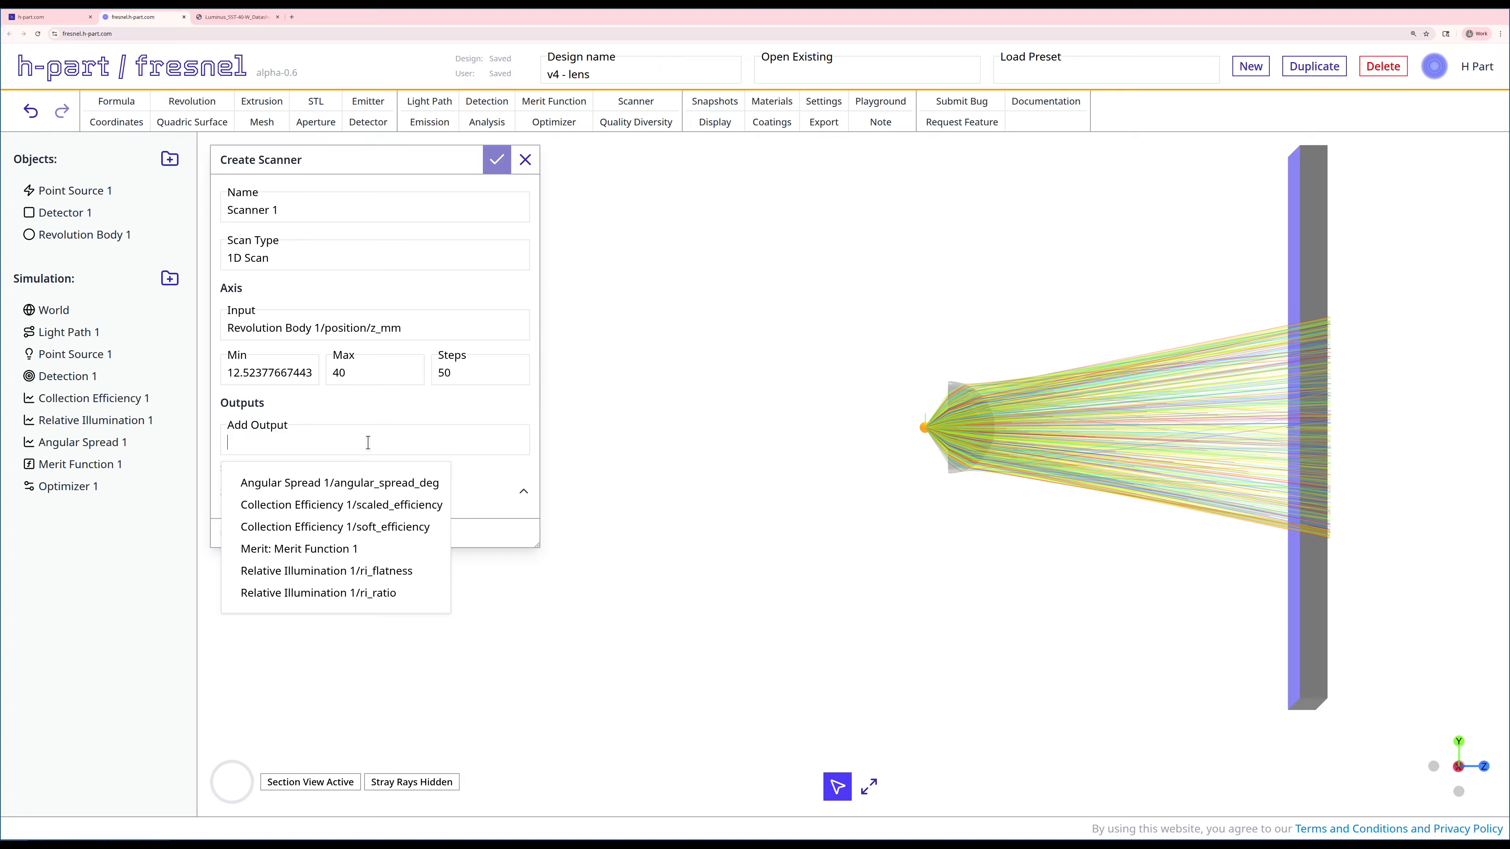
left_click(365, 484)
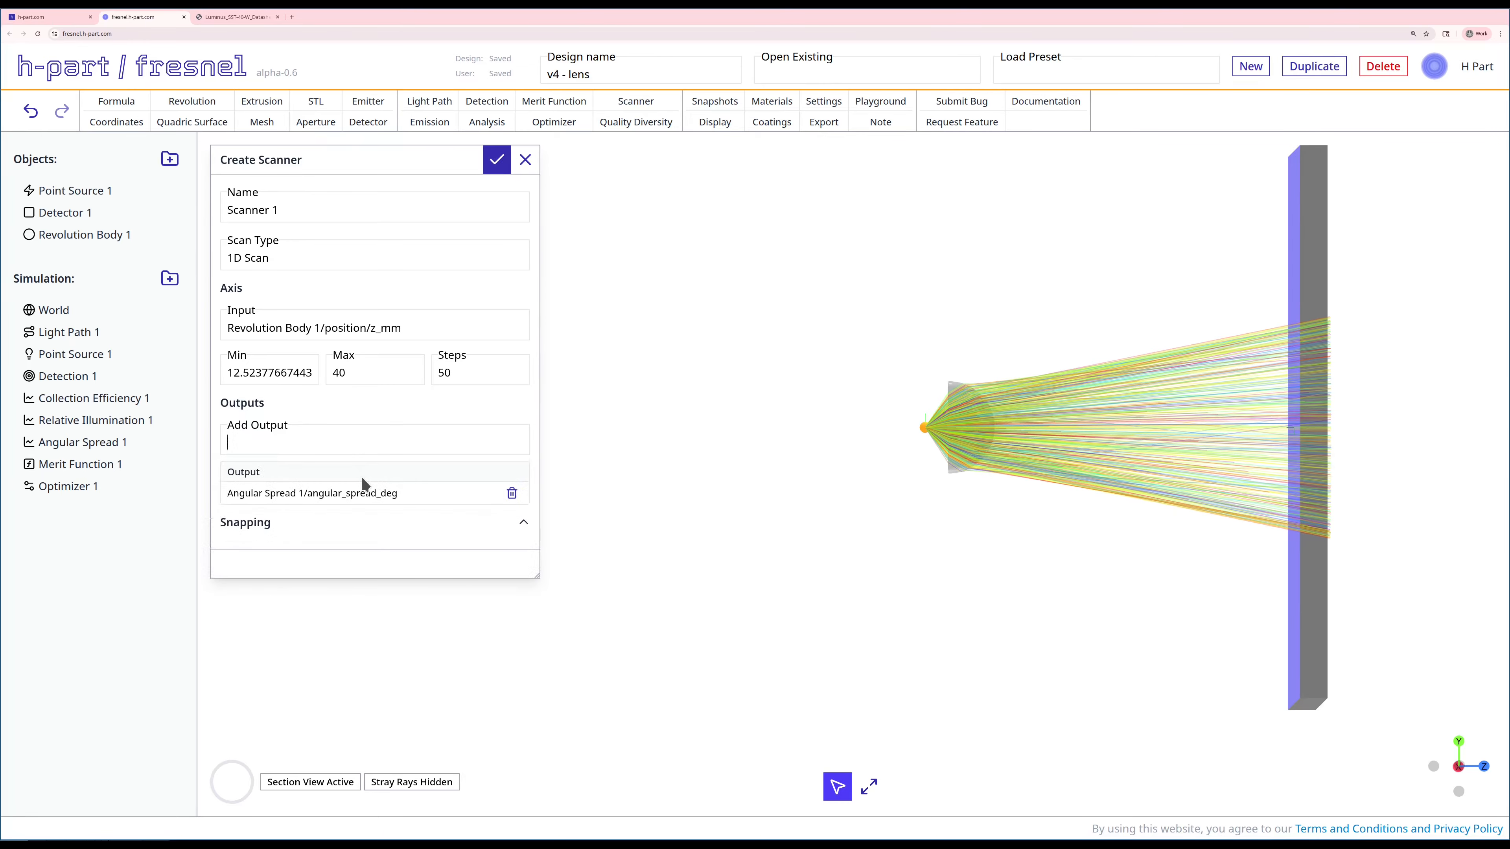
left_click(355, 446)
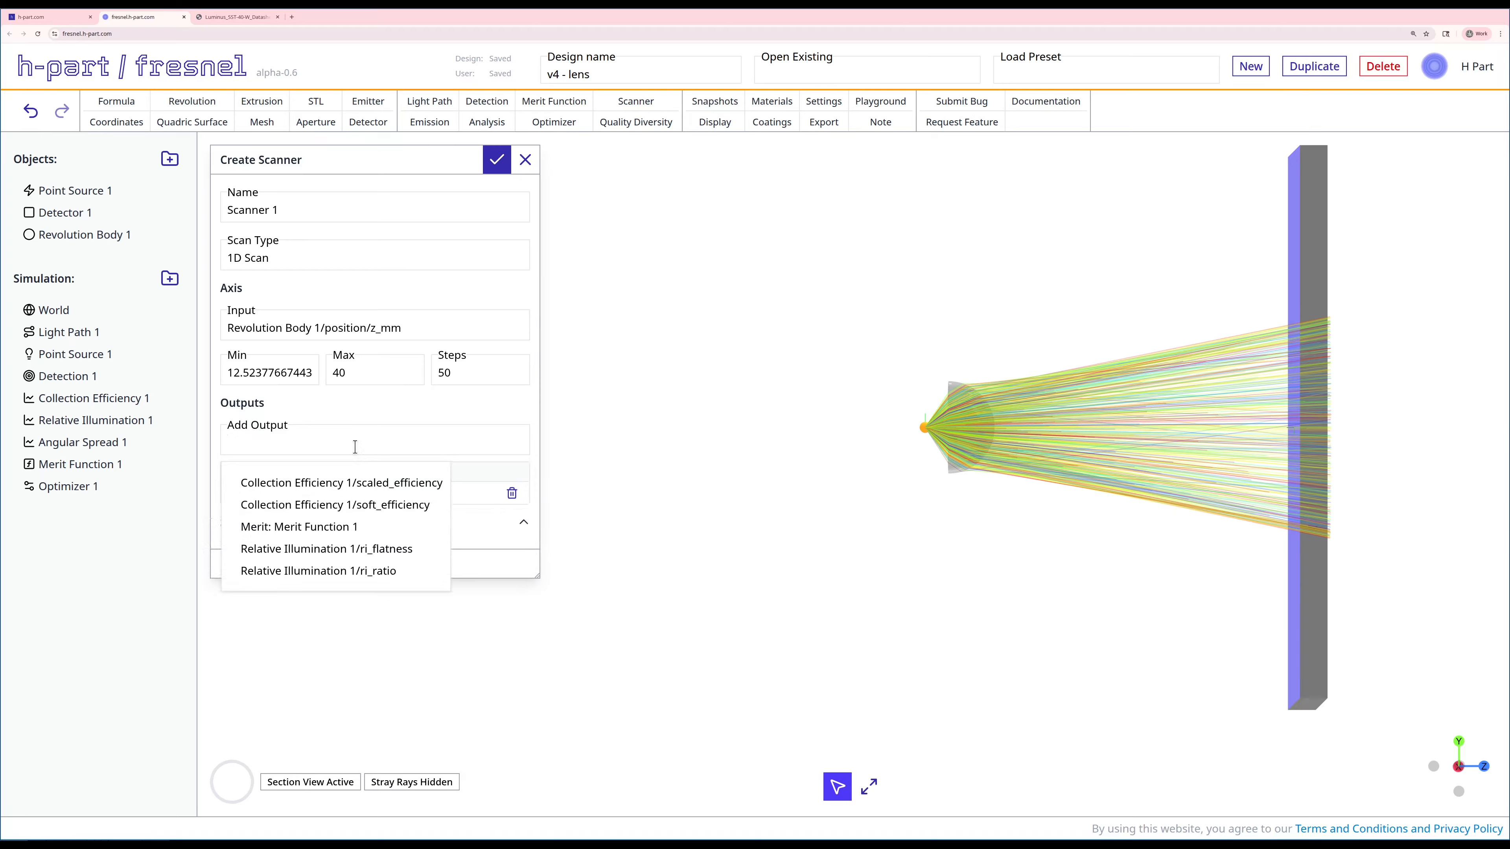
left_click(355, 483)
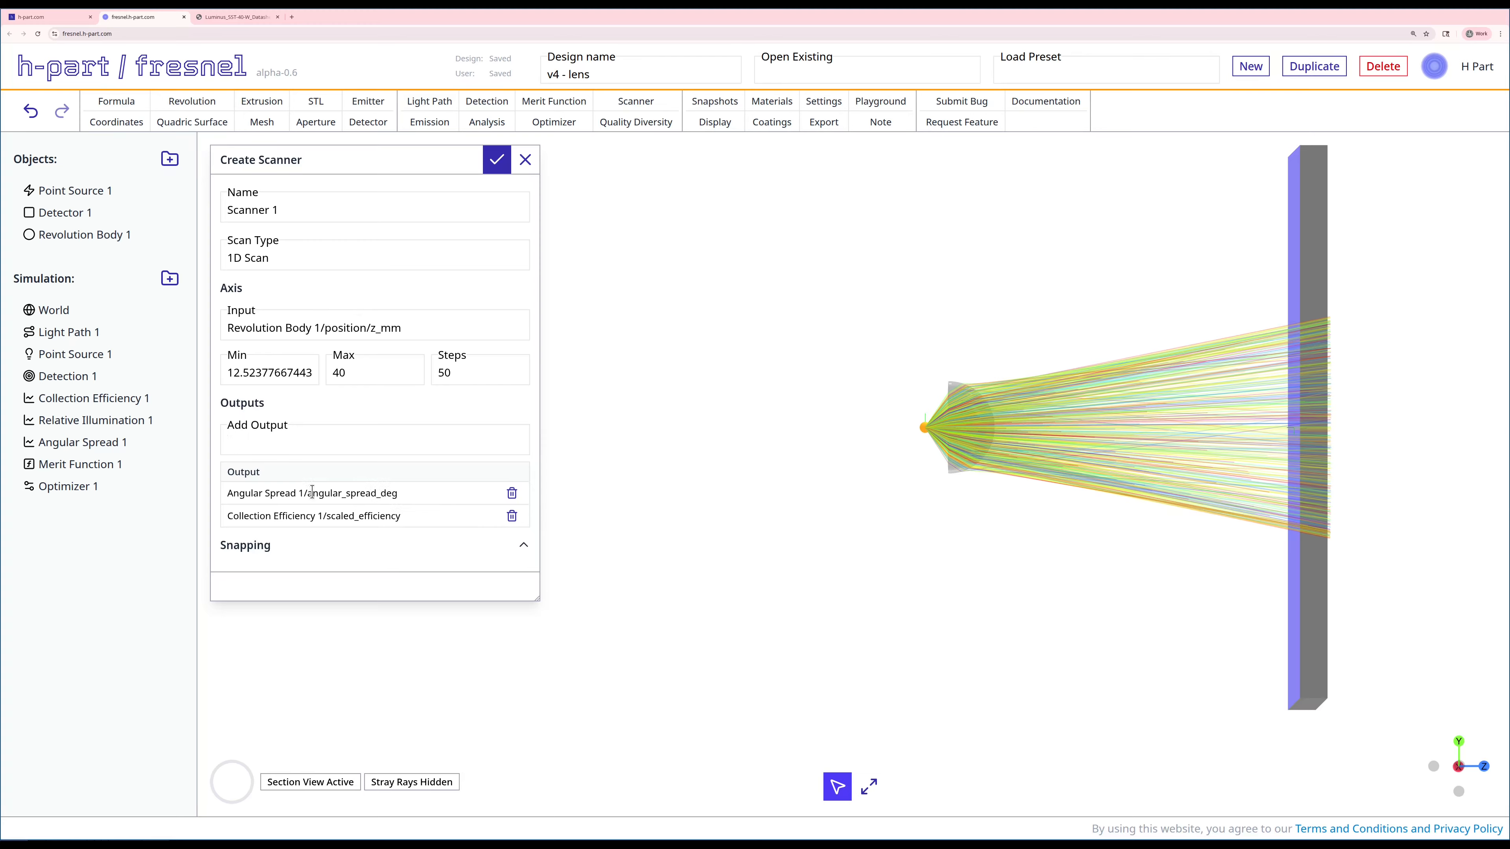
left_click(492, 166)
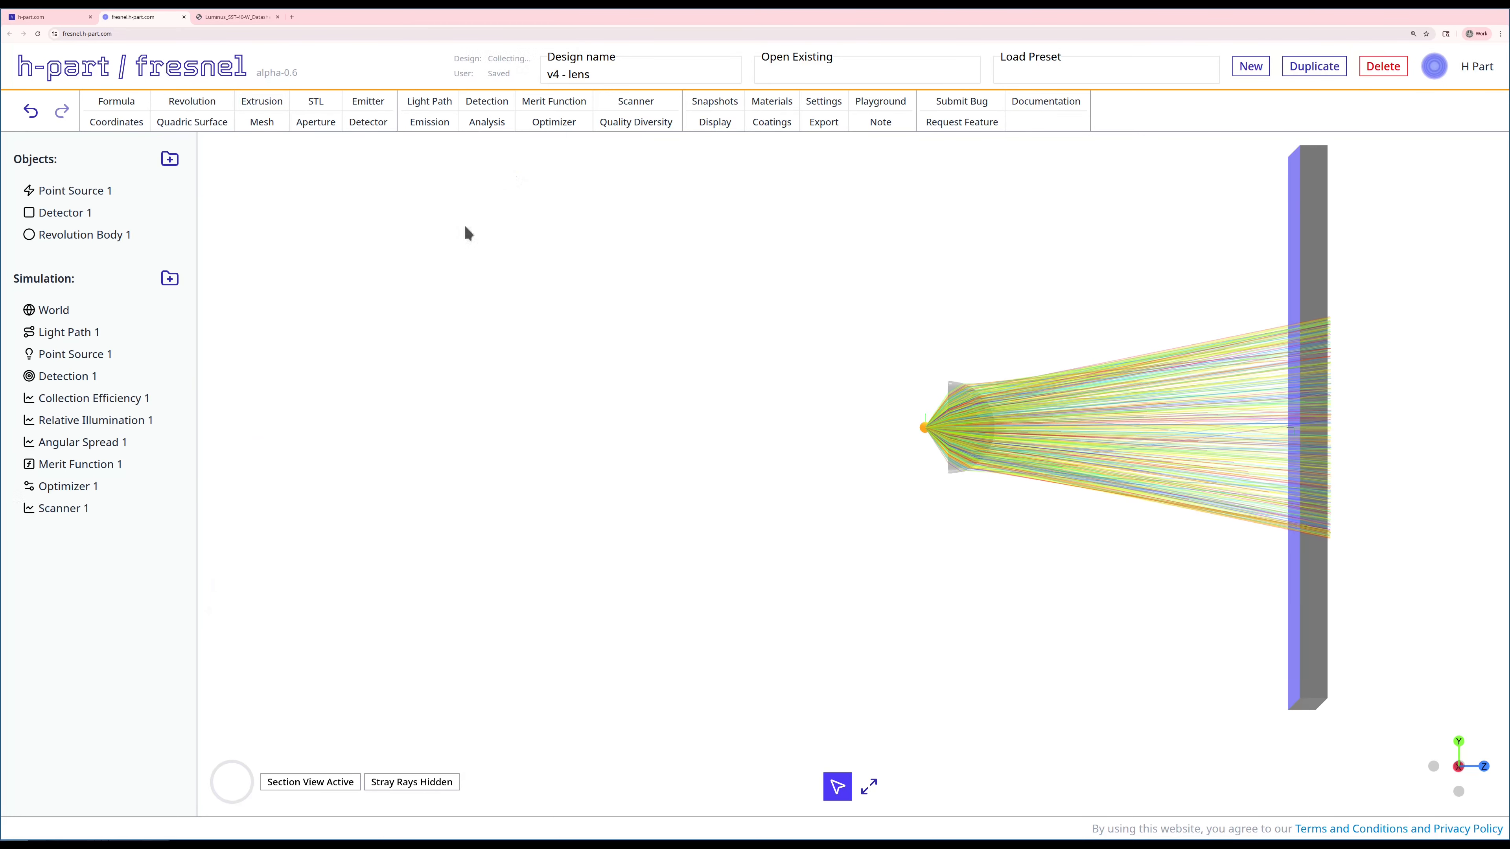
Run Scanner 1 and inspect the angular spread and collection efficiency curves against the lens z position
right_click(90, 503)
left_click(113, 561)
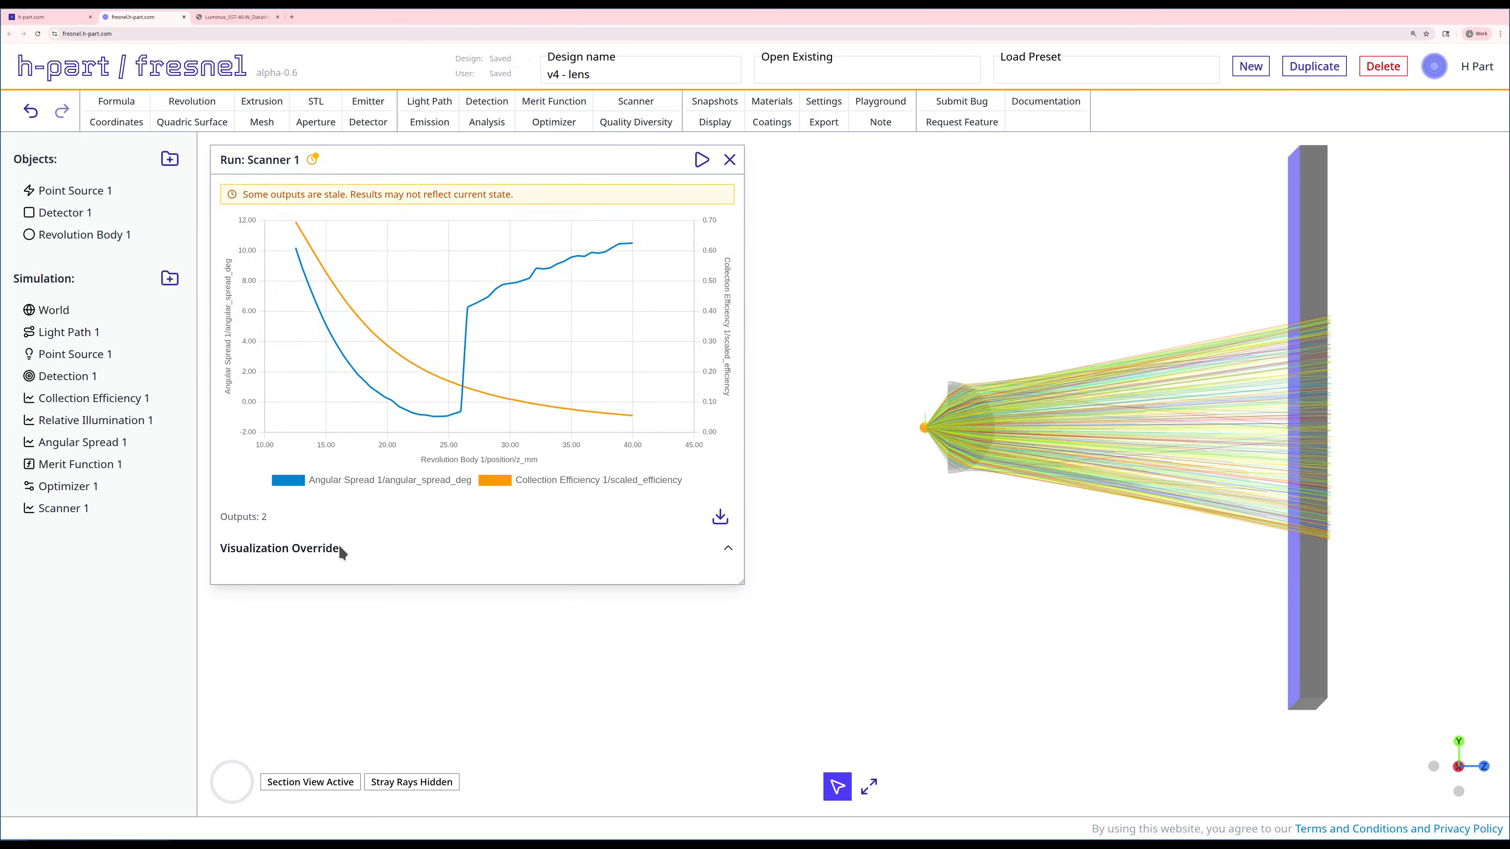
mouse_move(315, 285)
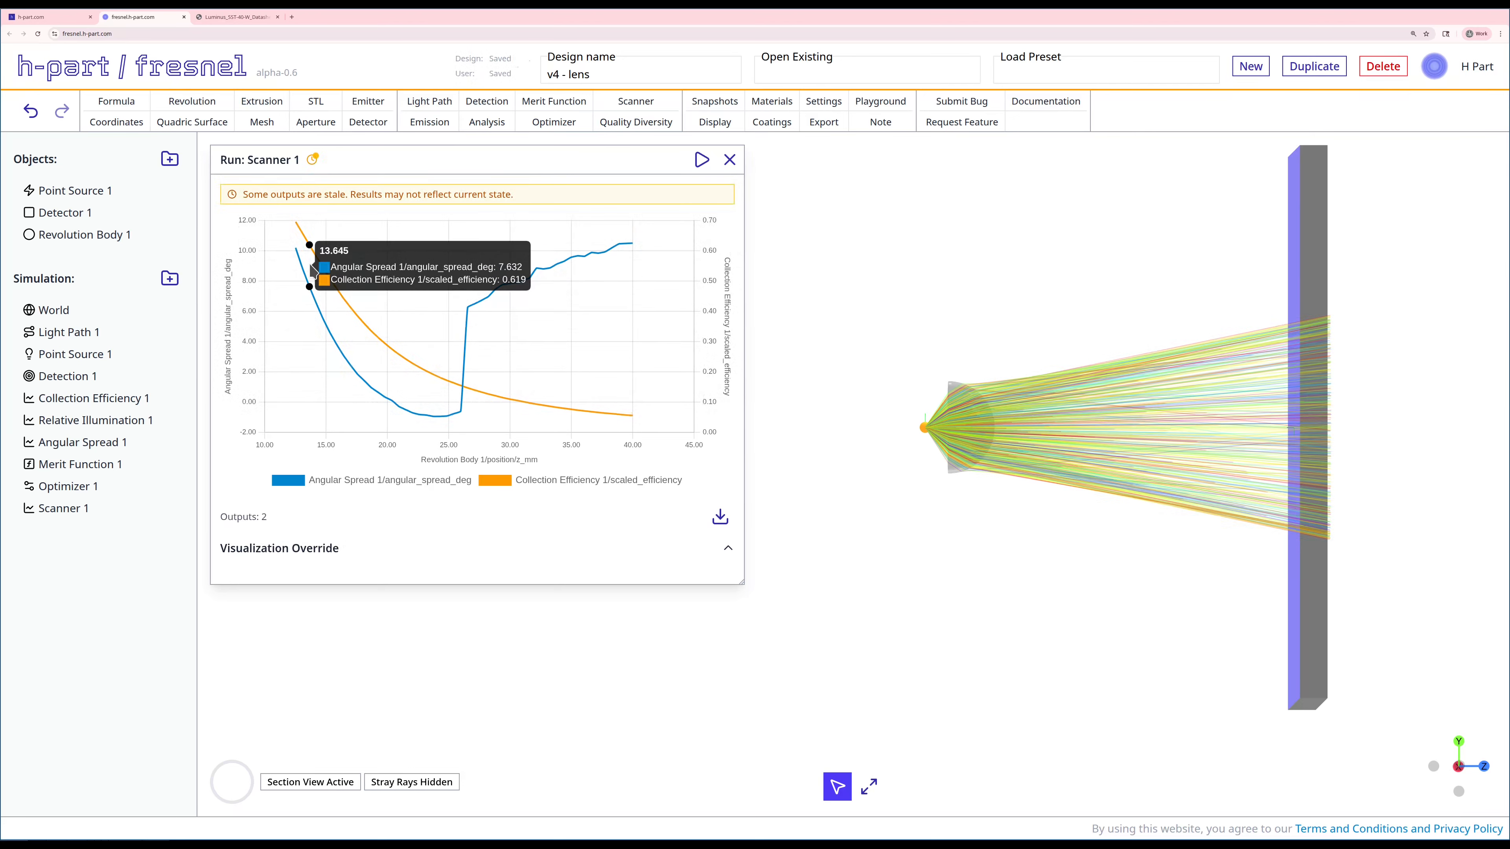
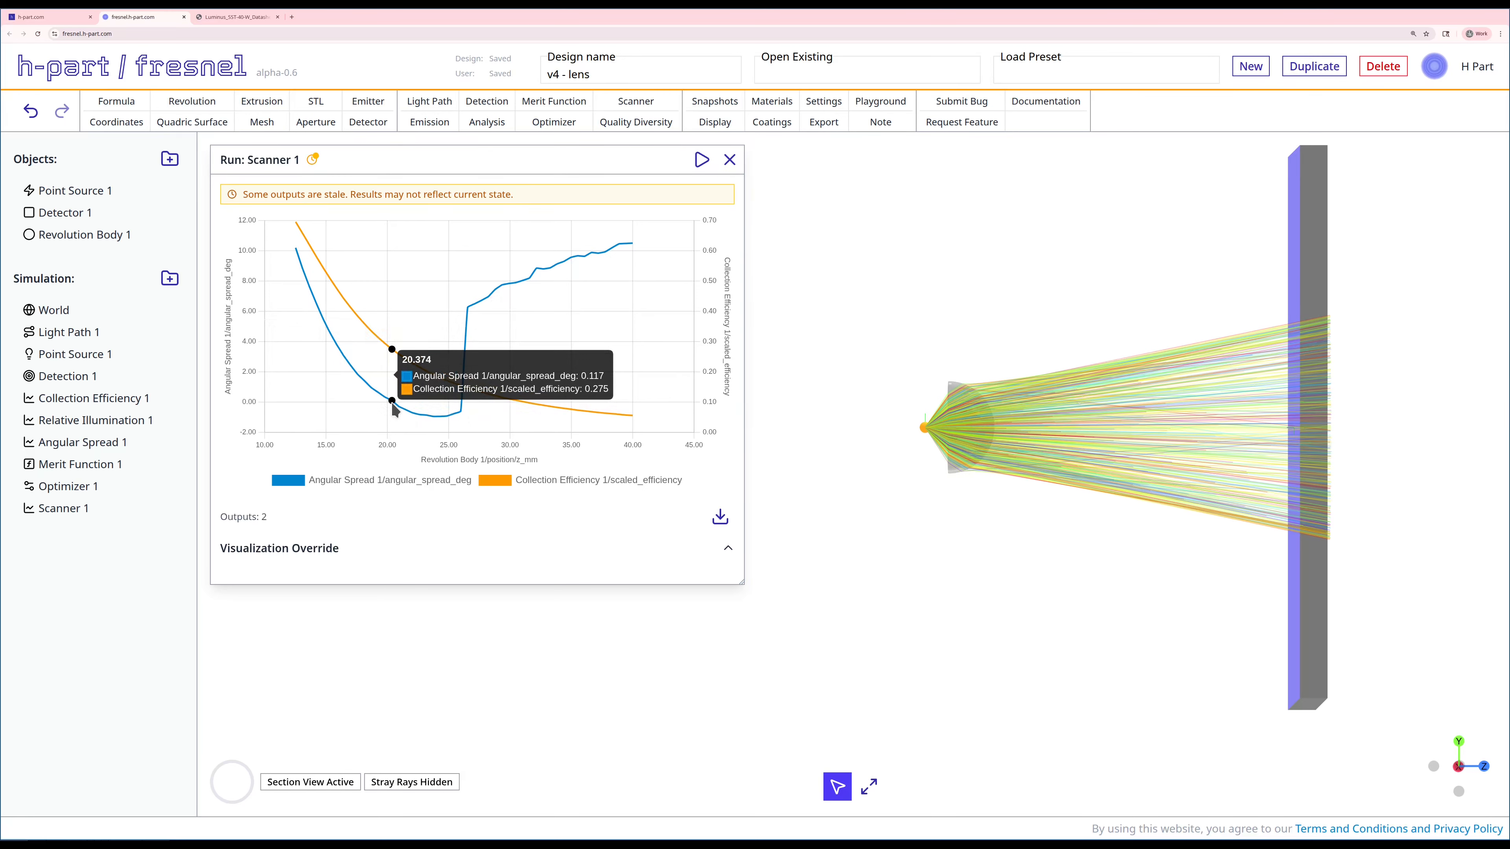
Set Revolution Body 1's z position to 20.4 mm and recast the Point Source 1 rays
right_click(82, 236)
left_click(87, 248)
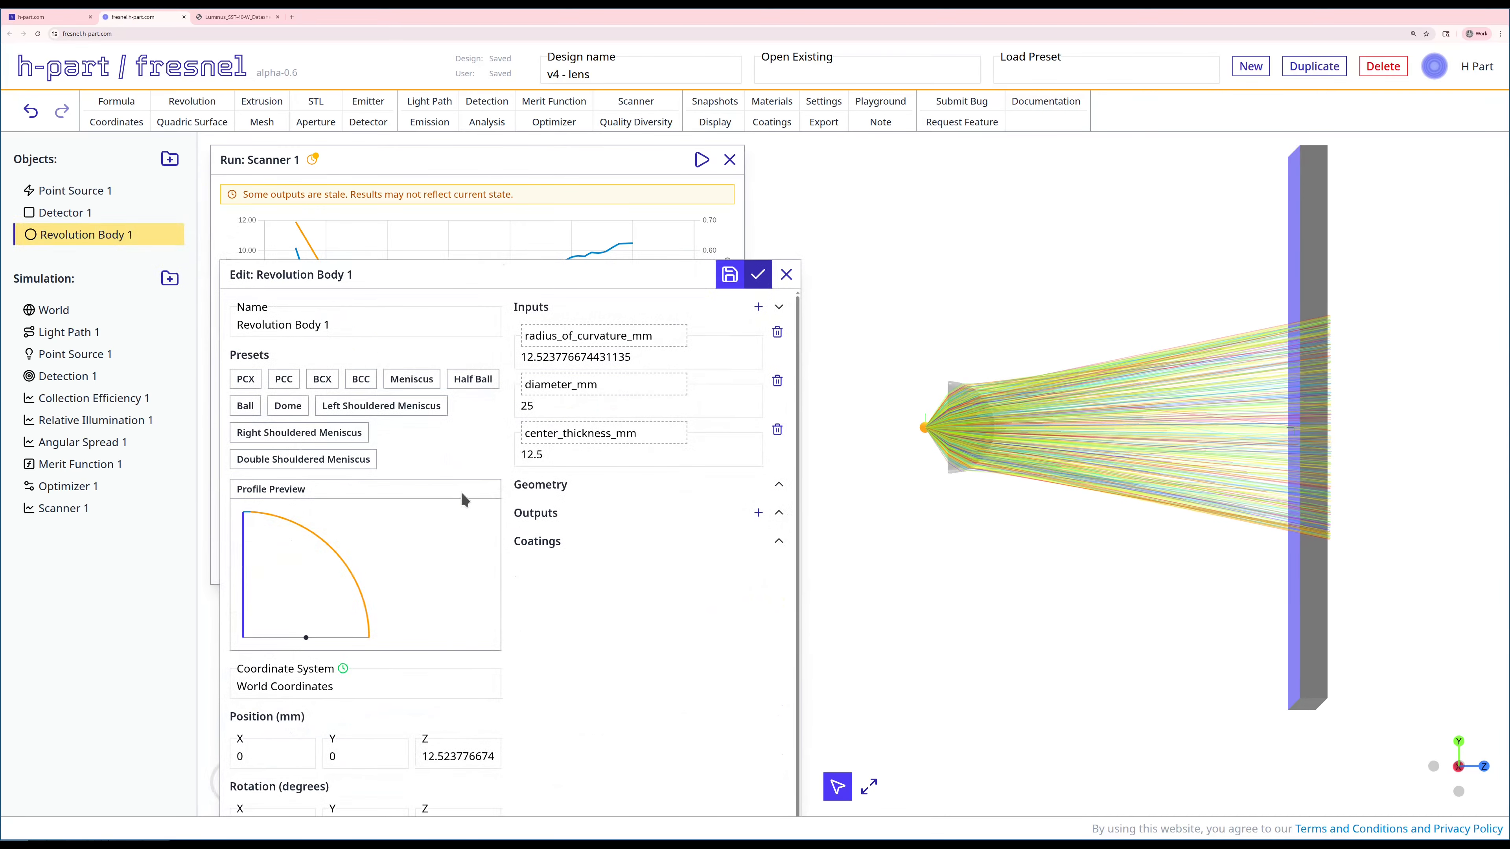
double_click(432, 757)
type("24.0")
key("BackSpace")
key("BackSpace")
key("BackSpace")
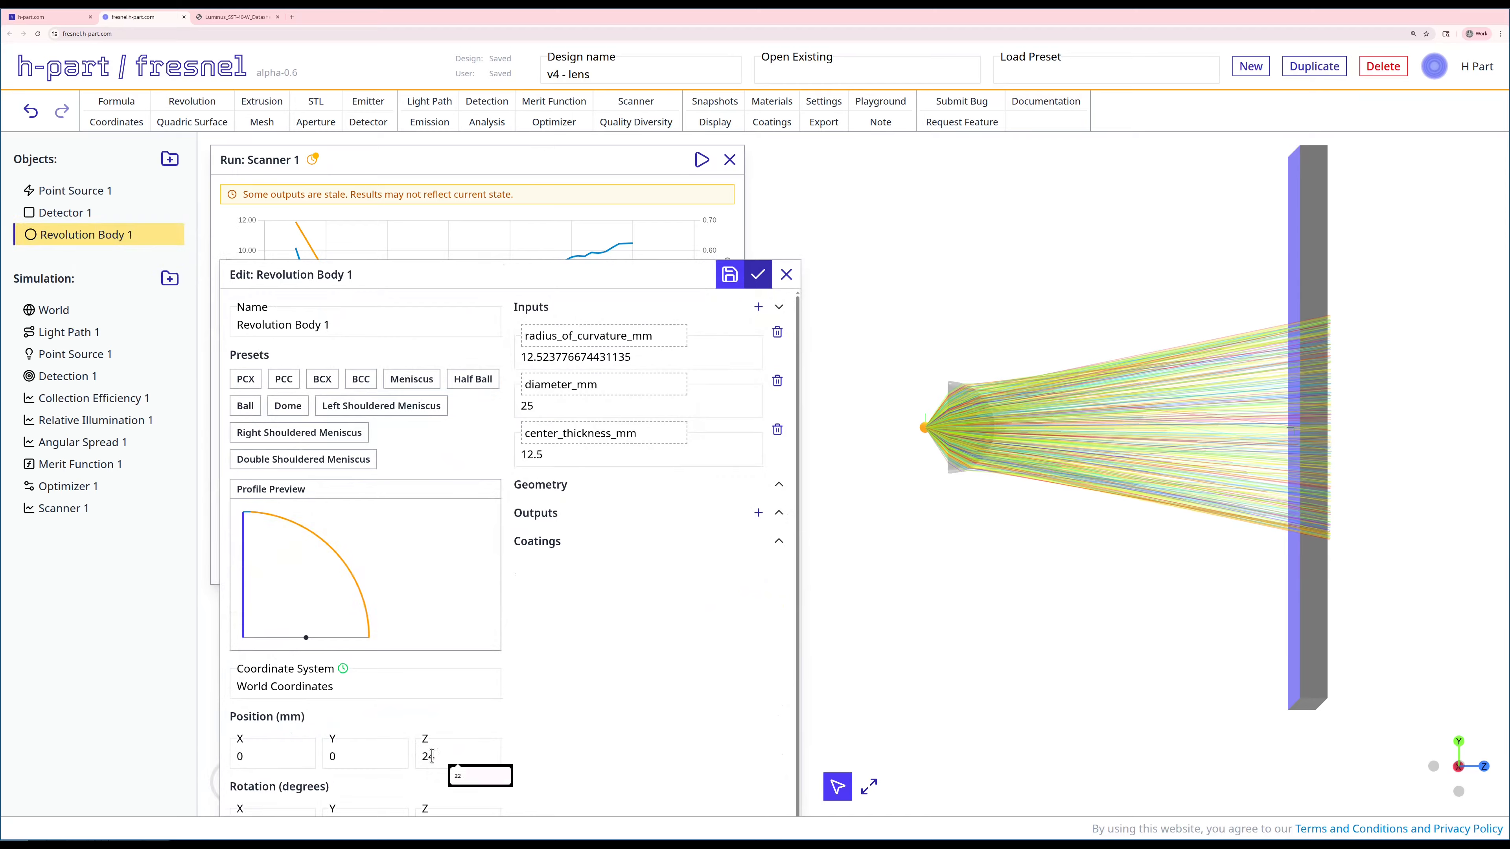
type("0.4")
left_click(759, 285)
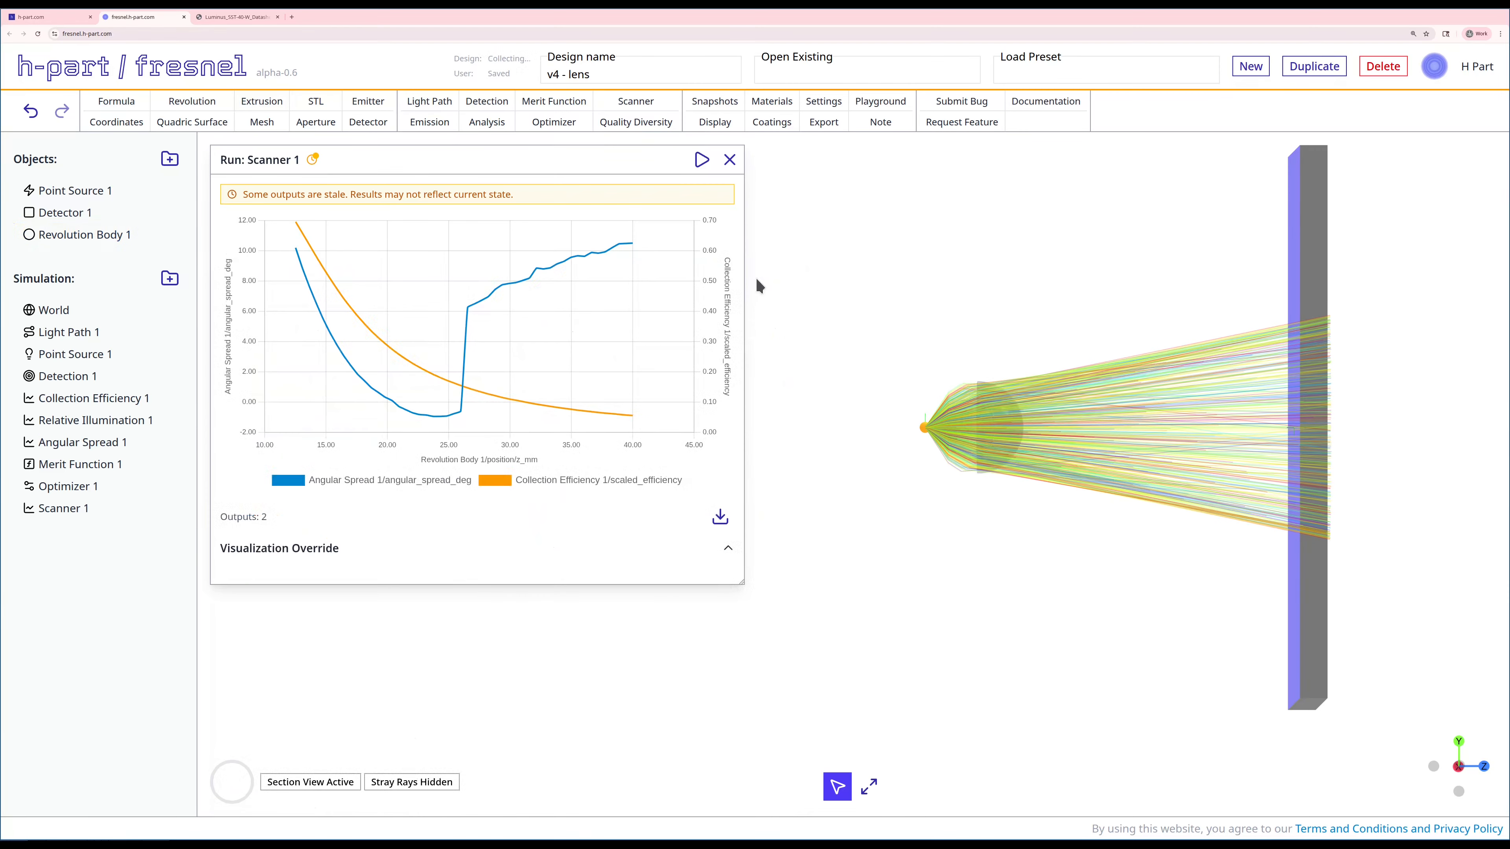
right_click(87, 354)
left_click(106, 413)
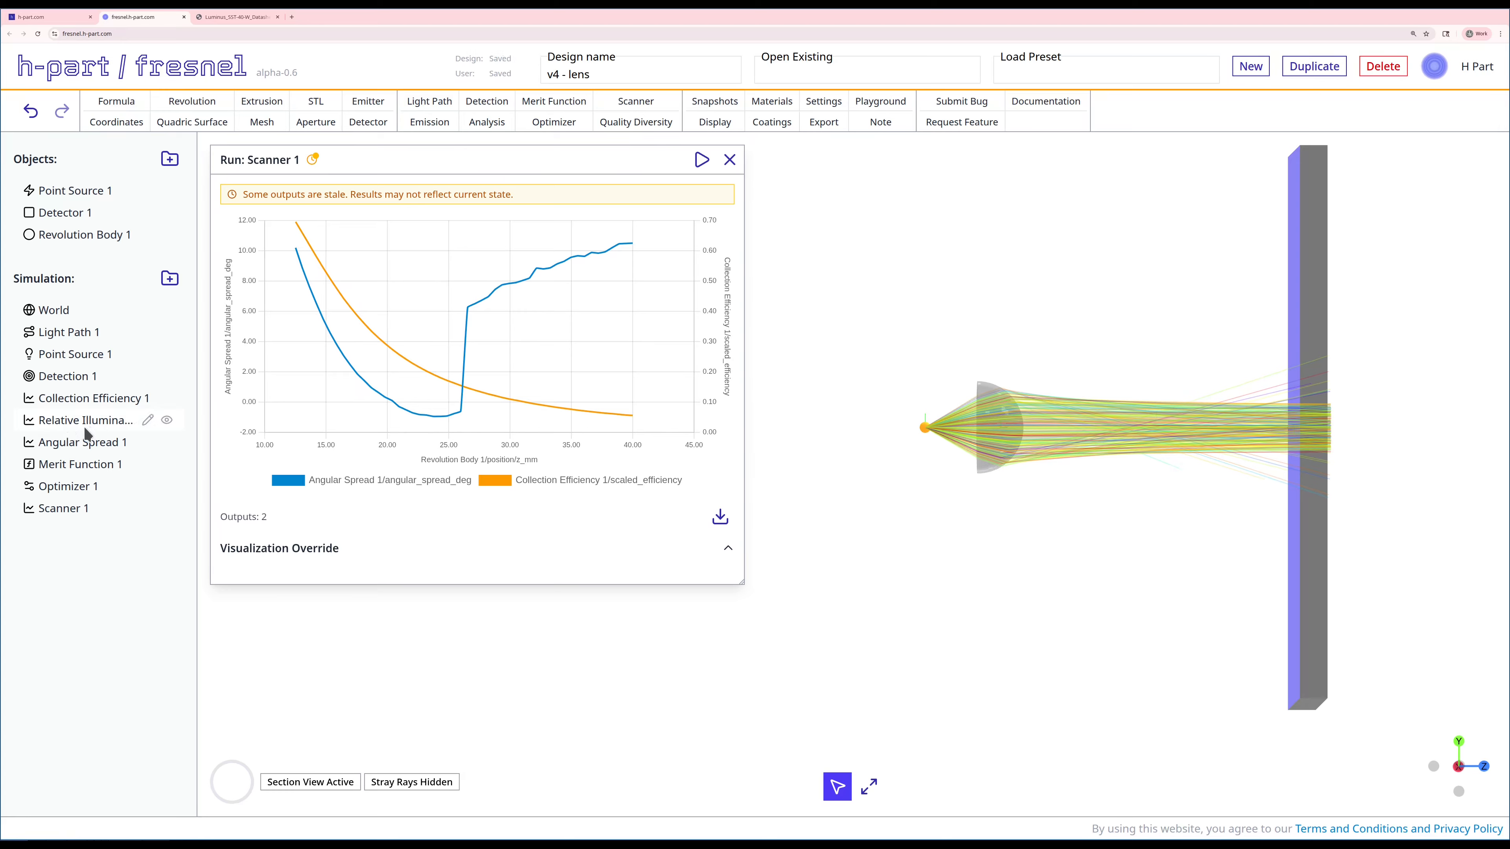
Examine the Angular Spread 1 value and histogram beside the scan plot, and close the results
right_click(83, 437)
left_click(111, 505)
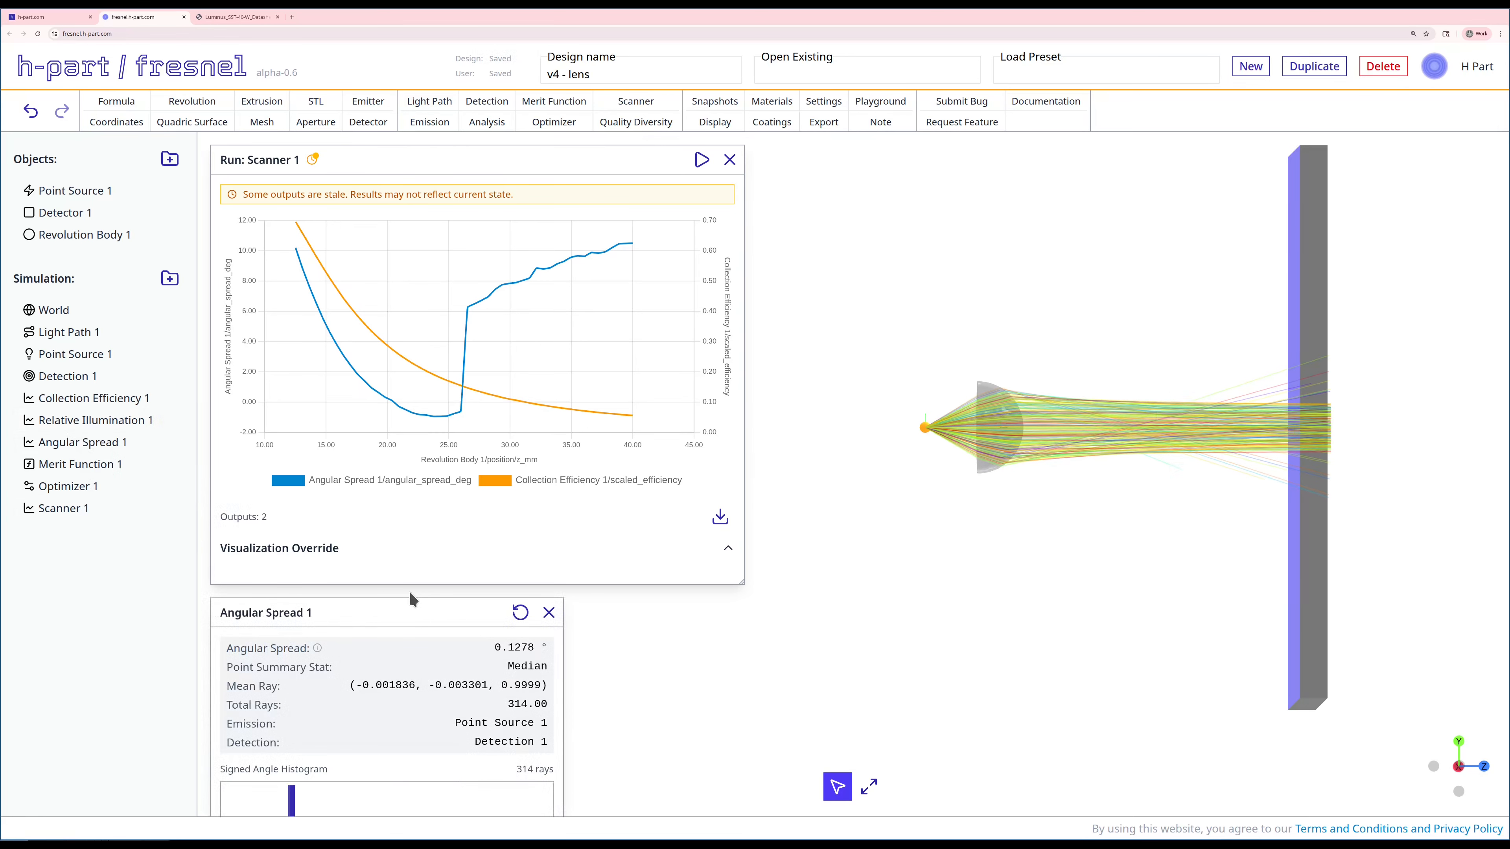
left_click_drag(416, 615, 569, 218)
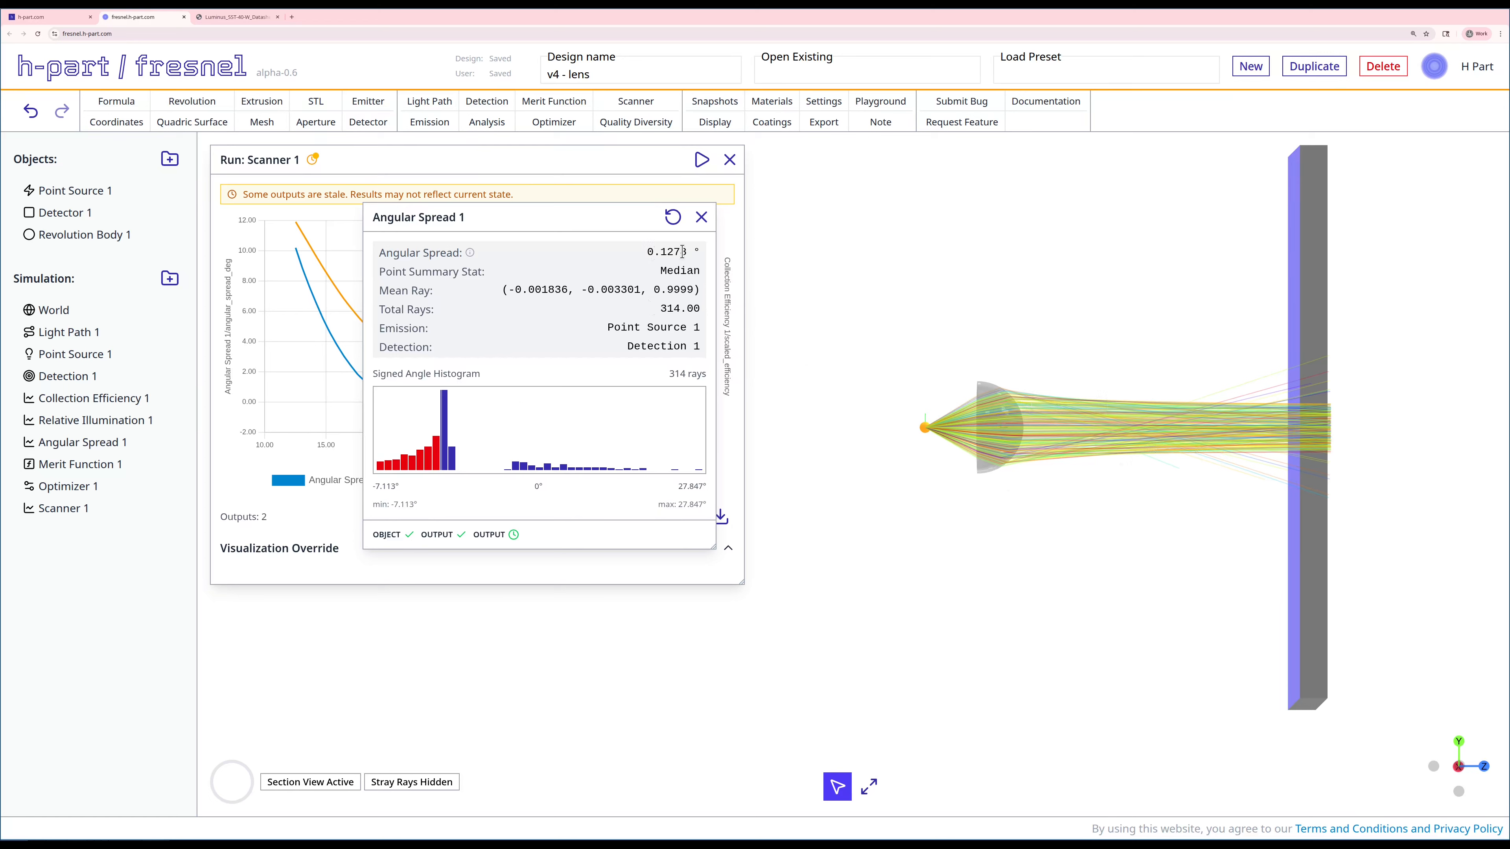
left_click(702, 217)
Set Revolution Body 1's z position to 24.3 mm, near the scan curve's minimum, and recast the Point Source 1 rays
mouse_move(440, 427)
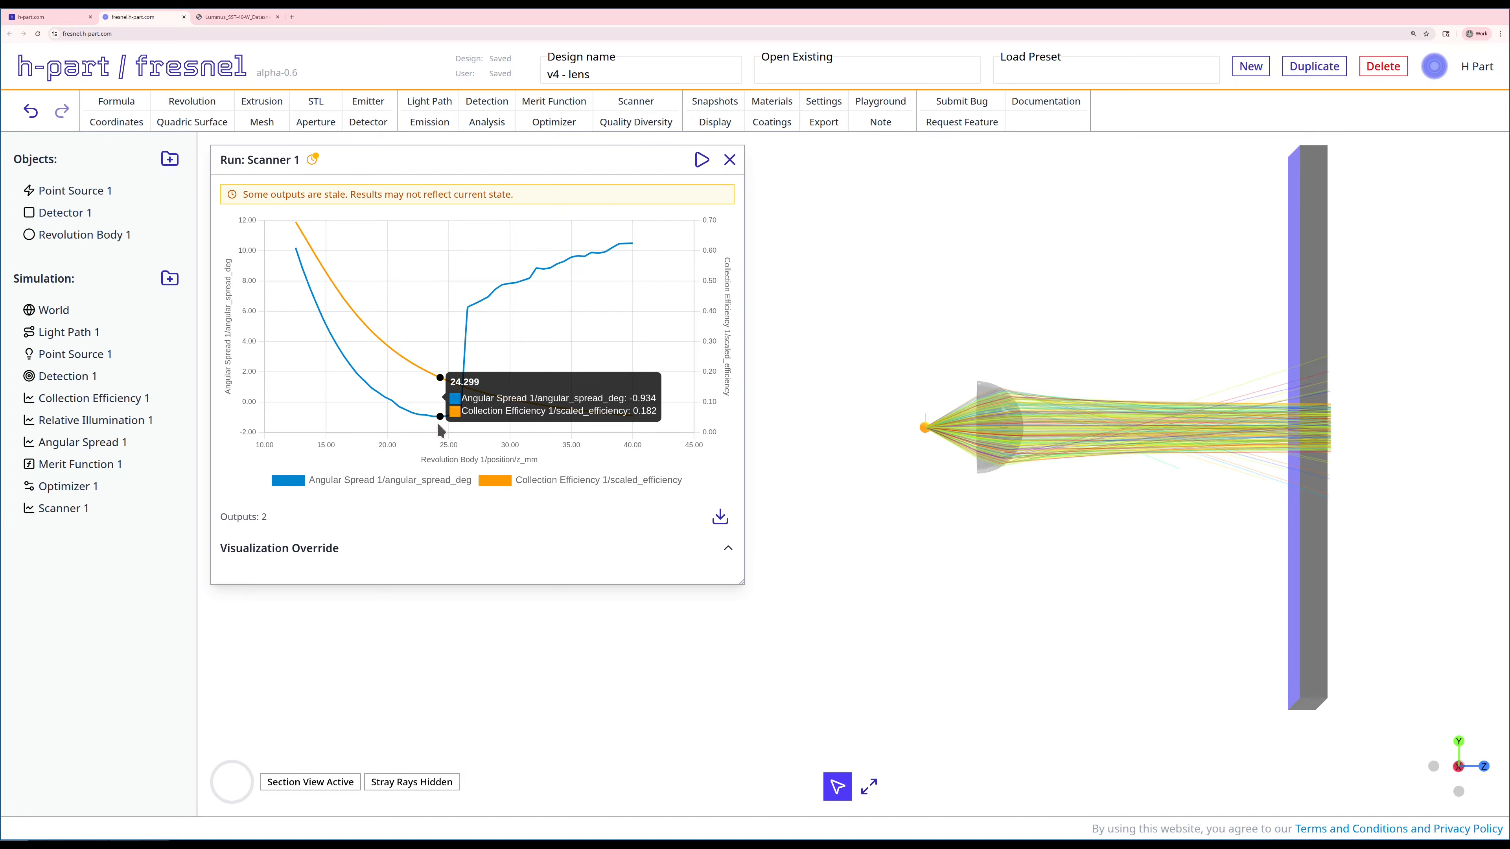
right_click(76, 236)
left_click(94, 244)
left_click_drag(448, 608, 539, 244)
double_click(556, 733)
type("24.3")
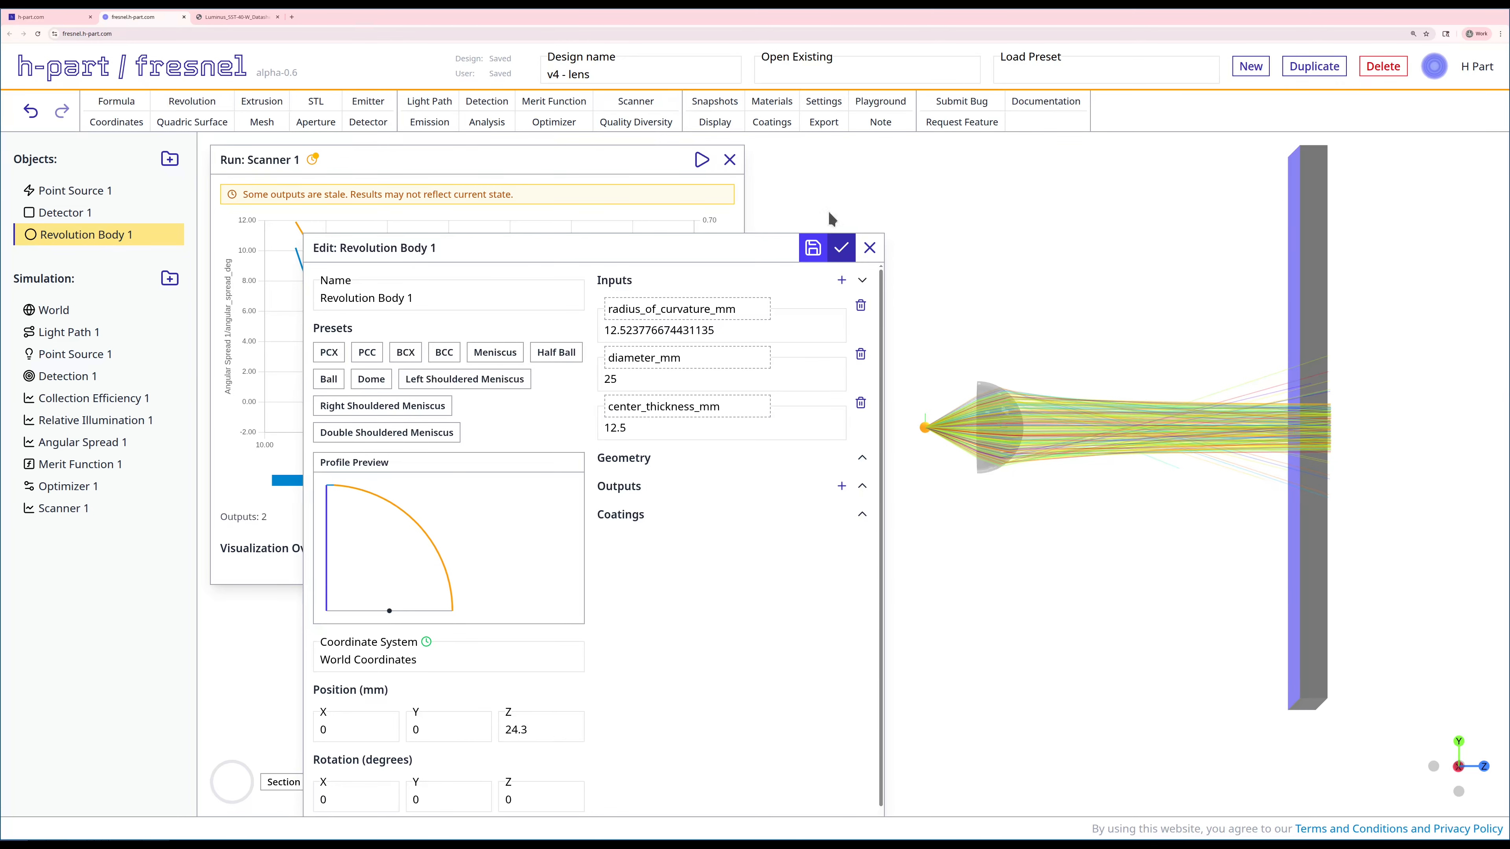
left_click(841, 250)
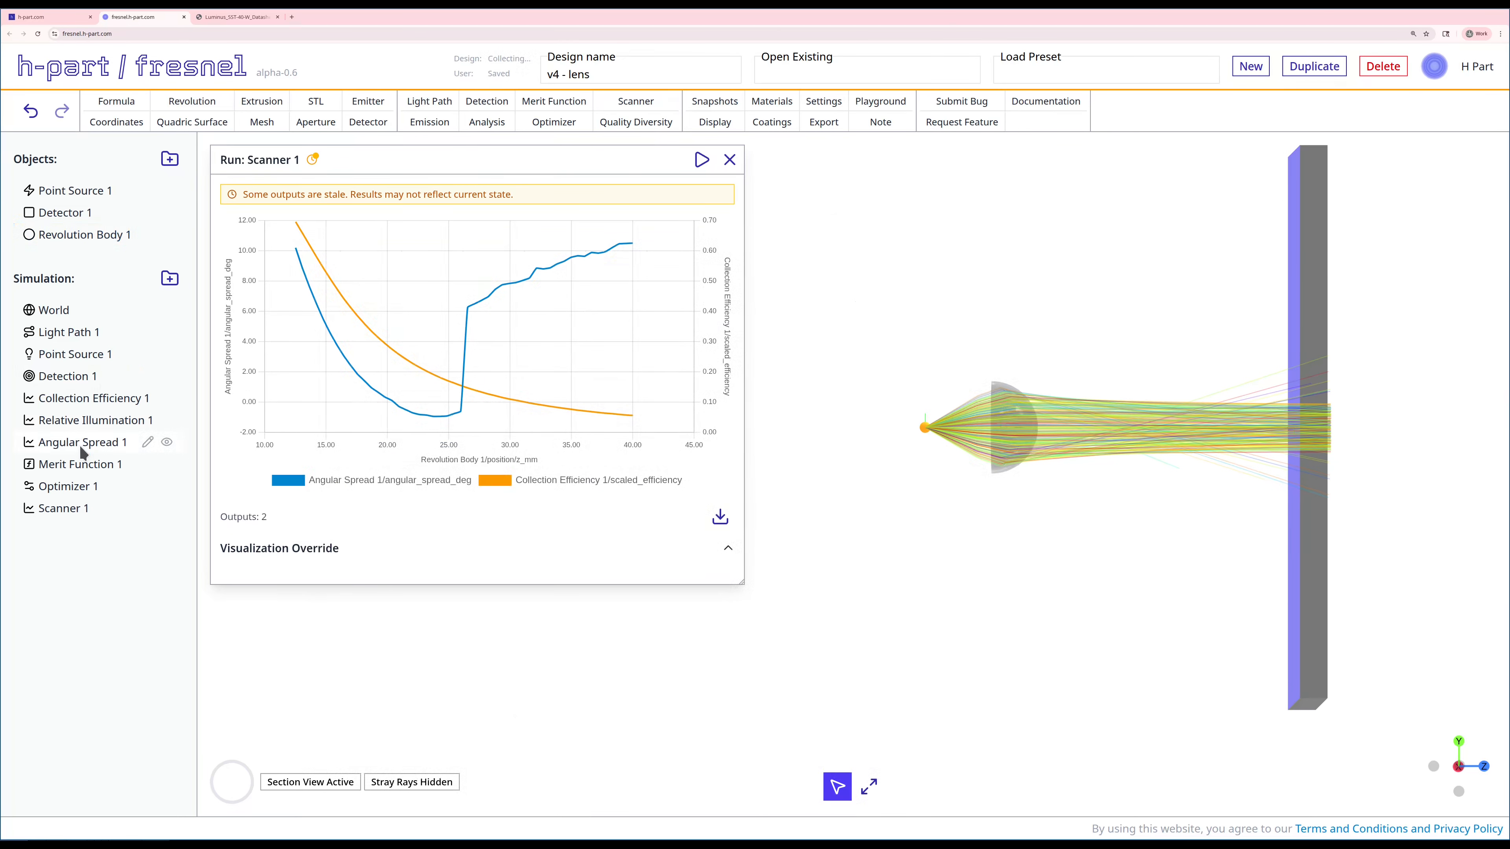
right_click(64, 353)
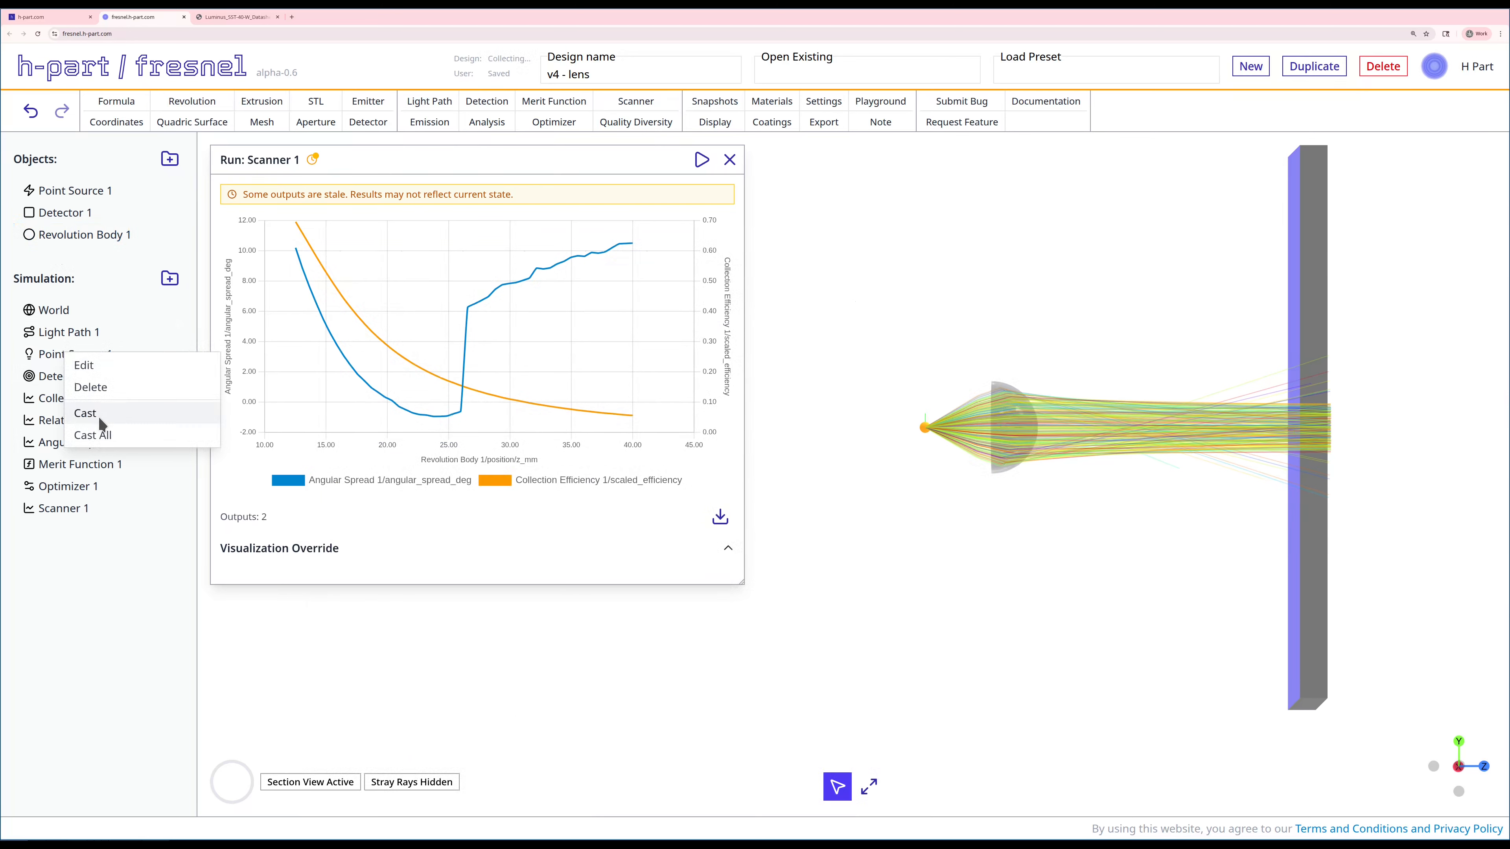
left_click(101, 420)
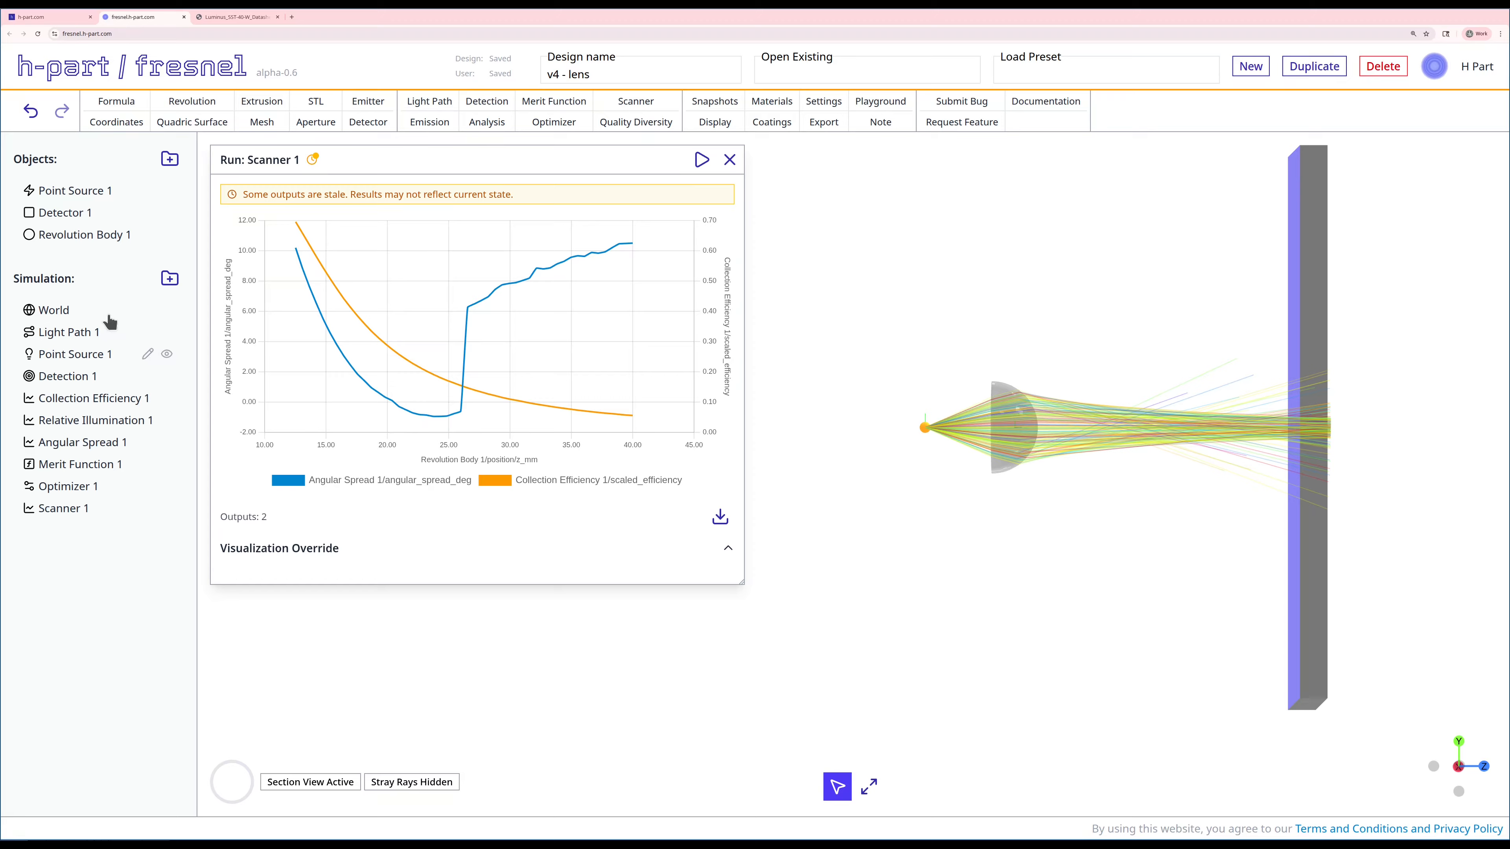
Set Revolution Body 1's z position to 30 mm and recast the Point Source 1 rays
left_click(48, 235)
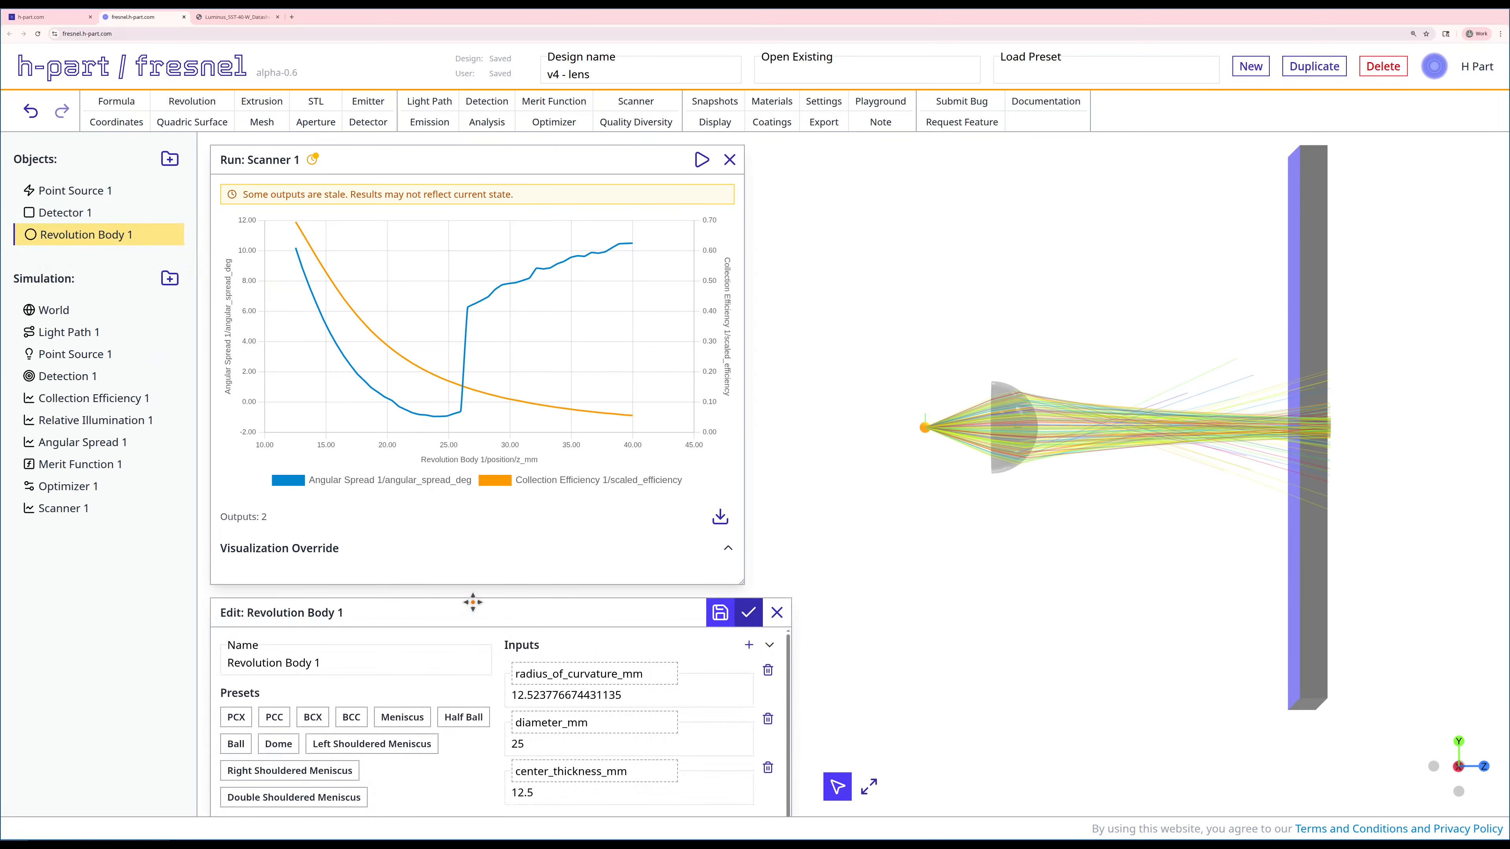
left_click_drag(475, 616, 523, 320)
double_click(495, 799)
type("30")
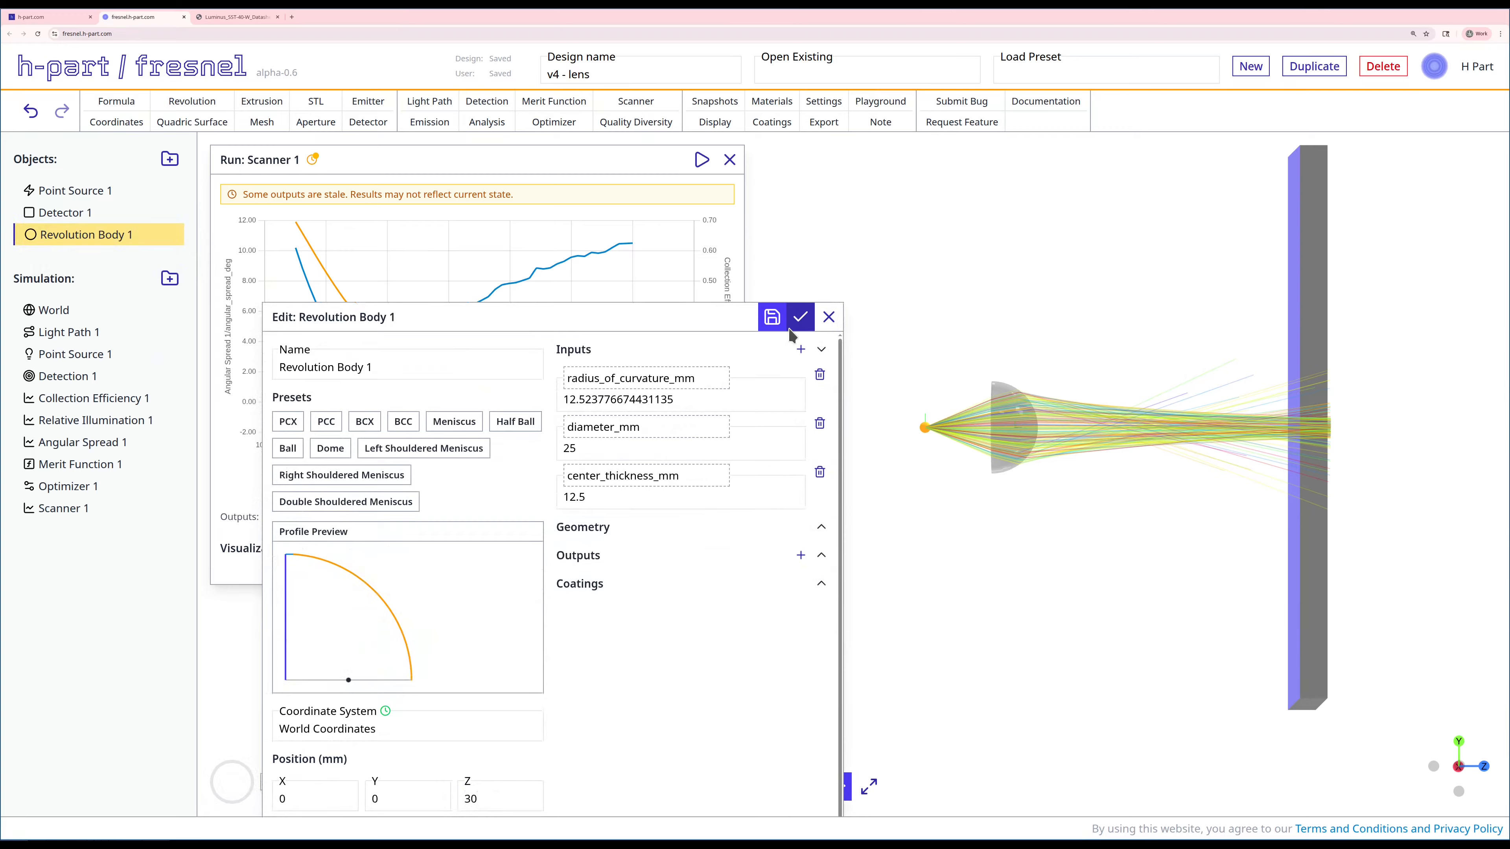
left_click(800, 317)
right_click(30, 349)
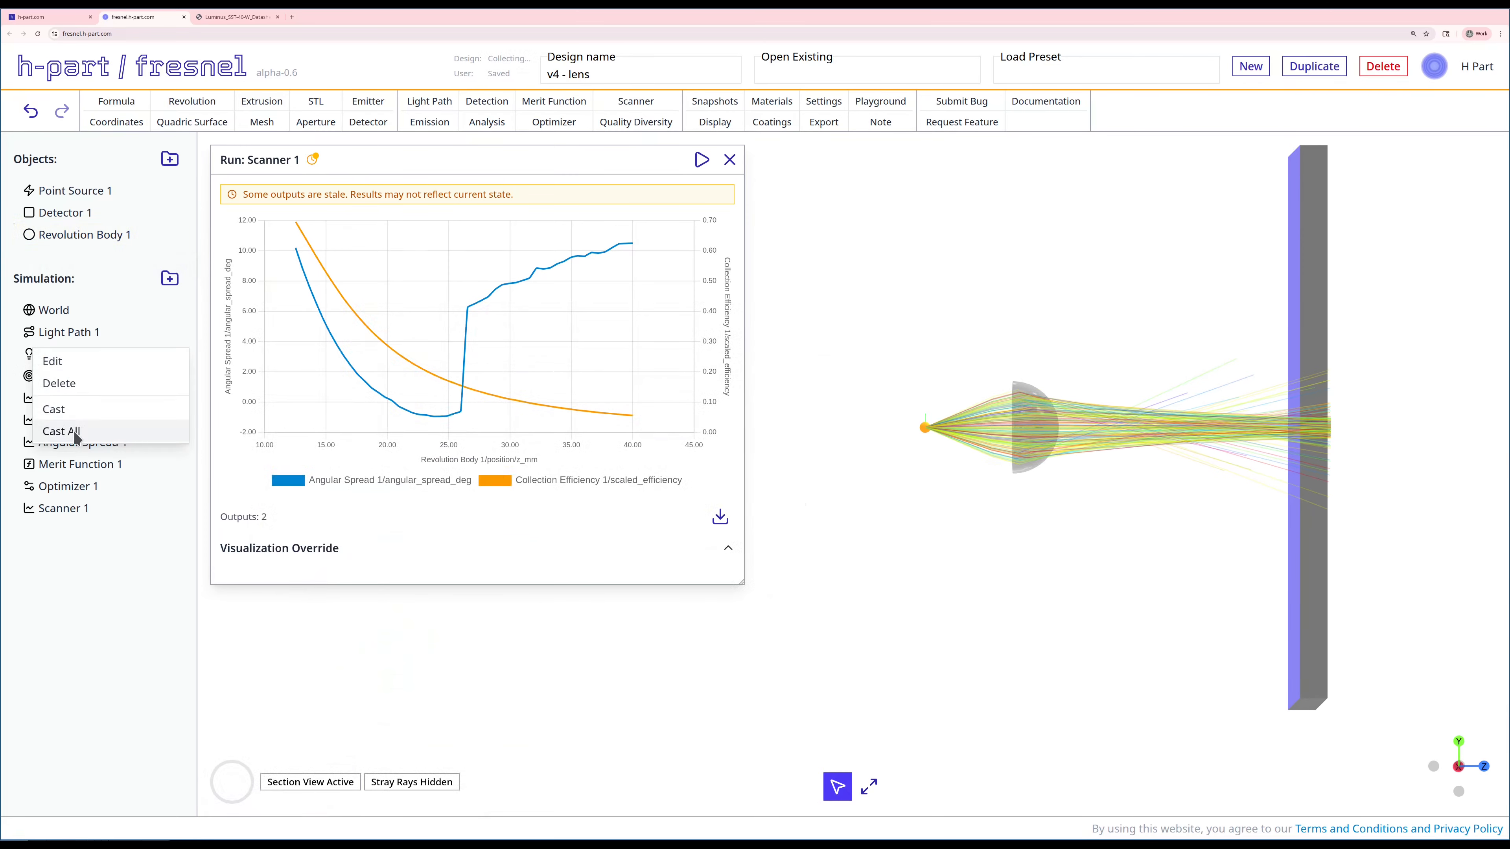
left_click(64, 413)
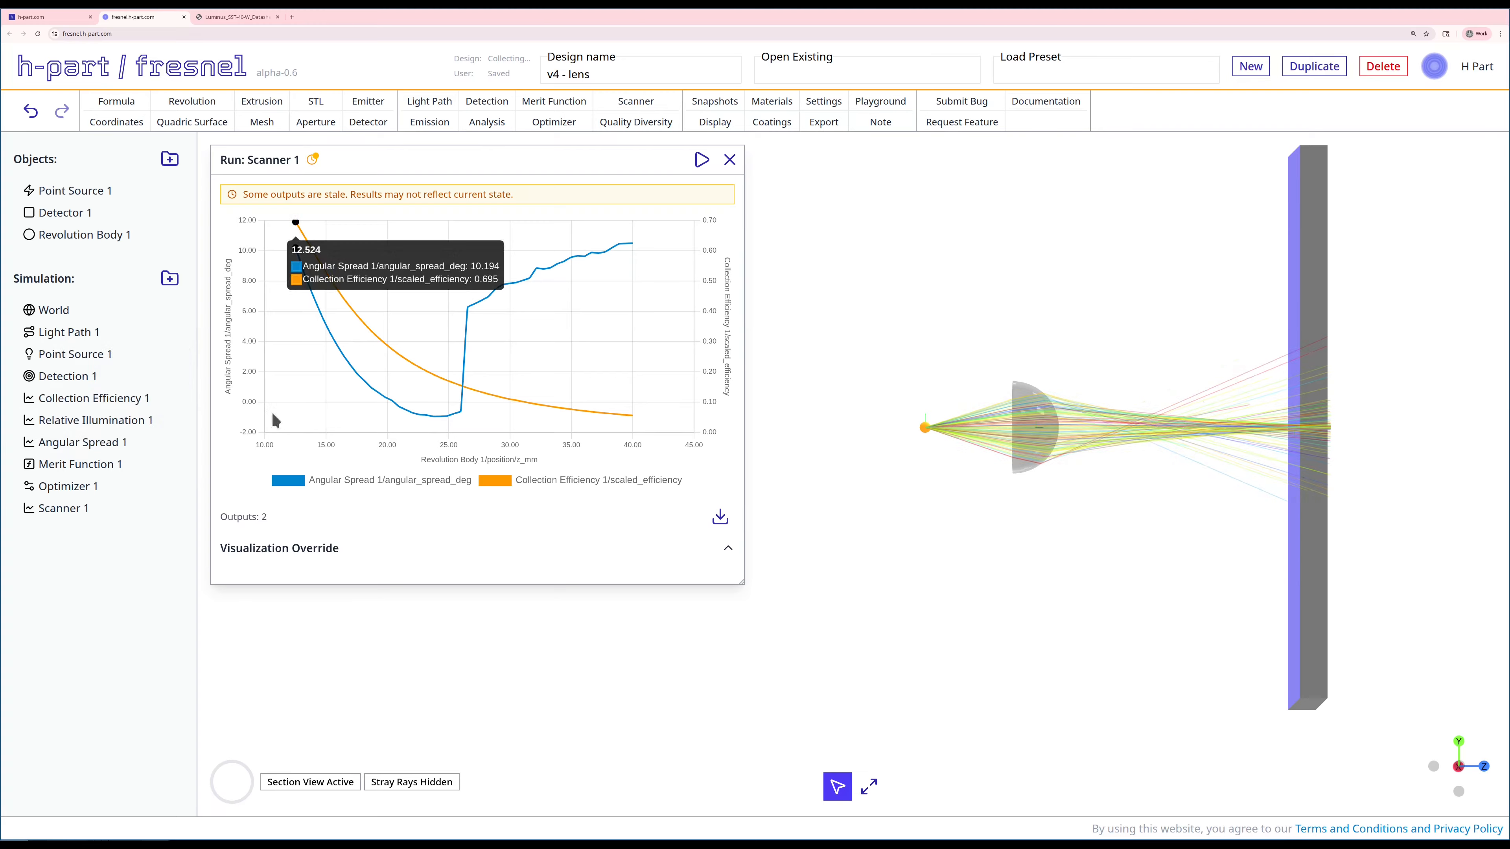
Compare the Angular Spread 1 results and signed angle histogram with the ray pattern behind the lens, and close them
right_click(107, 419)
right_click(107, 441)
left_click(119, 498)
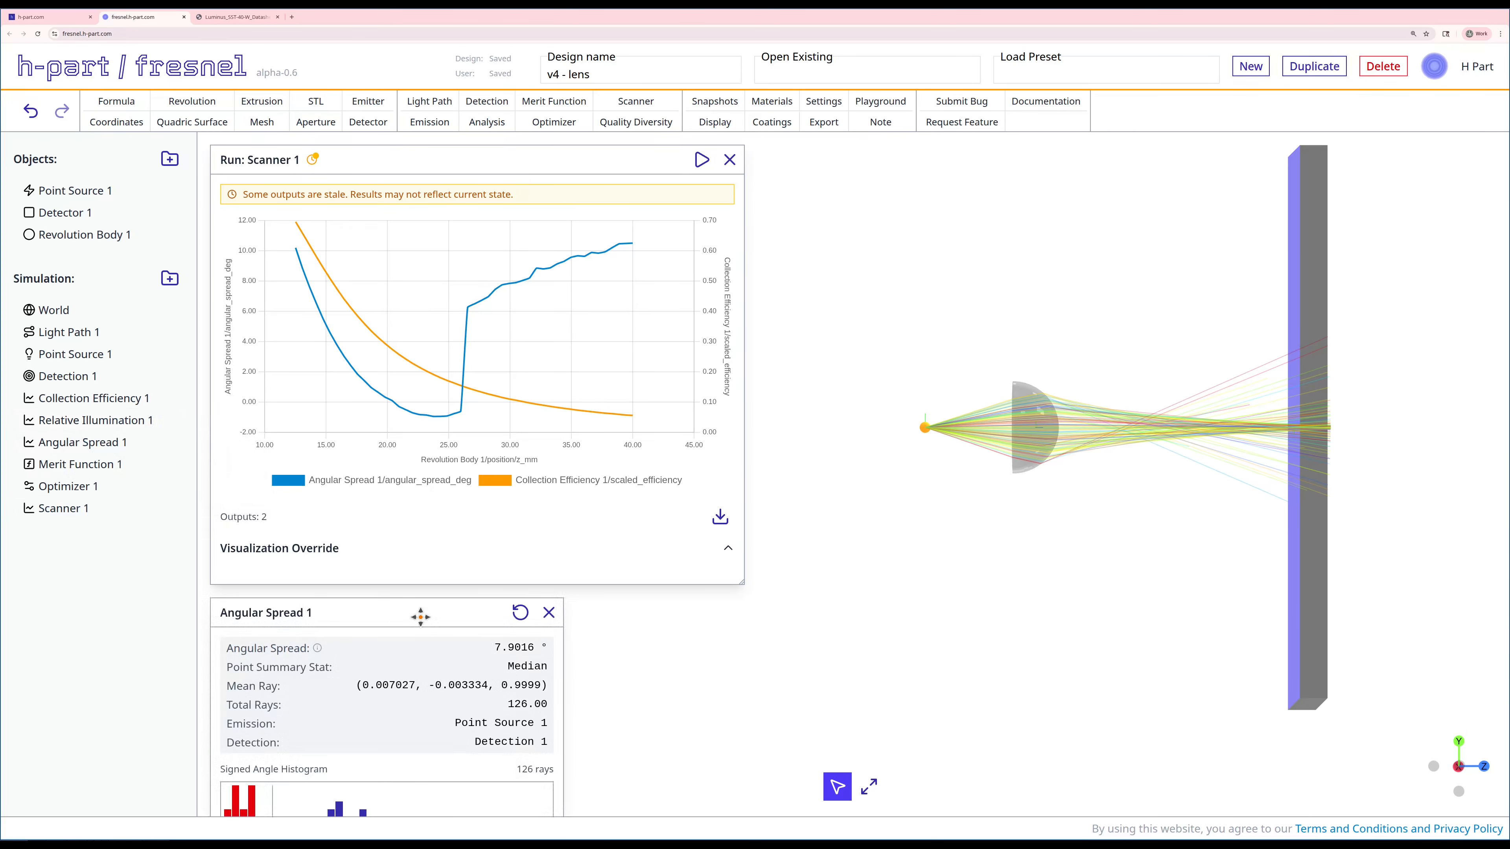
left_click_drag(418, 617, 556, 332)
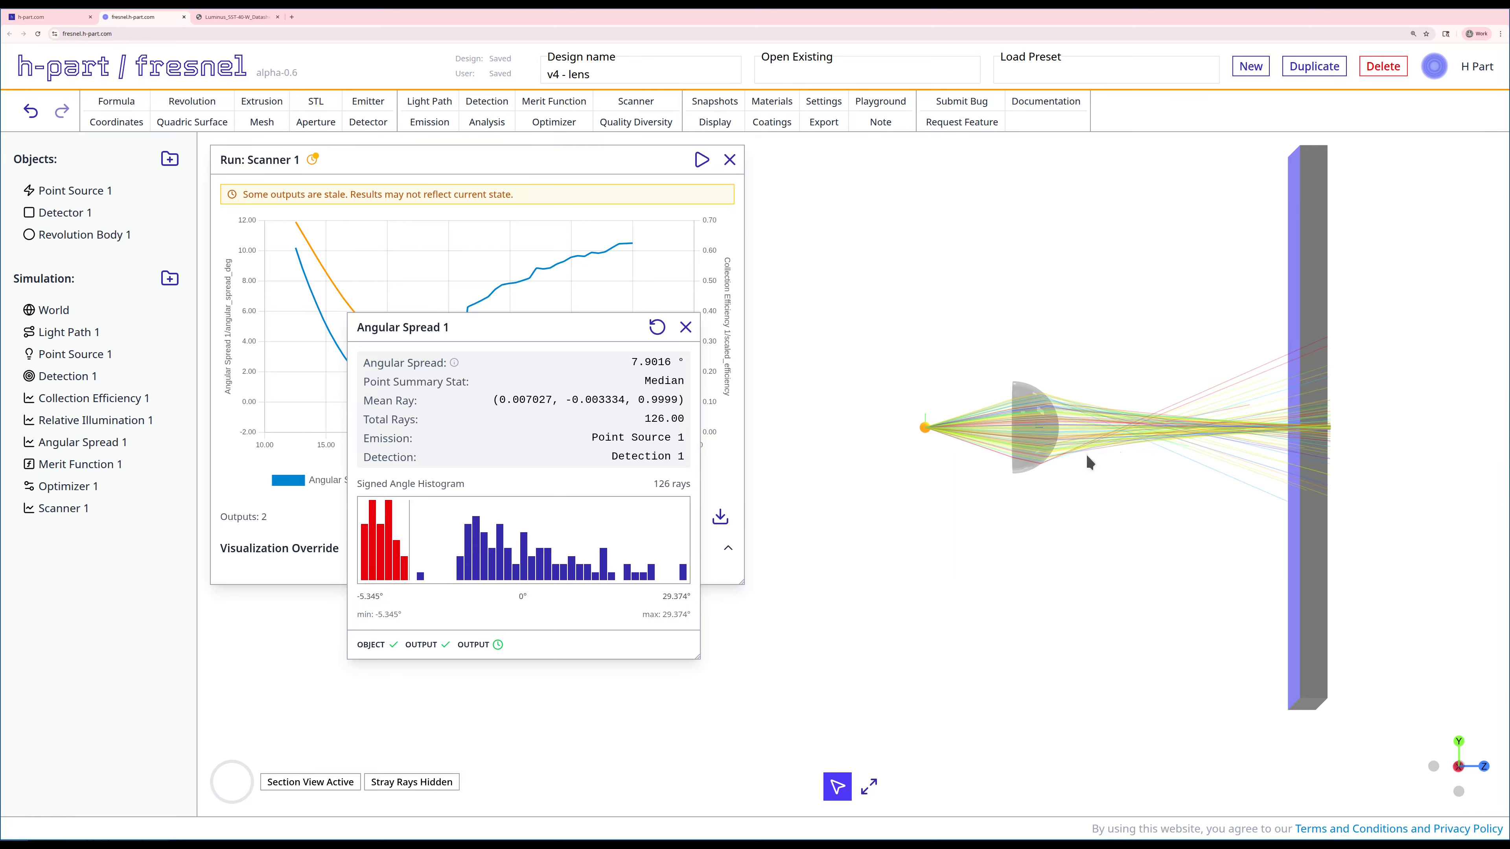
left_click(682, 331)
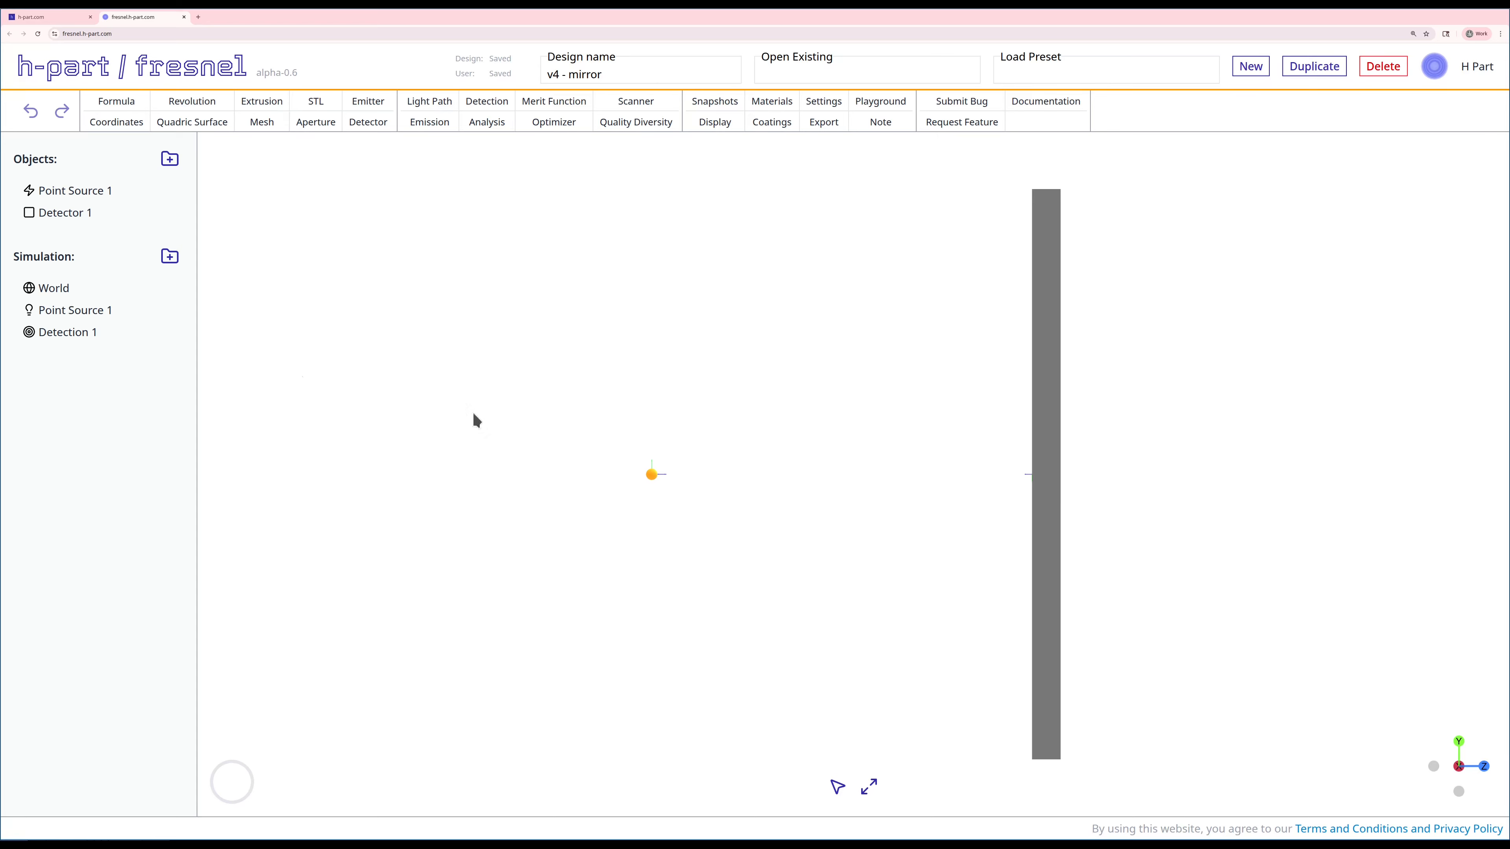
Cast the Point Source 1 rays onto the detector without any optic in the v4 - mirror design
left_click_drag(573, 479, 586, 475)
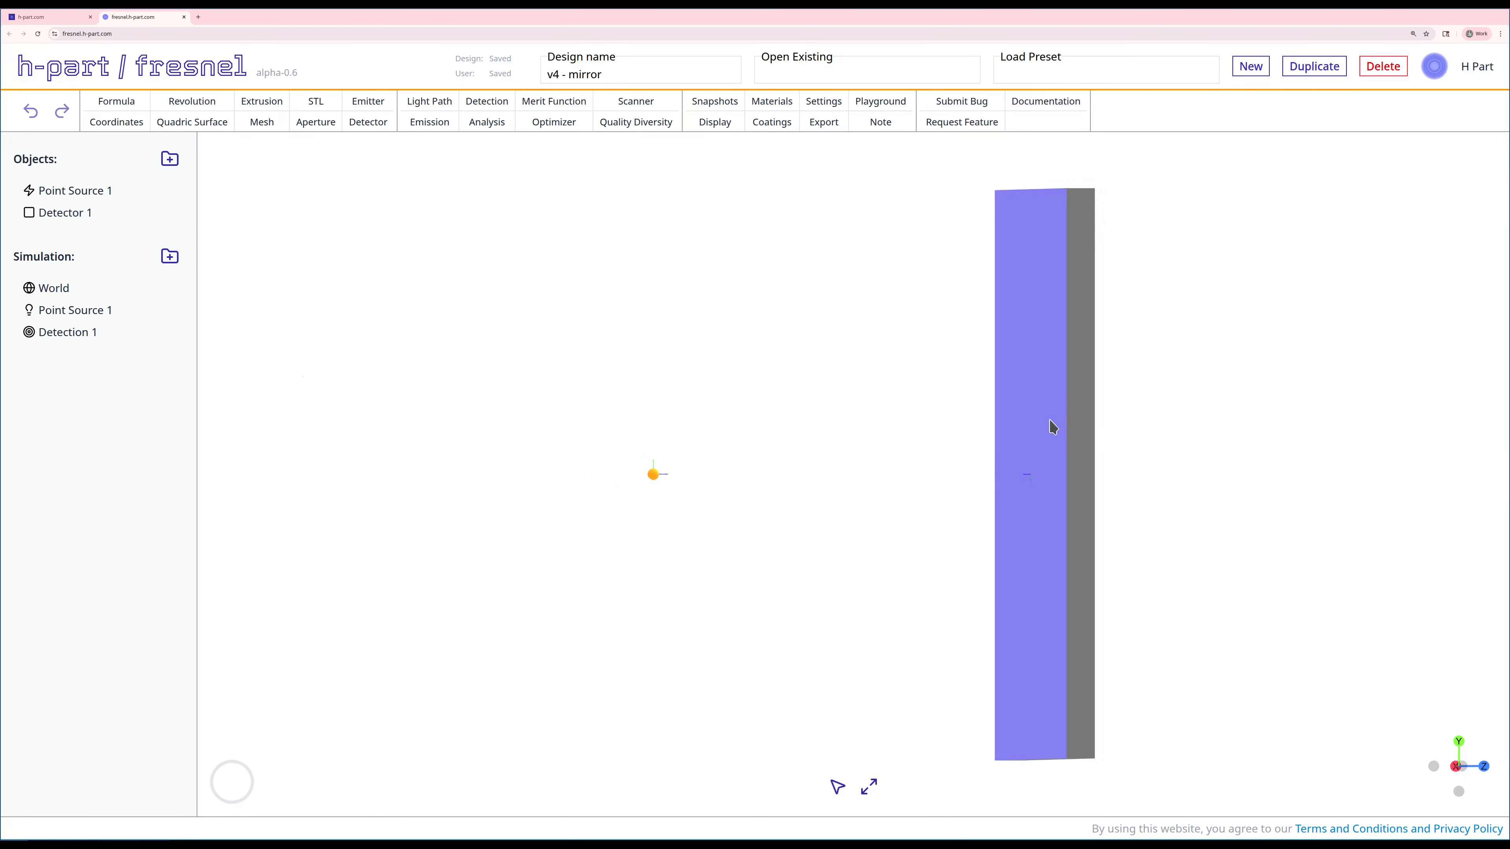
right_click(72, 314)
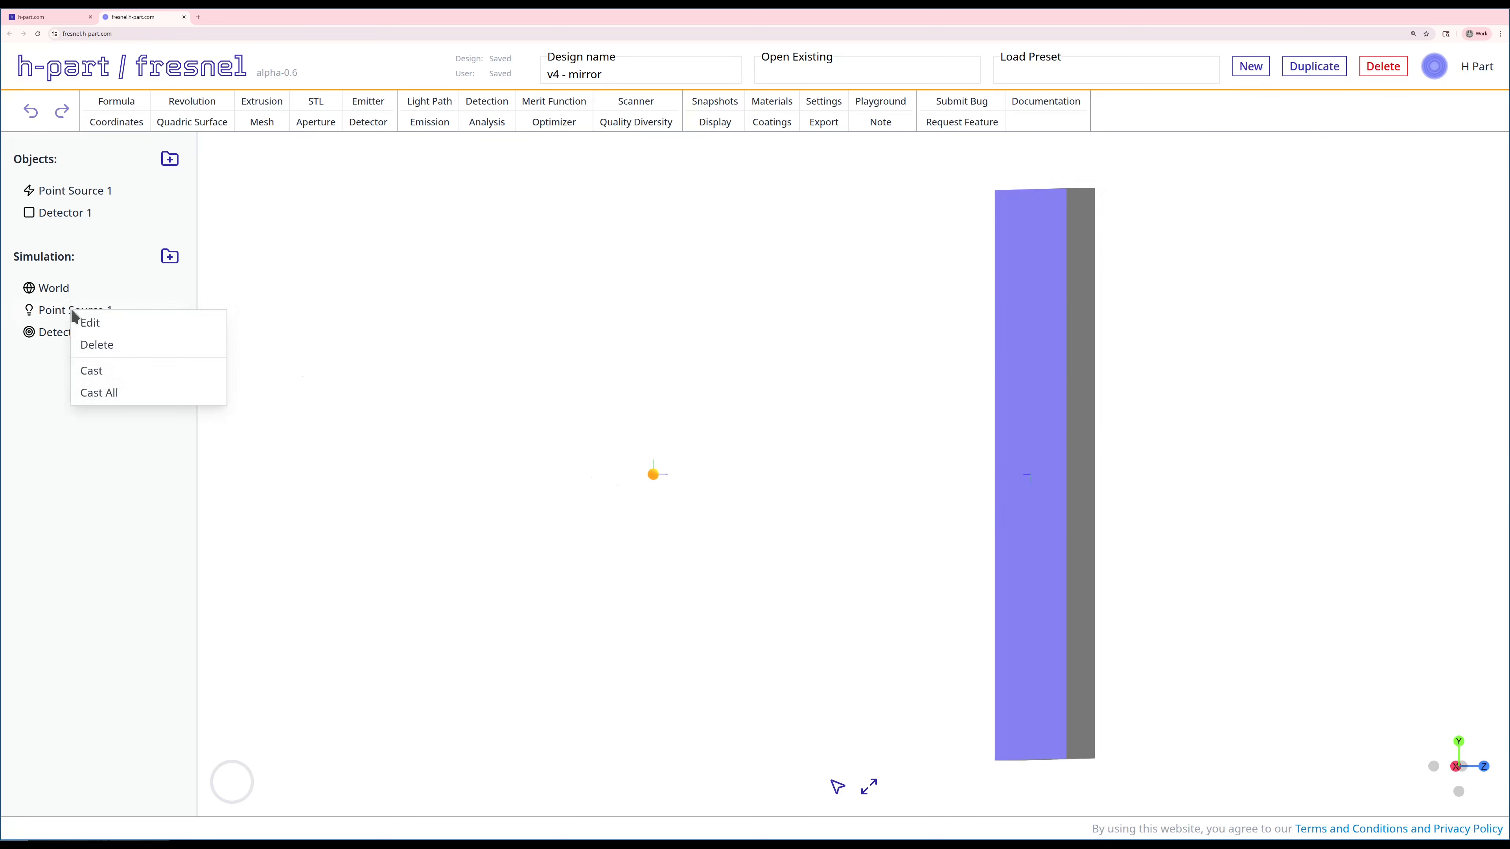
left_click(106, 370)
left_click_drag(454, 496, 475, 503)
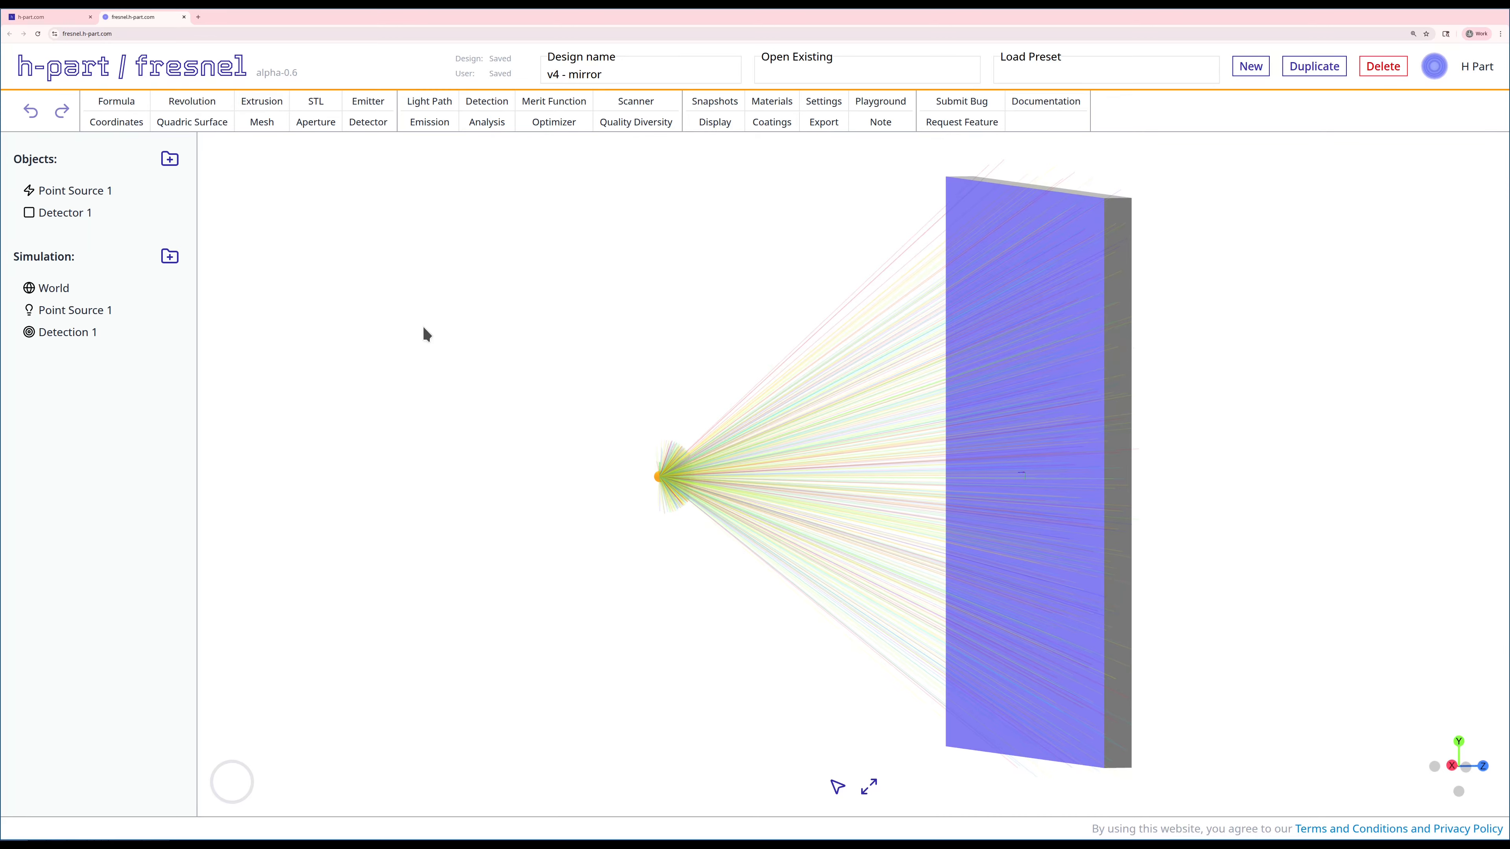
Start a parabolic quadric surface and set its aperture radius to 12.5 mm, checking the shape in the preview
left_click(207, 126)
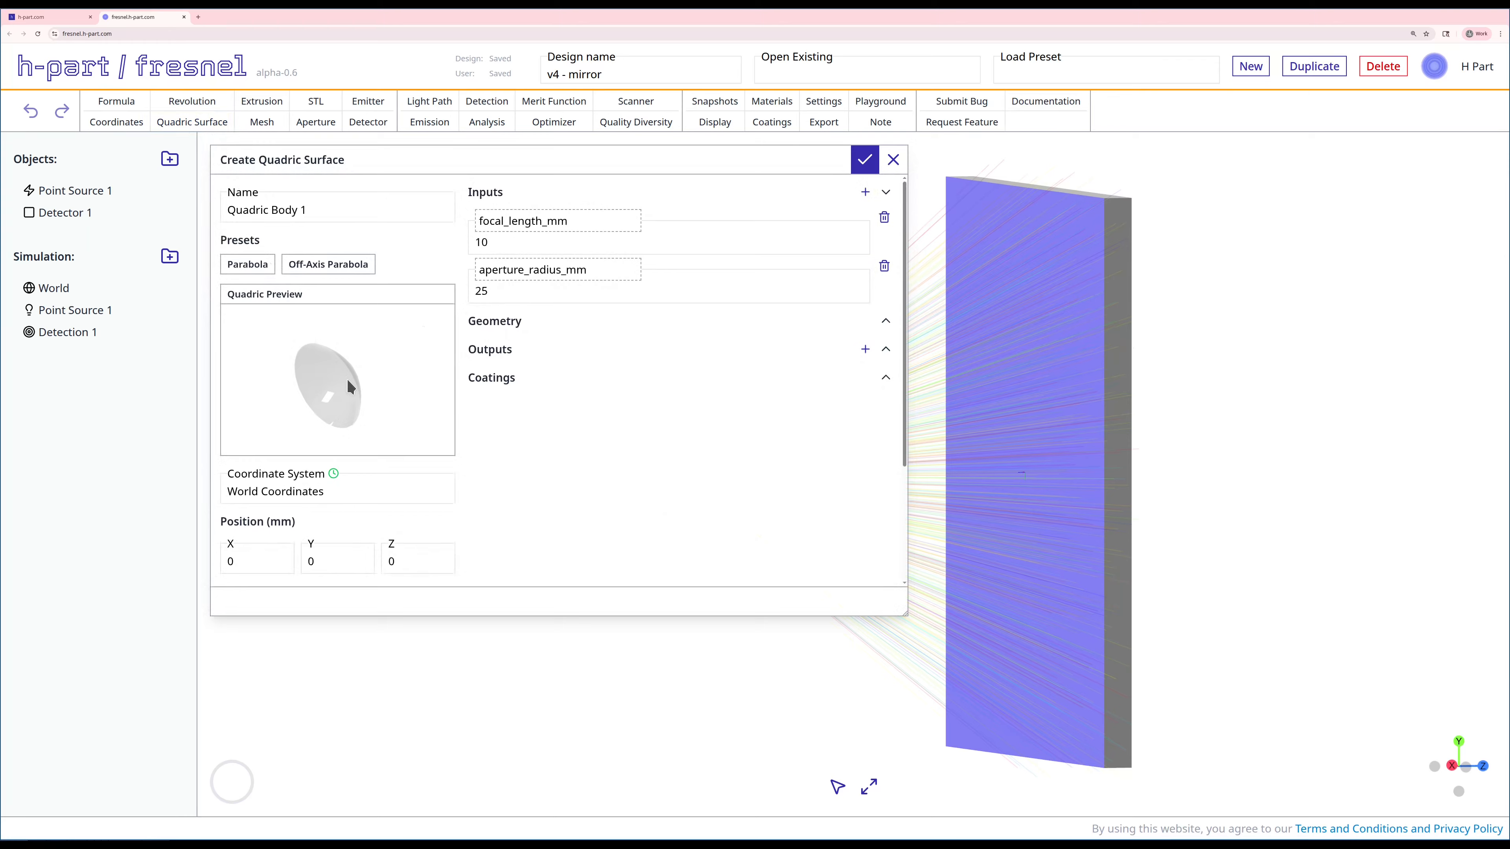
left_click_drag(346, 378, 252, 370)
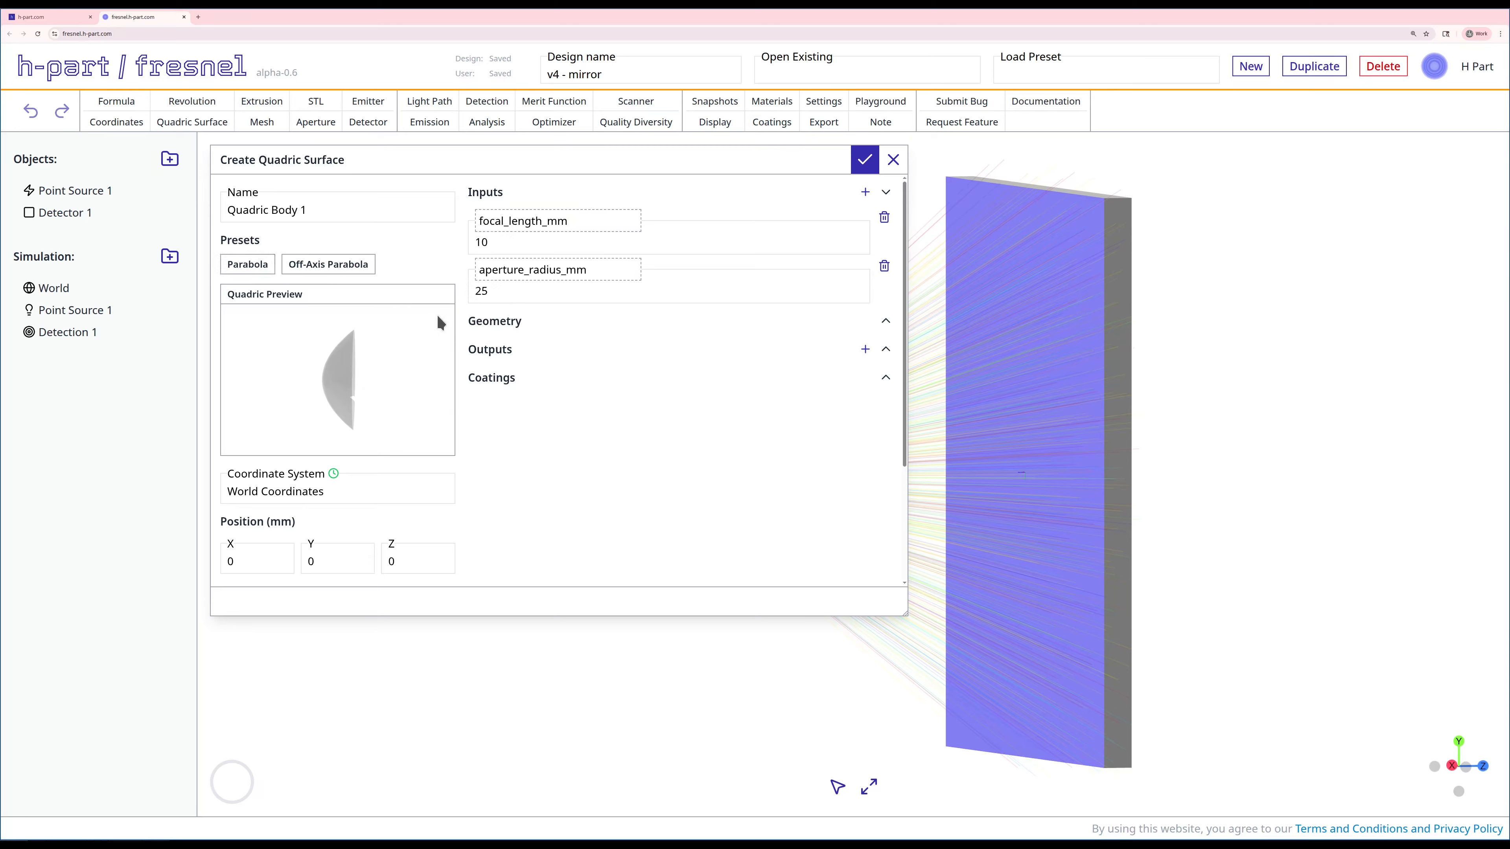
left_click_drag(432, 331, 391, 338)
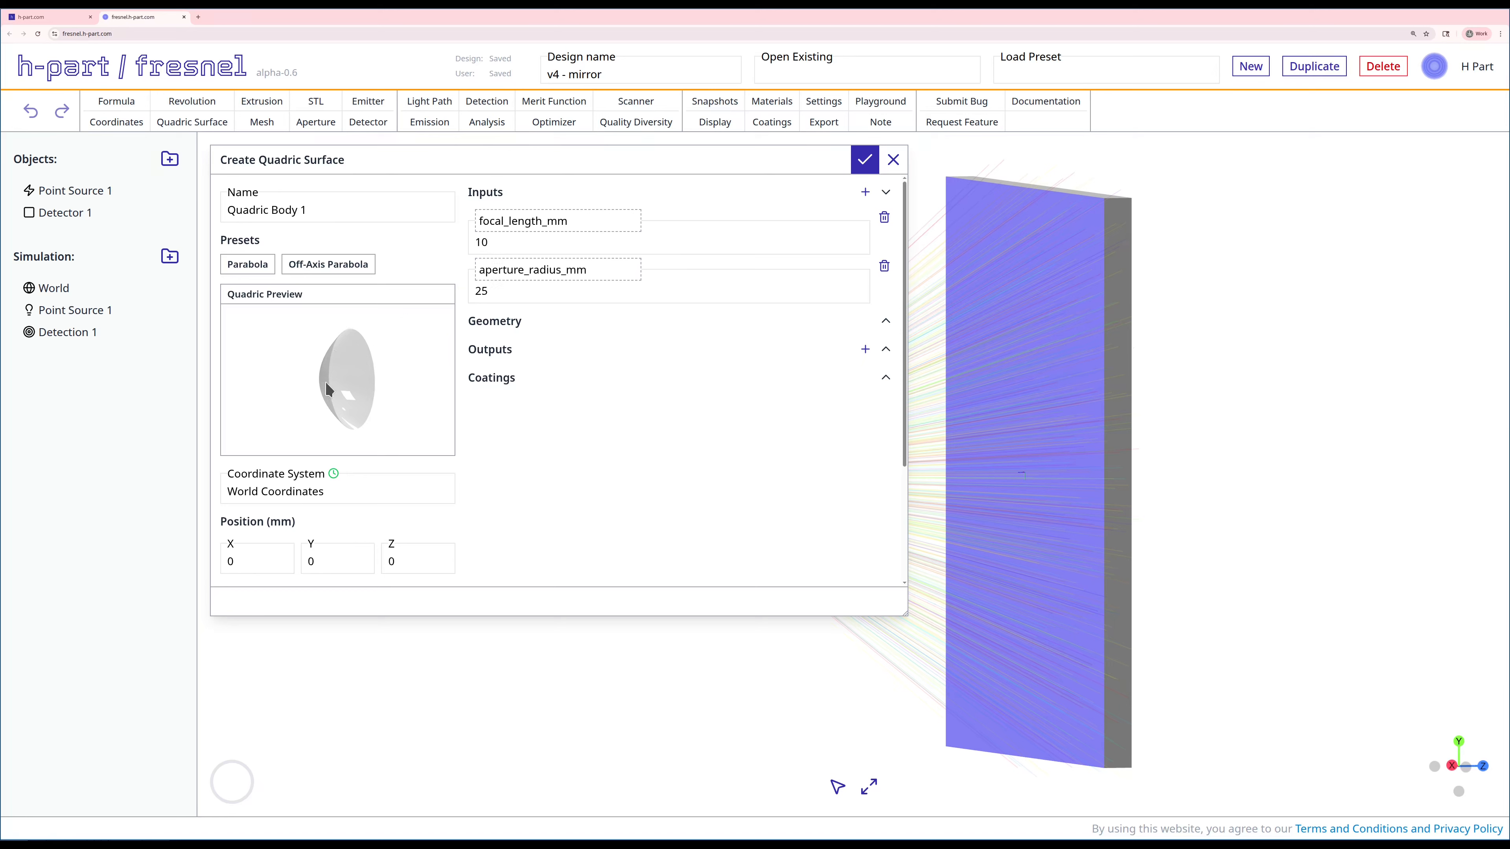
double_click(483, 291)
type("12.5")
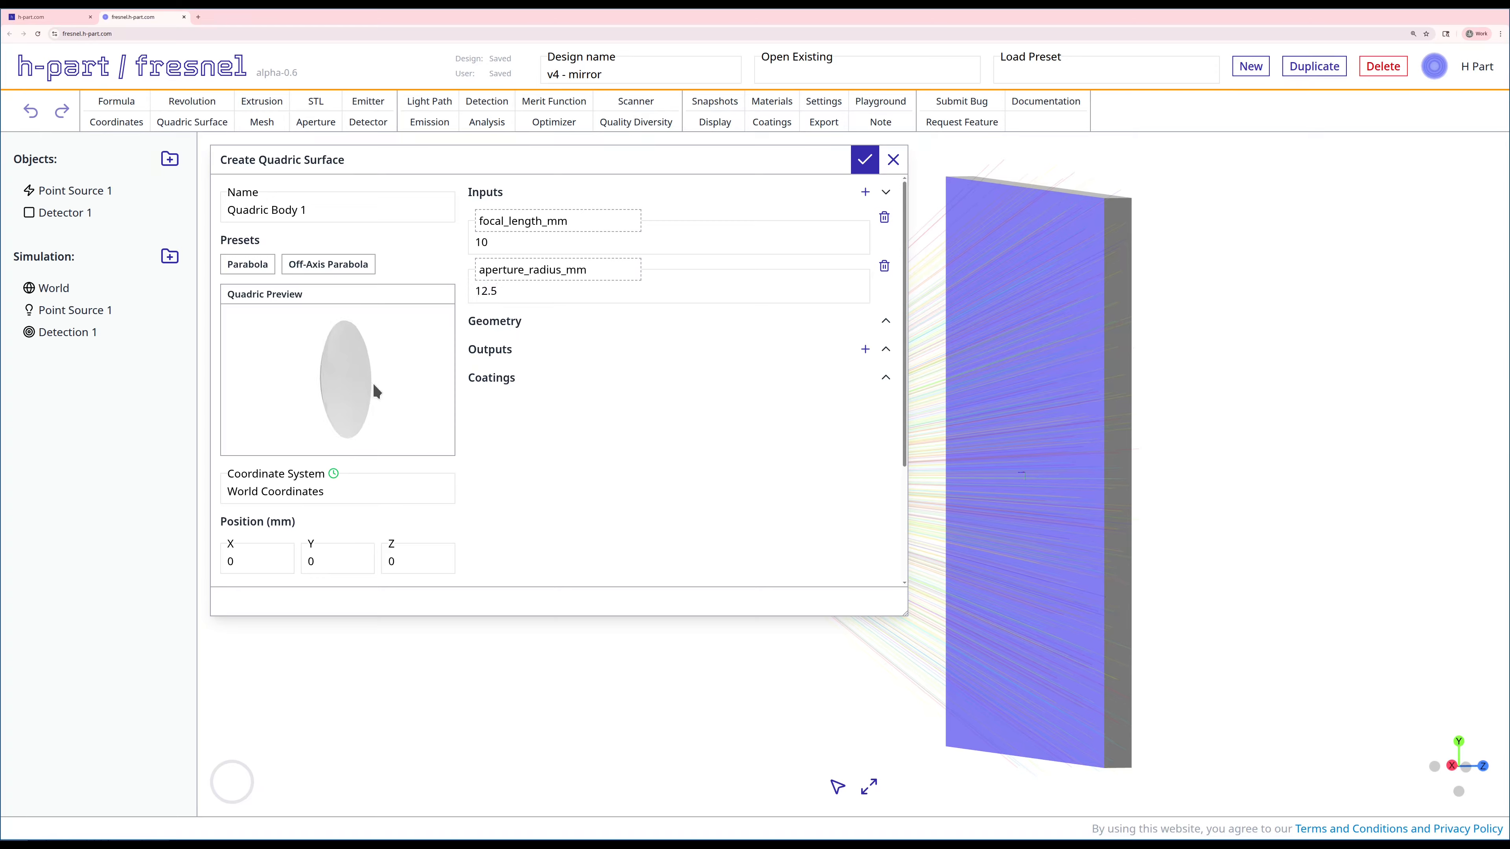
left_click_drag(371, 384, 381, 384)
Try focal lengths of 100 mm and 1 mm for the quadric surface to compare the parabola's depth
double_click(509, 242)
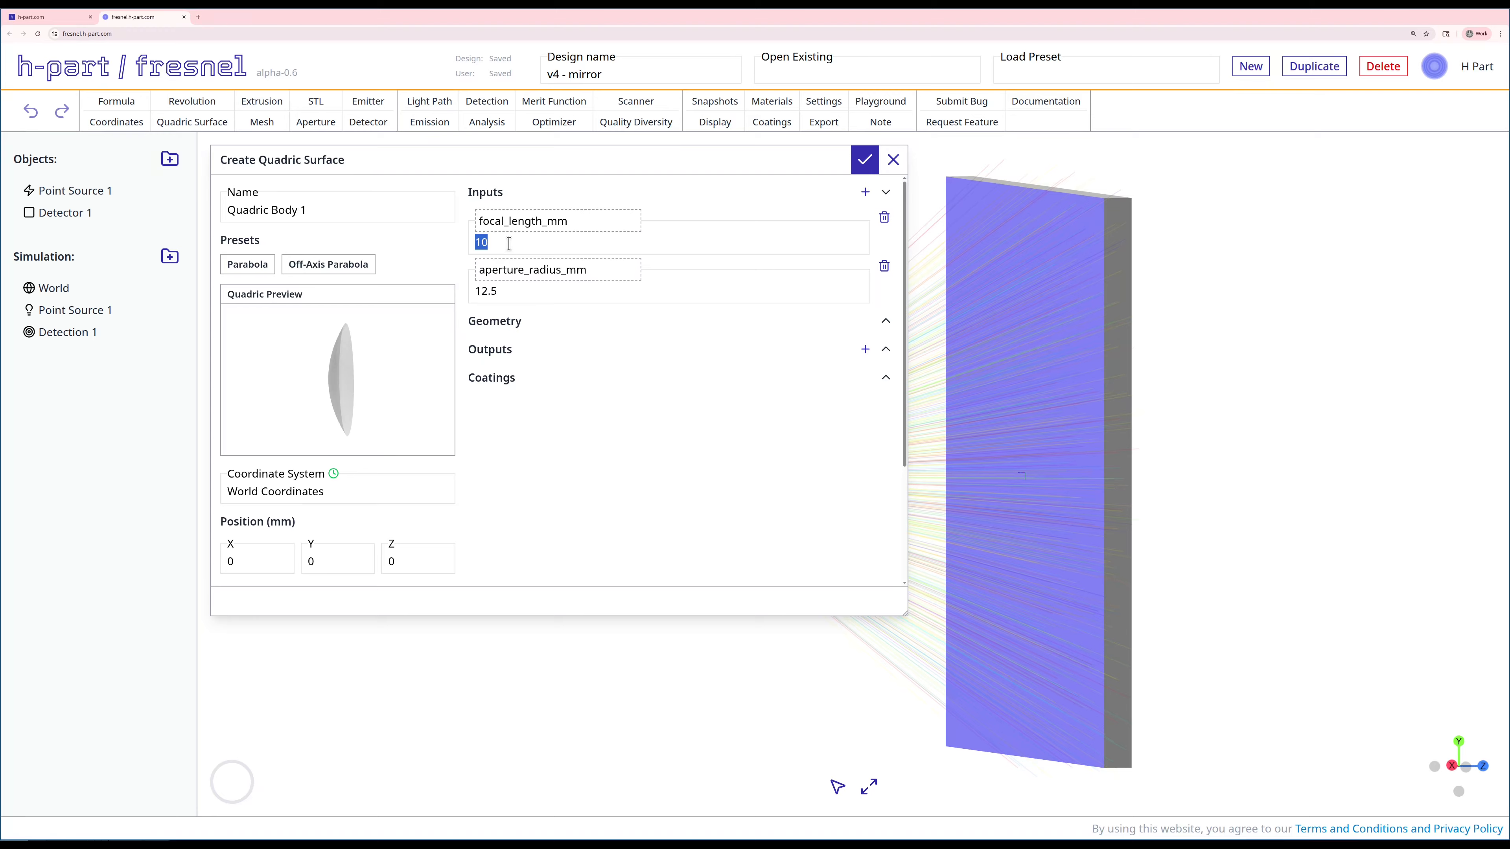
type("100")
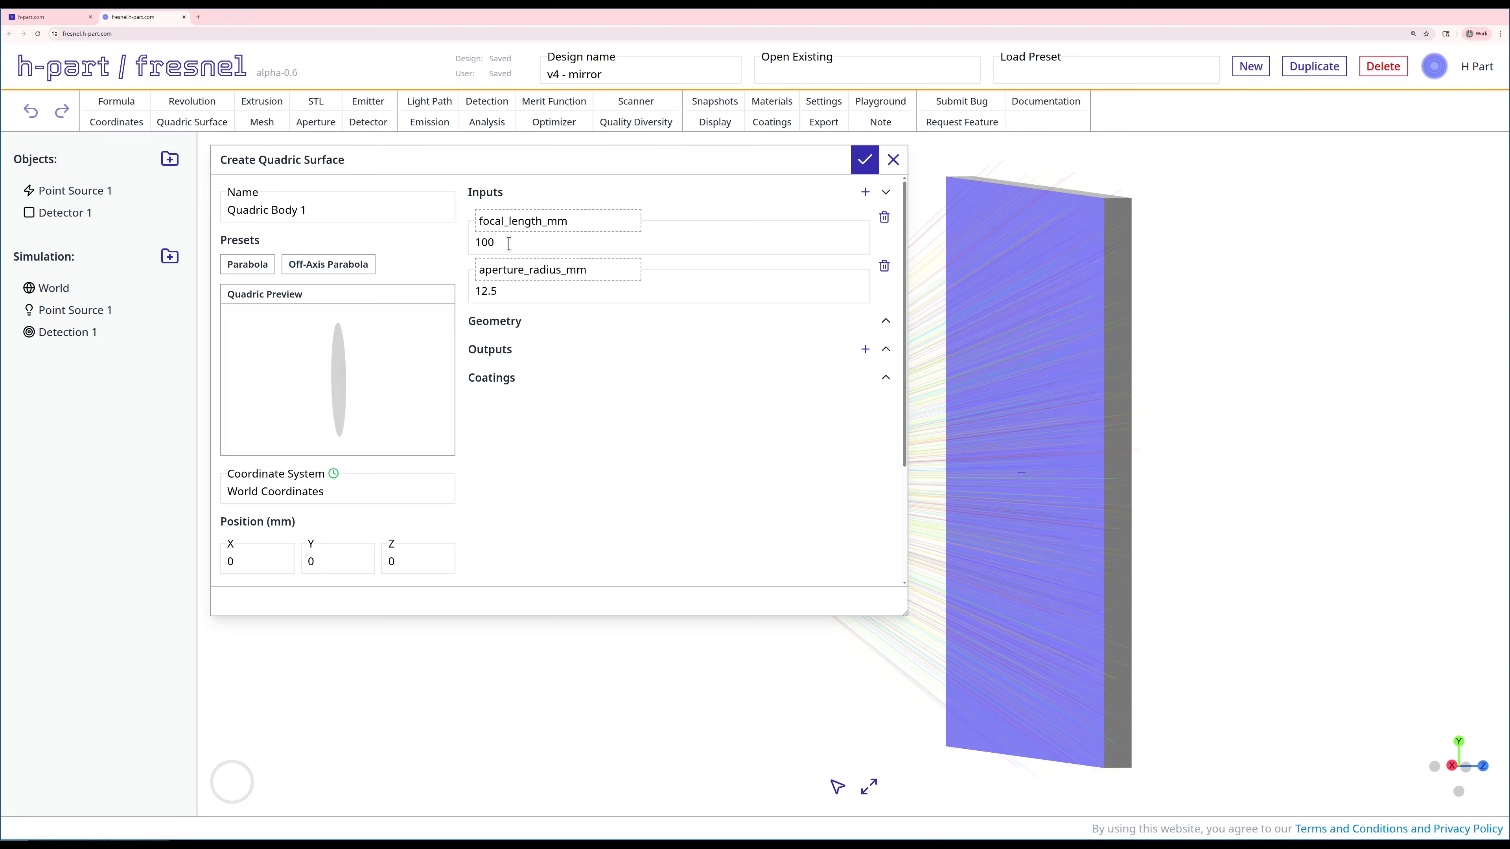
key("BackSpace")
key("BackSpace")
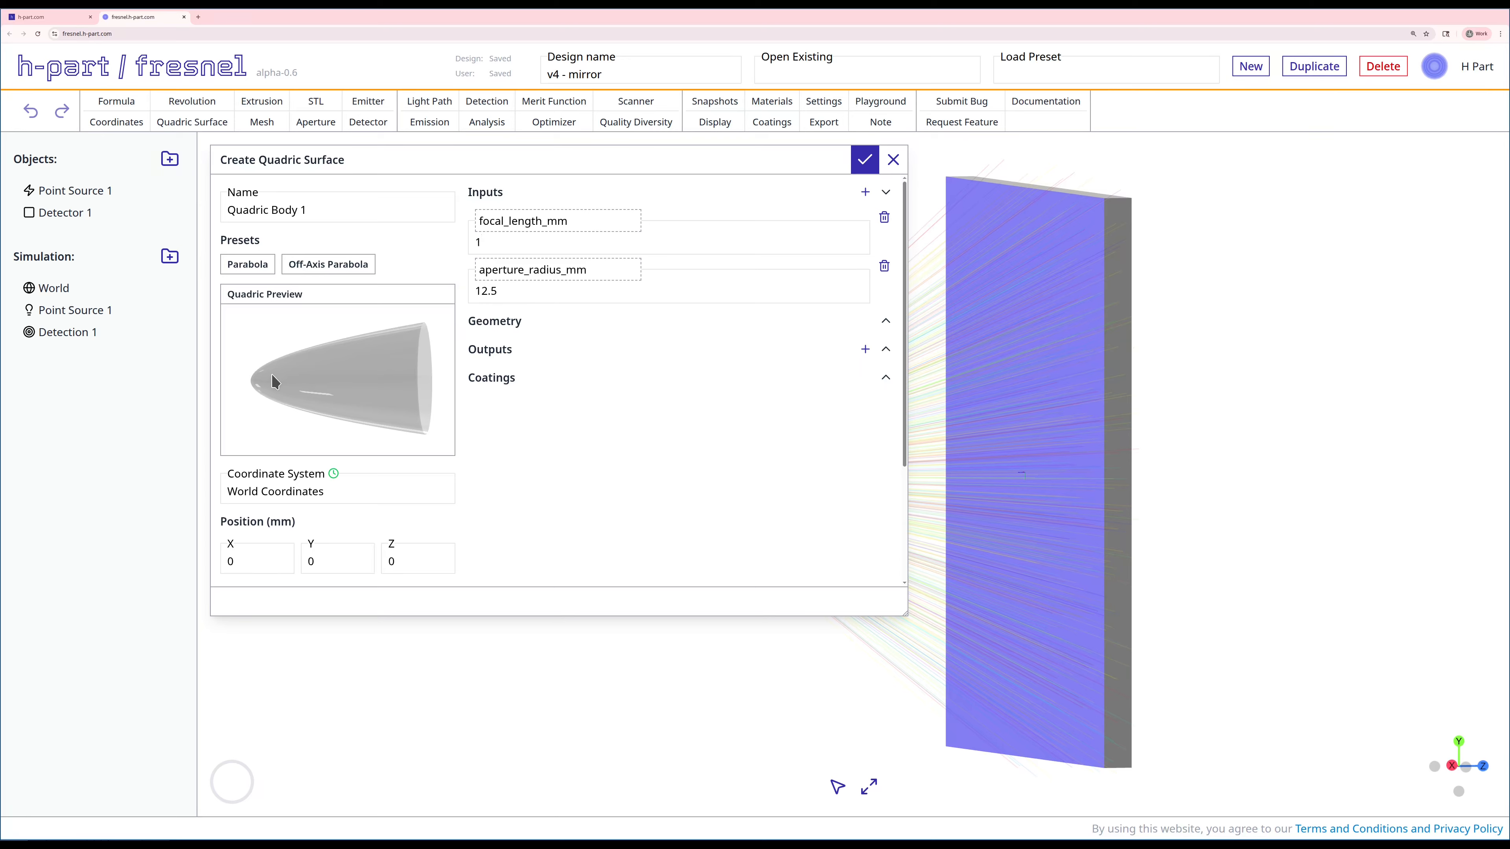
type("00")
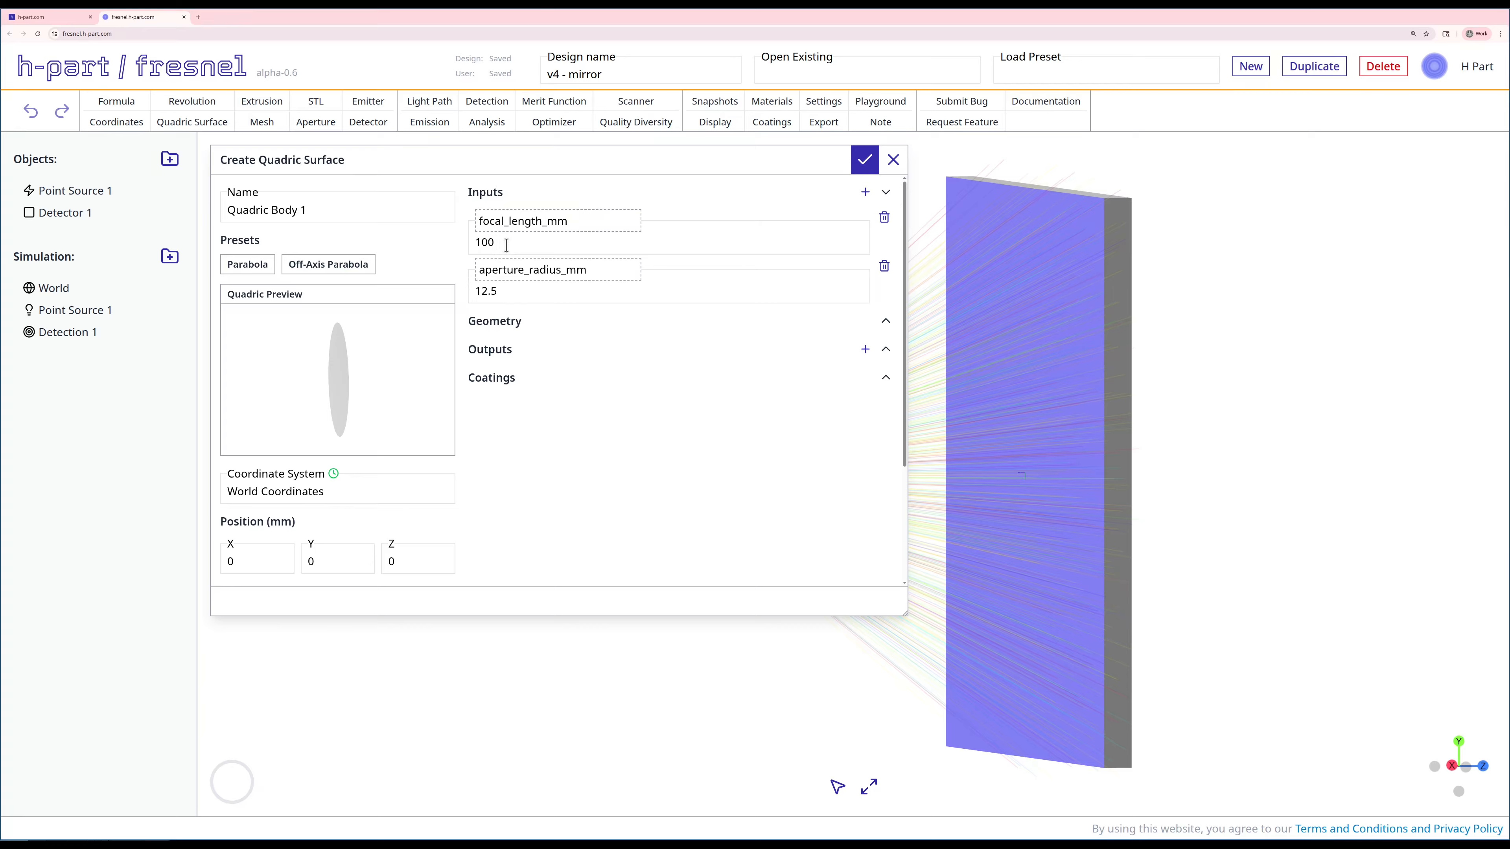
Set the quadric surface's focal length to 3 mm and its z position to -3 mm, and create the body
key("BackSpace")
key("BackSpace")
key("BackSpace")
type("3")
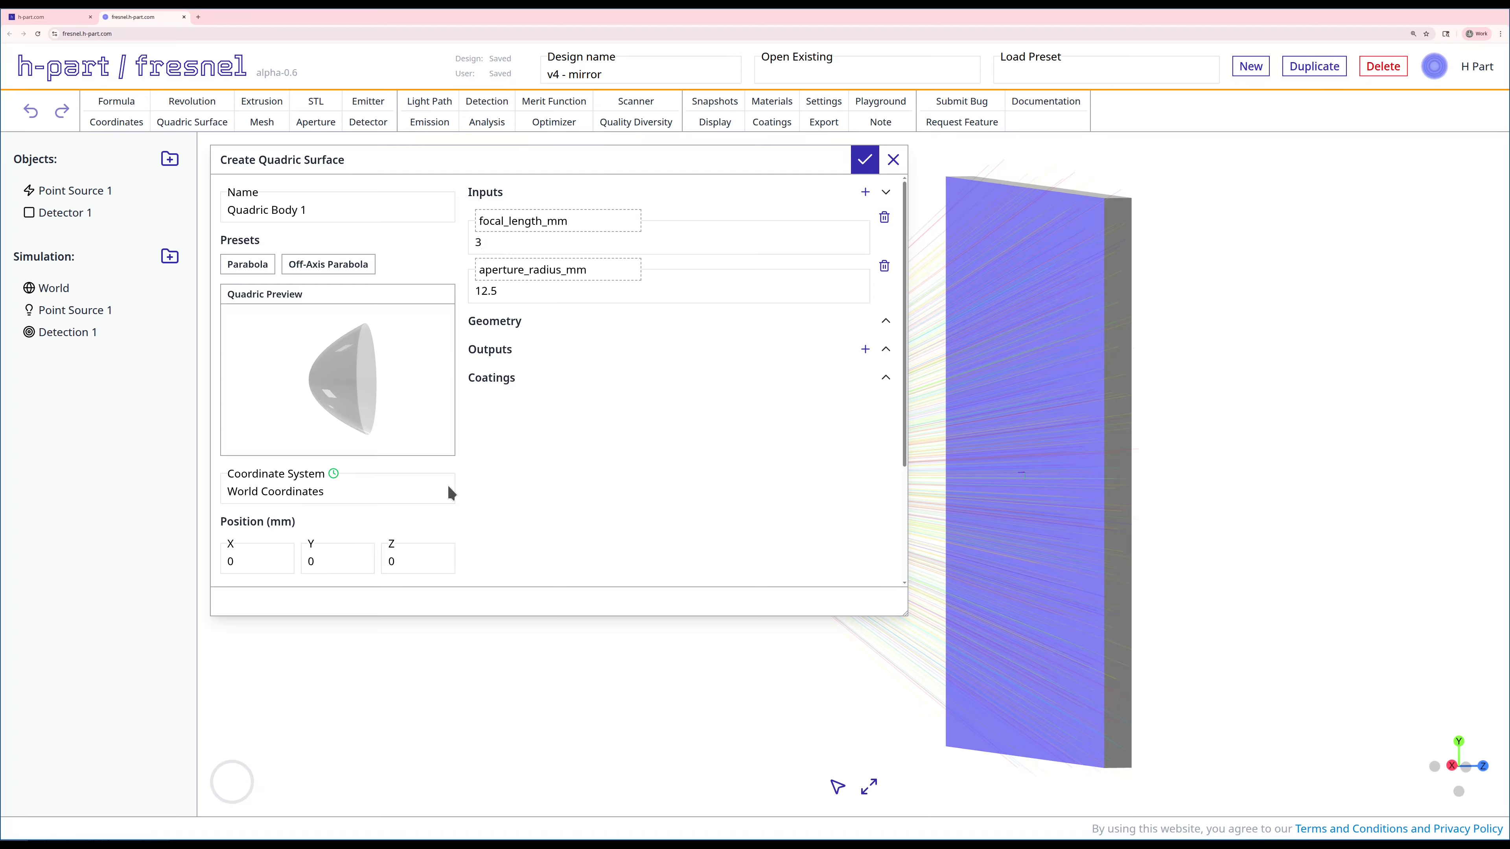
left_click(424, 557)
key("BackSpace")
type("-3")
left_click(865, 159)
Recast the Point Source 1 rays through the uncoated Quadric Body 1
left_click_drag(683, 383, 643, 426)
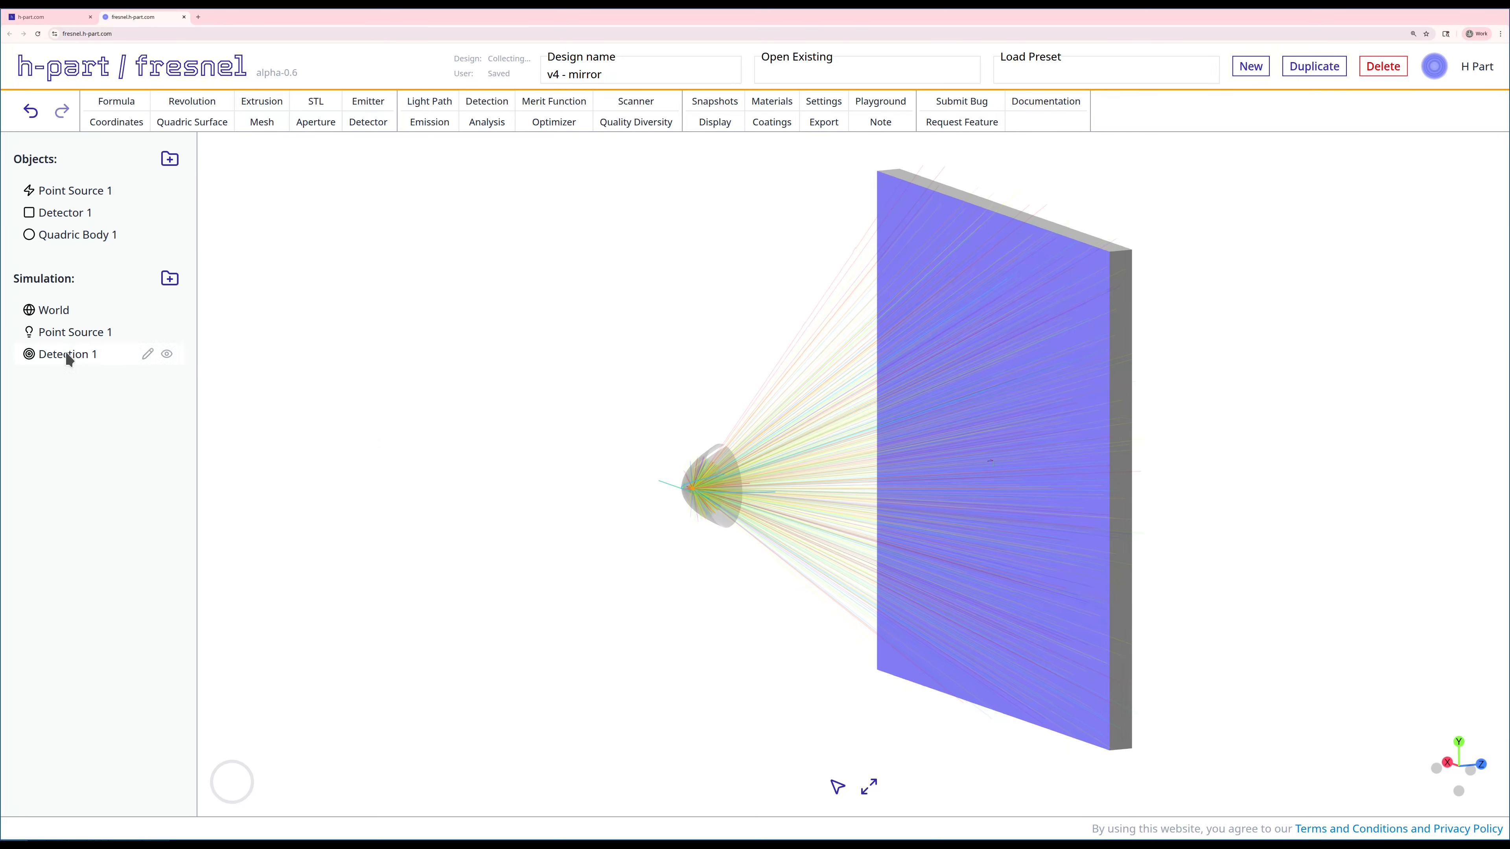
right_click(80, 331)
left_click(101, 392)
left_click_drag(600, 547, 572, 538)
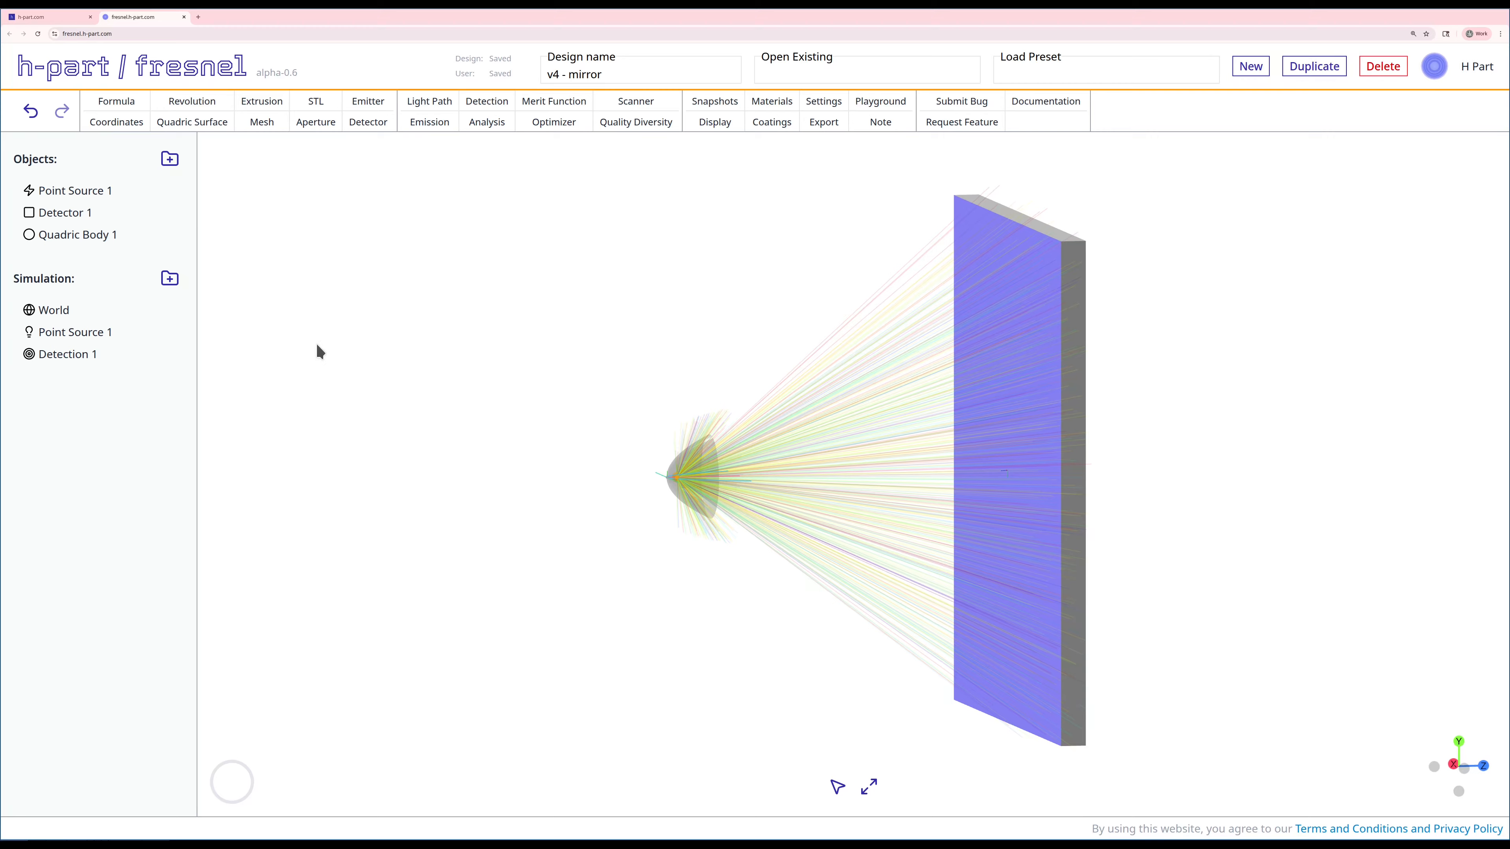
Apply the Perfect Metallic Reflector coating to Quadric Body 1's surface and confirm the edit
right_click(72, 236)
left_click(84, 249)
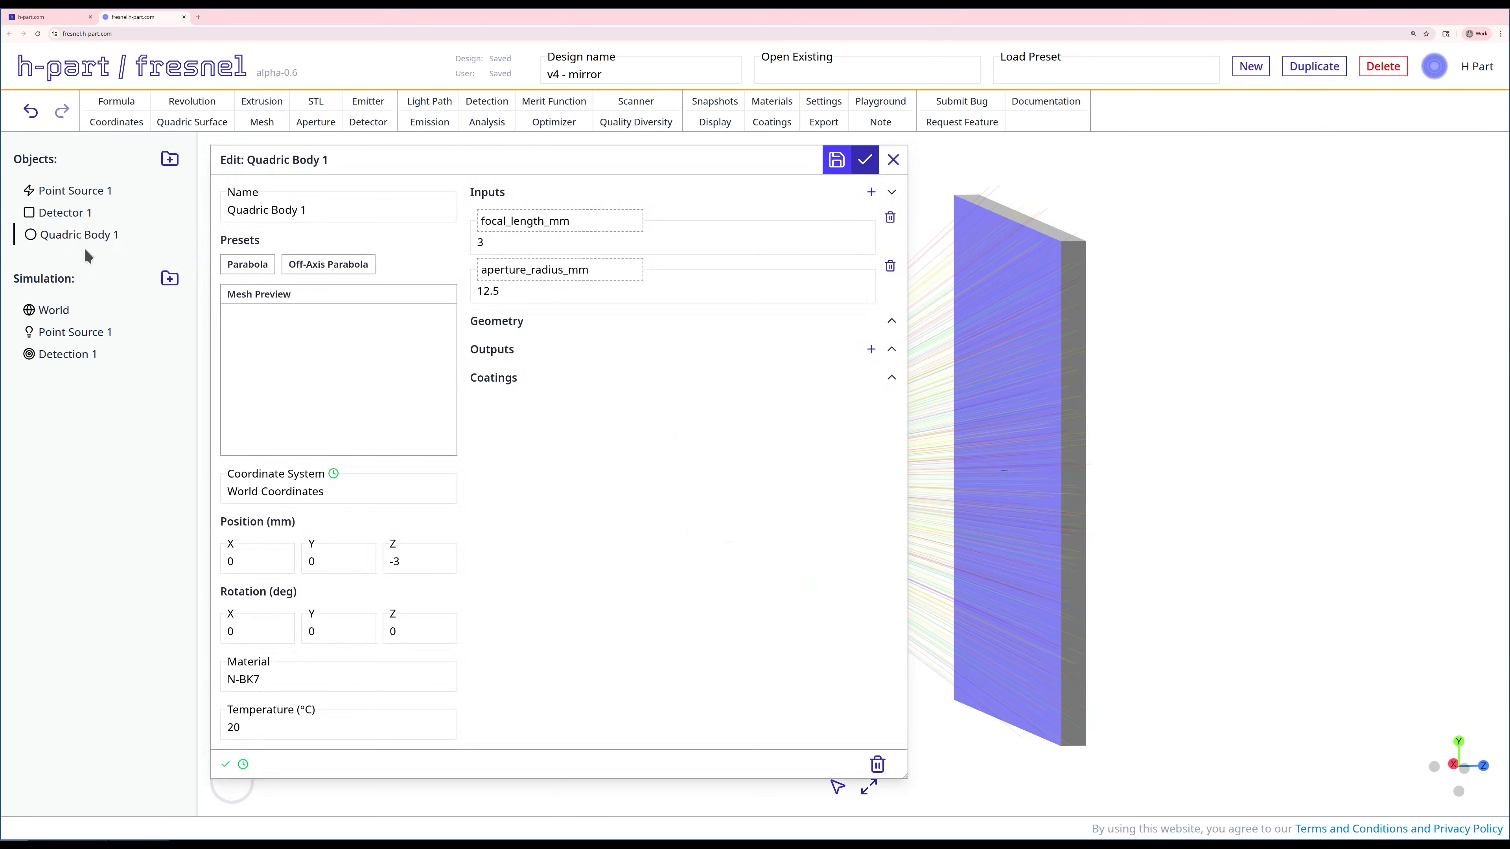
left_click(492, 381)
left_click(677, 432)
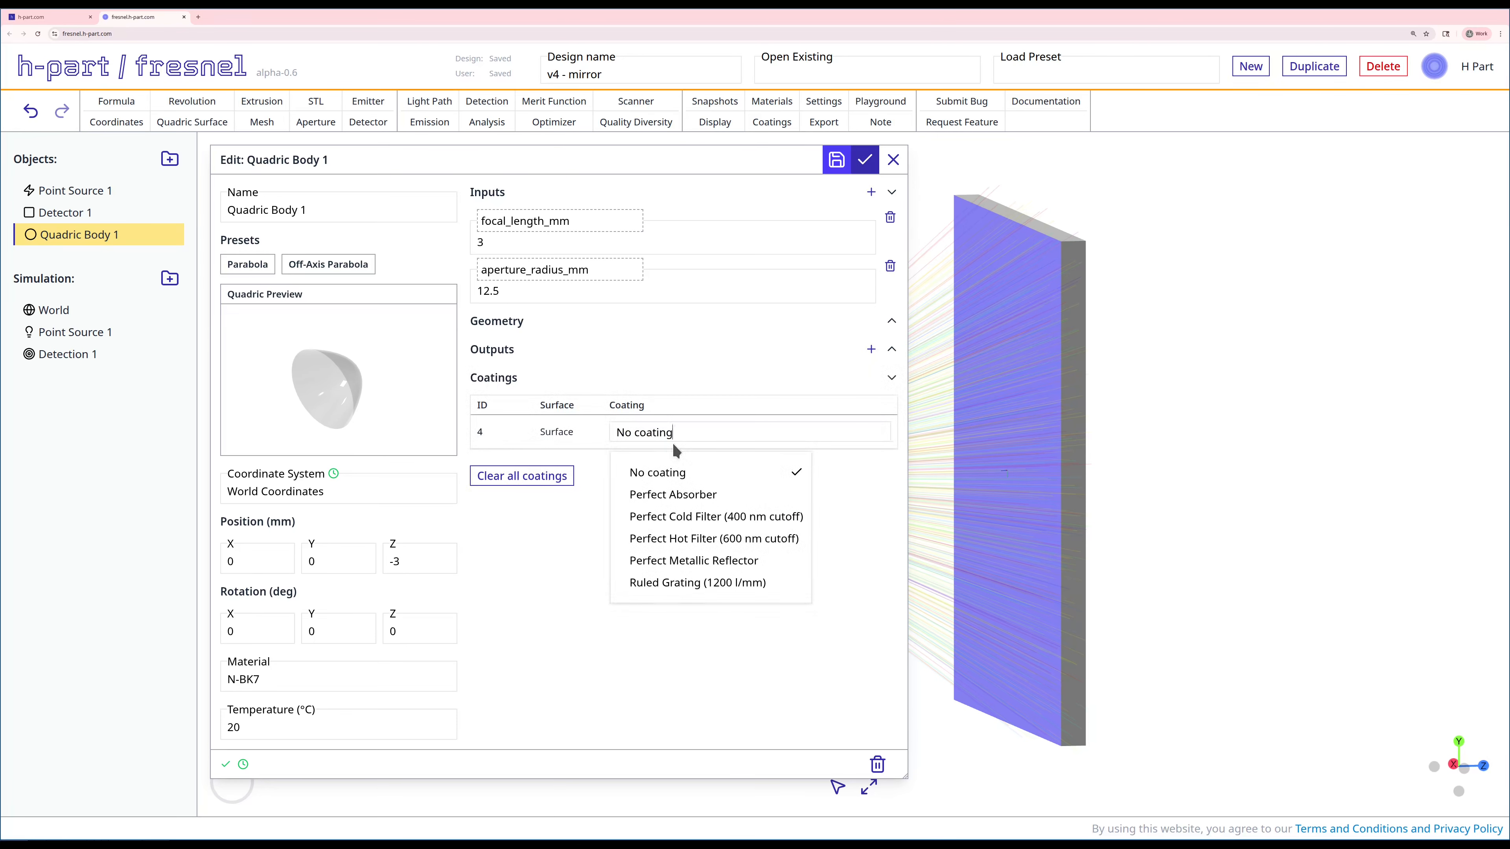
left_click(673, 560)
left_click(865, 162)
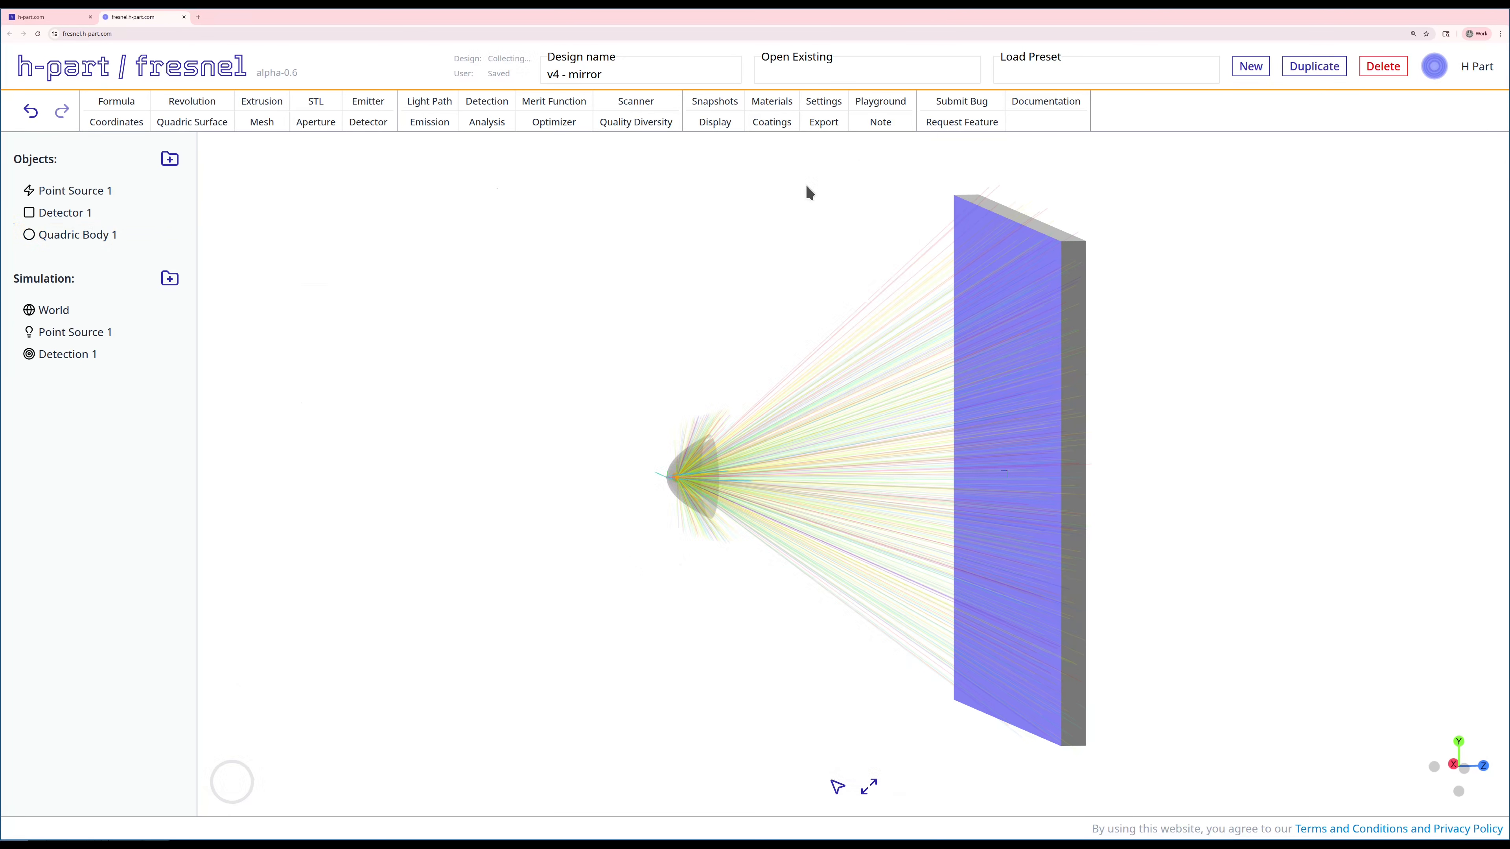
Examine the Perfect Metallic Reflector's reflectance data and the reflectance table options for a new coating, and close the coatings browser
left_click(775, 124)
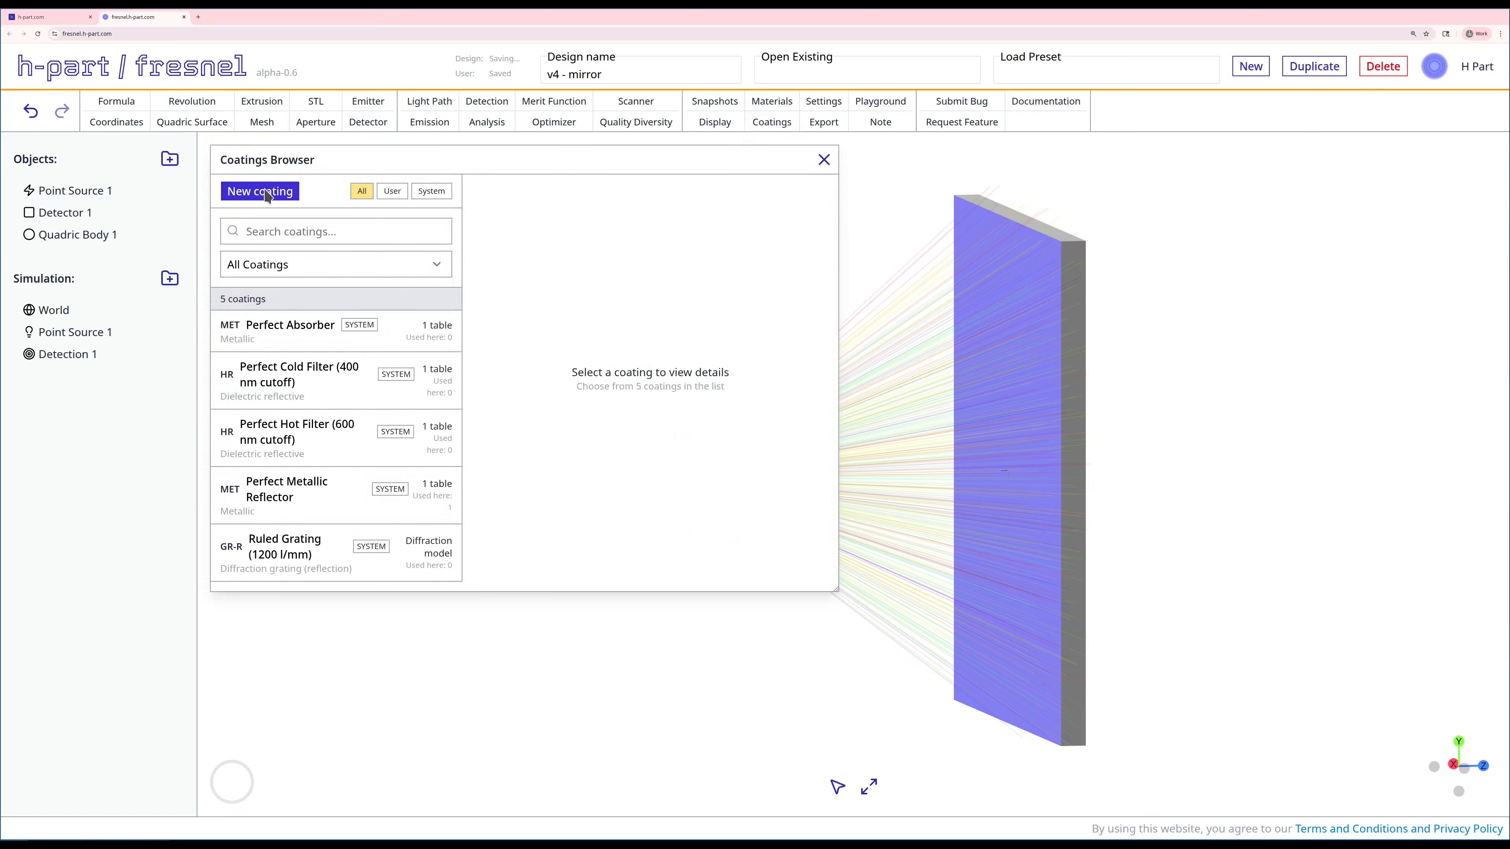
left_click(308, 492)
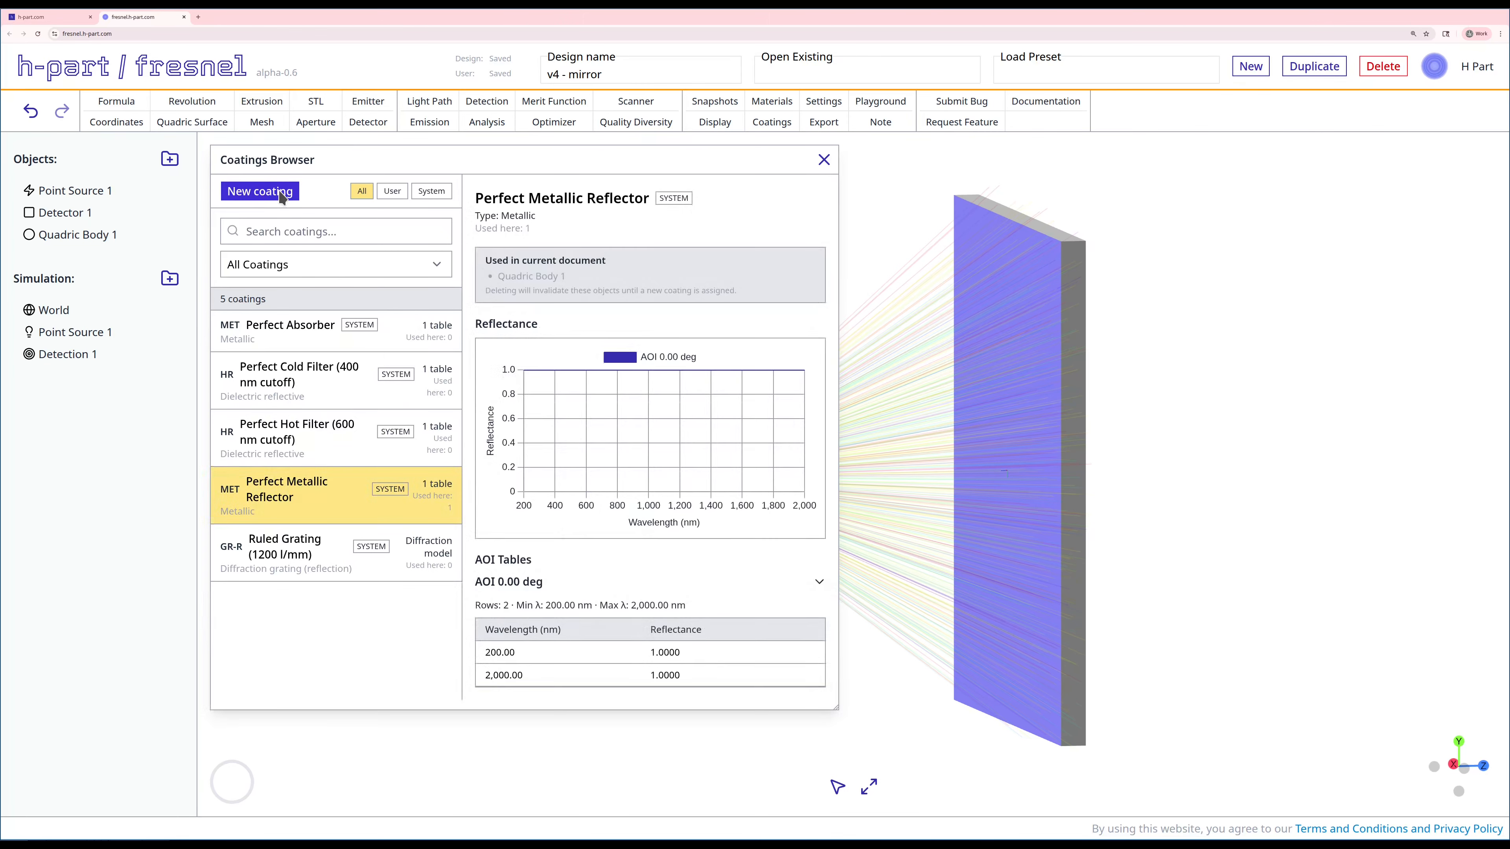
left_click(260, 191)
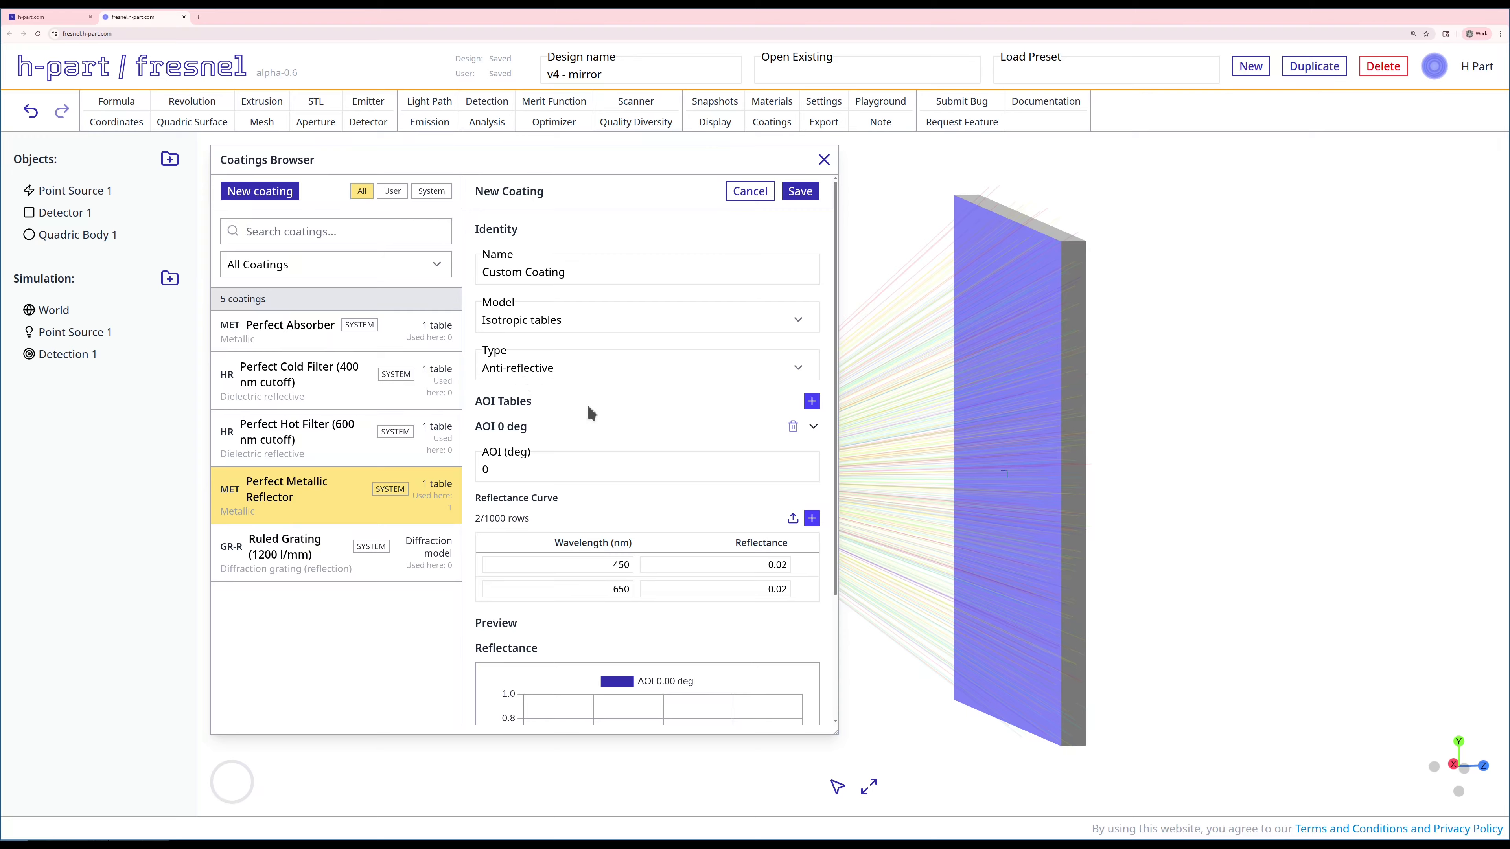
scroll(590, 414, "down", 2)
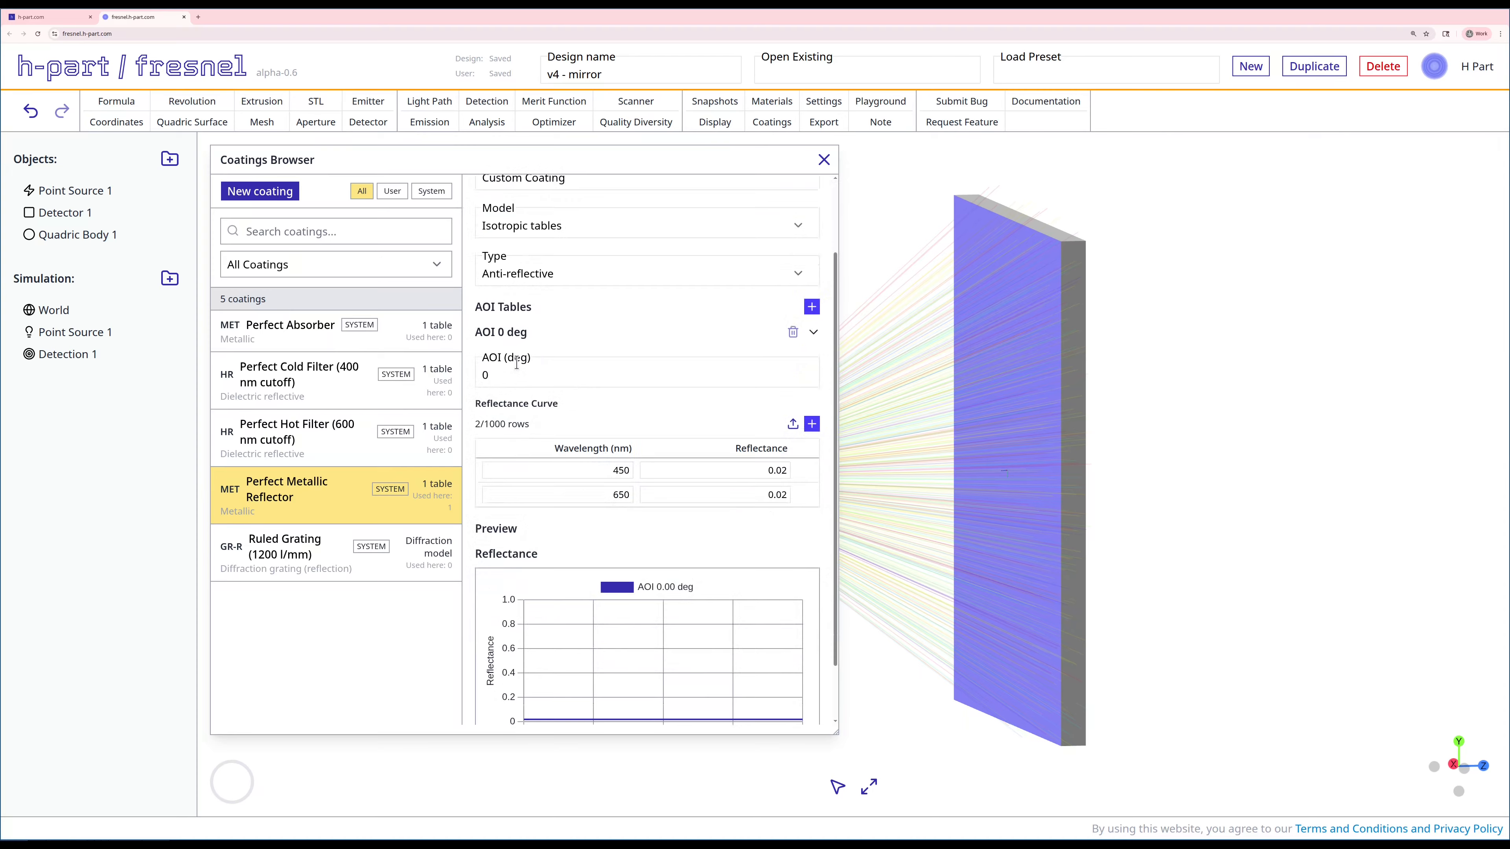
scroll(600, 398, "down", 1)
scroll(600, 398, "down", 1)
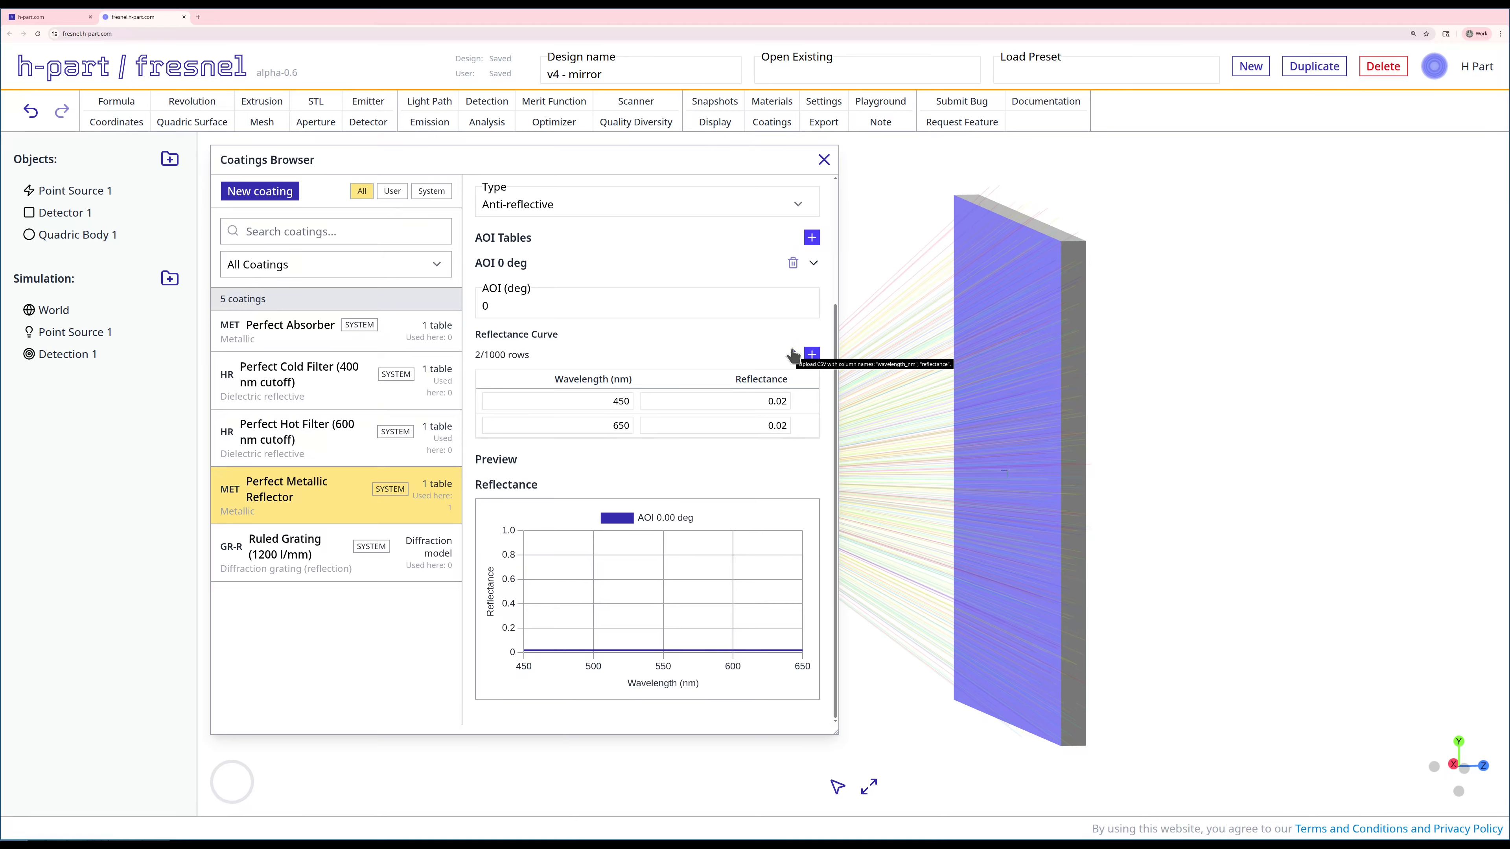
left_click(823, 159)
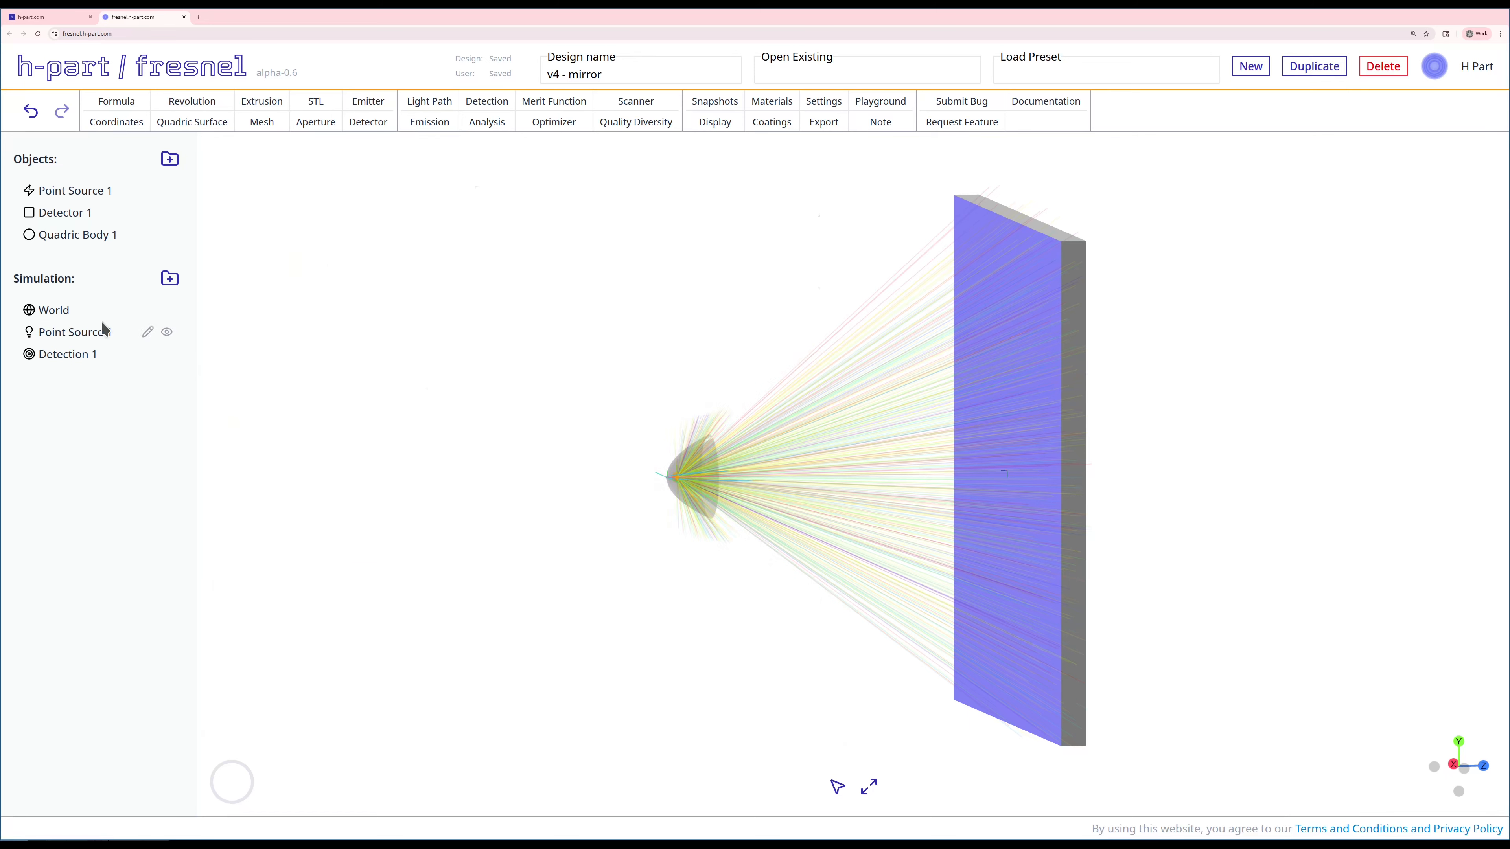
Recast the Point Source 1 rays with the reflective coating on Quadric Body 1
right_click(85, 330)
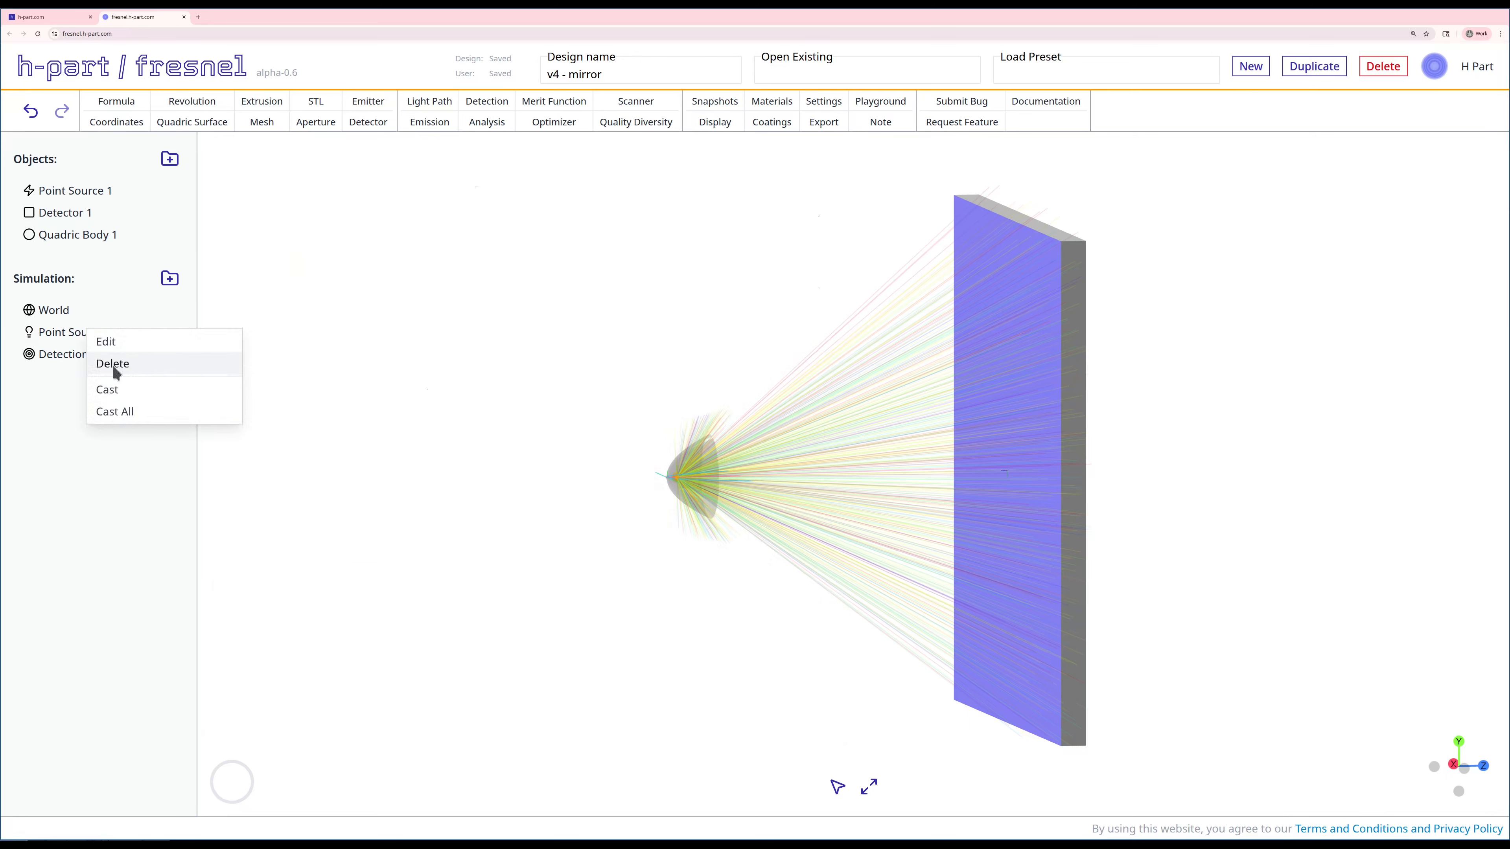
left_click(132, 396)
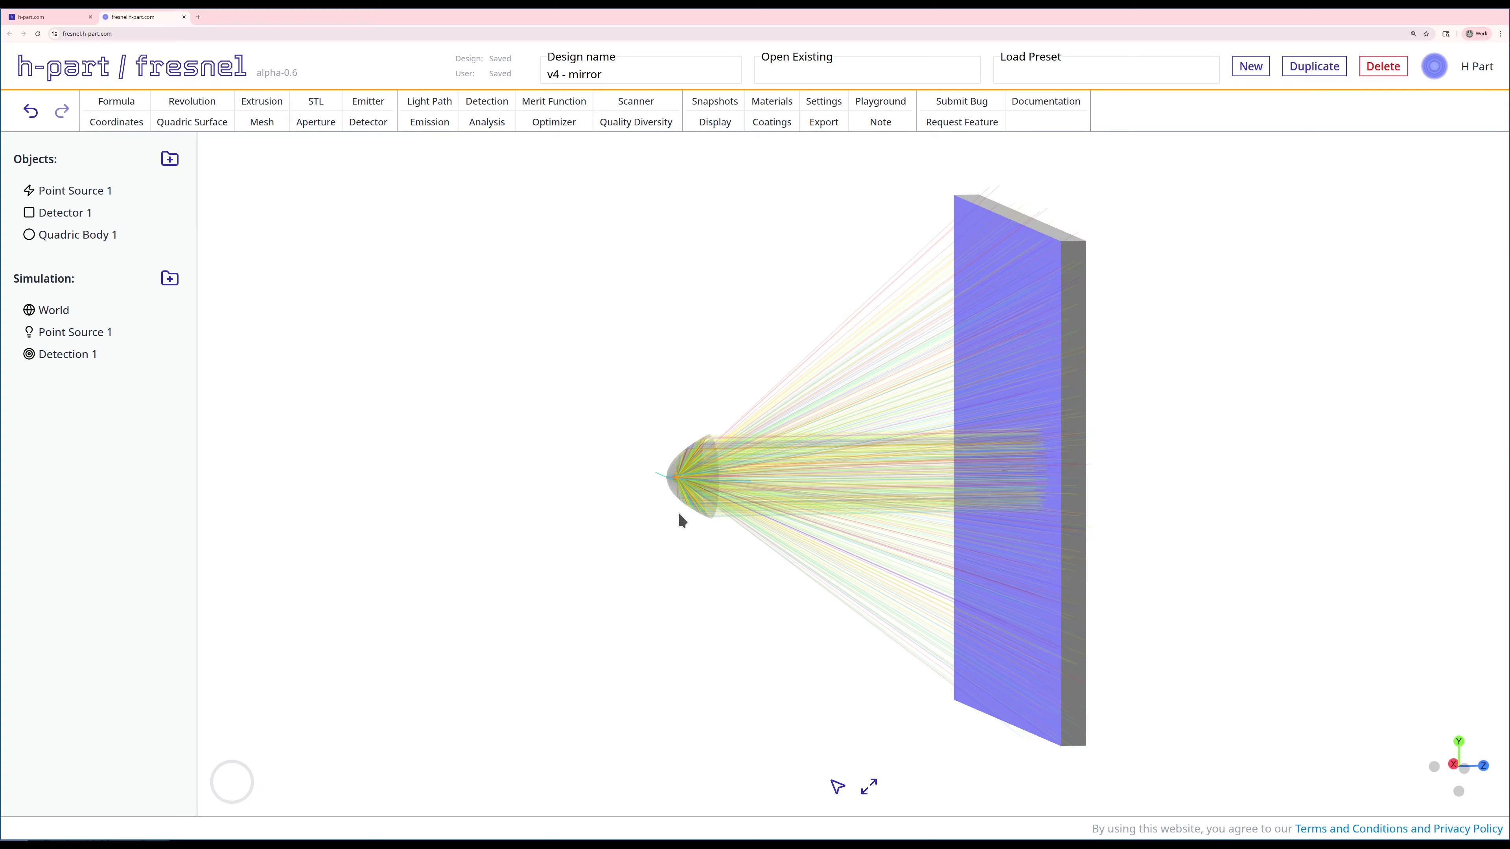
left_click_drag(752, 540, 725, 533)
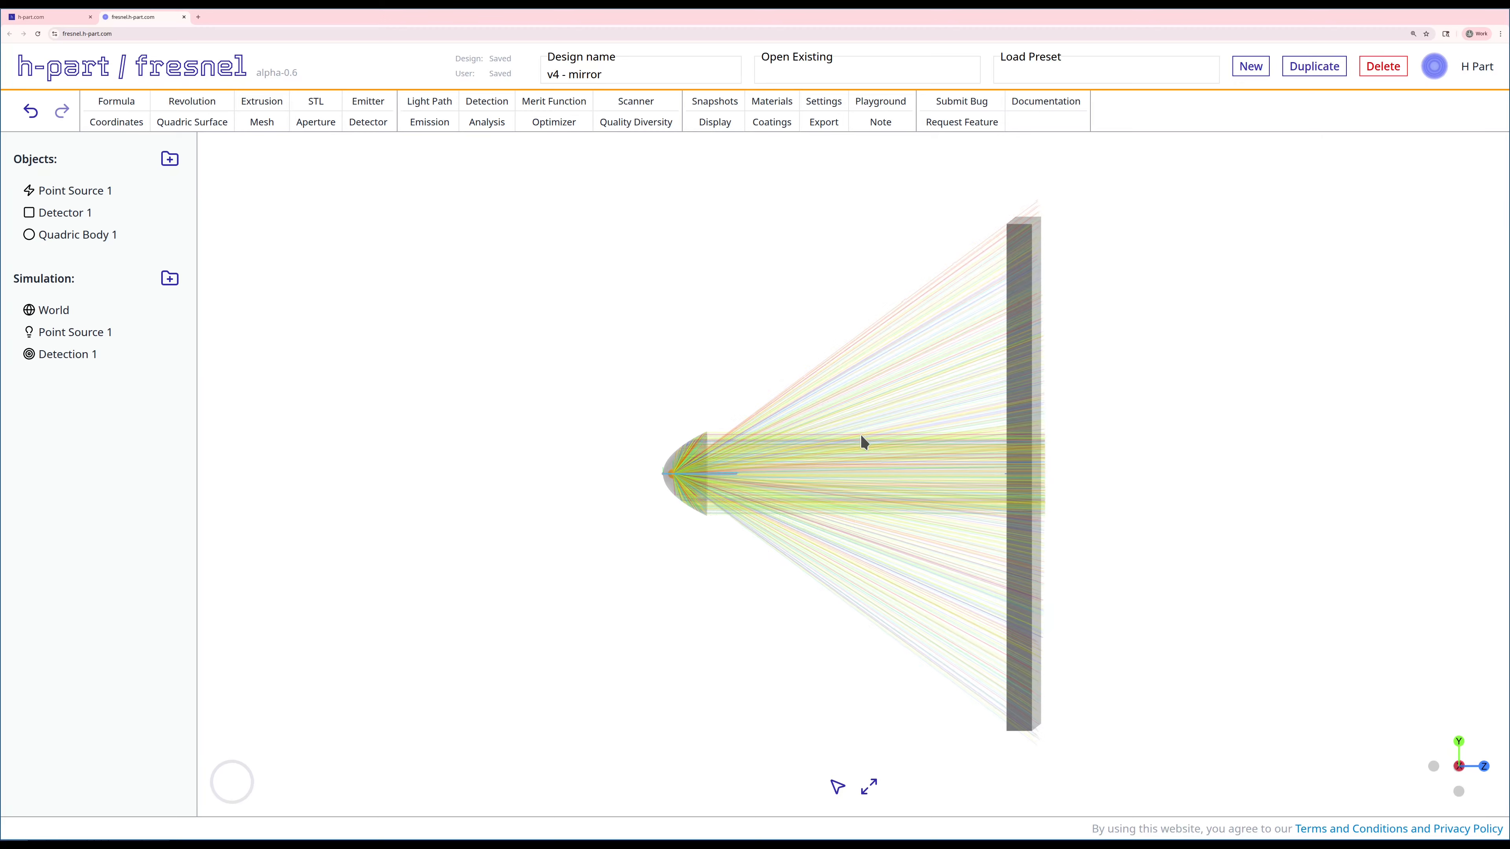
Isolate a single ray reflected near the parabolic mirror's upper rim and show its details
scroll(863, 441, "up", 3)
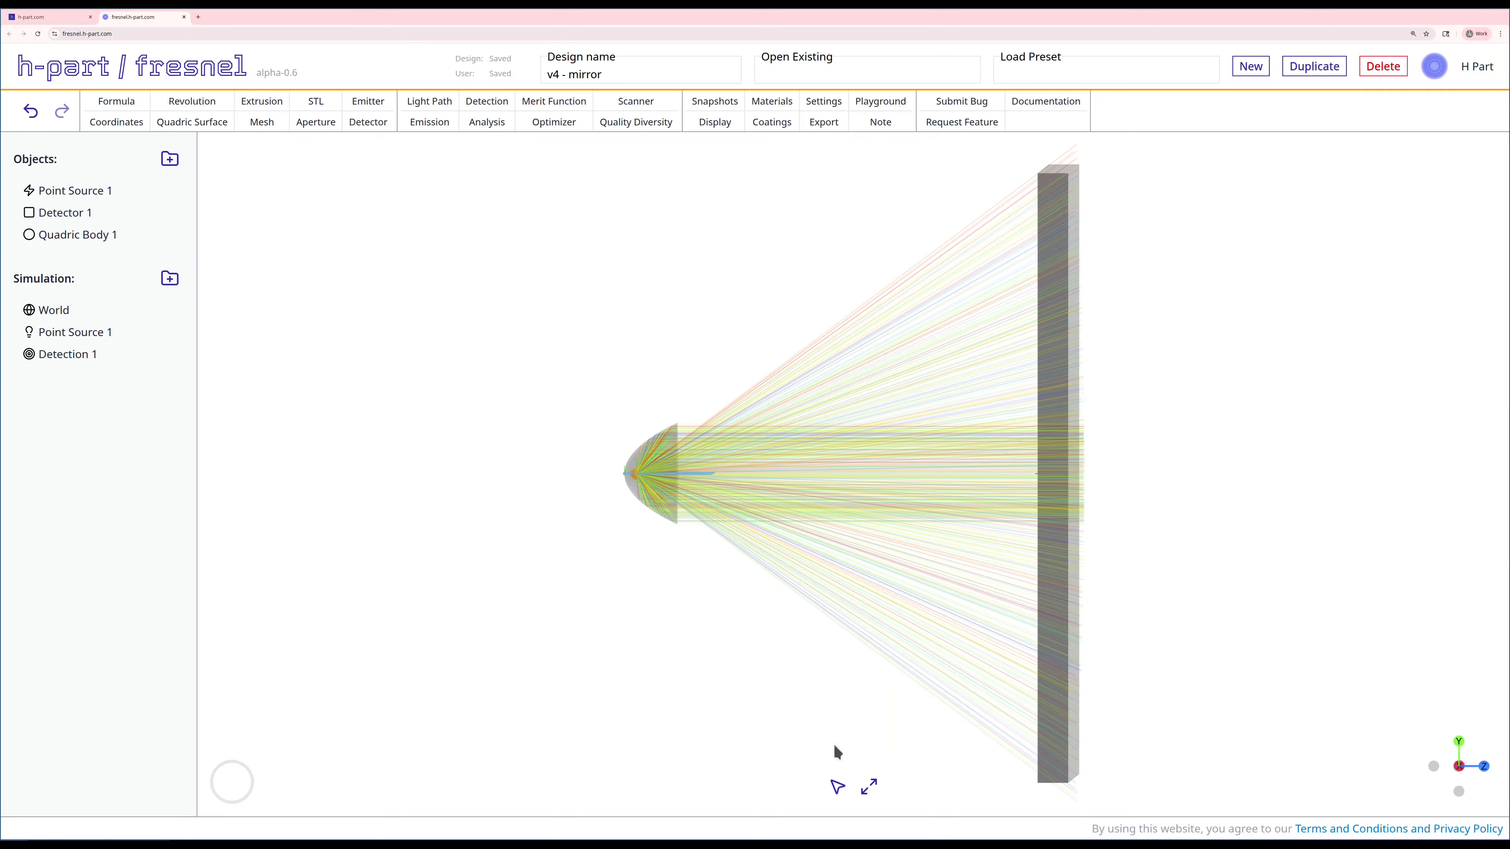
left_click(837, 788)
scroll(674, 394, "up", 3)
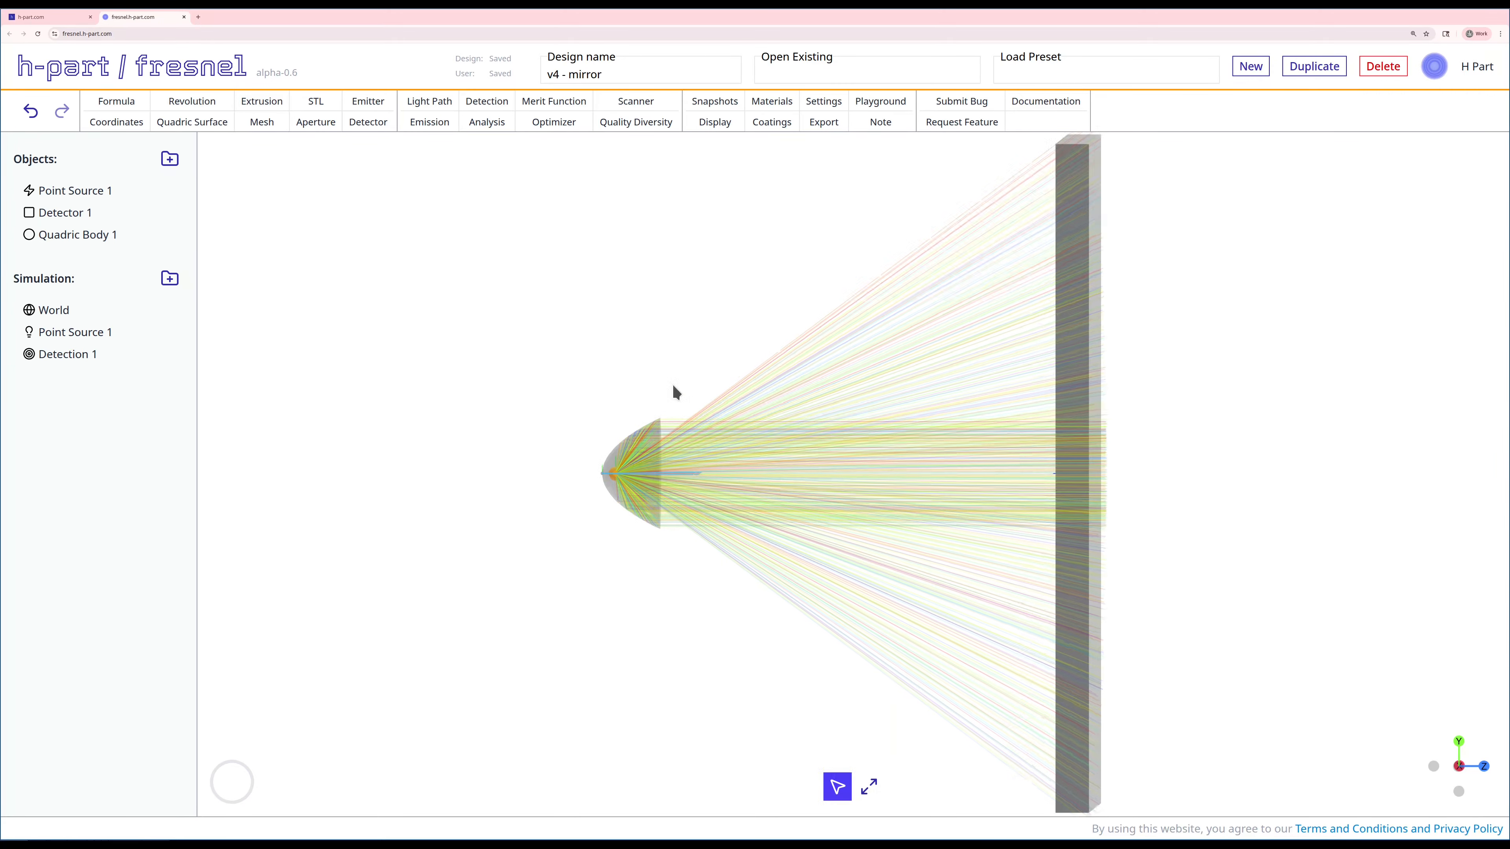
scroll(660, 393, "up", 2)
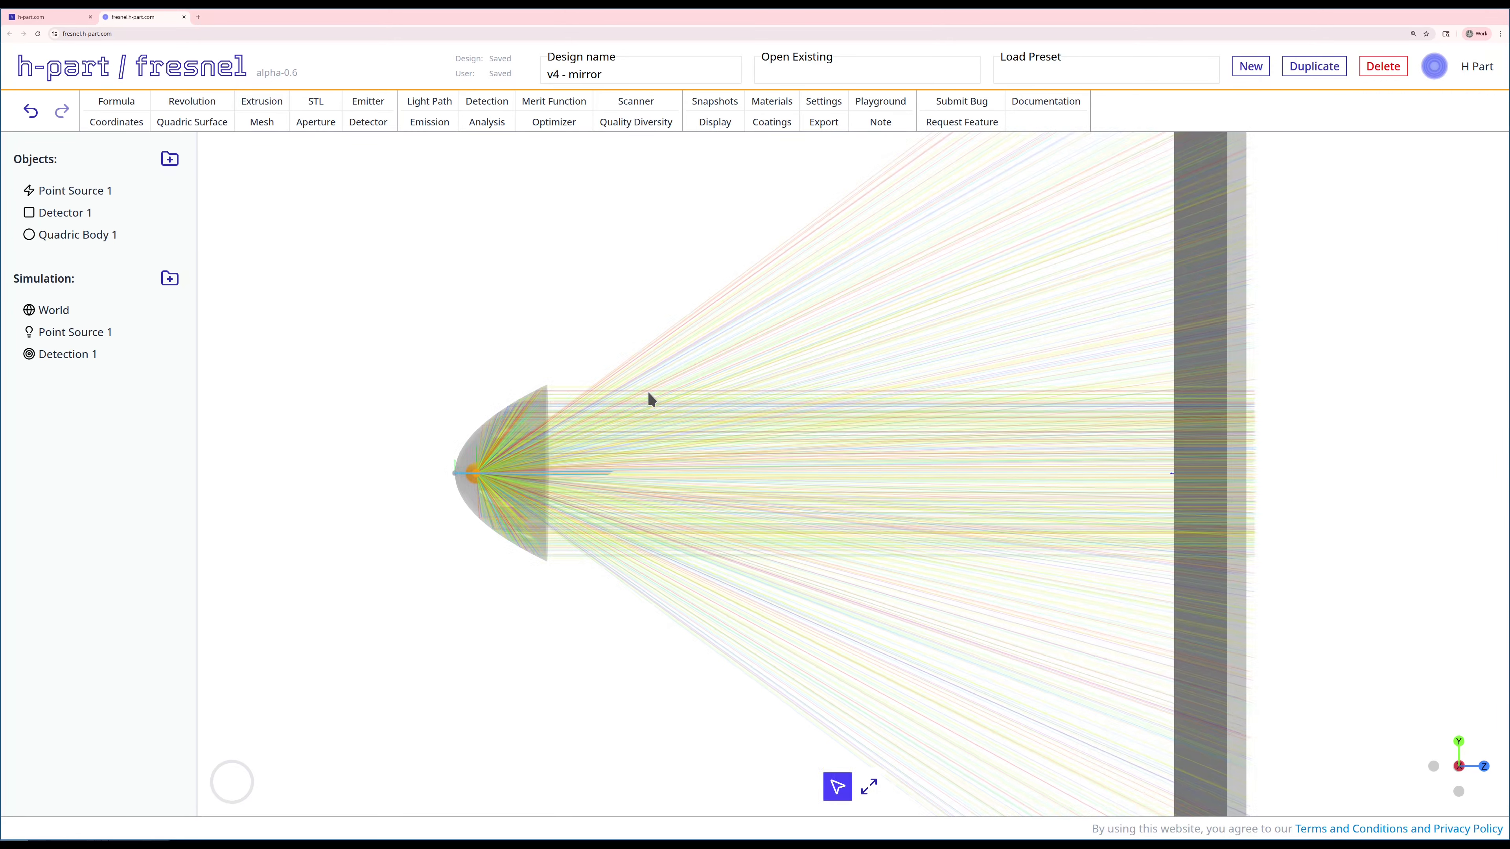
left_click(561, 397)
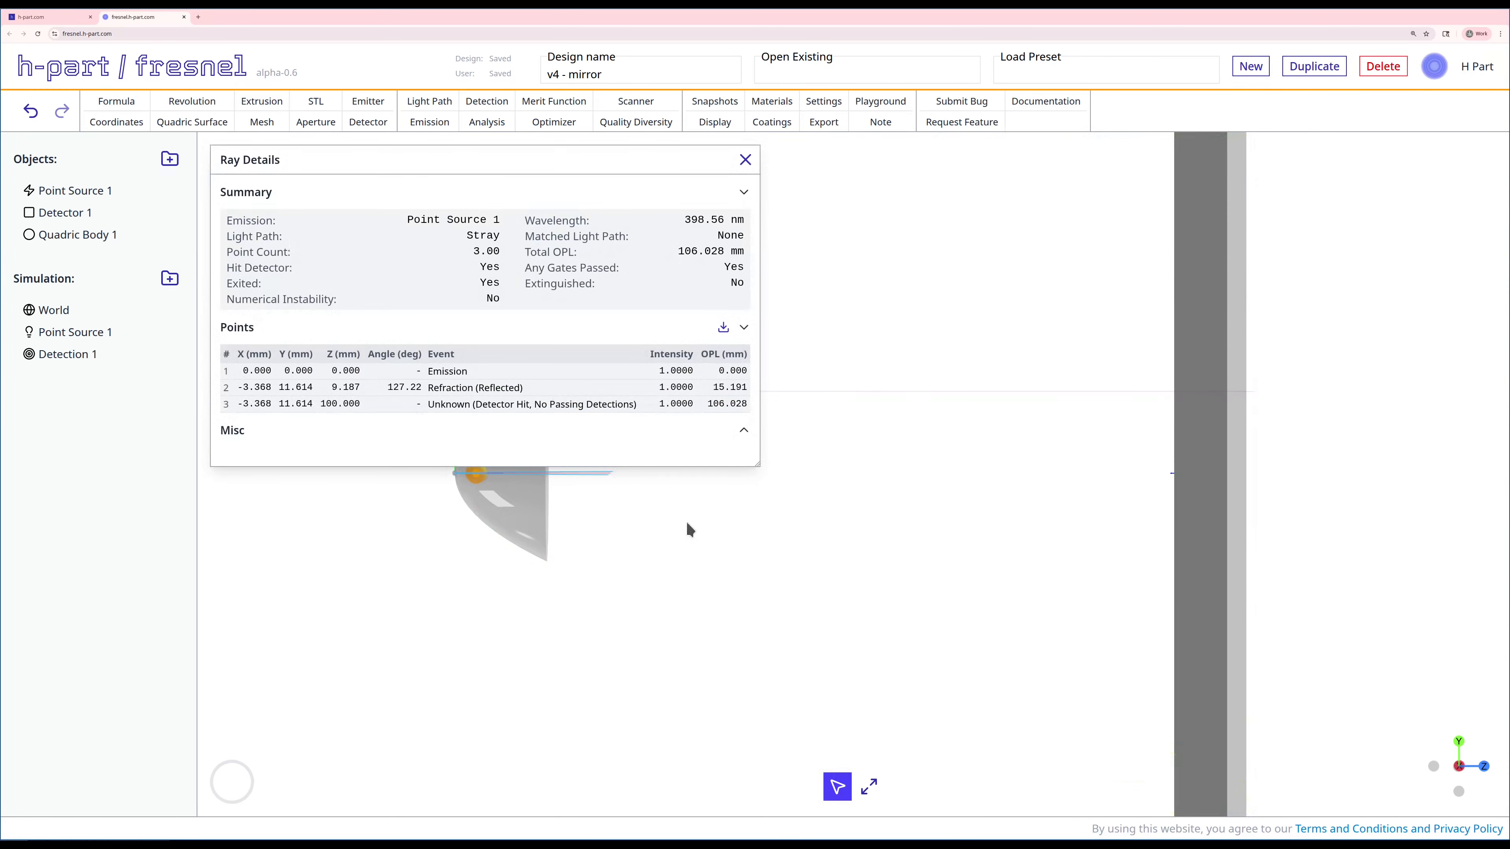
Raise the ray display opacity to 100% to make the isolated reflected ray stand out
left_click(714, 121)
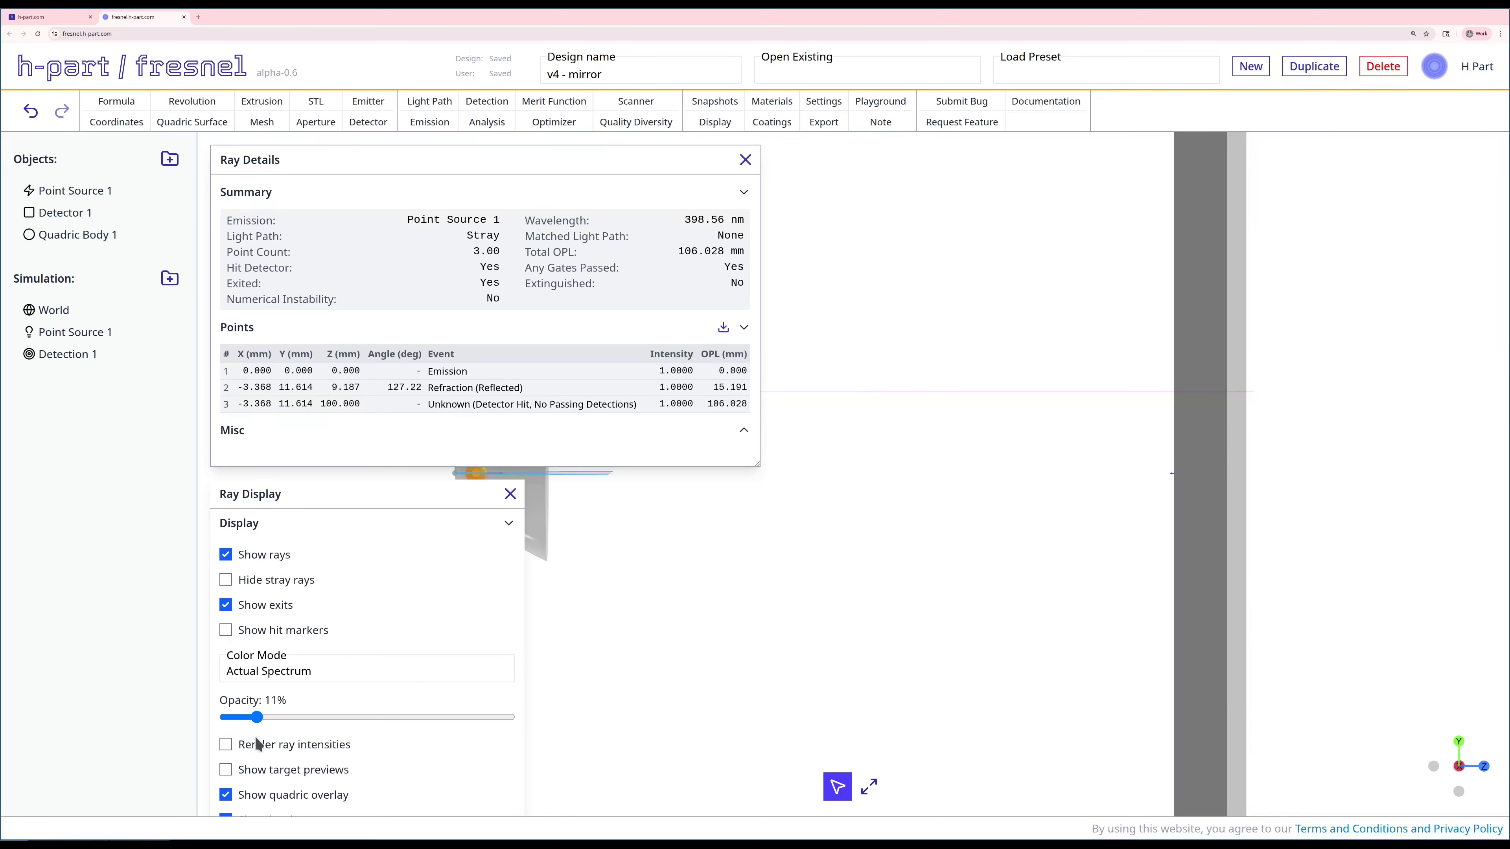
left_click_drag(260, 719, 680, 751)
right_click_drag(819, 569, 1042, 635)
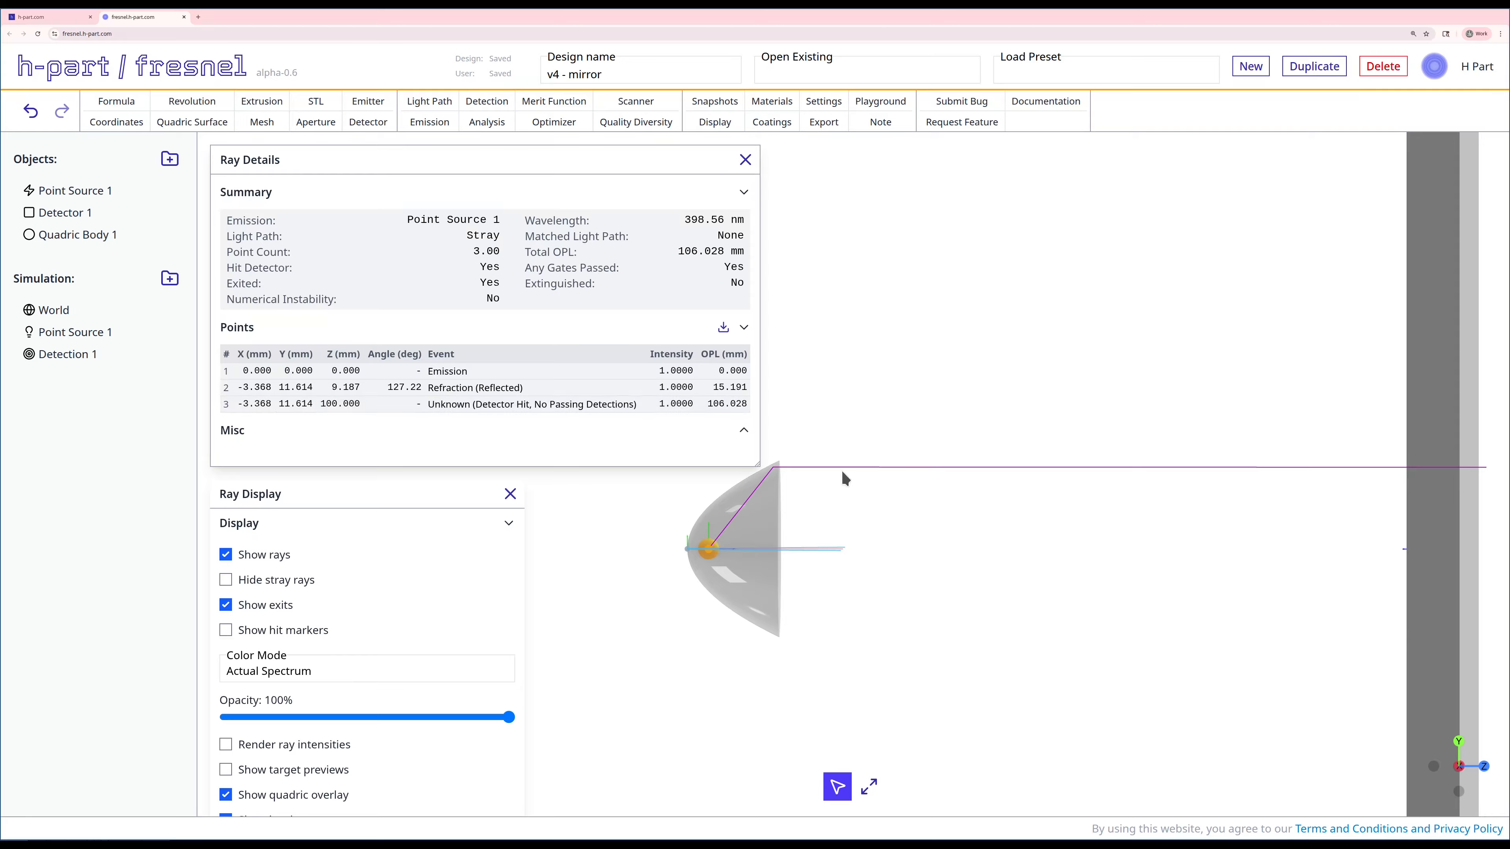
Close the ray details, set the ray display opacity to 8%, and inspect the collimated beam from the mirror
left_click(745, 159)
left_click_drag(260, 718, 248, 718)
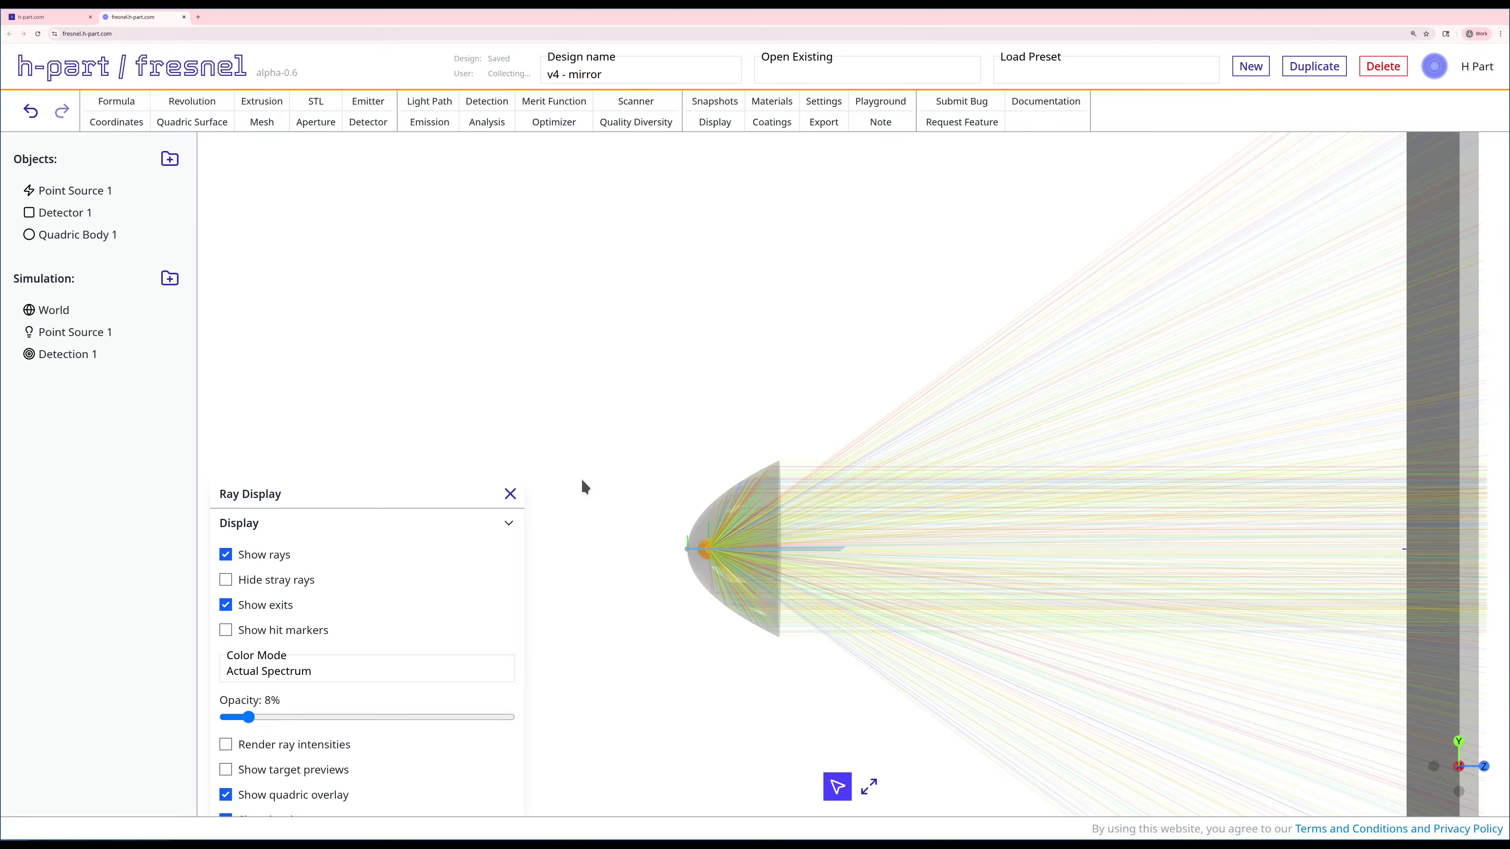
left_click(510, 493)
left_click_drag(534, 515, 638, 512)
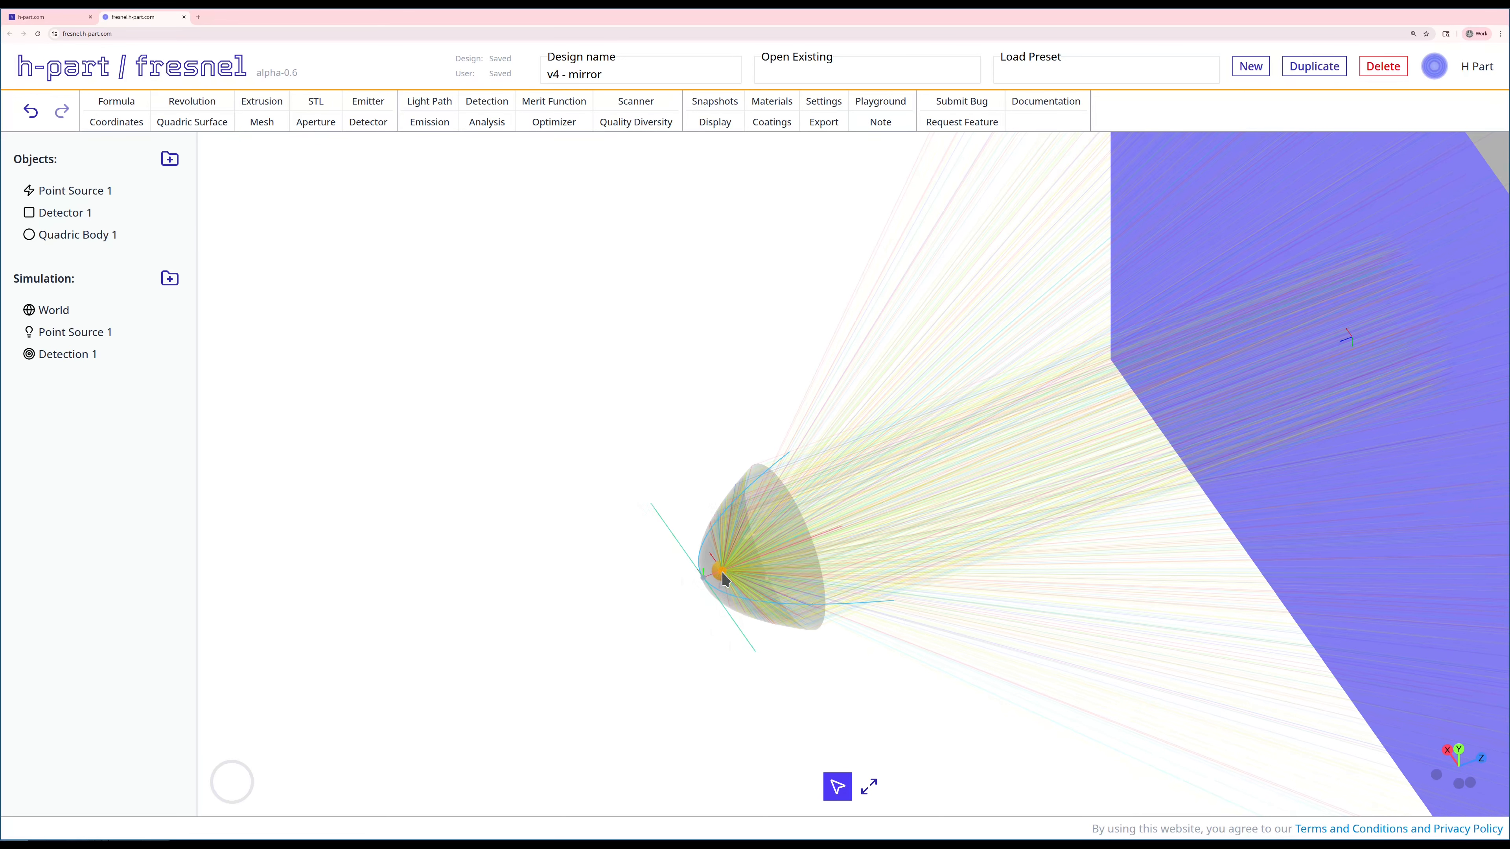
mouse_move(598, 549)
left_mouse_down()
mouse_move(623, 584)
mouse_move(590, 546)
left_mouse_up()
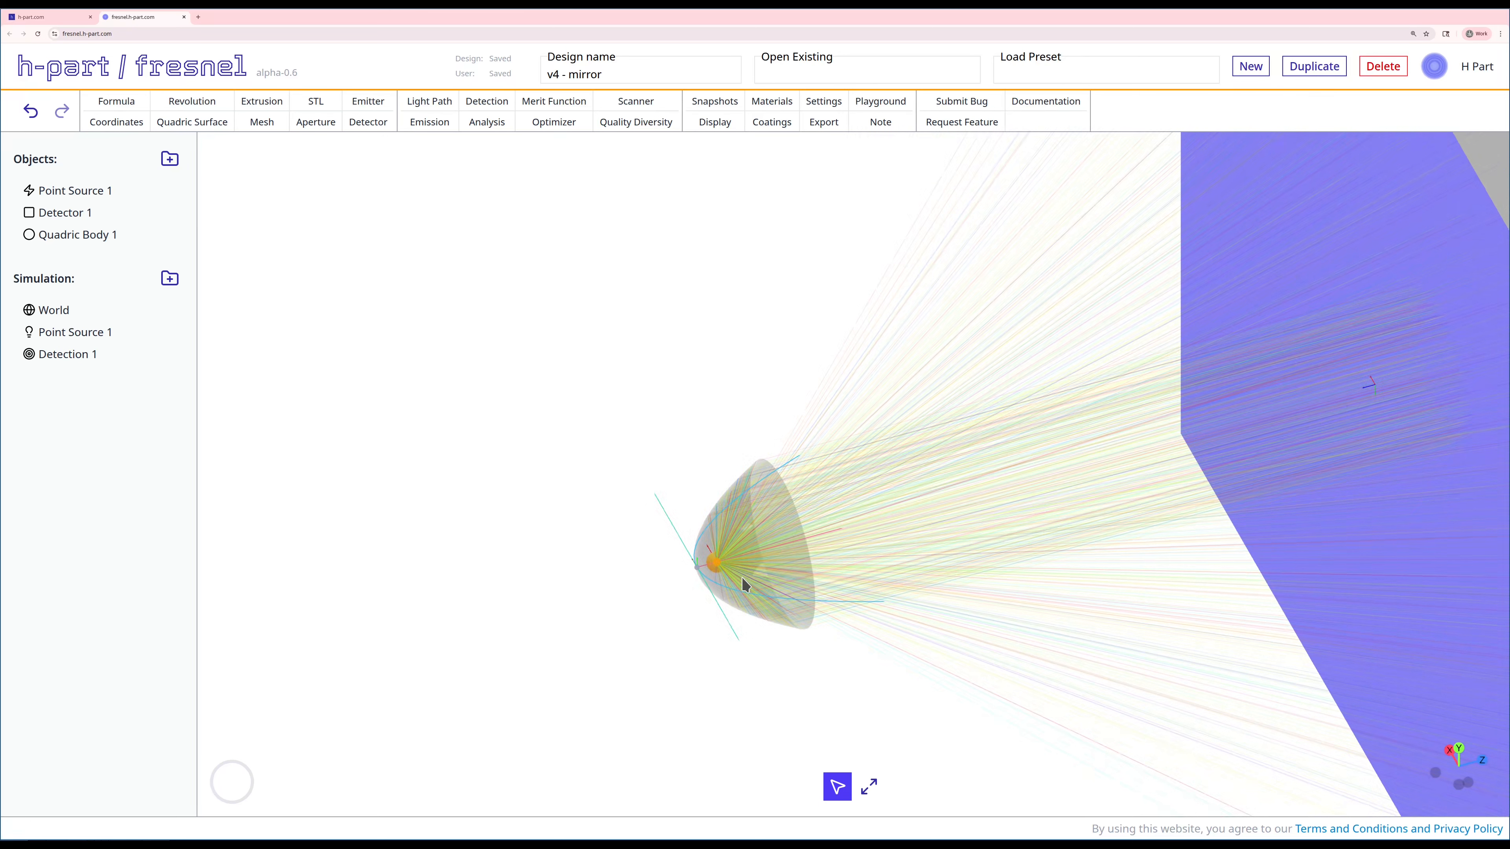
Create and run a Collection Efficiency analysis of all detector hits for Point Source 1 and Detection 1, then close its results
left_click_drag(742, 578, 720, 554)
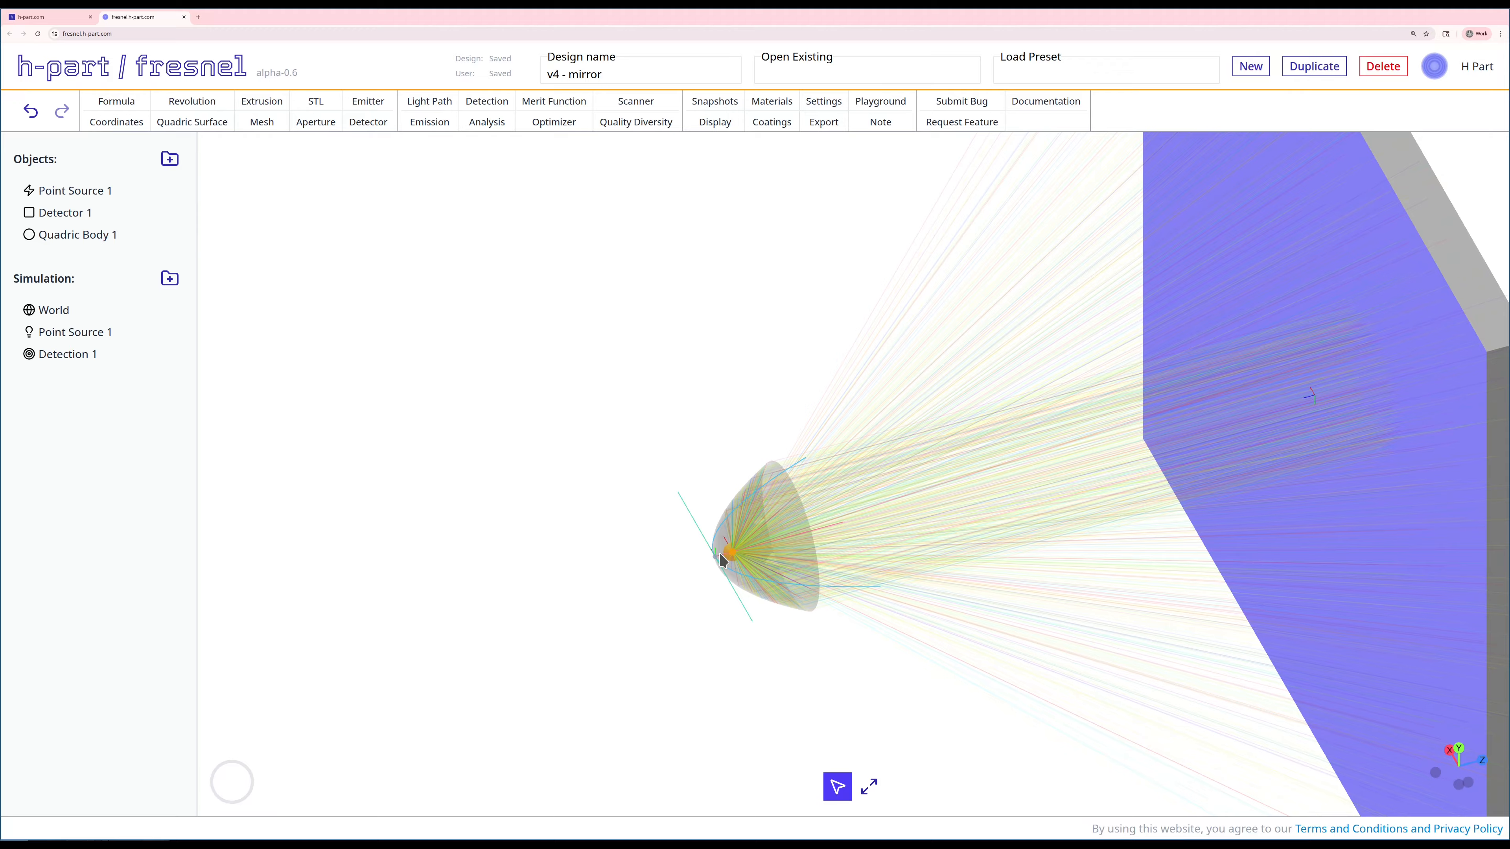
mouse_move(1013, 543)
left_mouse_down()
mouse_move(1005, 610)
mouse_move(1035, 567)
mouse_move(997, 562)
left_mouse_up()
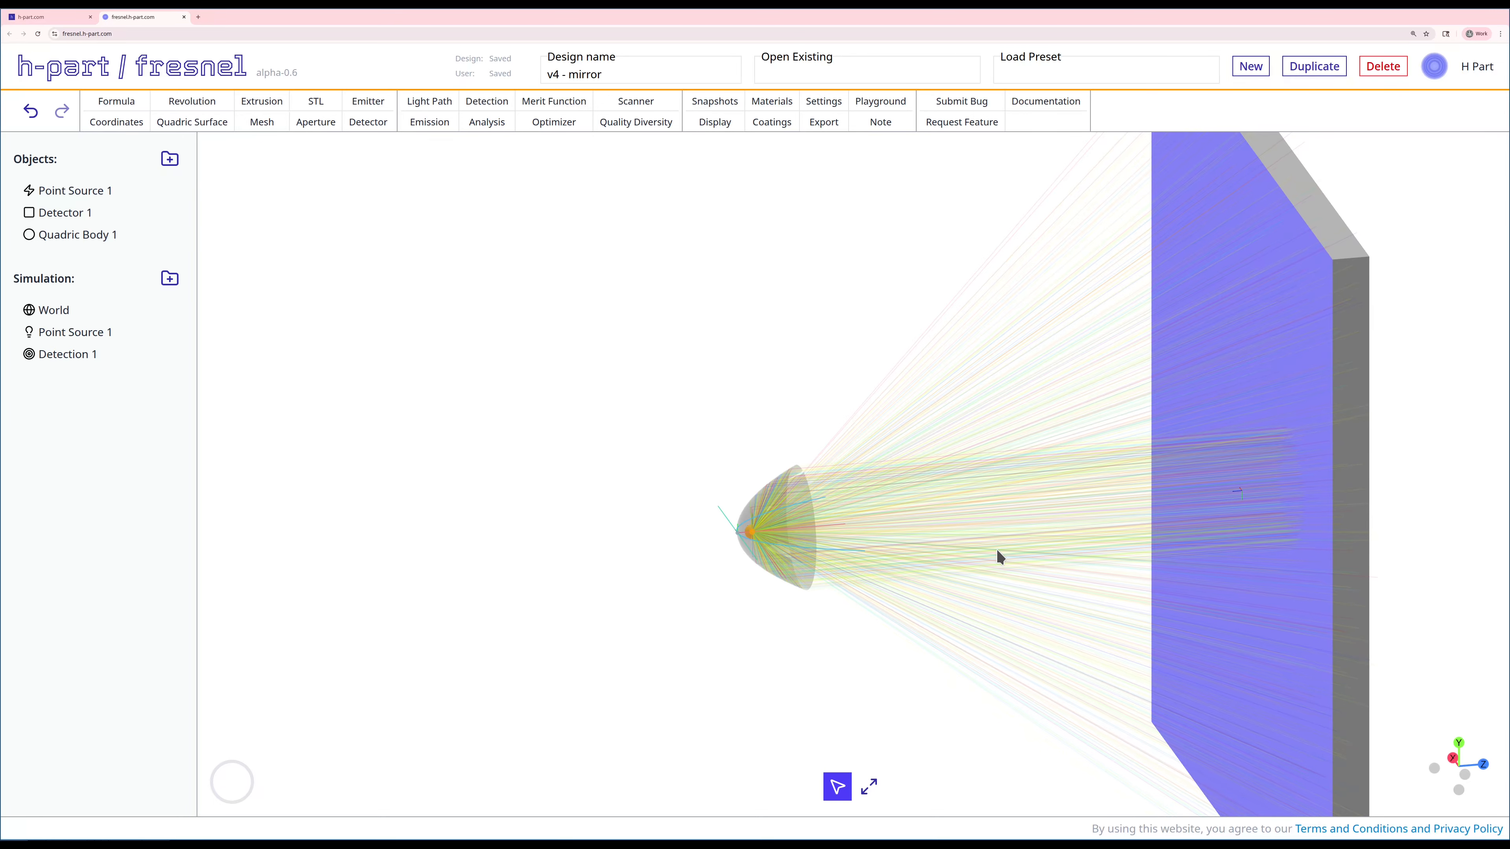
left_click_drag(997, 550, 862, 543)
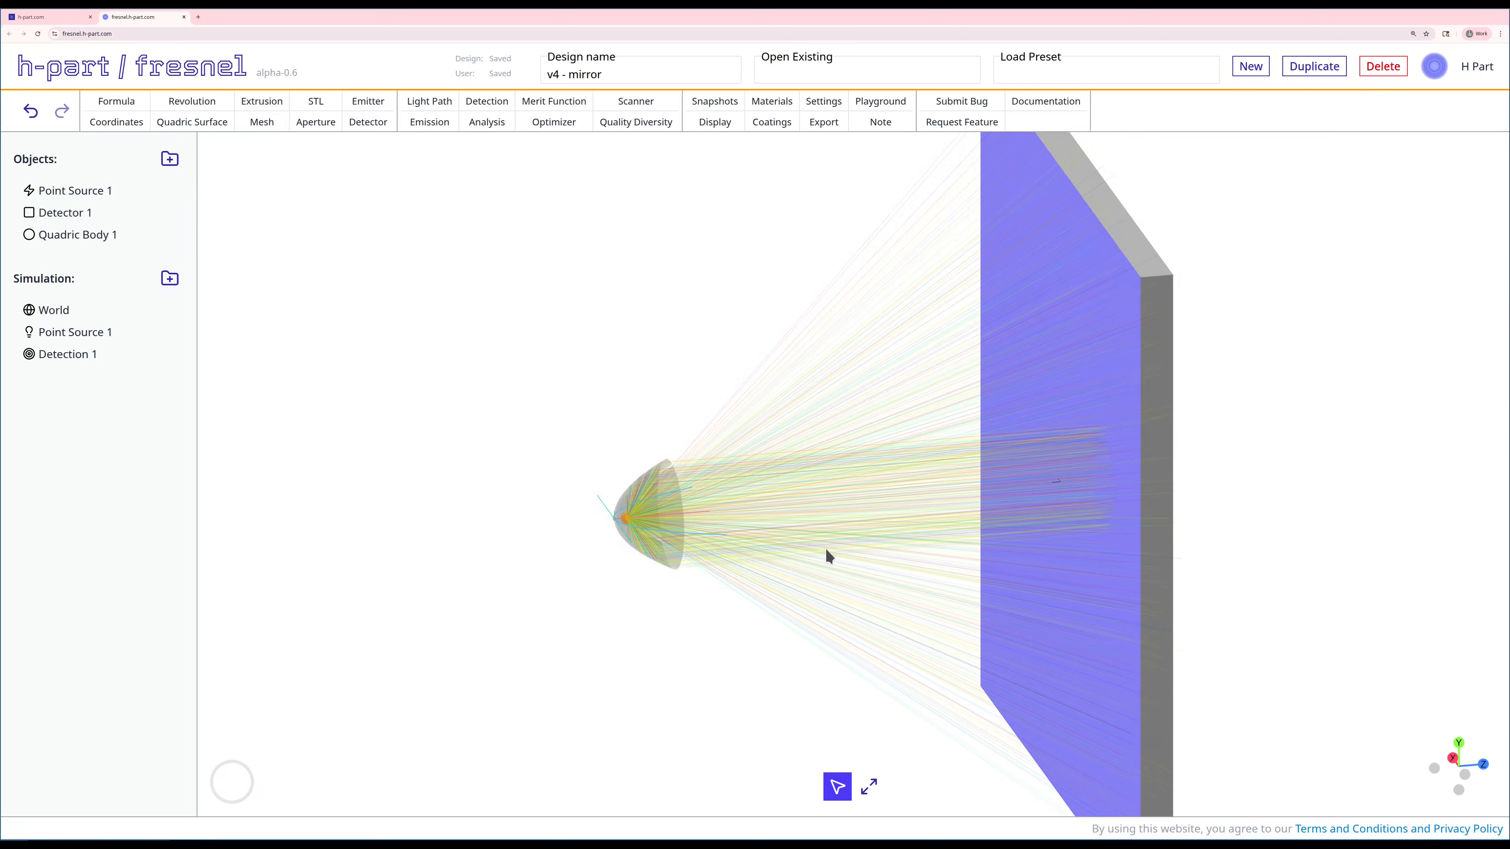
scroll(826, 549, "down", 3)
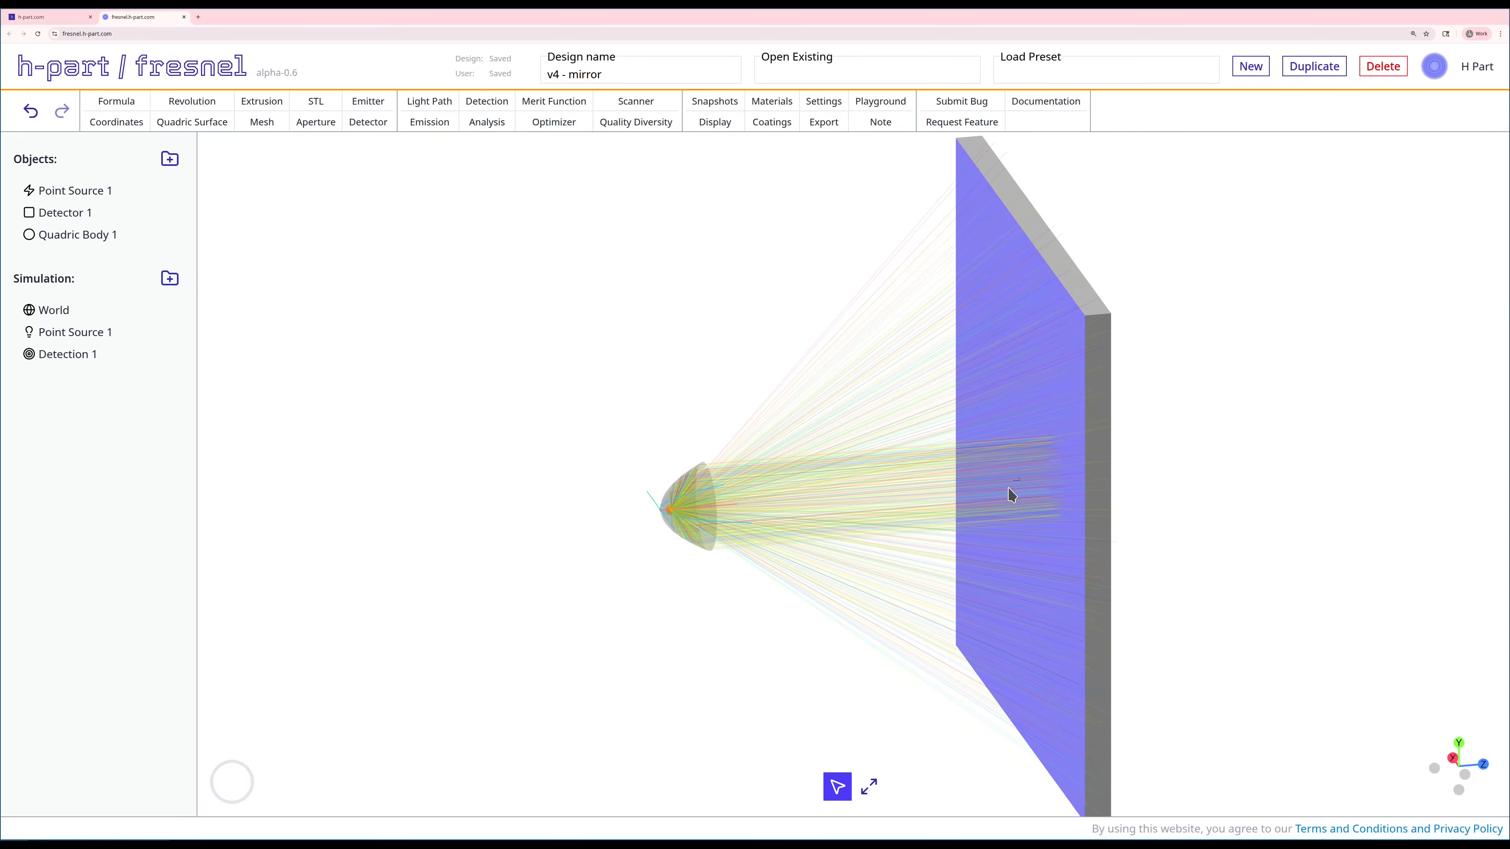
left_click(498, 124)
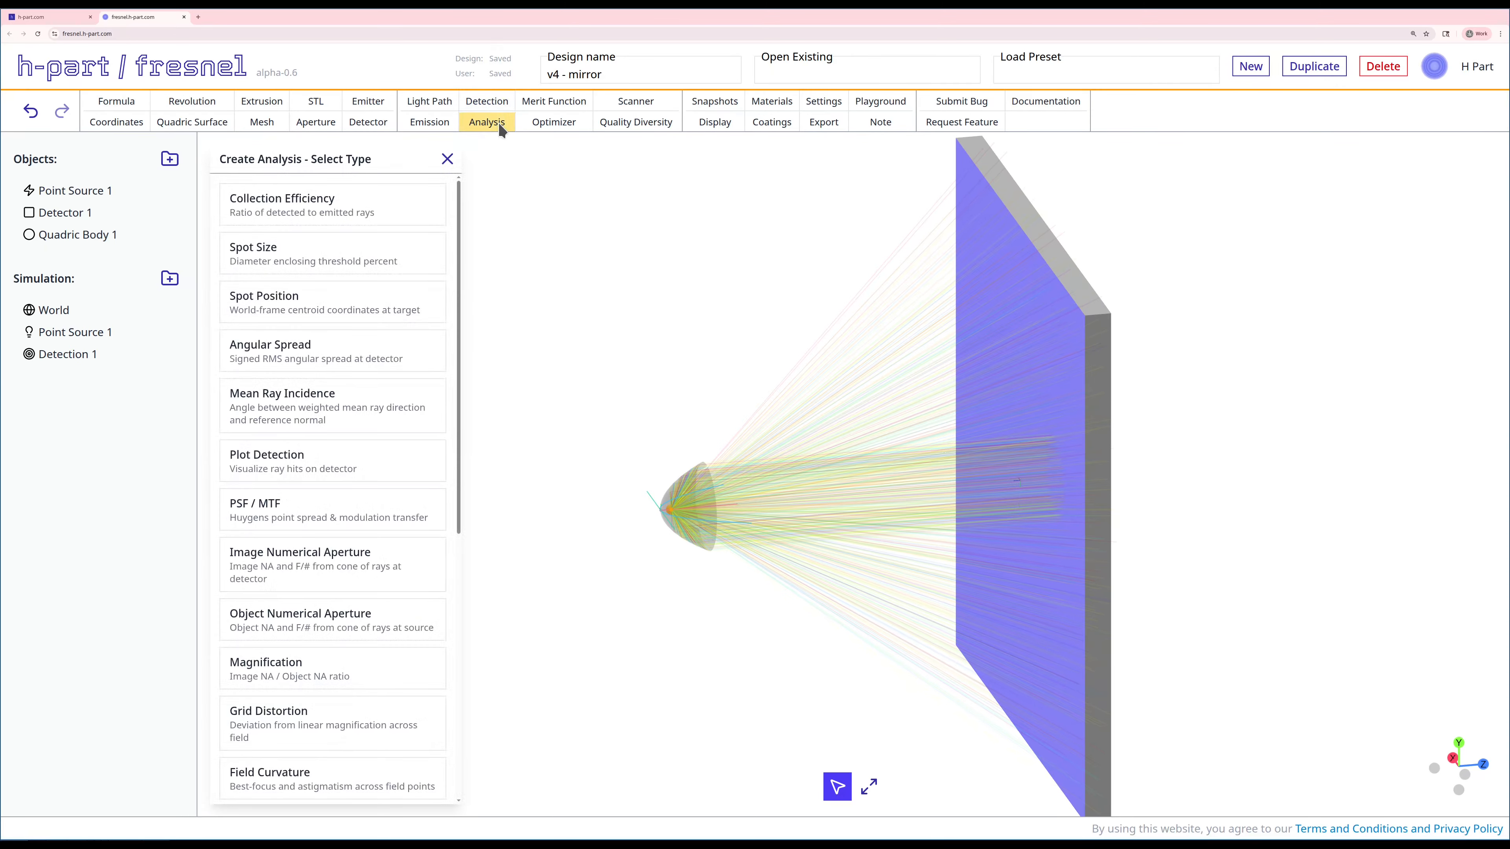
left_click(331, 223)
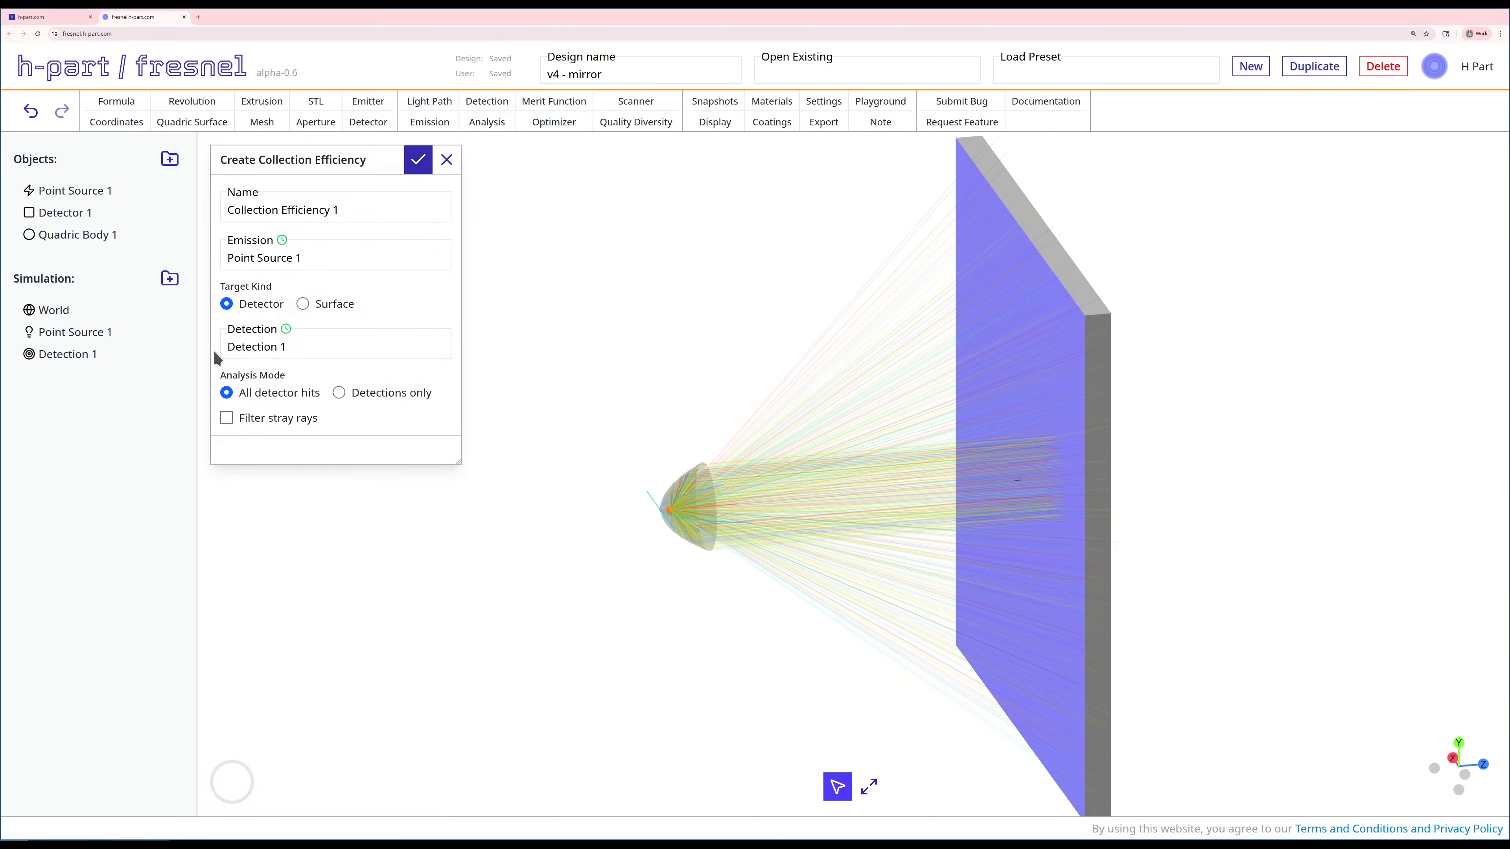
left_click(424, 165)
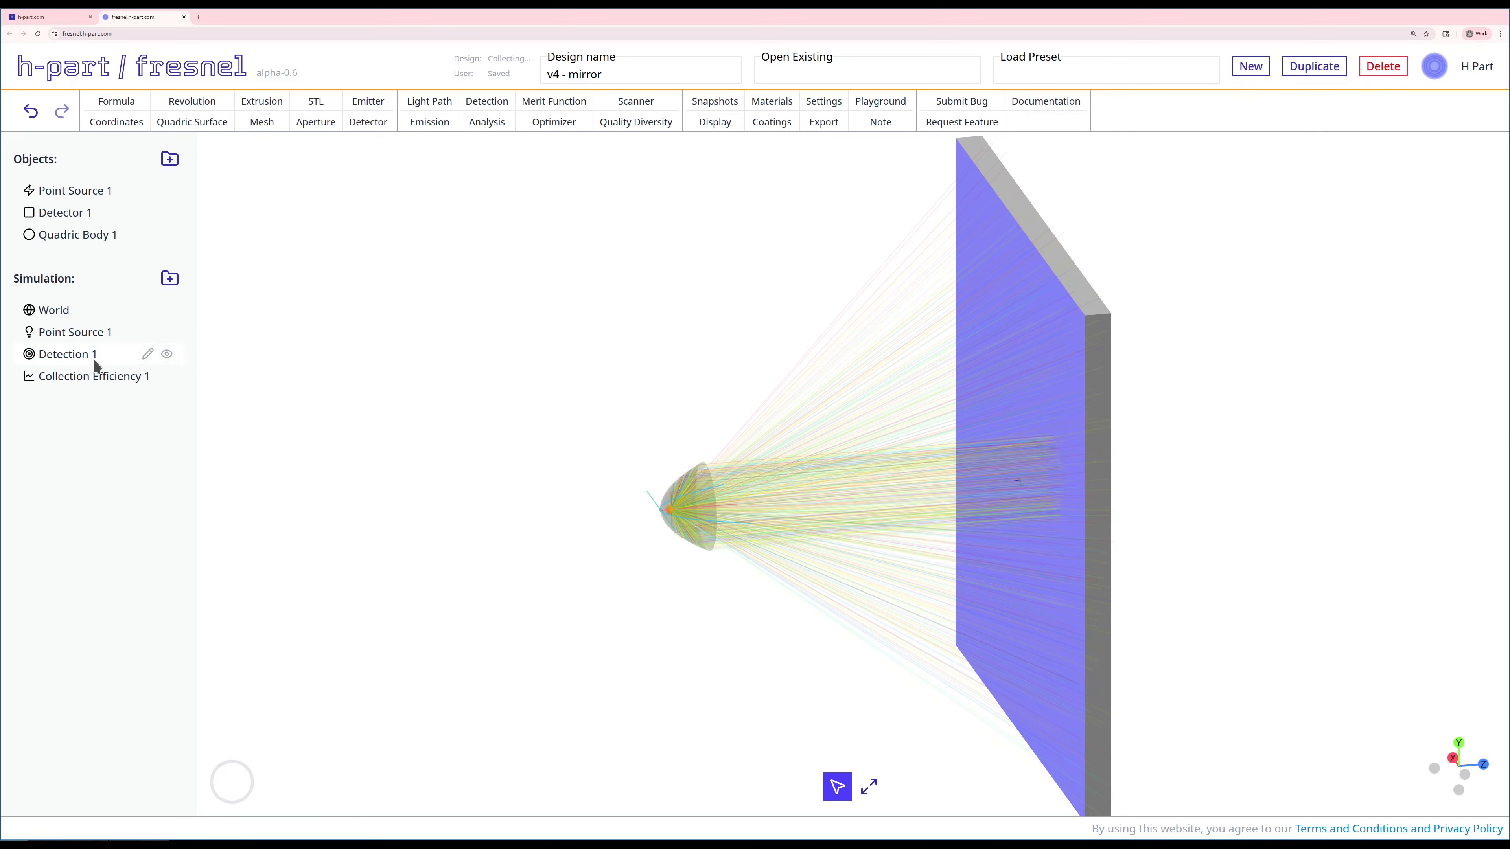
right_click(97, 374)
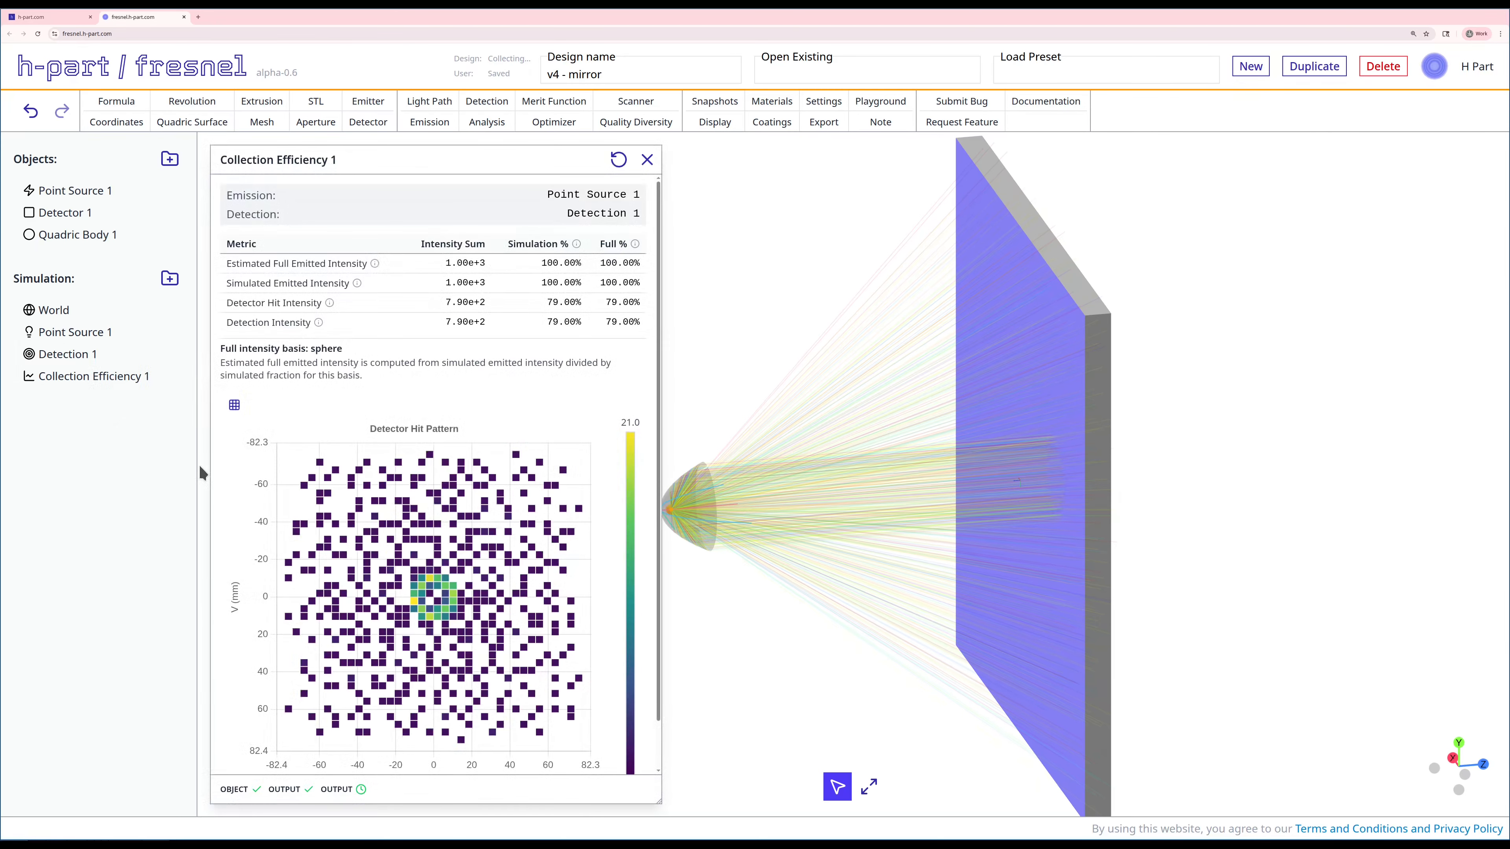
mouse_move(429, 624)
left_click(647, 160)
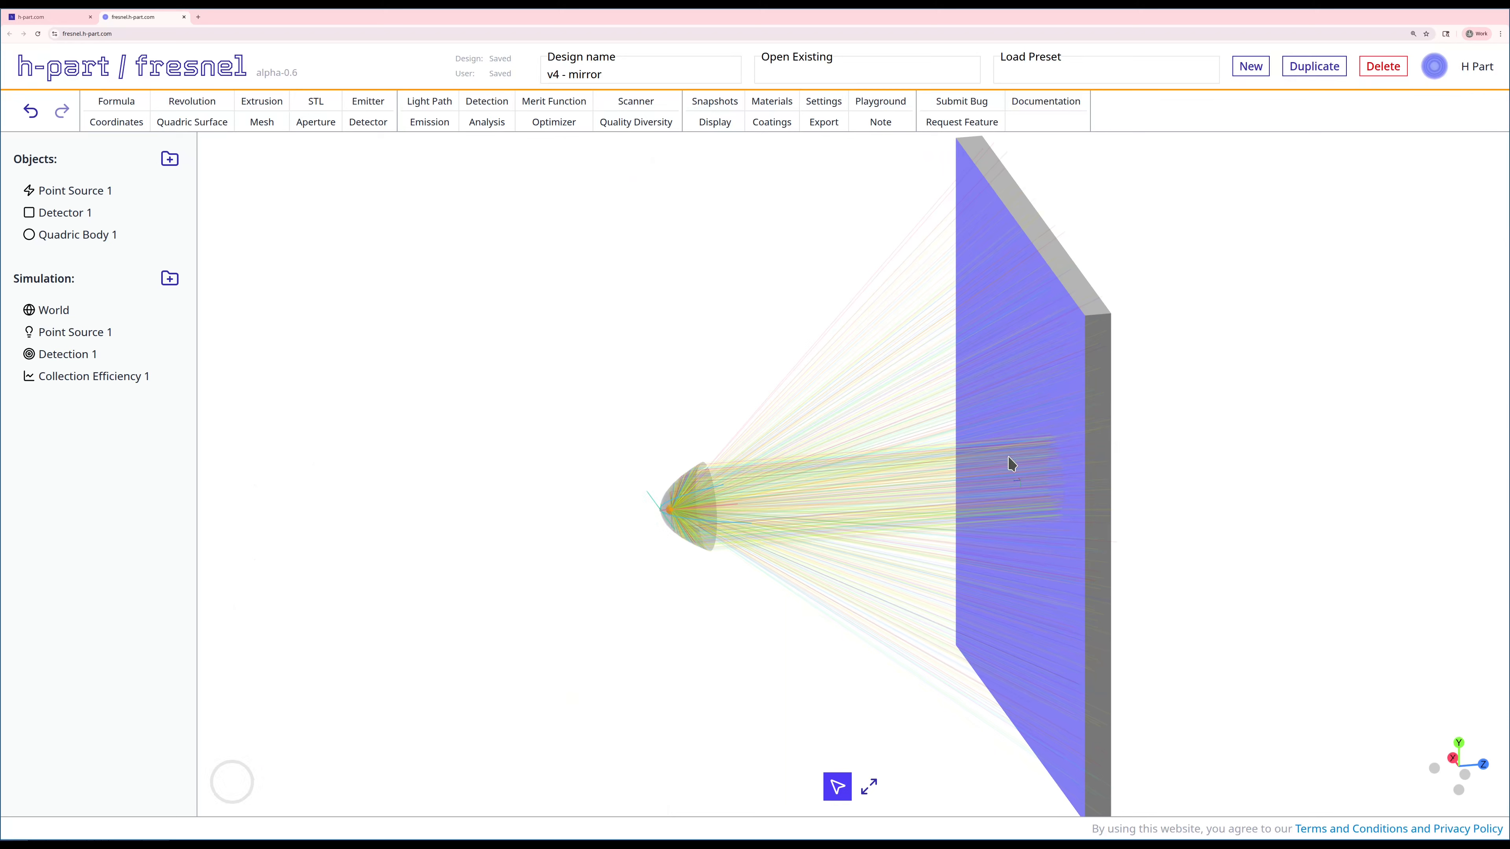
Create Light Path 1 with a reflection at Quadric Body 1 and any hit on Detector 1, ordered above the Point Source 1 emission
left_click(428, 101)
left_click(726, 239)
left_click(701, 480)
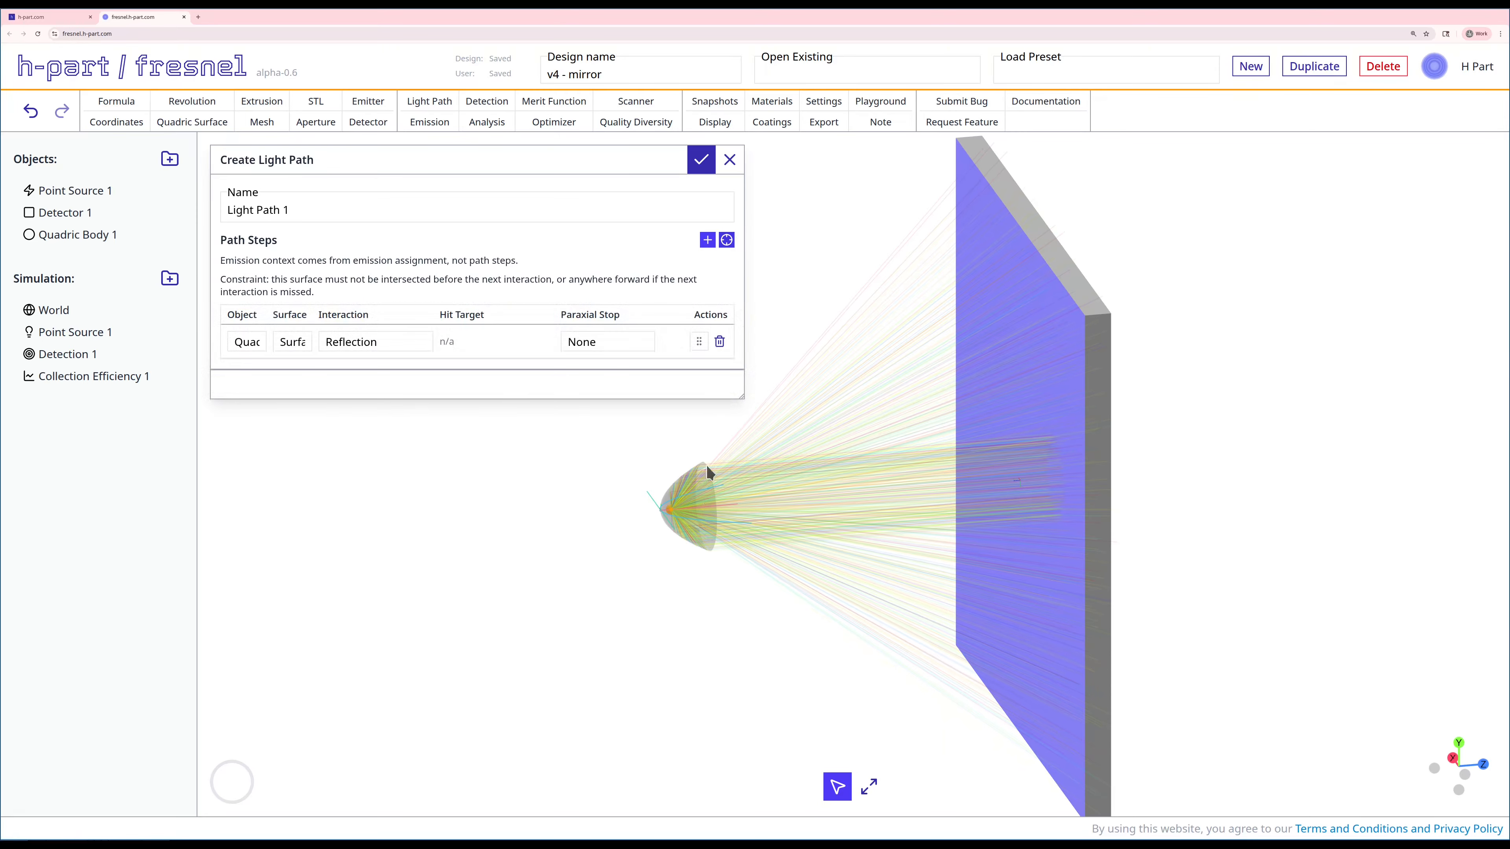
left_click(726, 240)
left_click(1054, 329)
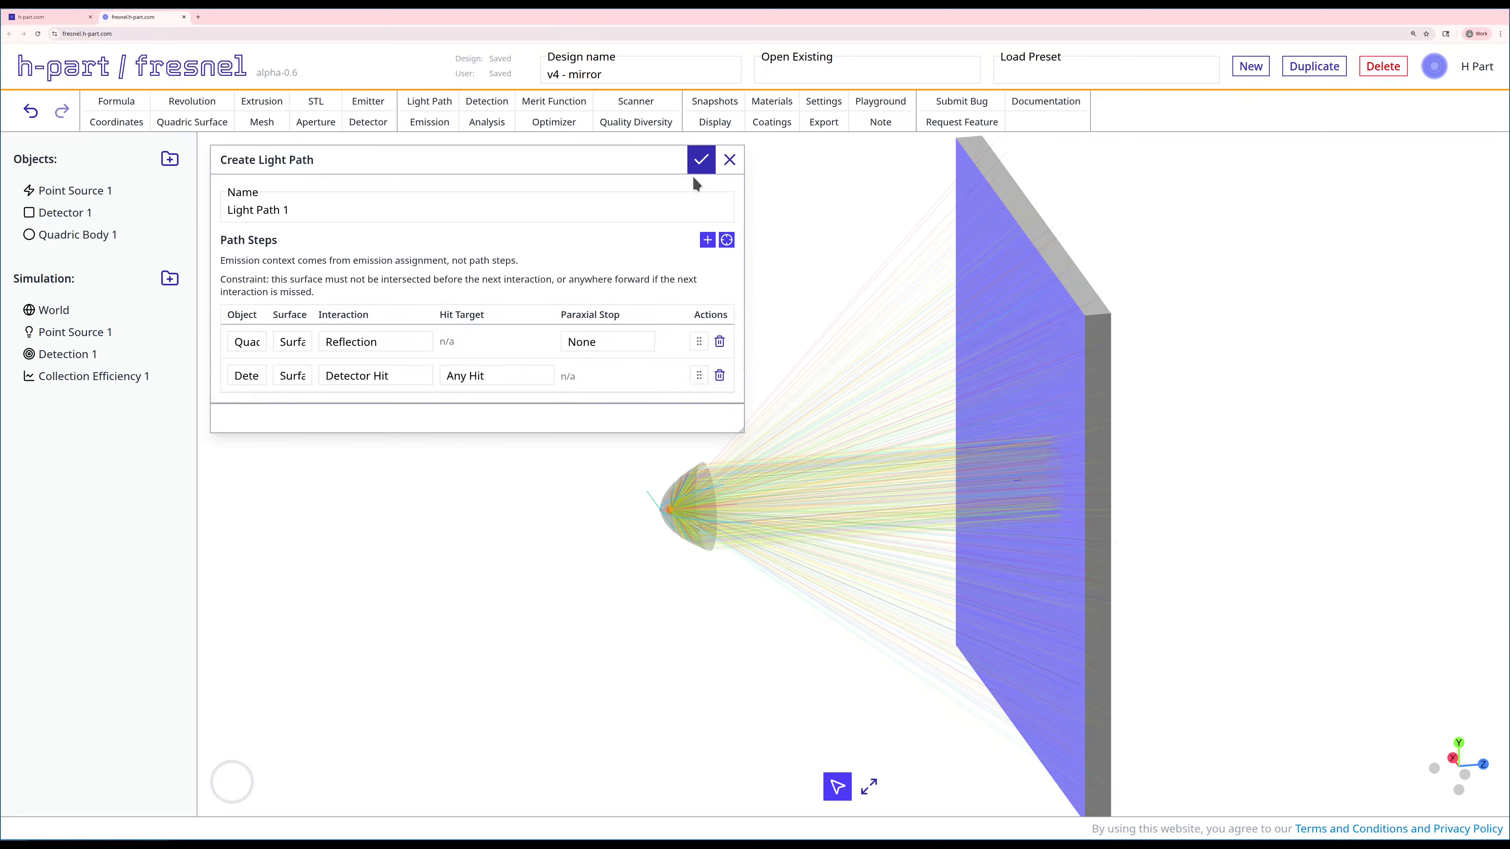
left_click(701, 159)
left_click_drag(73, 395, 92, 333)
Assign Light Path 1 to the Point Source 1 emission and save the change
right_click(85, 355)
left_click(102, 366)
left_click(437, 288)
left_click(307, 324)
left_click(262, 368)
left_click(413, 166)
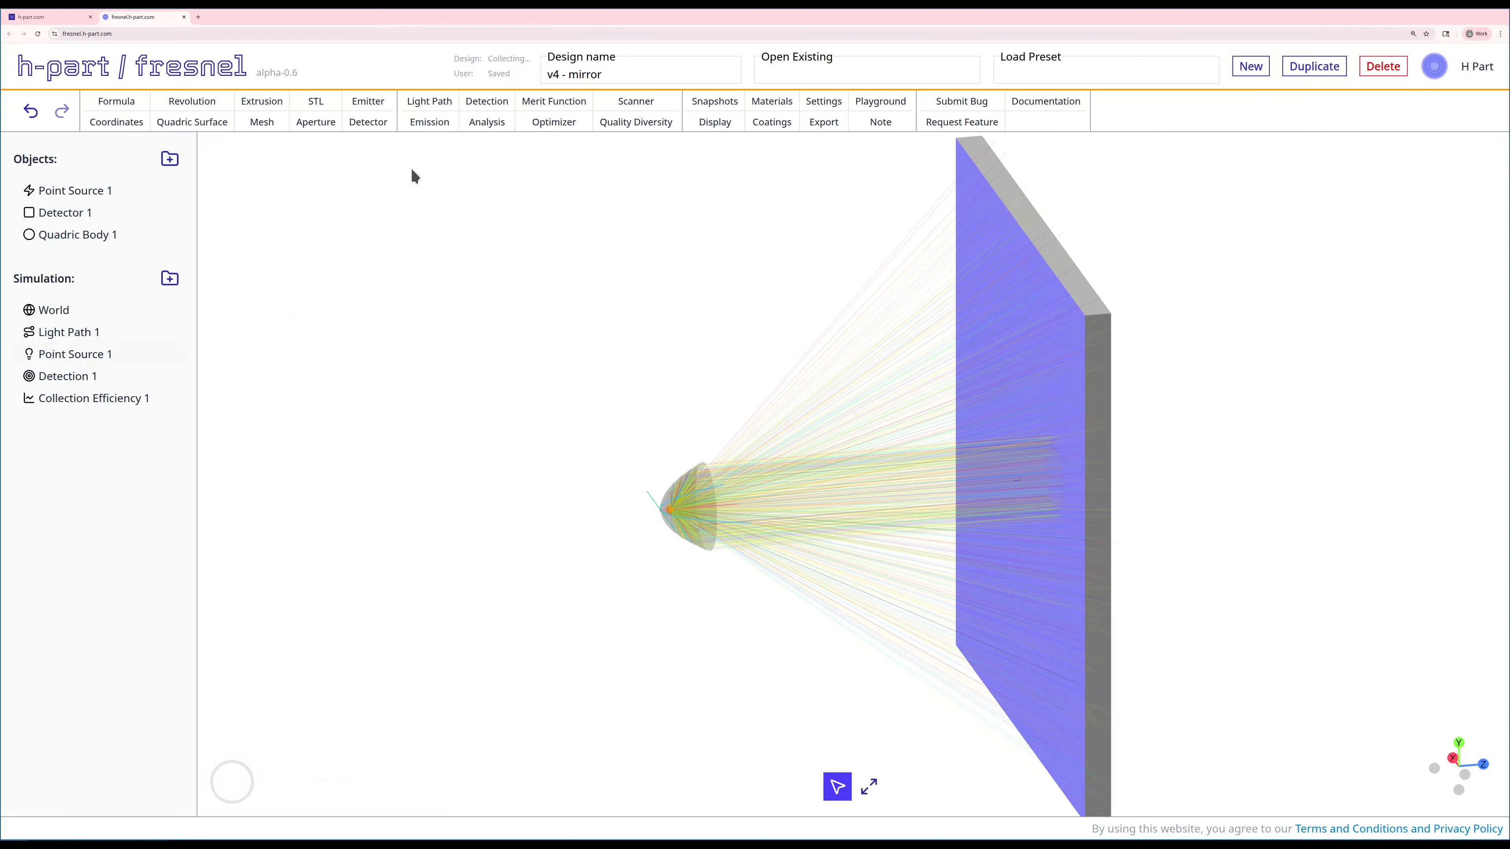
Create and run a second Collection Efficiency analysis for Point Source 1 and Detection 1 with stray-ray filtering enabled
left_click(470, 121)
left_click(317, 205)
left_click(251, 419)
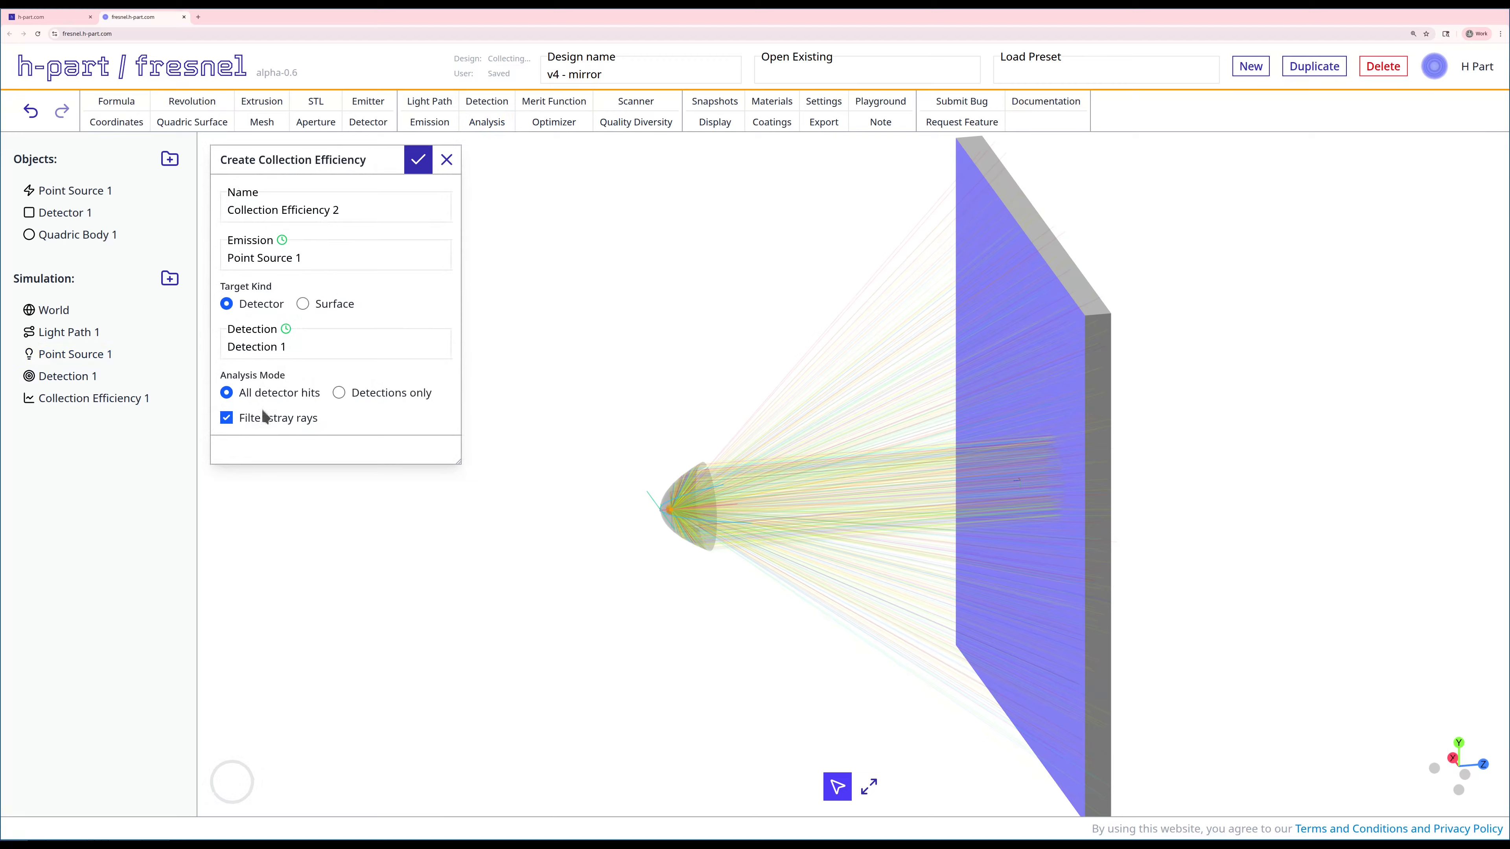
left_click(418, 160)
right_click(119, 424)
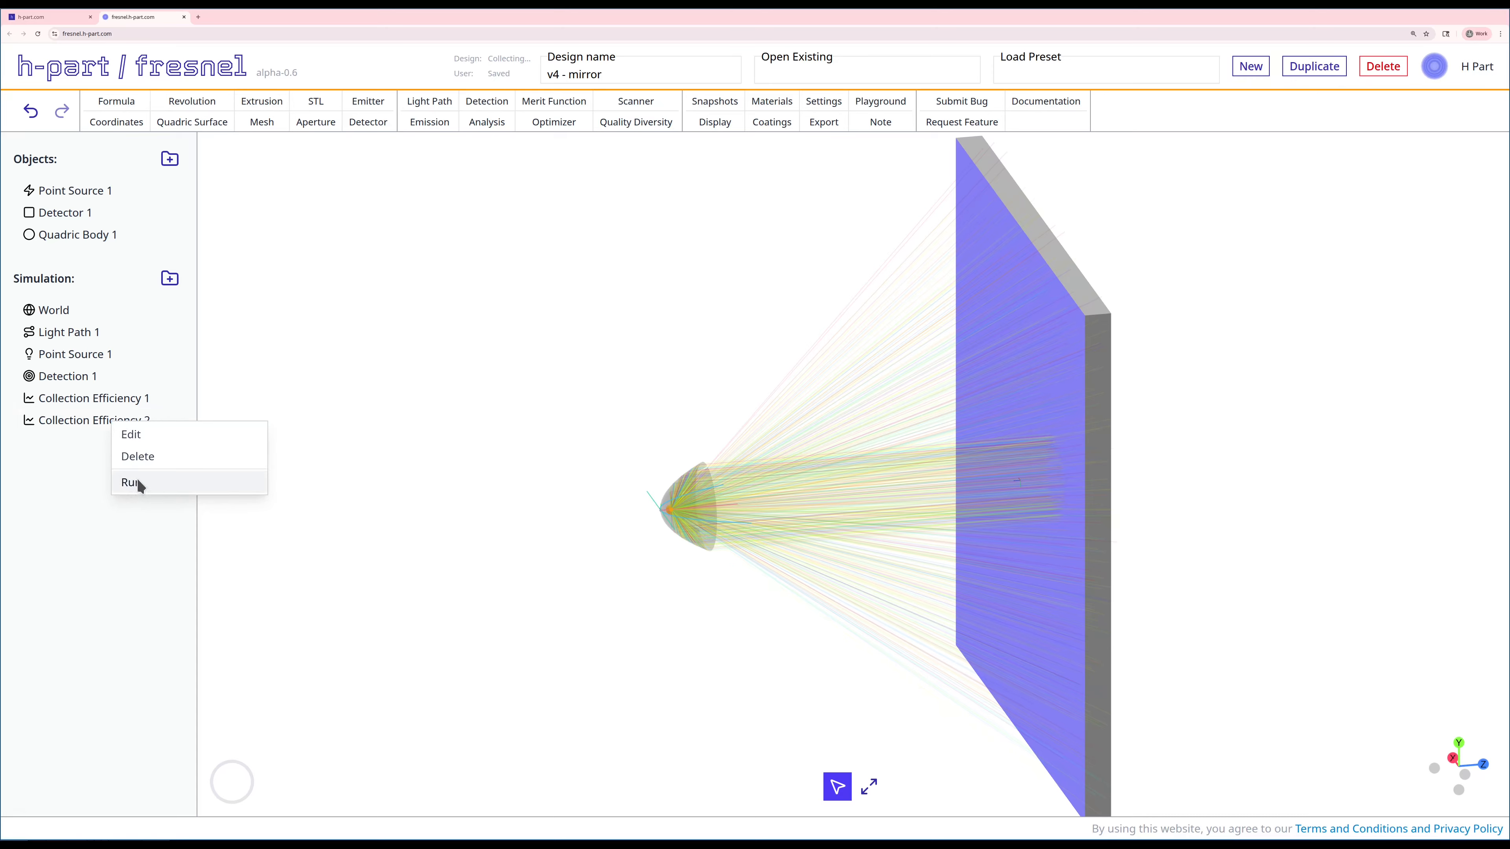
left_click(138, 482)
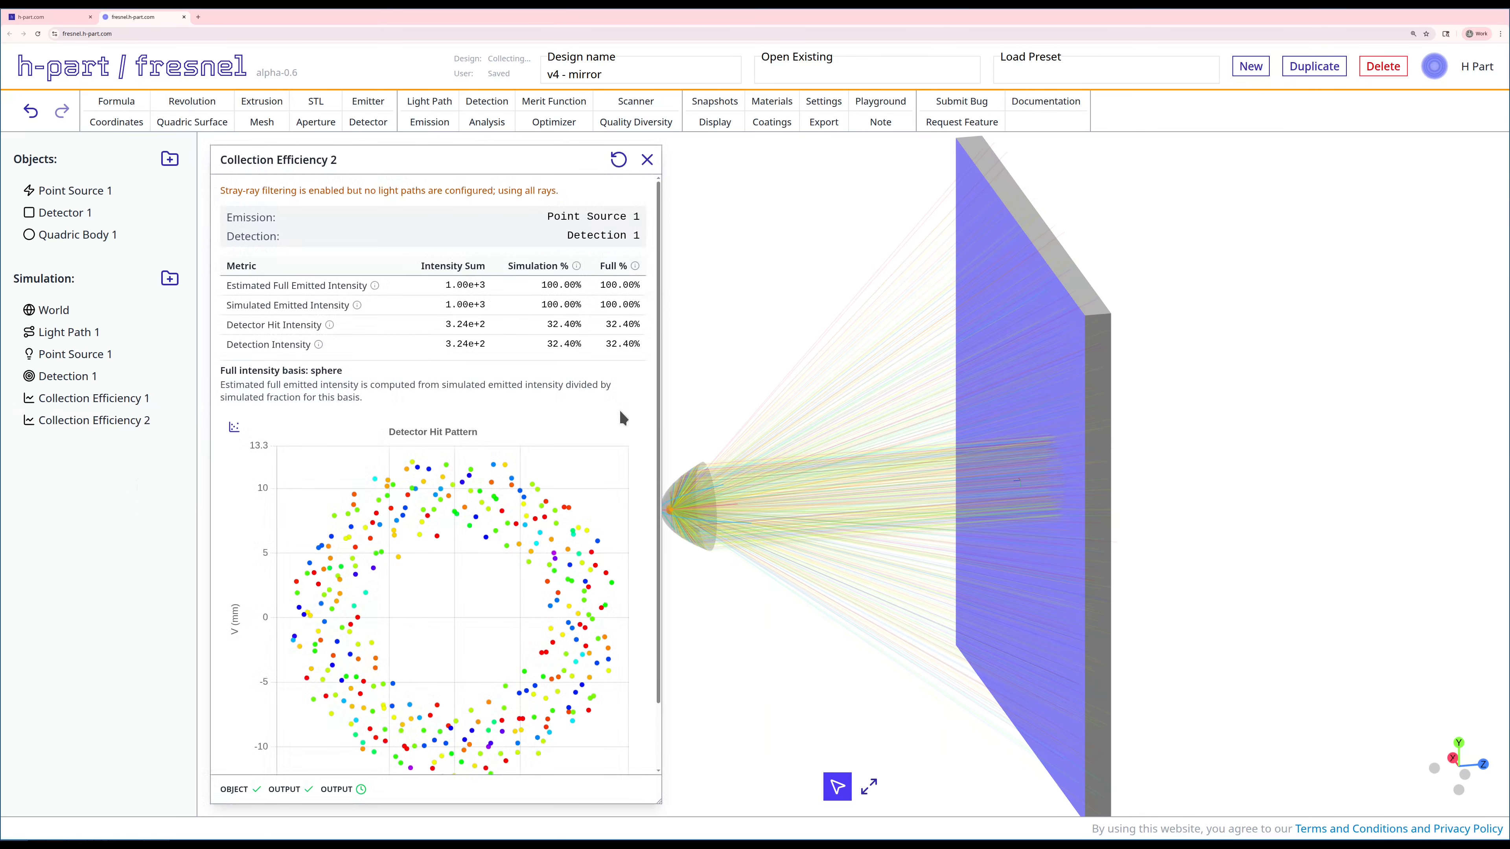
Examine the filtered detector hit pattern alongside a close-up of the parabolic mirror and its source
scroll(620, 416, "down", 1)
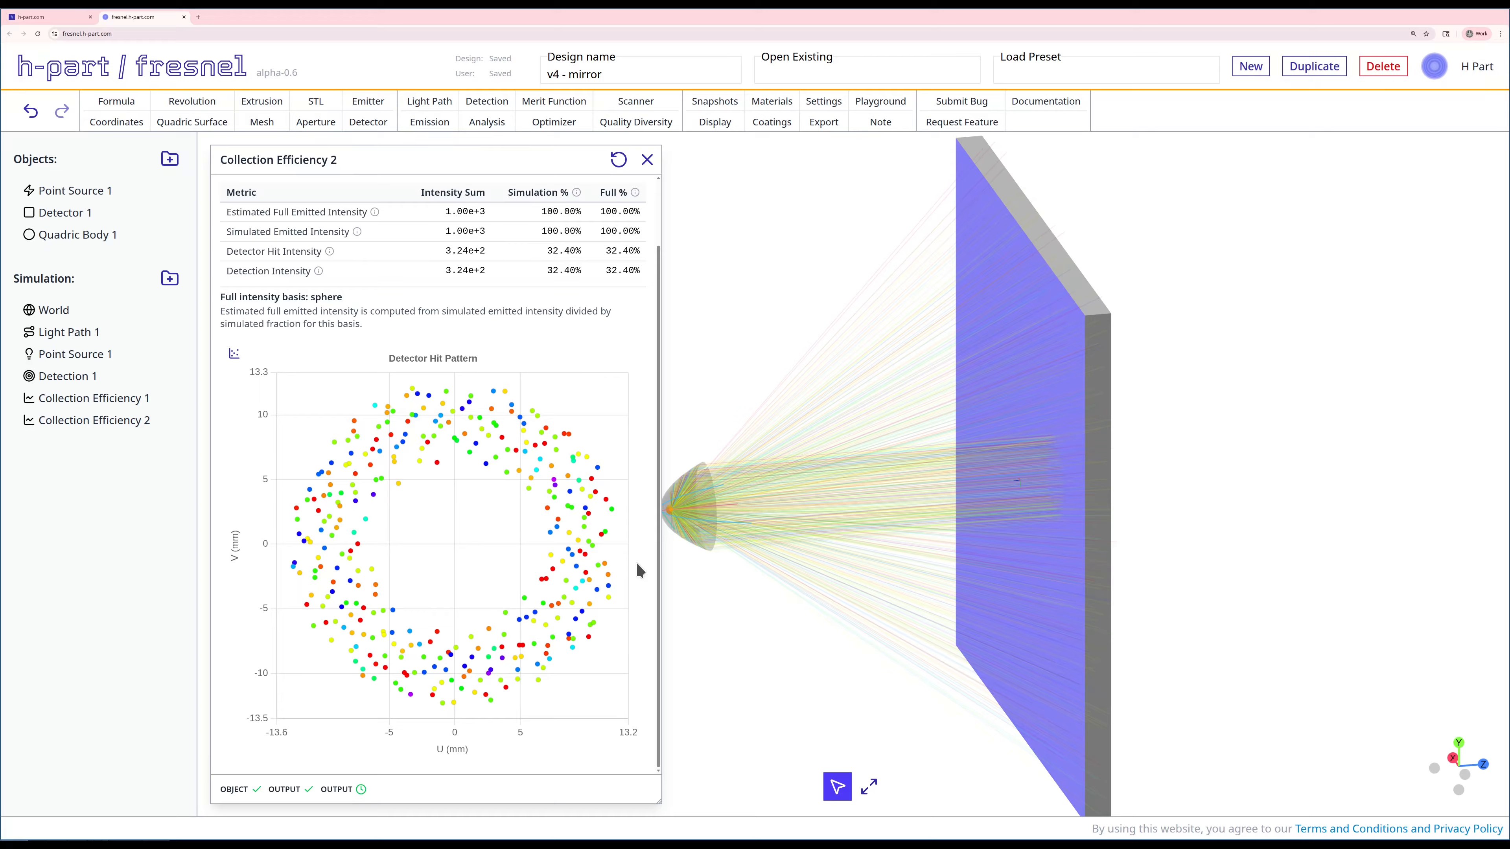
right_click_drag(722, 600, 848, 600)
scroll(796, 548, "up", 6)
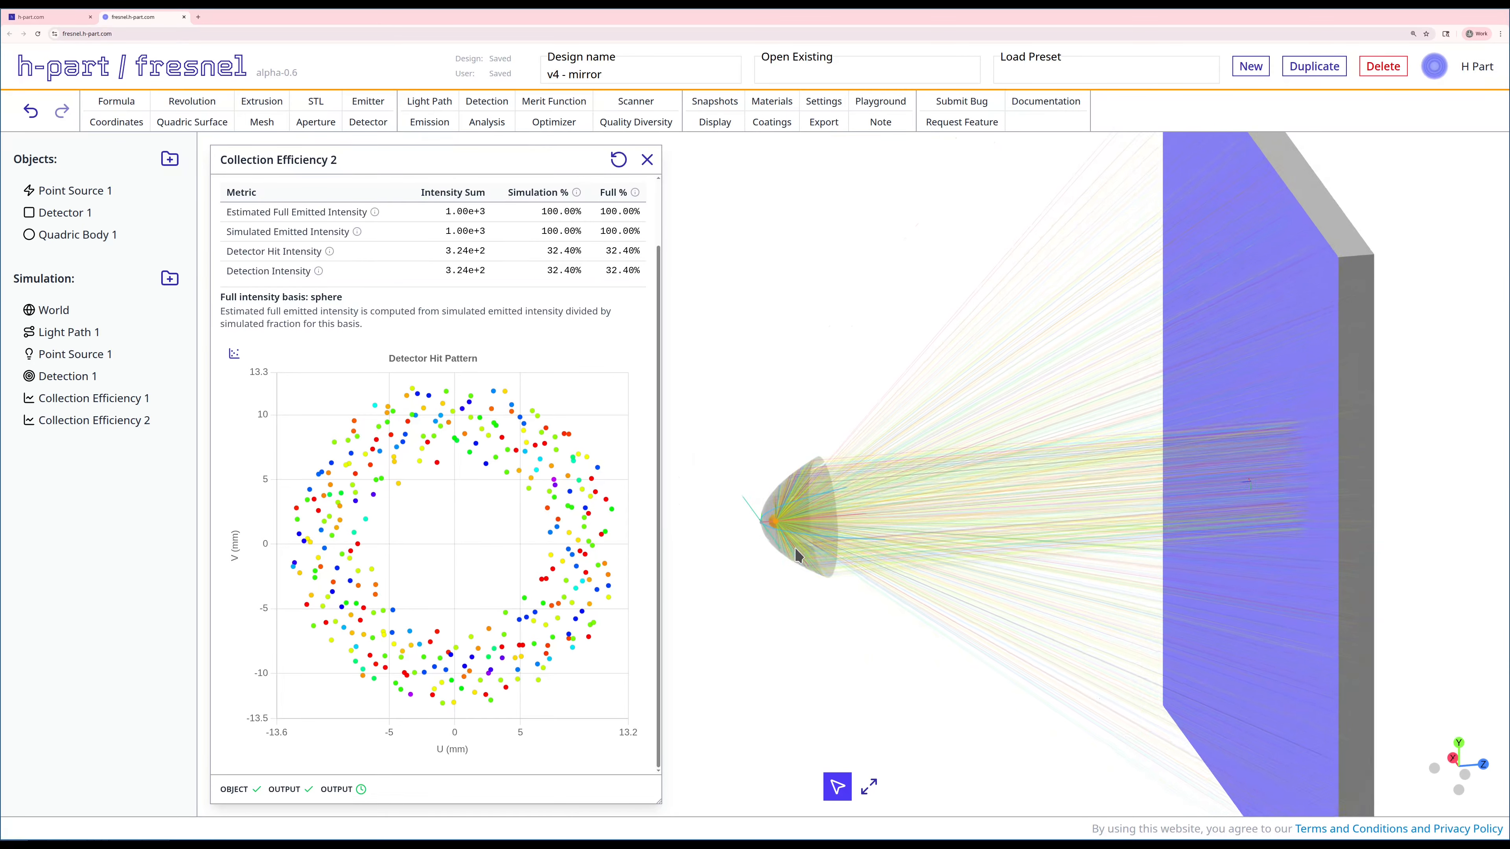
right_click_drag(733, 683, 777, 666)
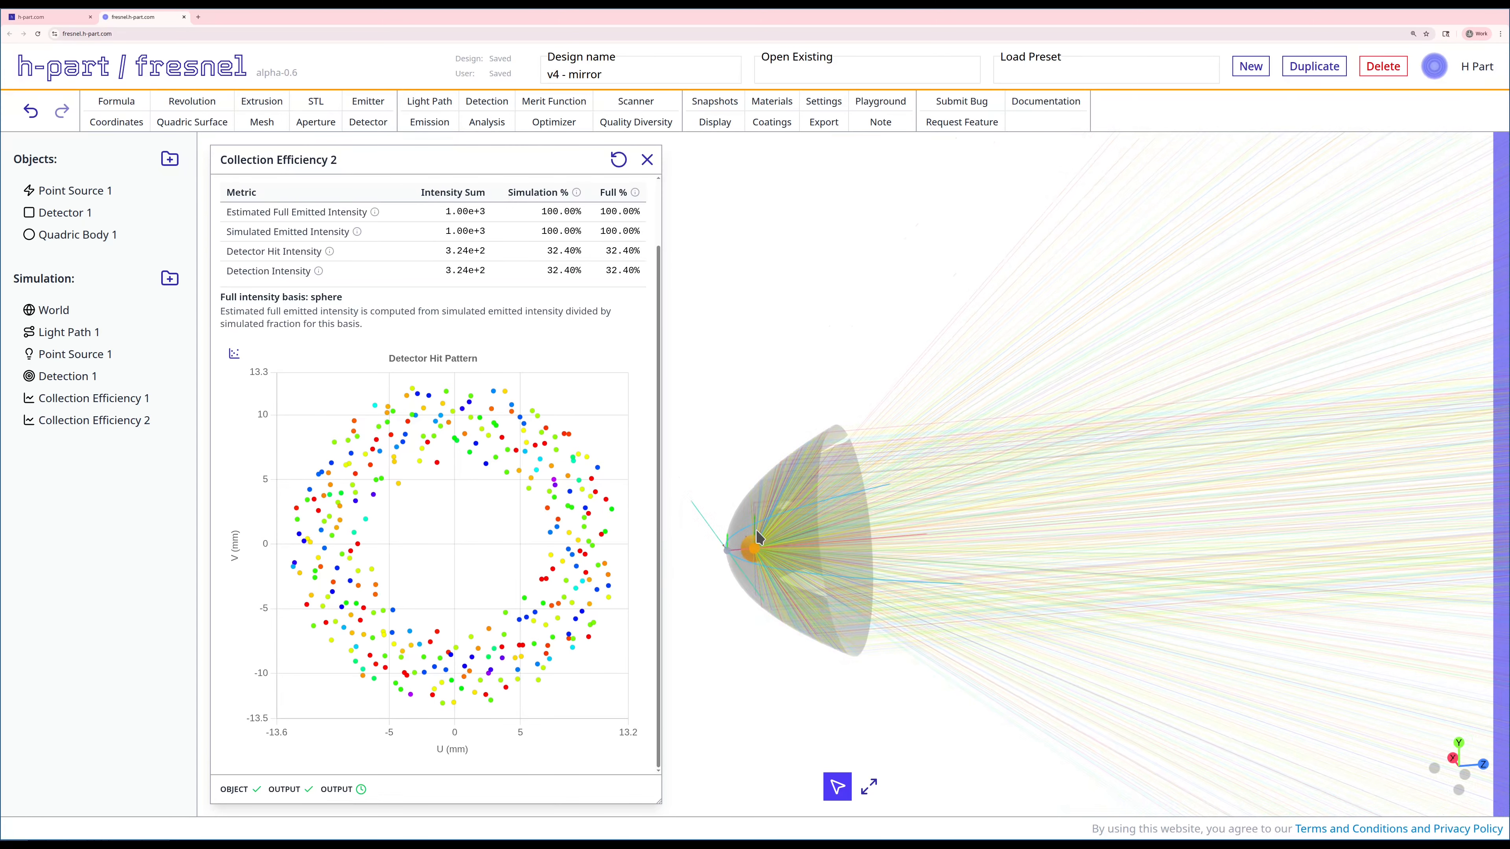
mouse_move(608, 578)
mouse_move(425, 658)
Preview Quadric Body 1 with focal lengths of 30 mm and 1 mm, then discard the edits
right_click(95, 236)
left_click(111, 251)
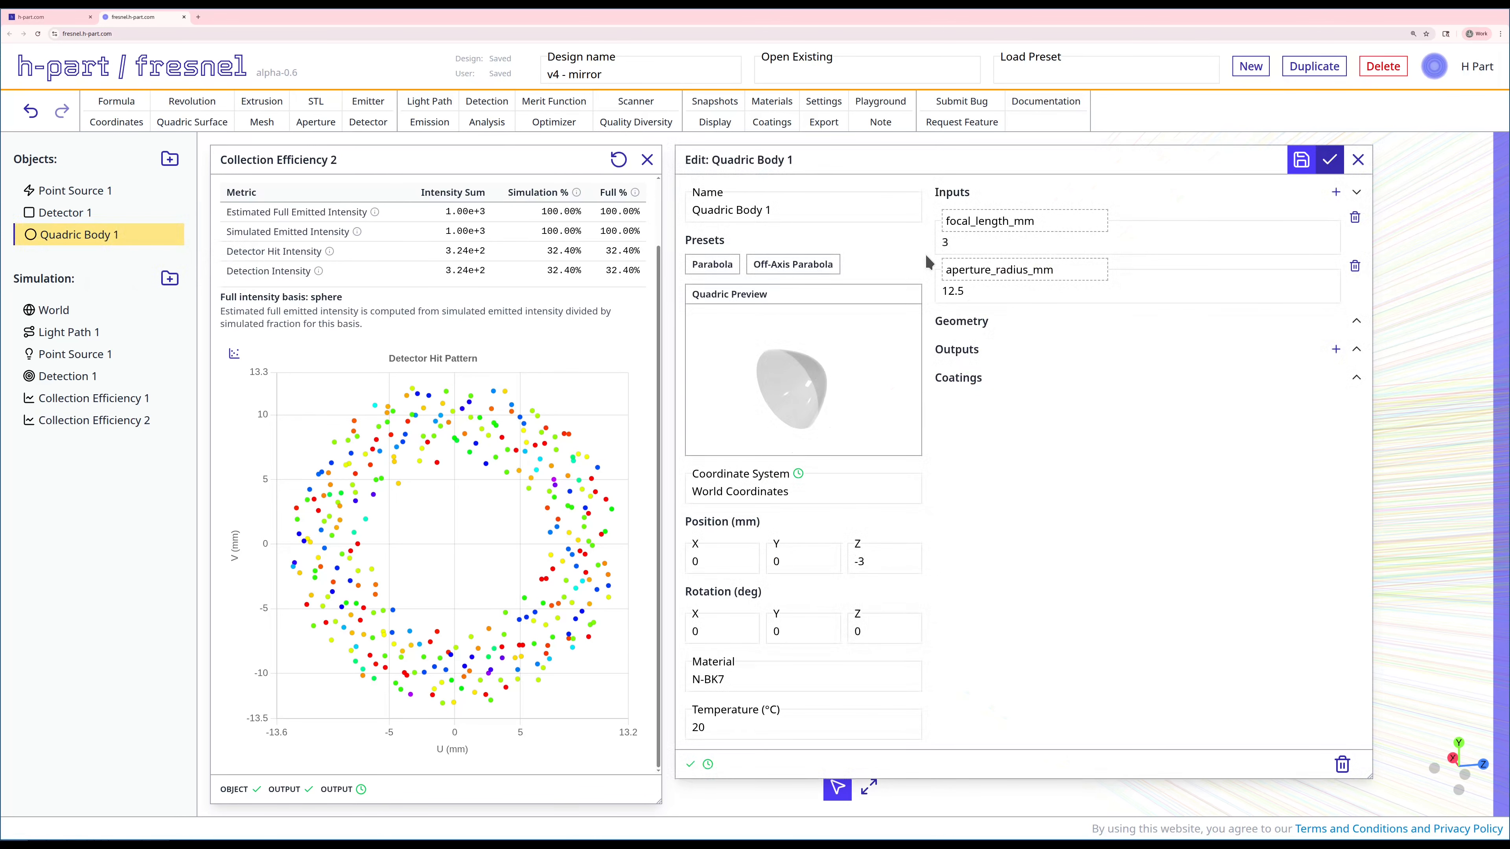
left_click(954, 243)
type("0")
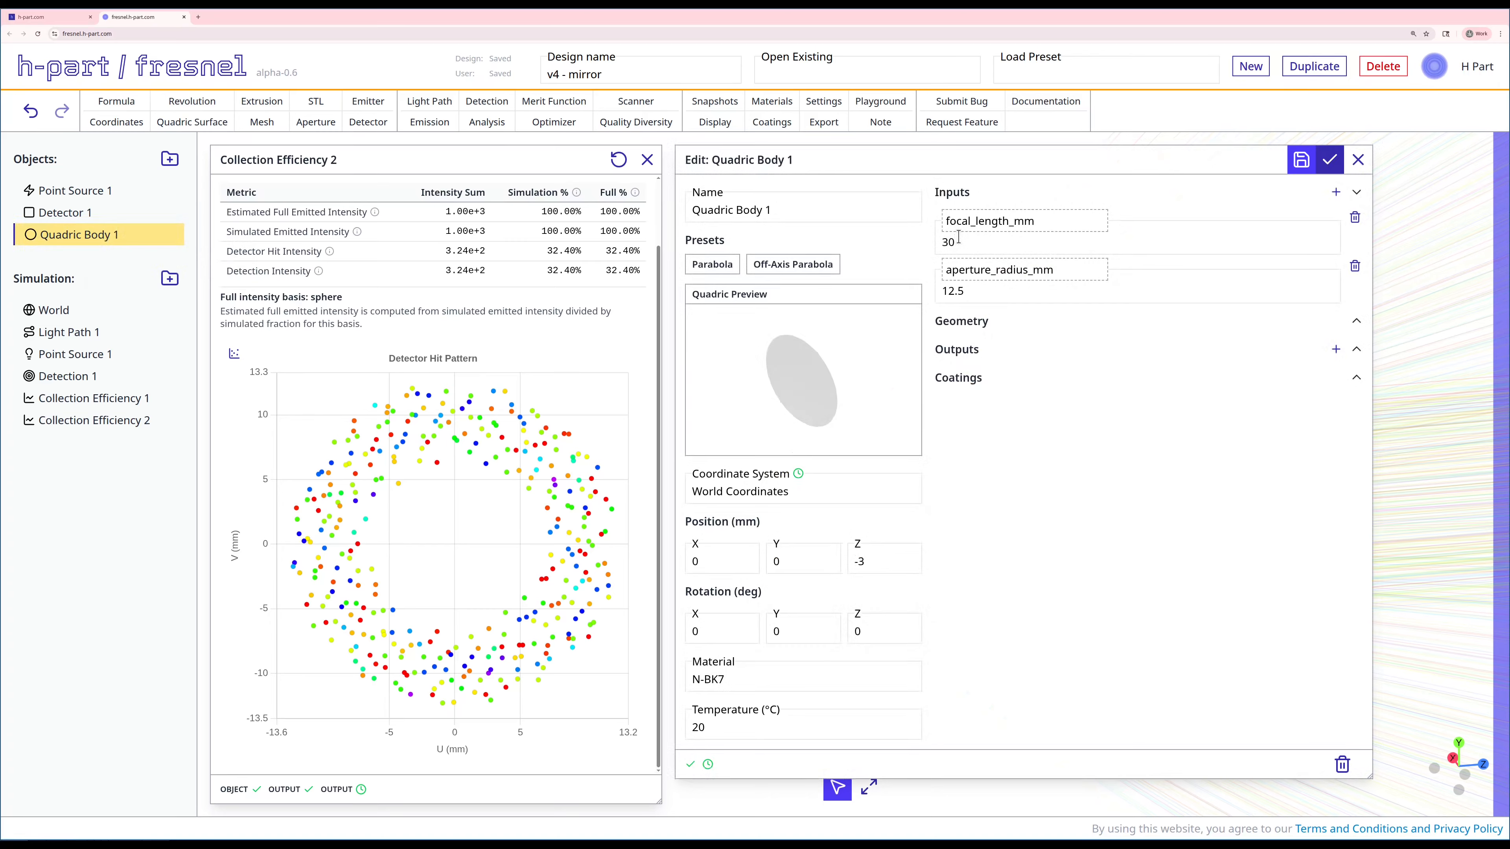
key("BackSpace")
key("BackSpace")
type("1")
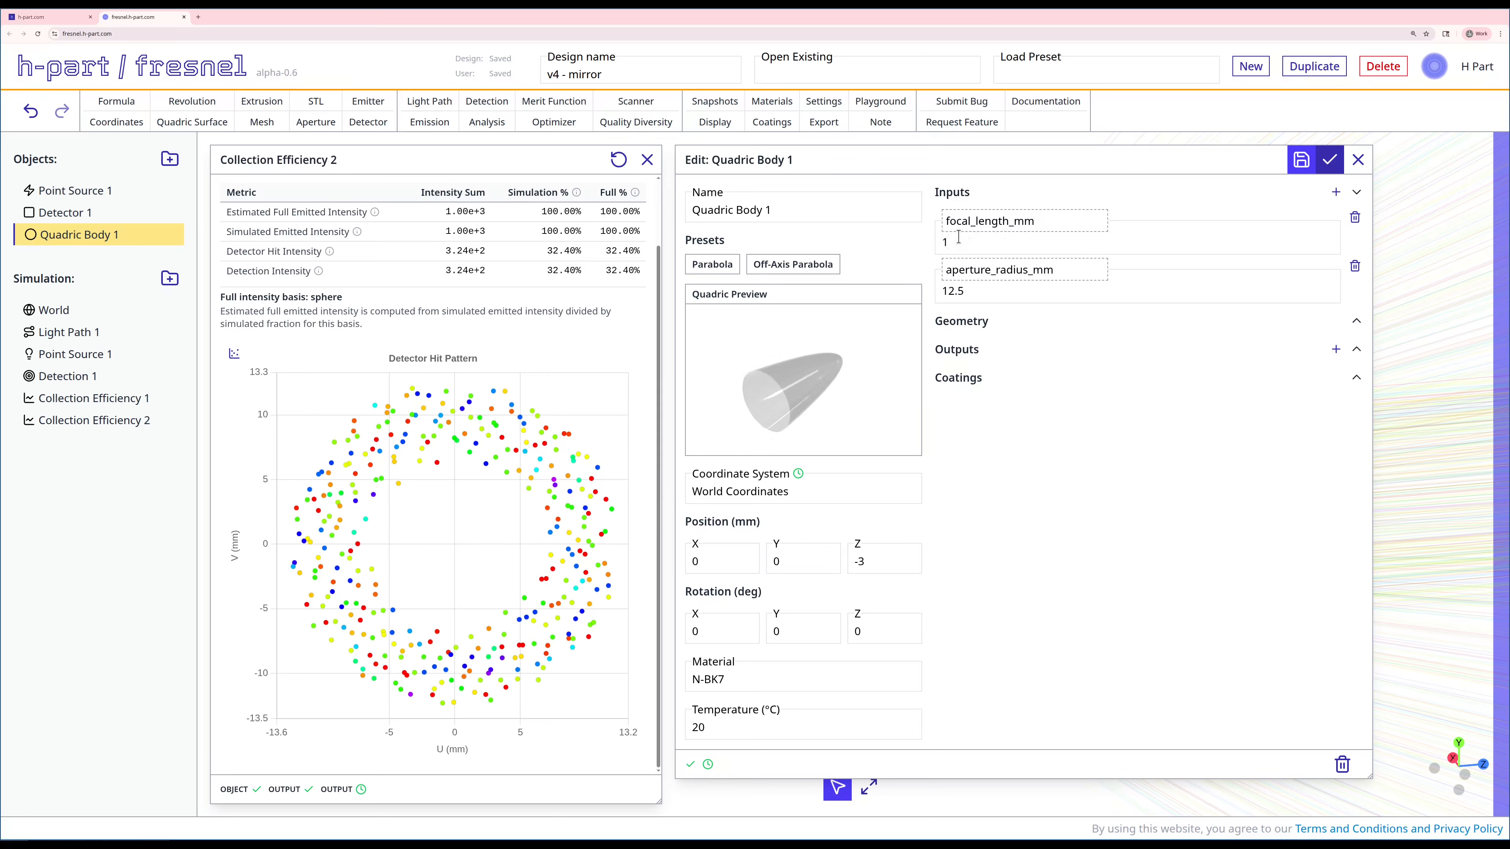
left_click_drag(795, 397, 858, 364)
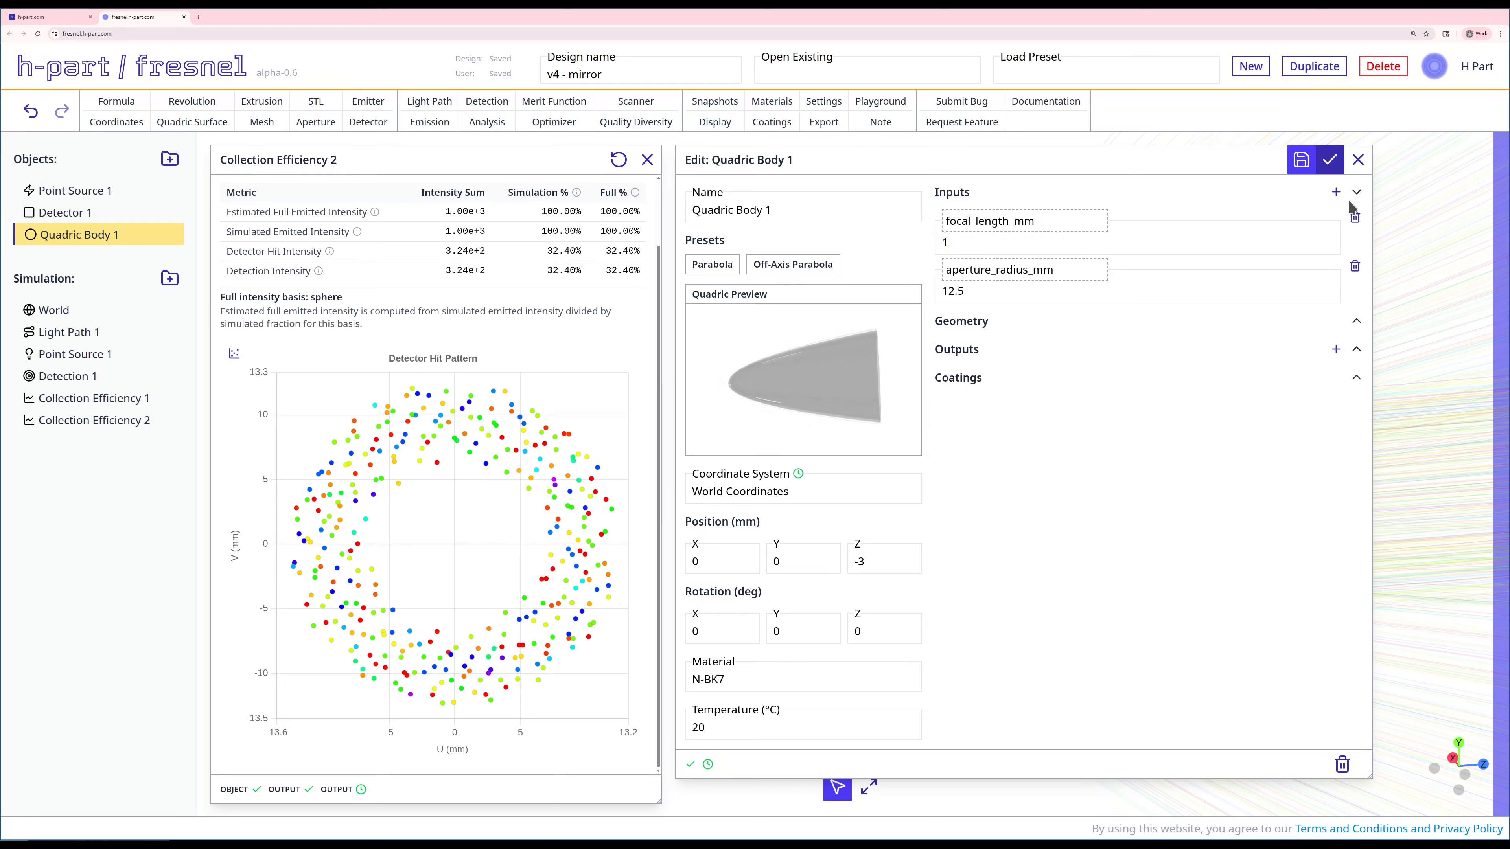
left_click(1359, 160)
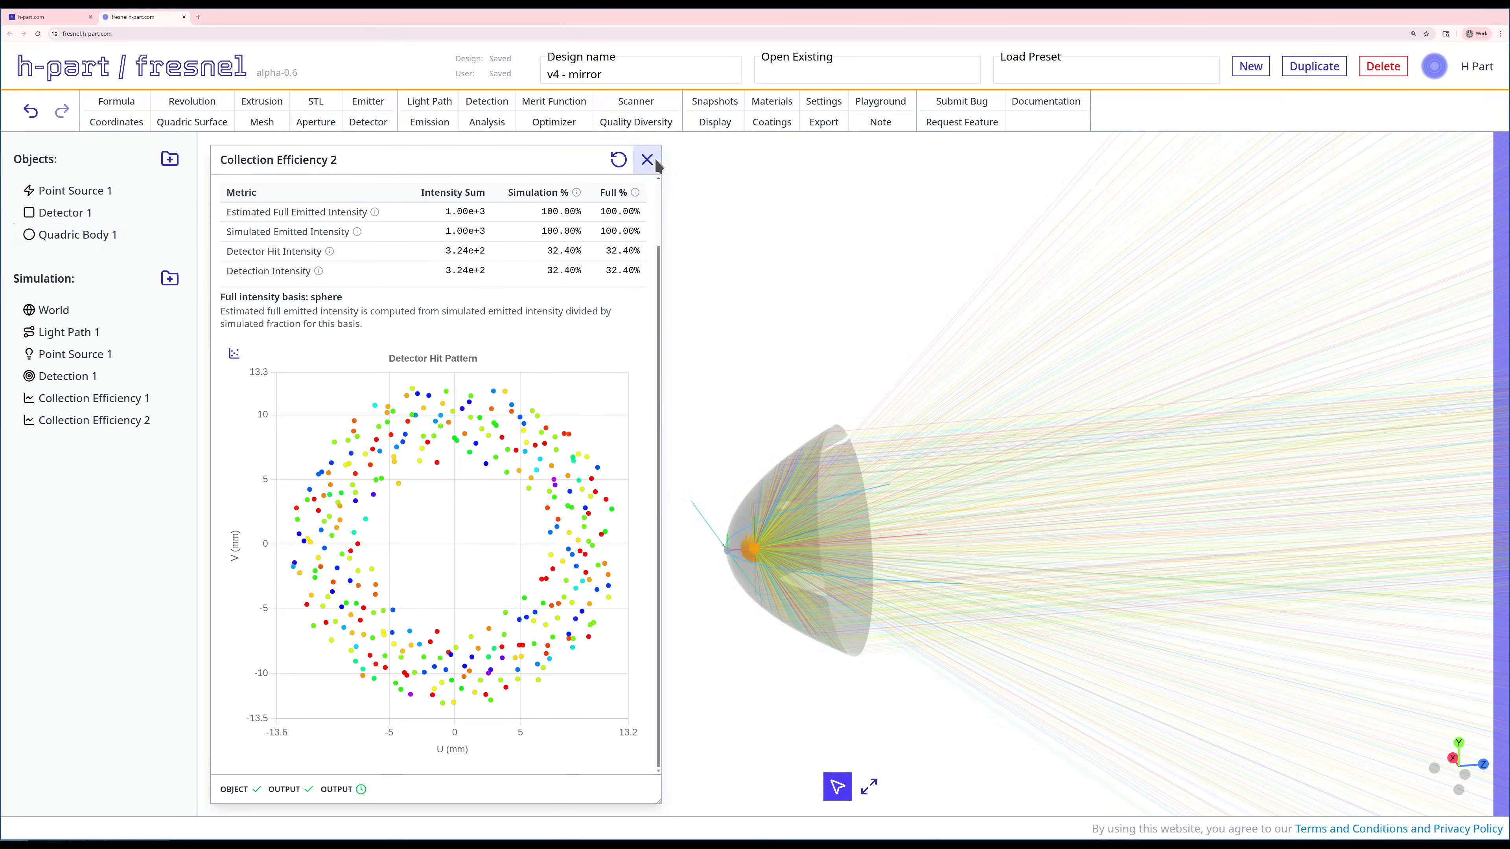
Close the efficiency results and start a formula named #parabola_z that references Quadric Body 1's focal_length_mm under the short name fl
scroll(862, 452, "down", 1)
scroll(862, 458, "down", 2)
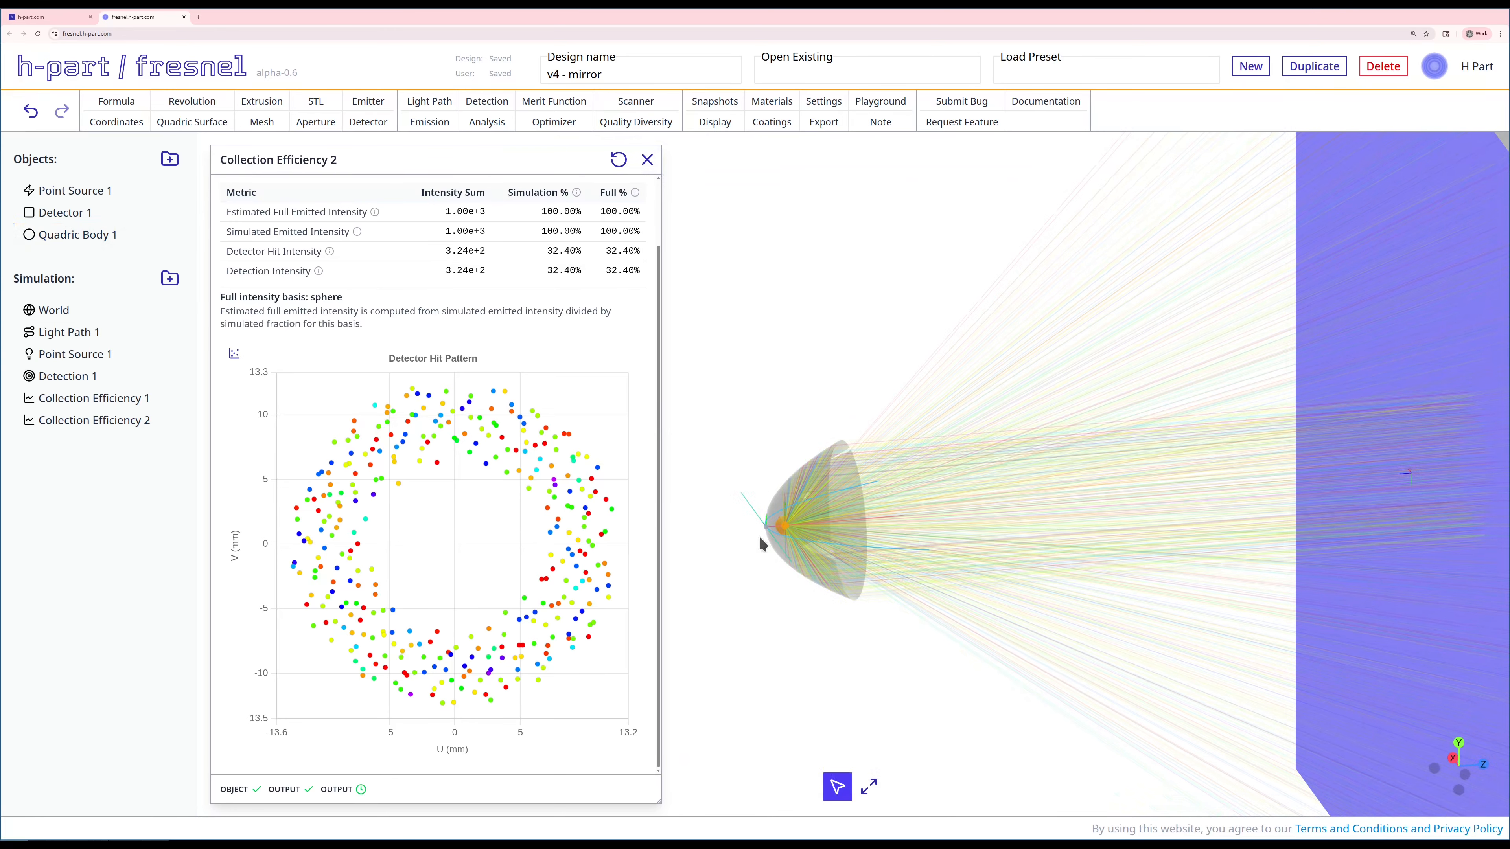
left_click(648, 161)
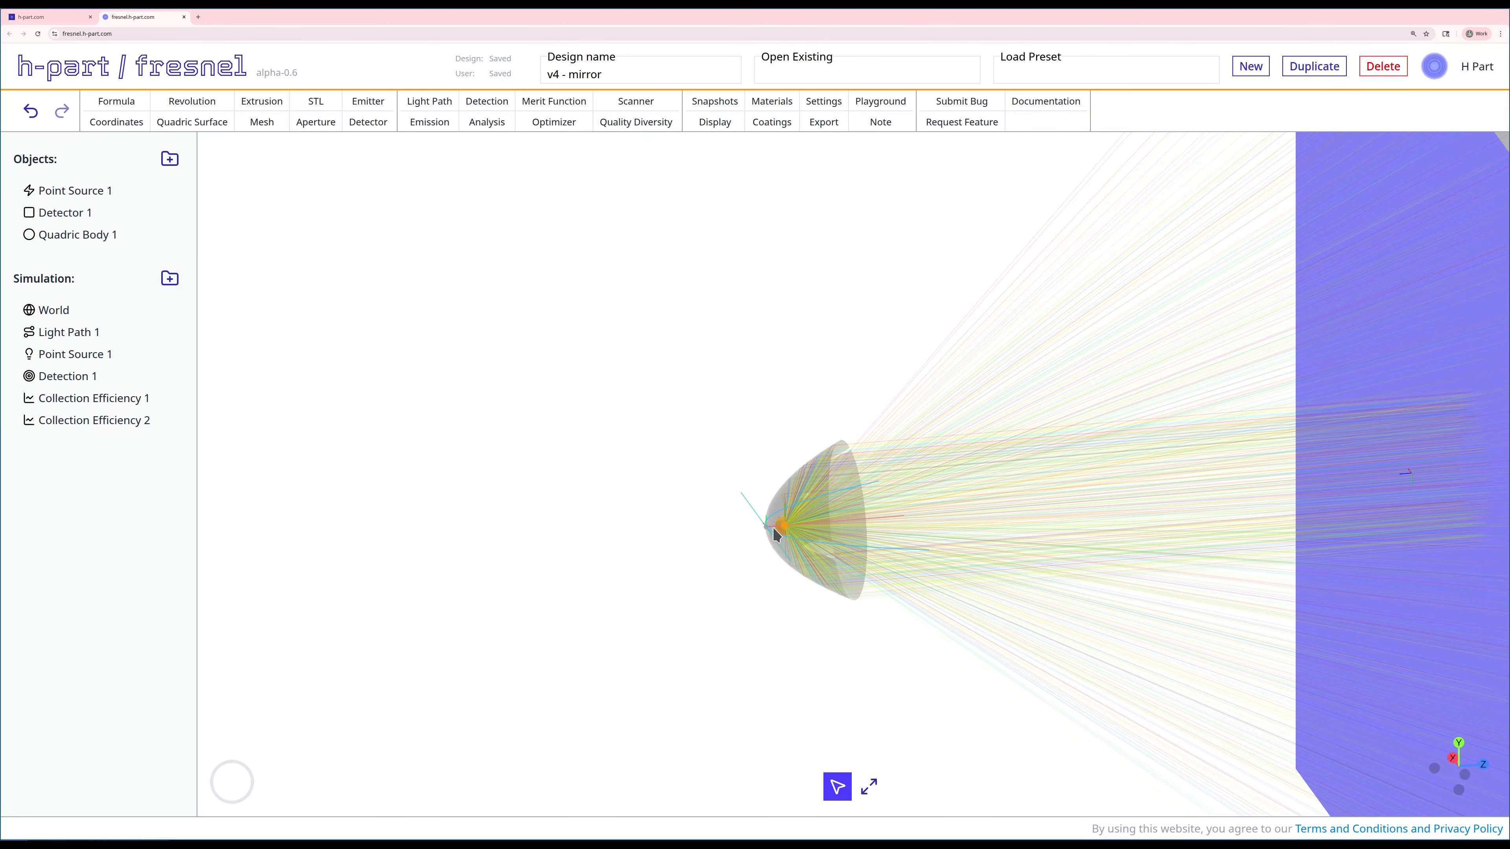
left_click(140, 103)
double_click(345, 245)
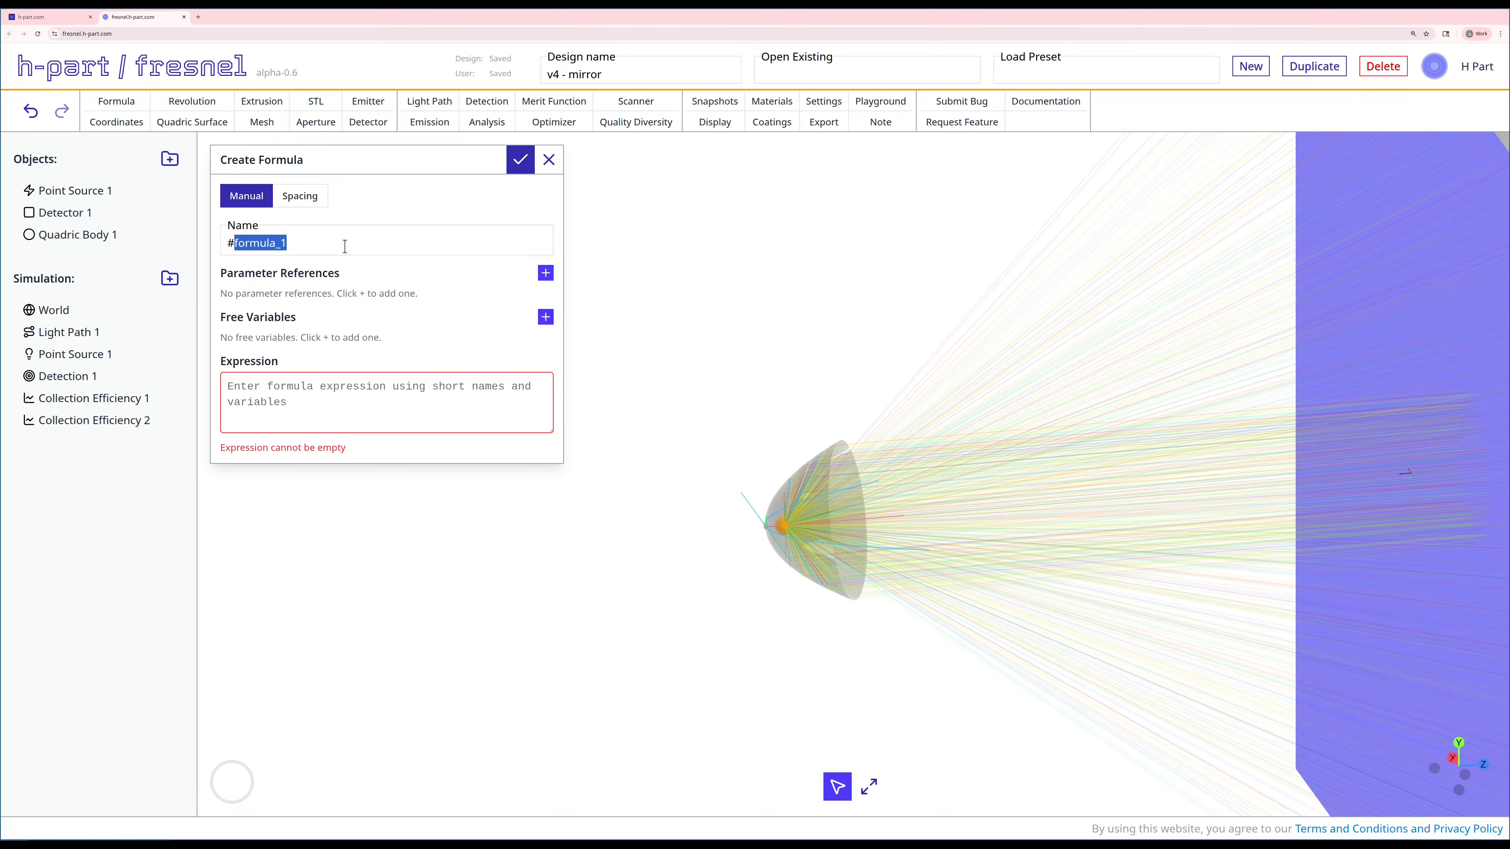
type("parabola_z")
left_click(546, 273)
left_click(349, 318)
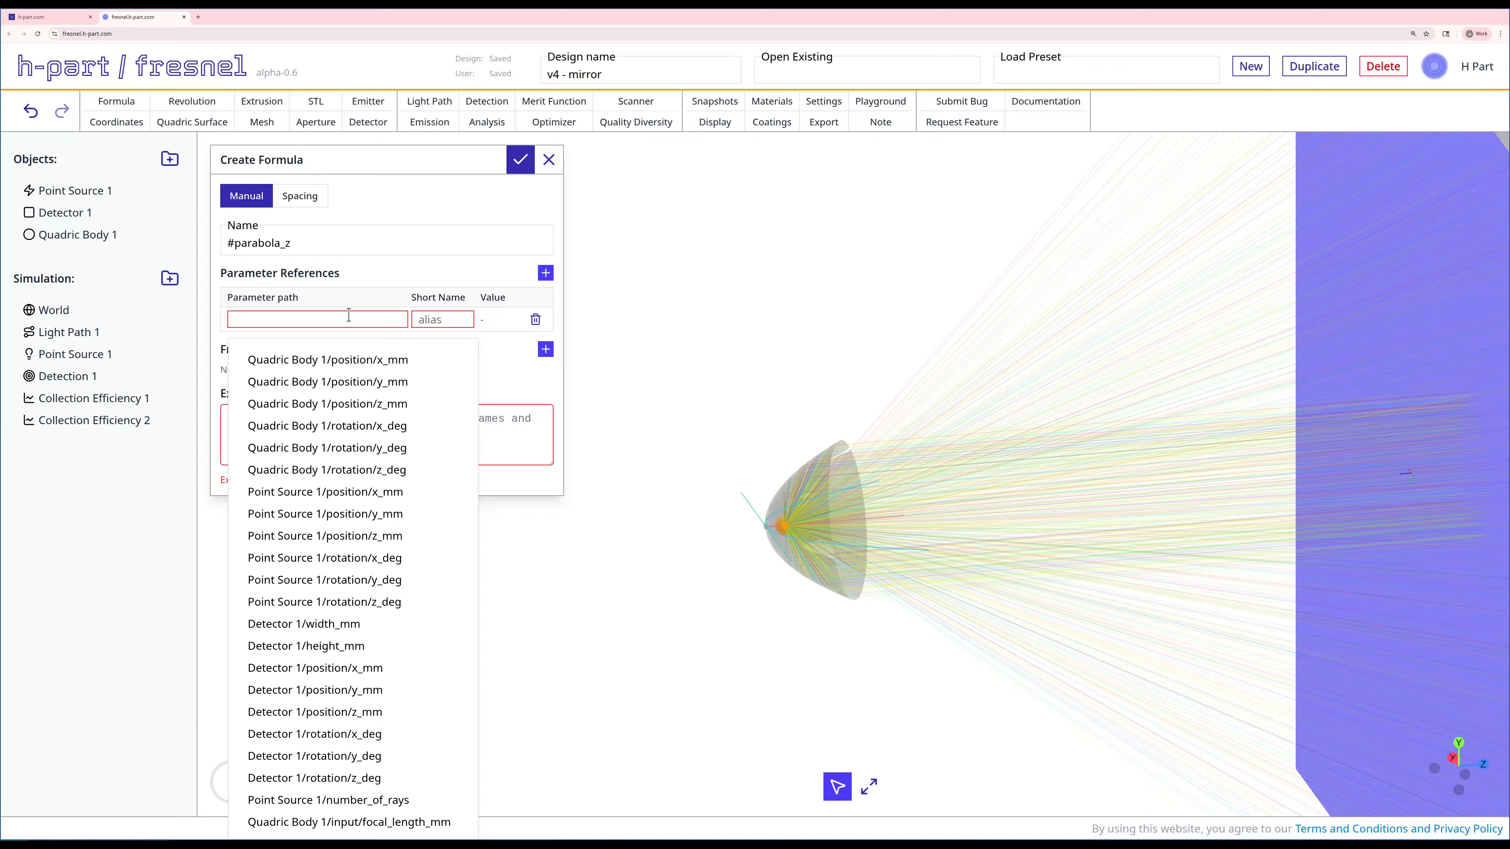
type("focal")
left_click(350, 359)
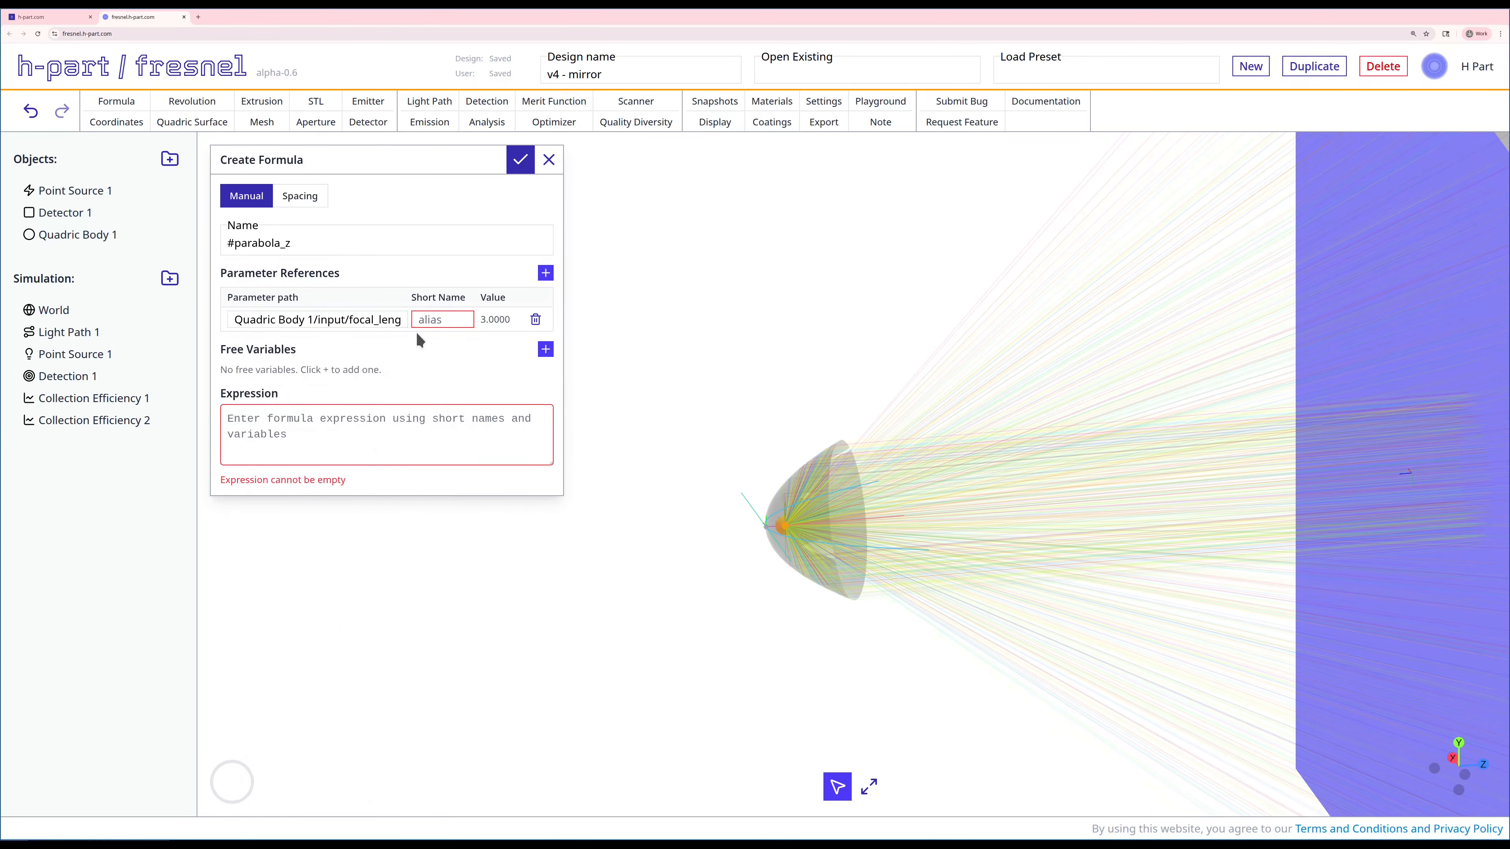
left_click(435, 321)
type("fl")
Set the #parabola_z expression to -fl, create the formula, and order it above Quadric Body 1
left_click(364, 422)
type("-fl")
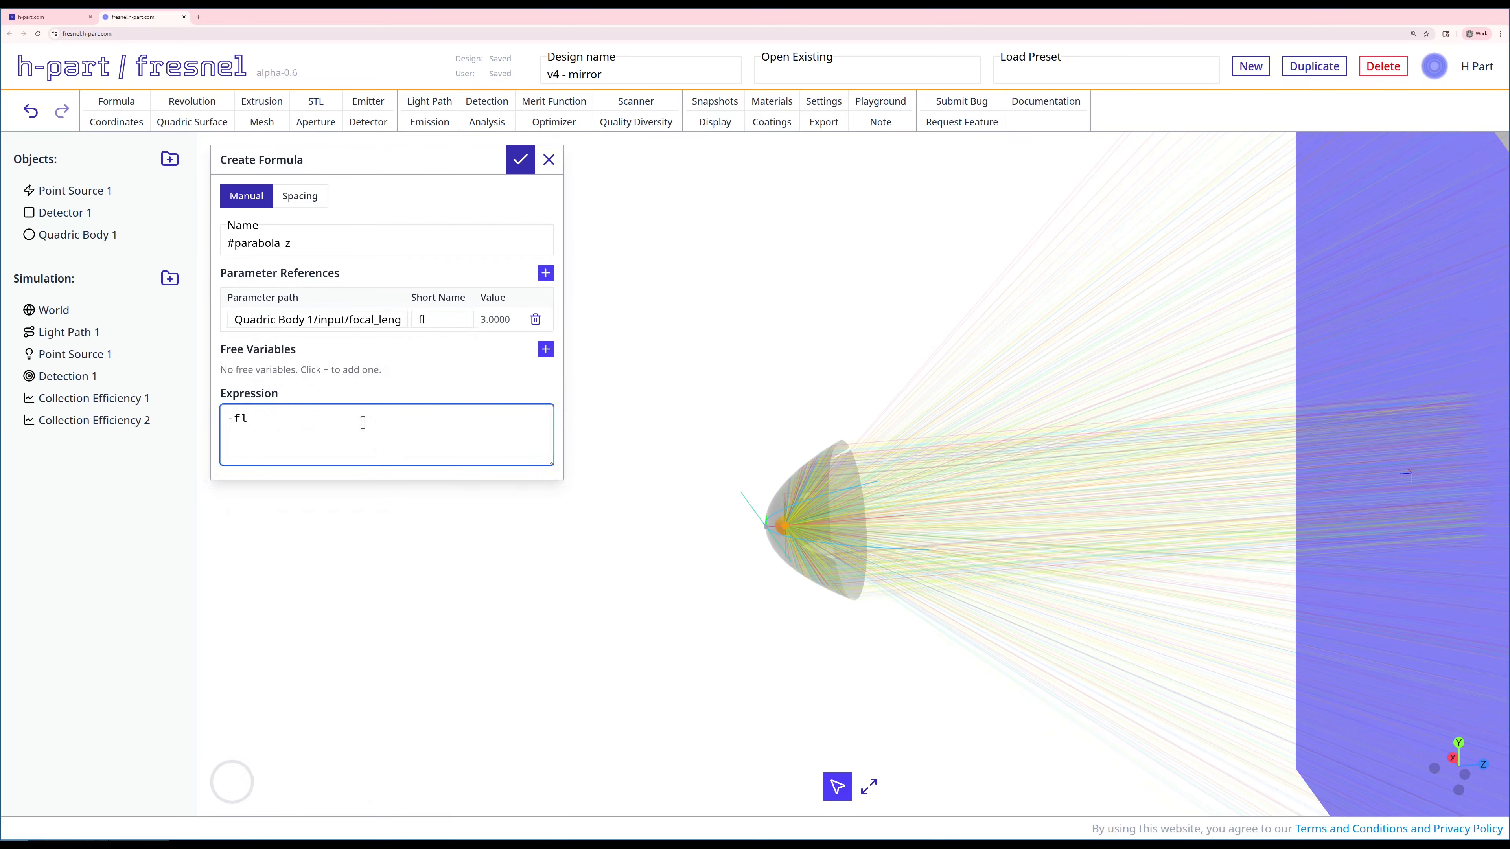
left_click(518, 161)
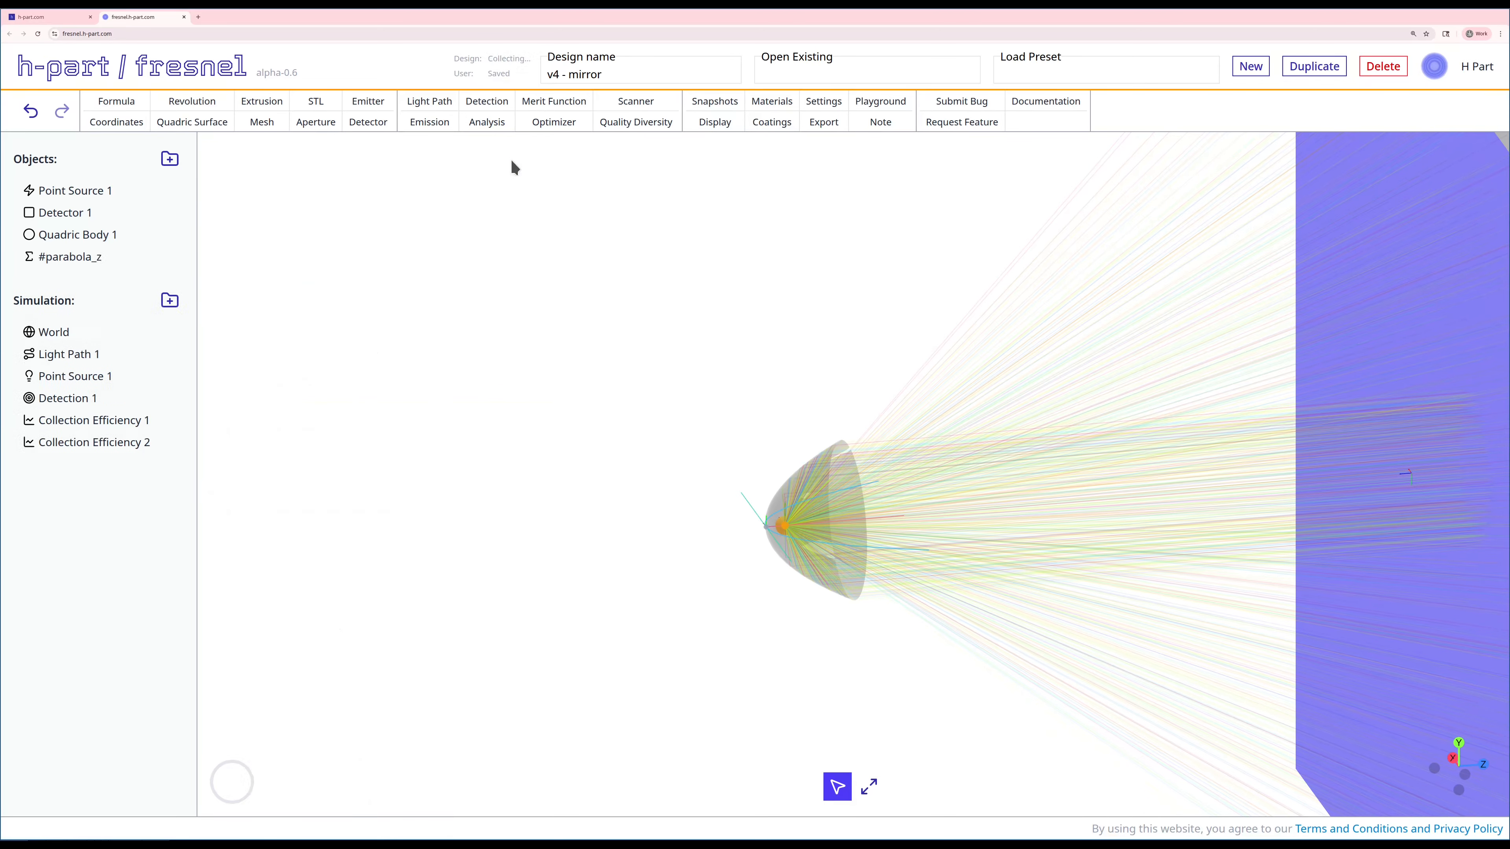
left_click_drag(64, 257, 56, 232)
Link Quadric Body 1's Z position to the #parabola_z formula and save the change
right_click(75, 265)
left_click(85, 275)
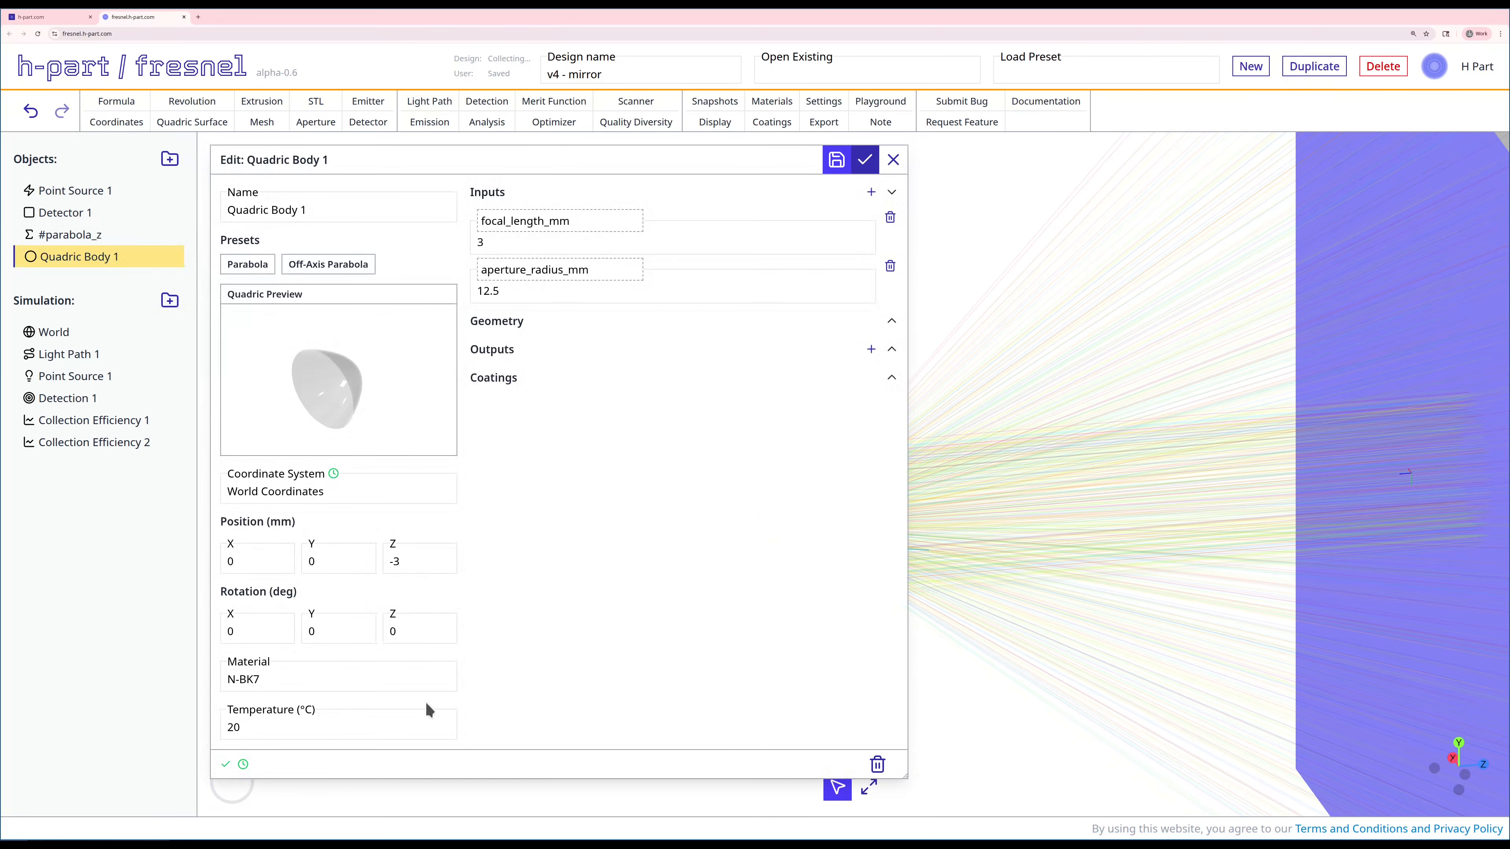
left_click(414, 567)
key("BackSpace")
key("BackSpace")
type("#")
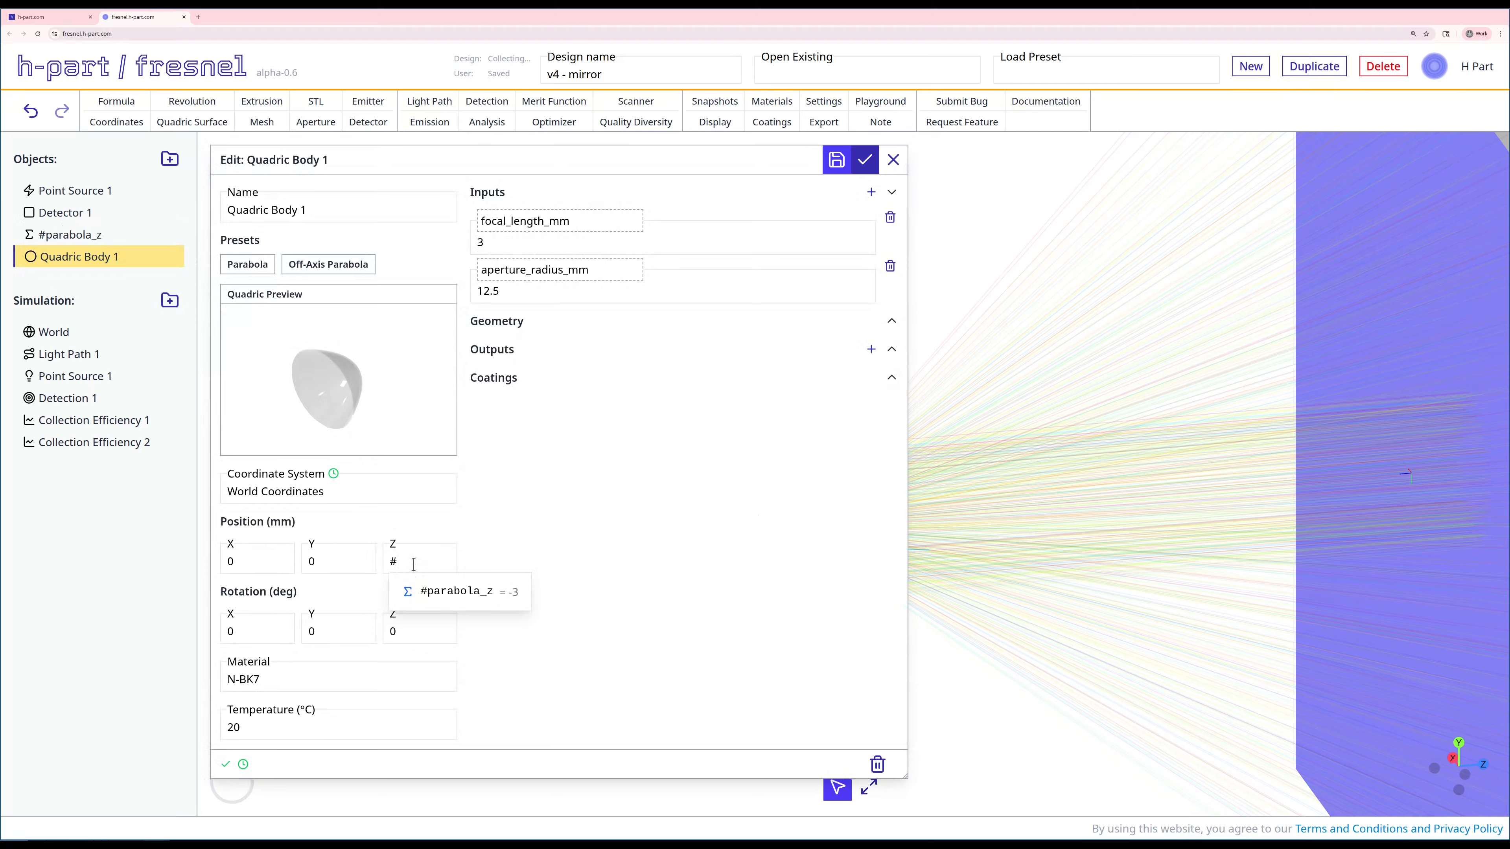
left_click(439, 596)
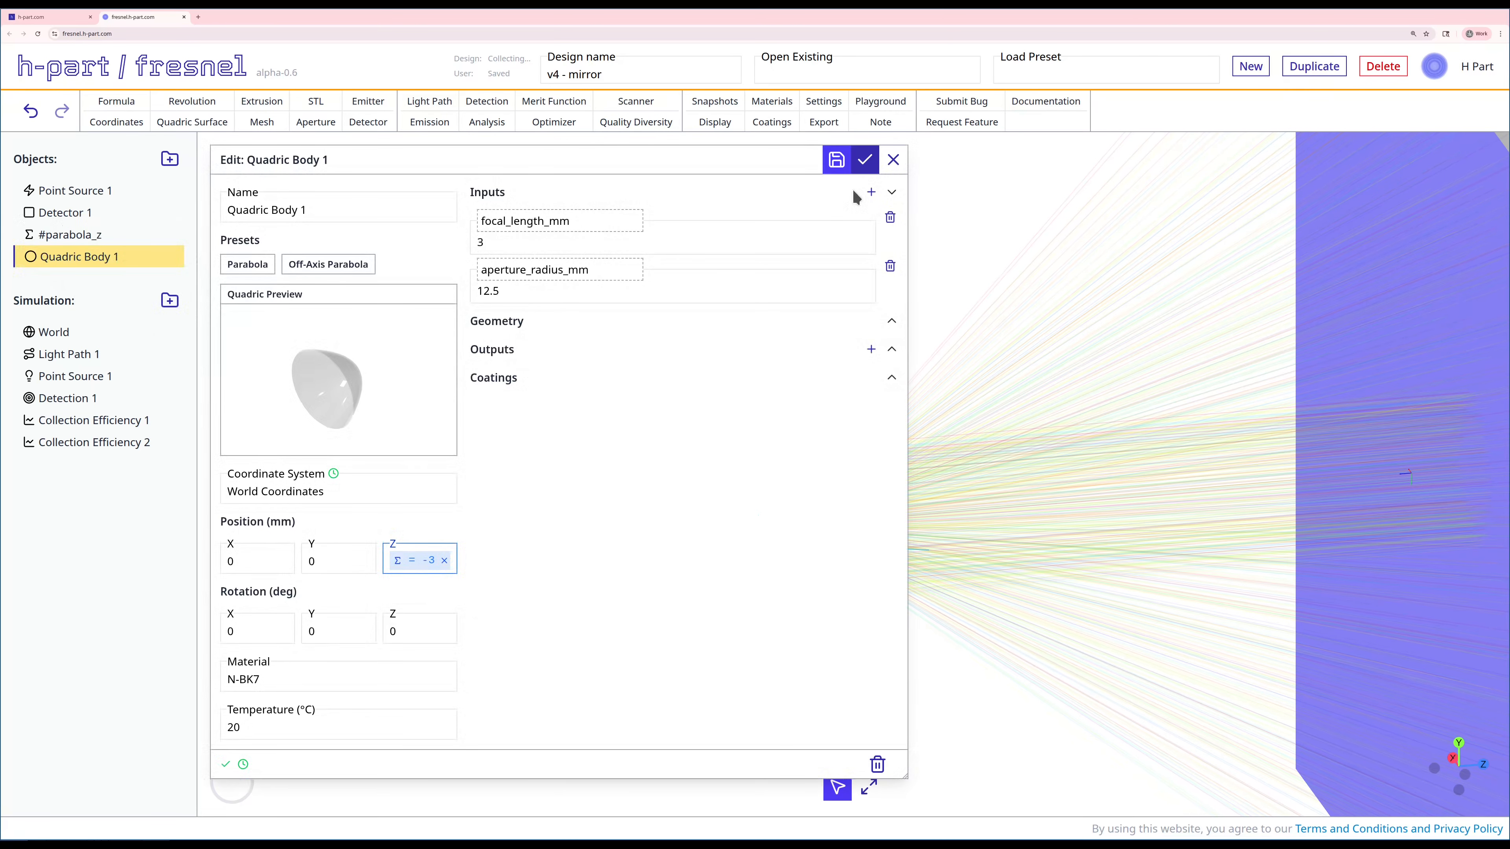
left_click(865, 161)
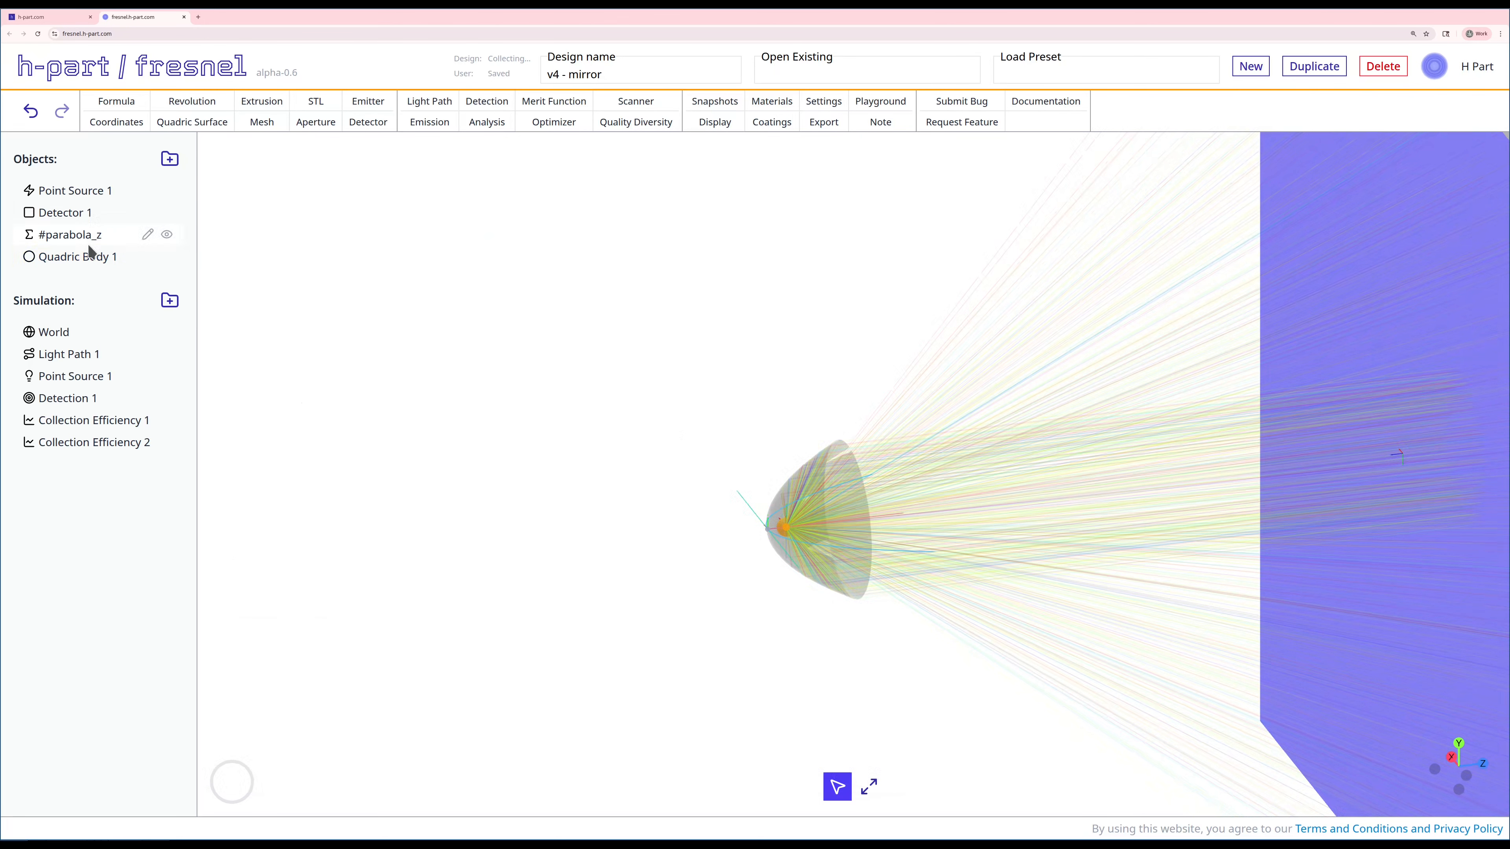
Set Quadric Body 1's focal_length_mm to 5 and apply the change
right_click(96, 258)
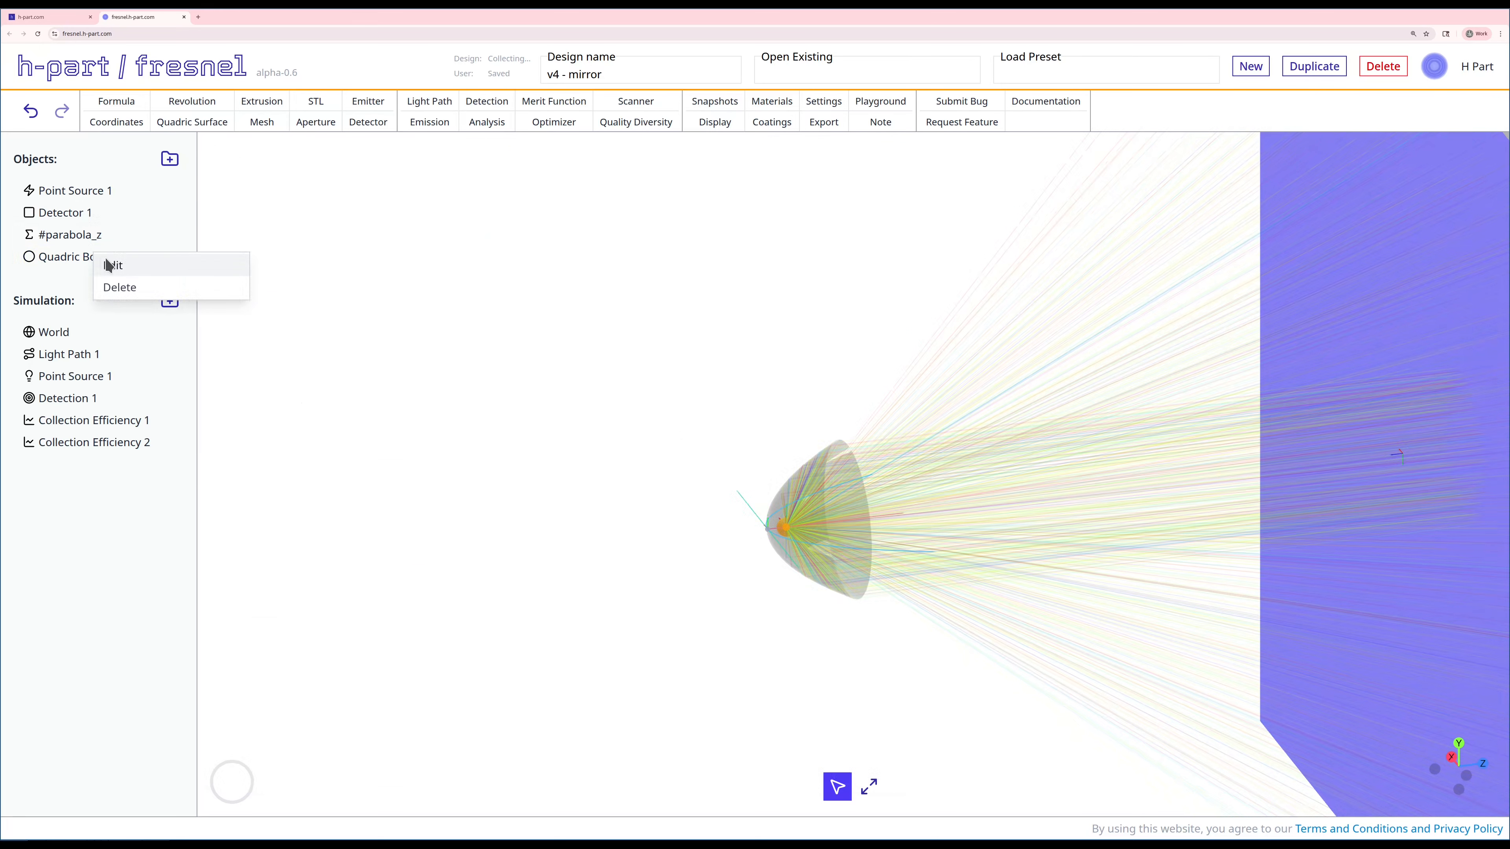
left_click(106, 265)
left_click(546, 245)
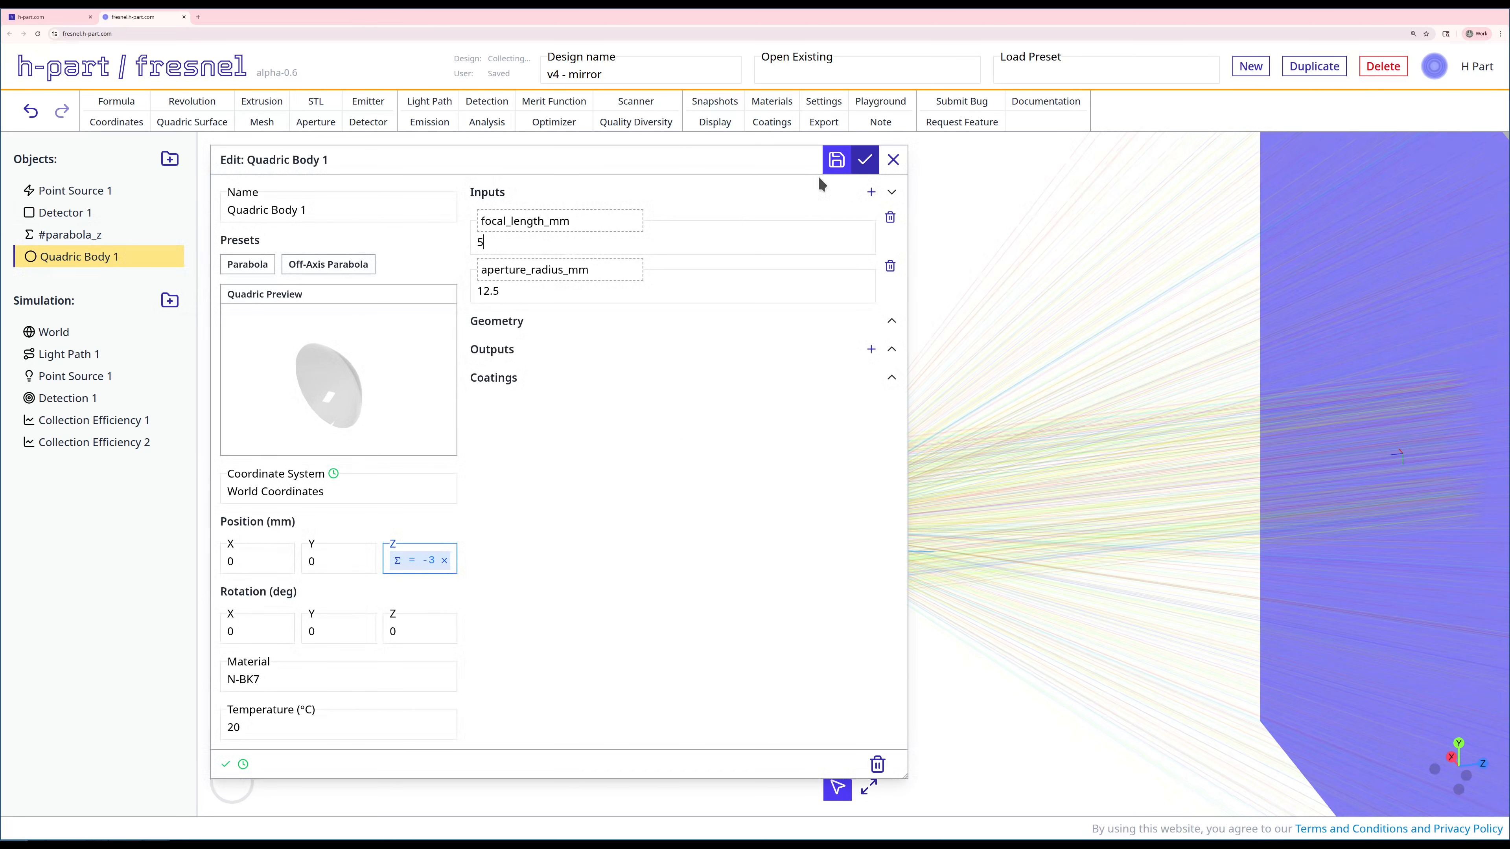
left_click(863, 161)
left_click_drag(698, 357, 704, 384)
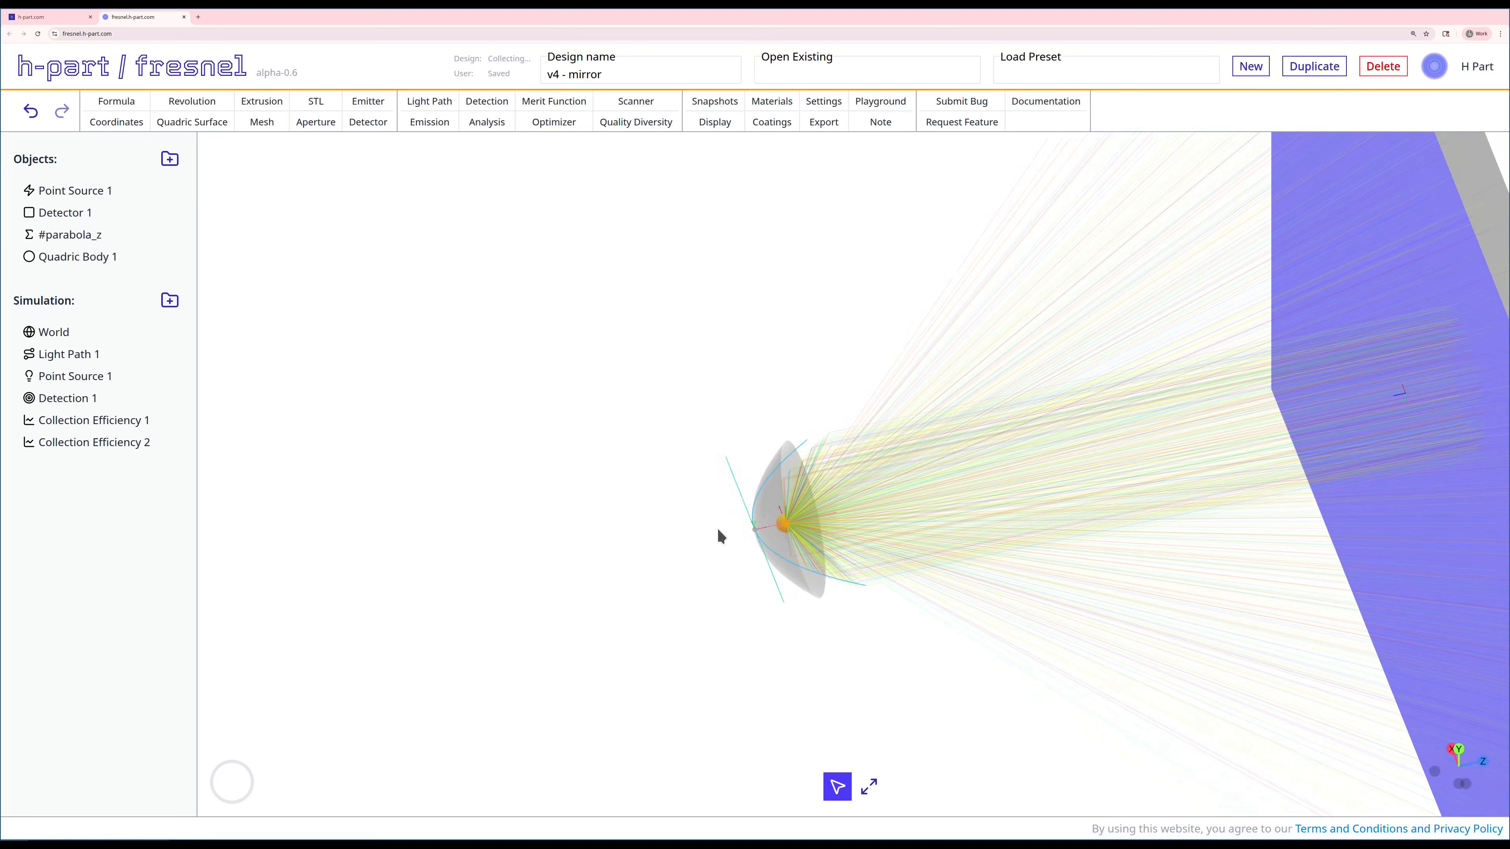
Start a 1D scanner with Quadric Body 1's focal_length_mm as its axis input
left_click(637, 102)
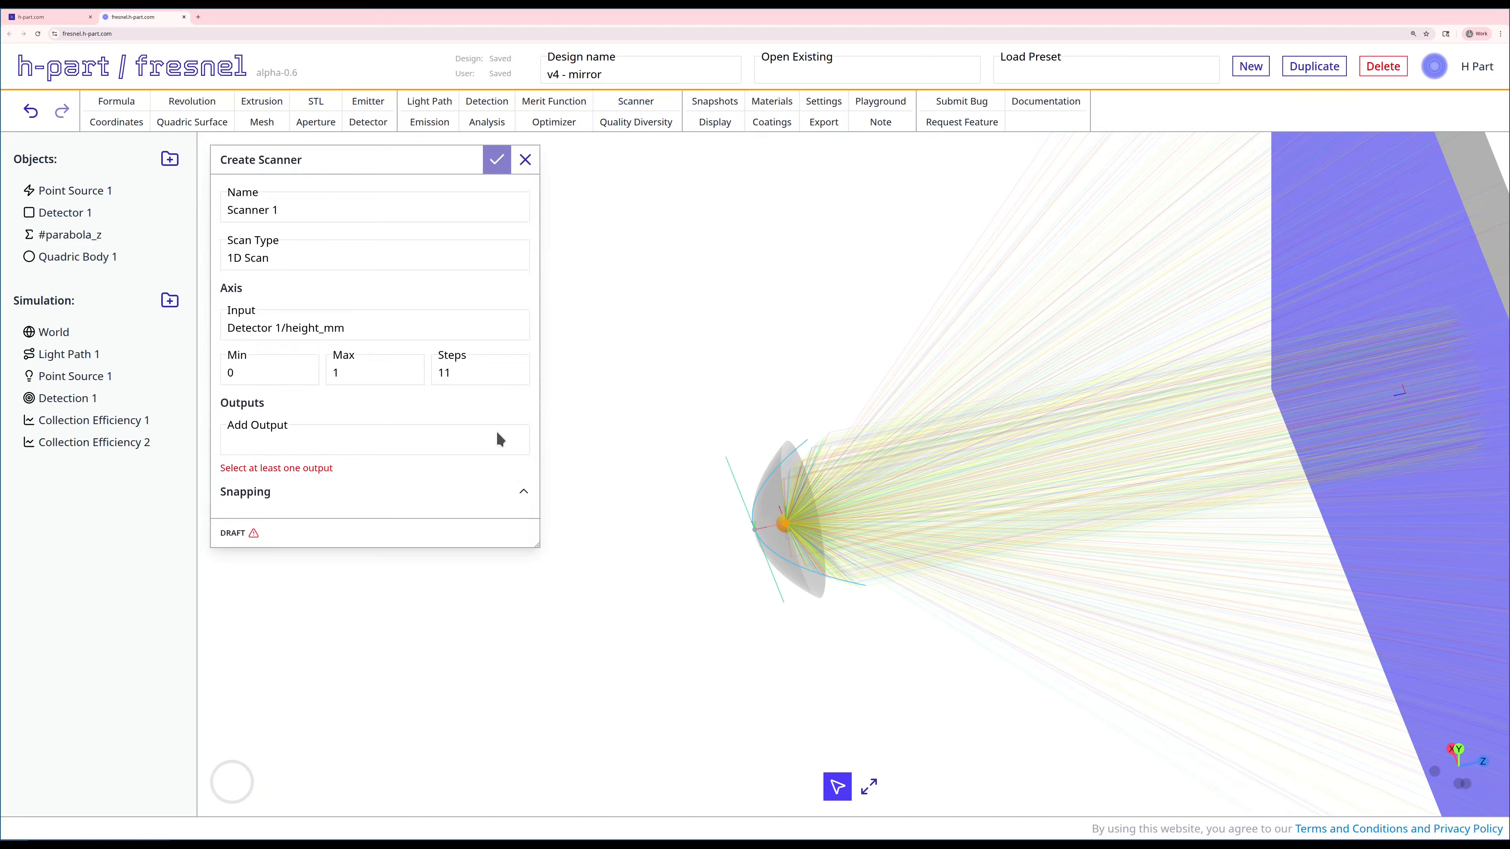
left_click(403, 328)
key("ctrl+a")
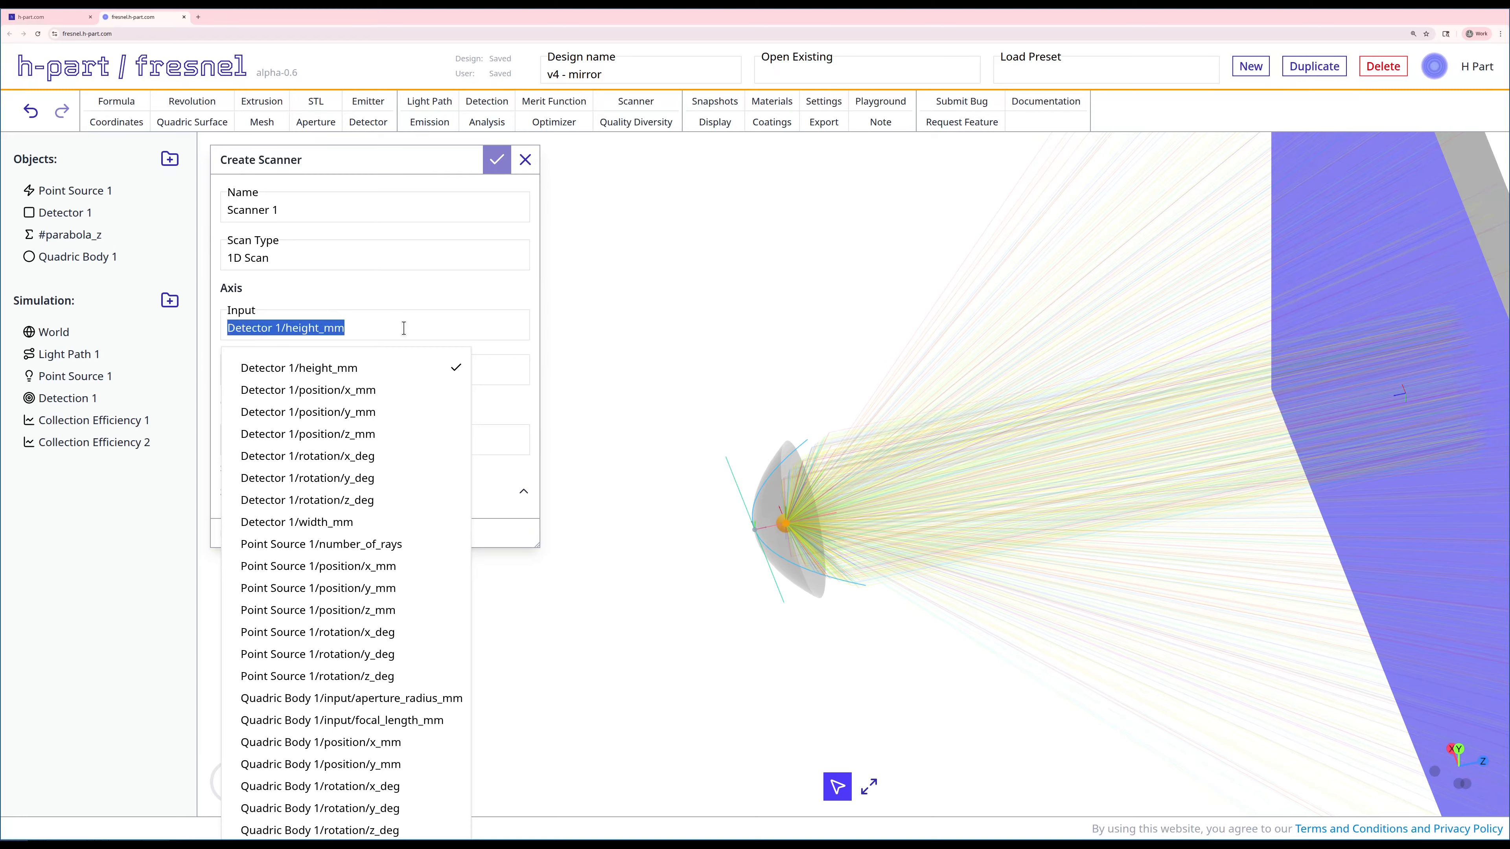
type("foc")
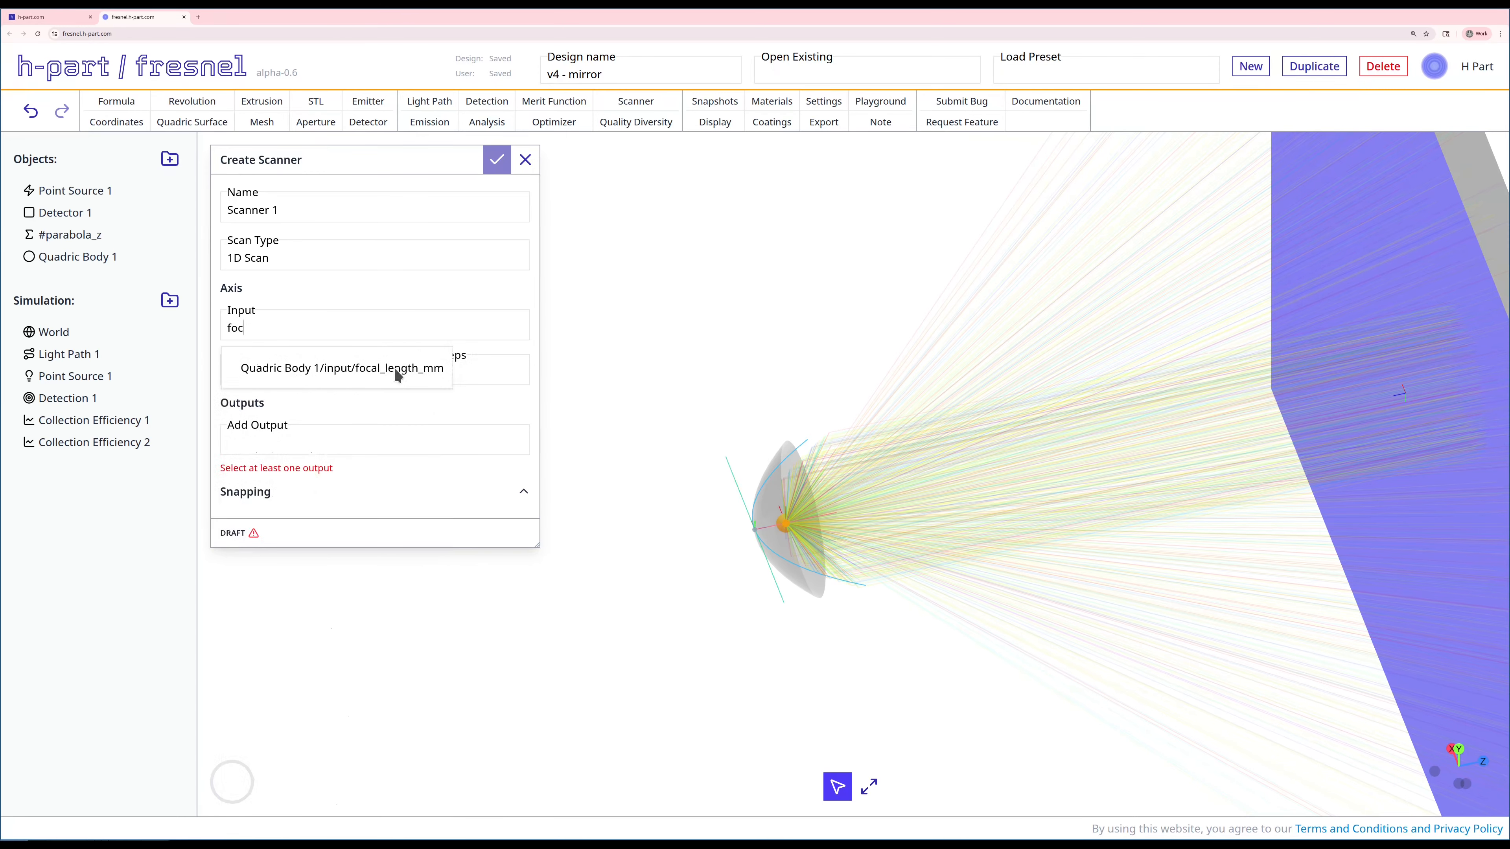
left_click(395, 368)
Set the scan range from 1 to 10 with 100 steps
left_click(270, 369)
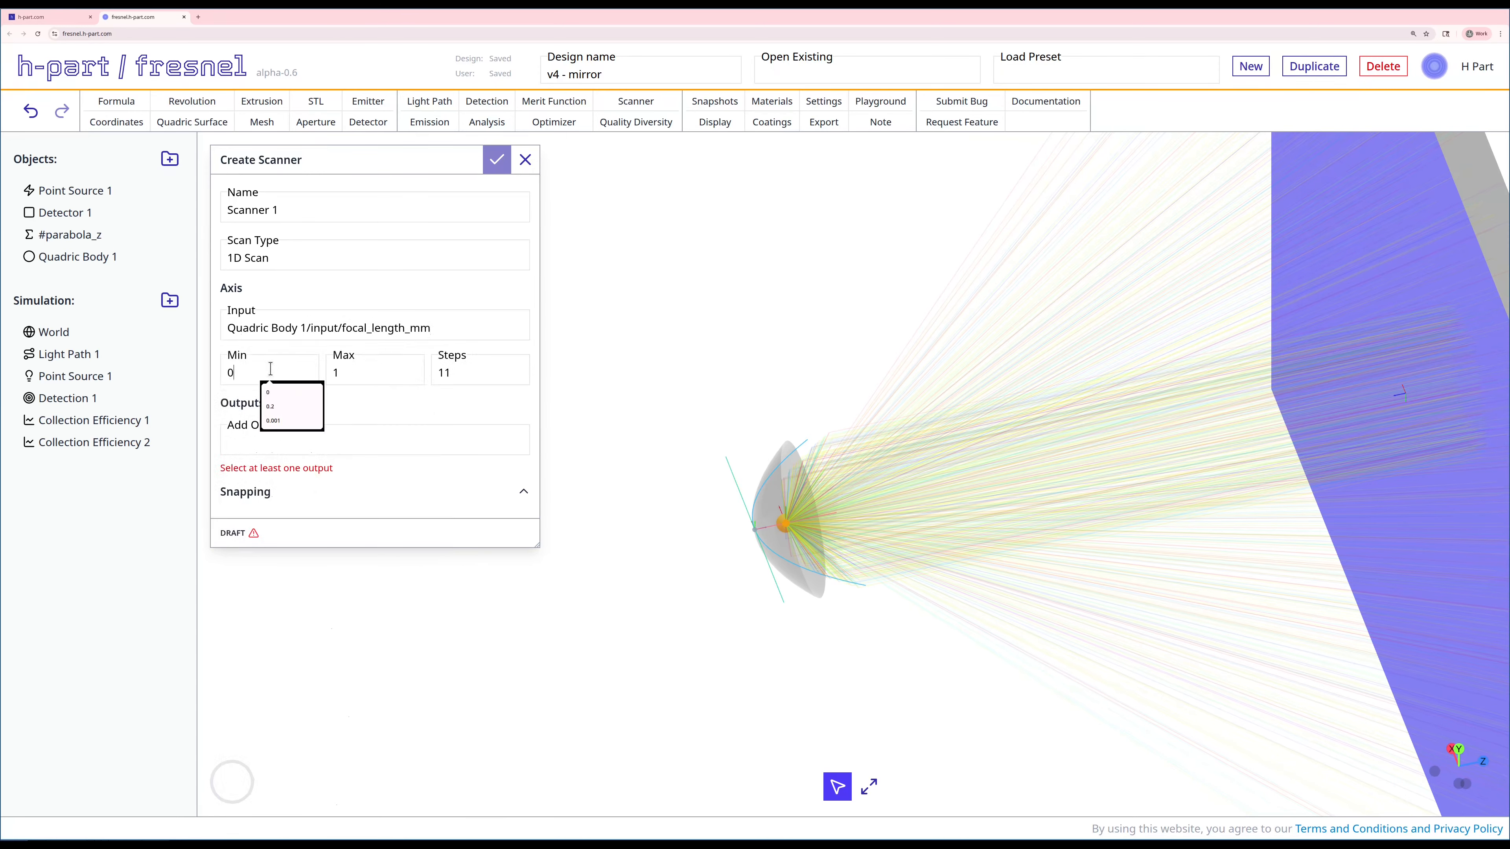
key("BackSpace")
type("1")
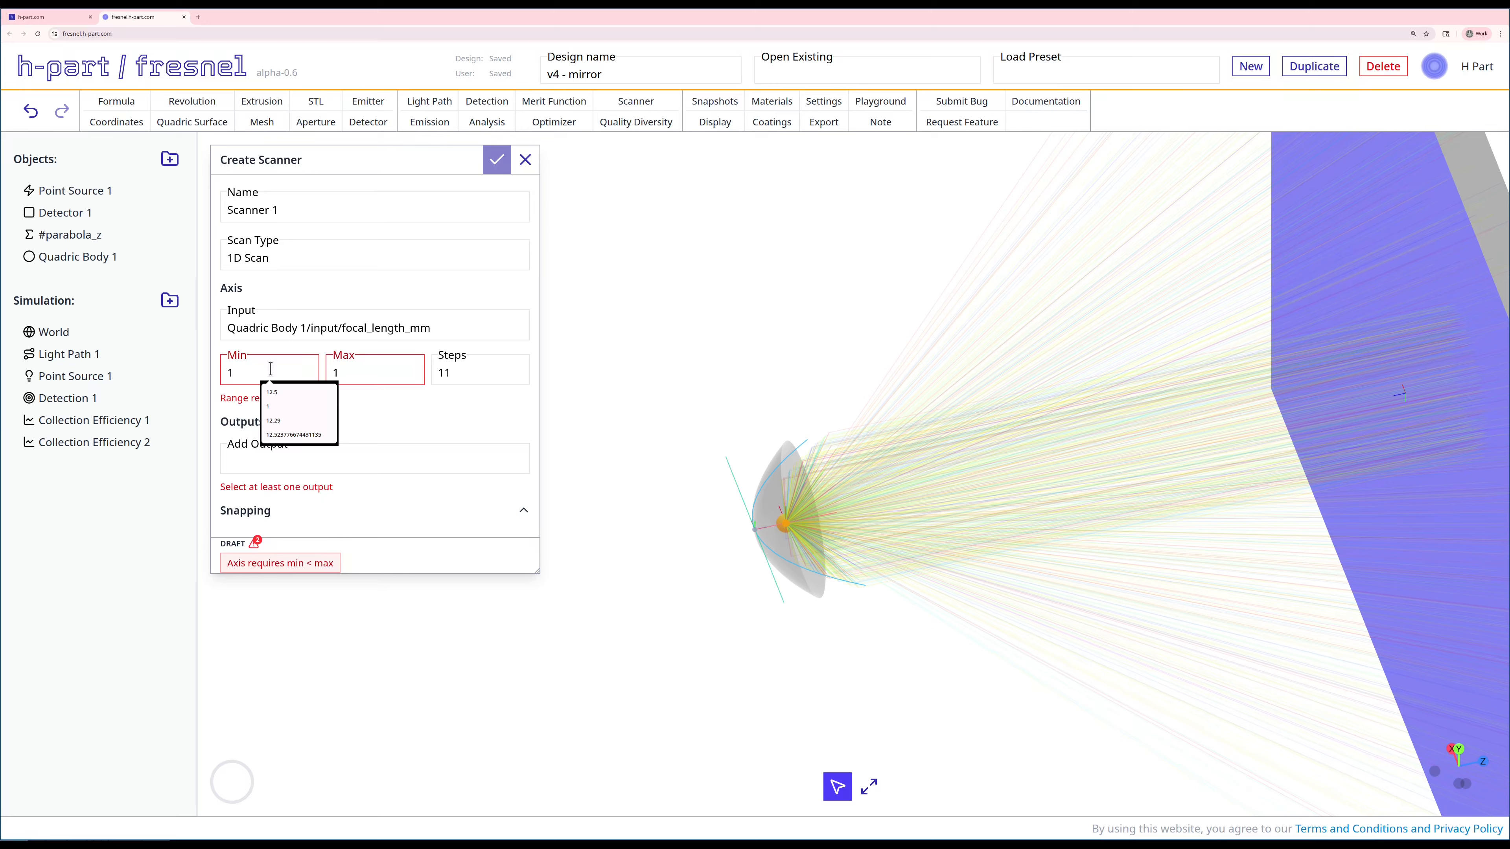
key("Tab")
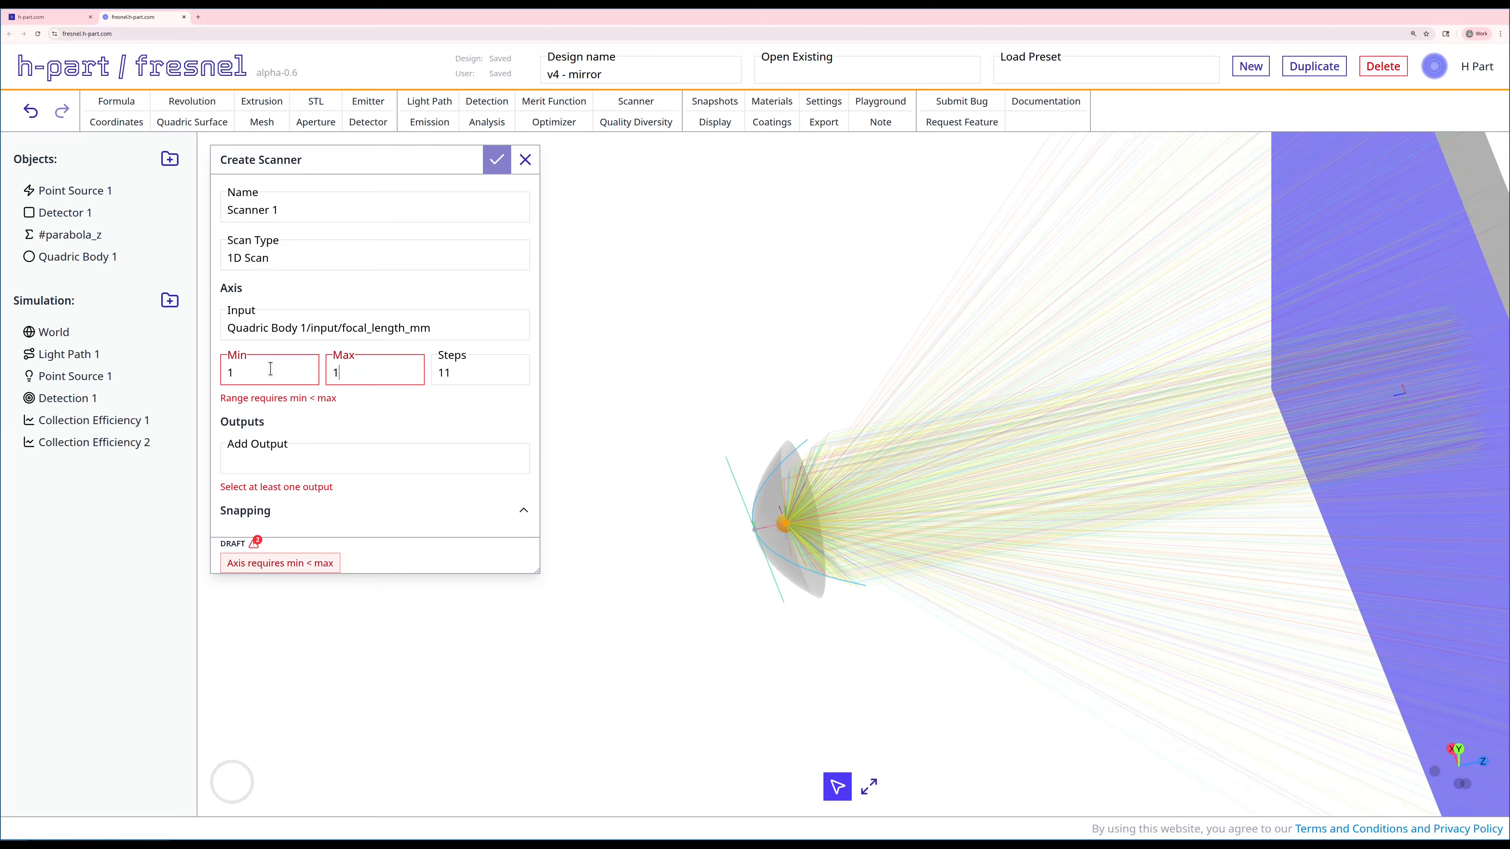
type("0")
key("Tab")
type("100")
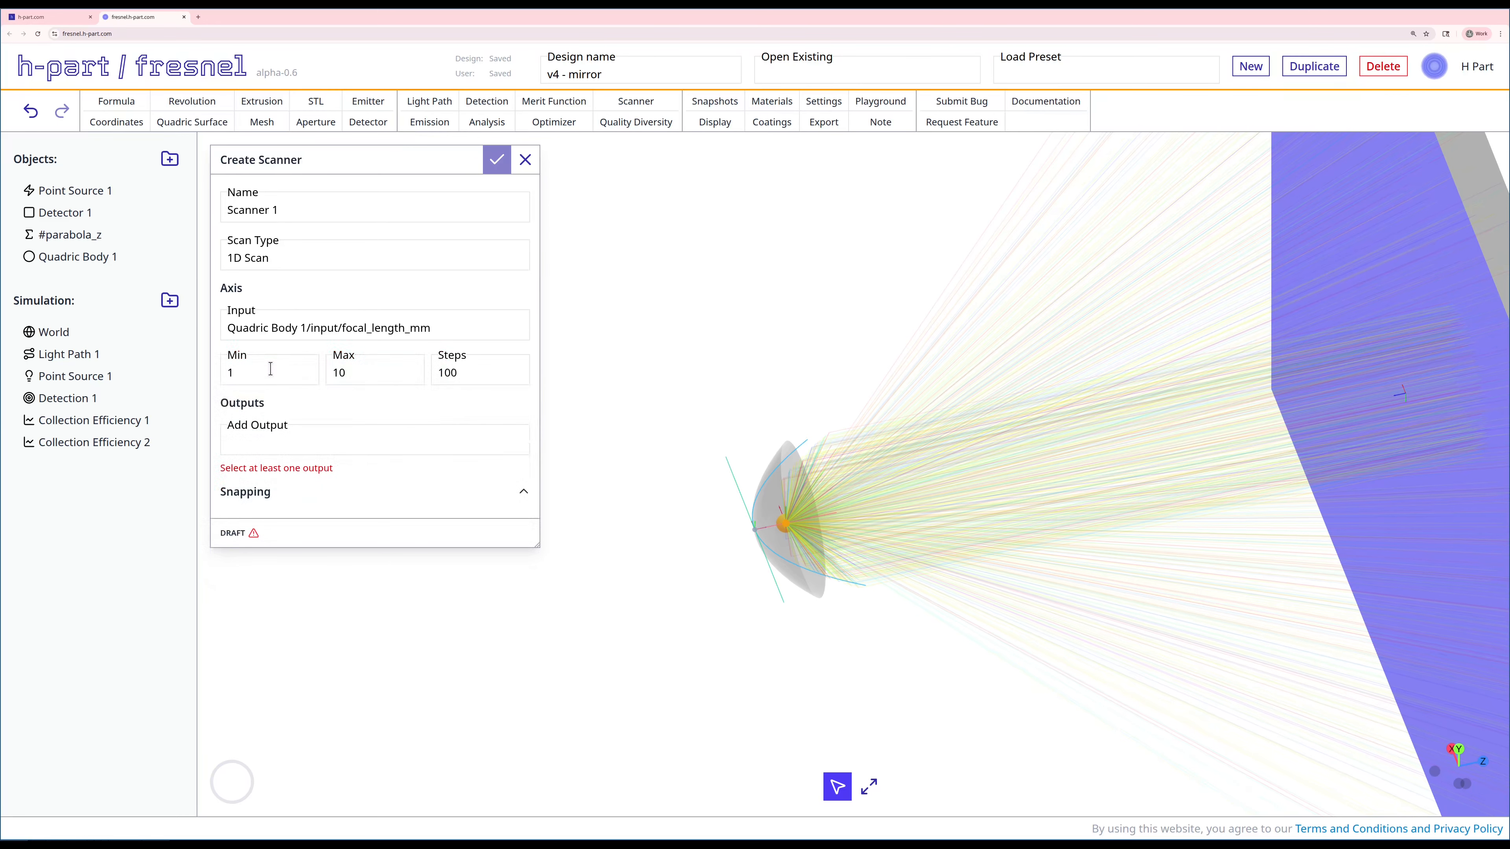
Add the scaled_efficiency outputs of Collection Efficiency 1 and Collection Efficiency 2, and create the scanner
left_click(277, 441)
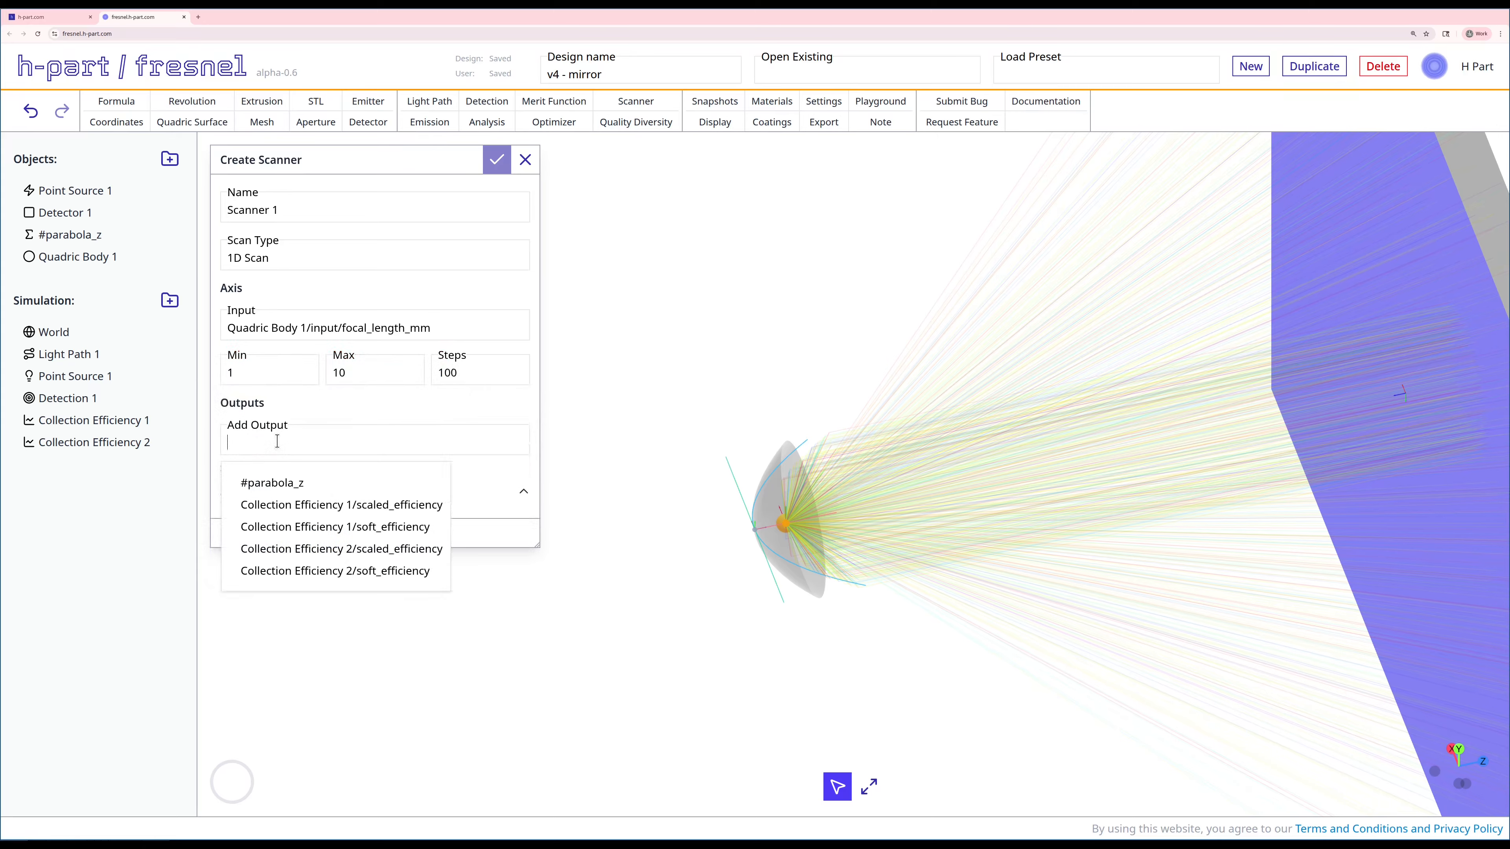
left_click(286, 506)
left_click(301, 435)
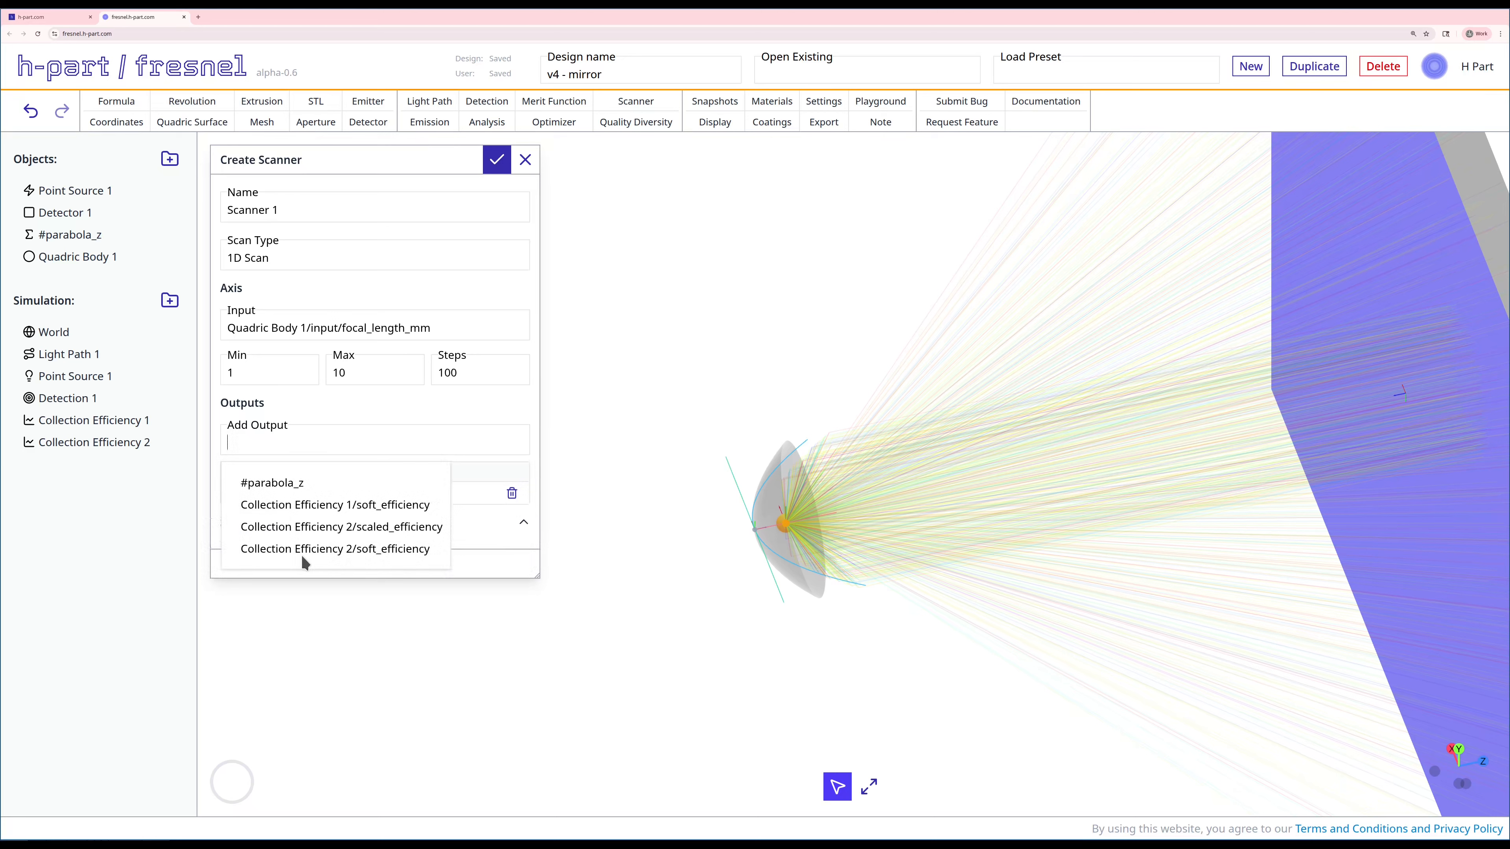
left_click(309, 528)
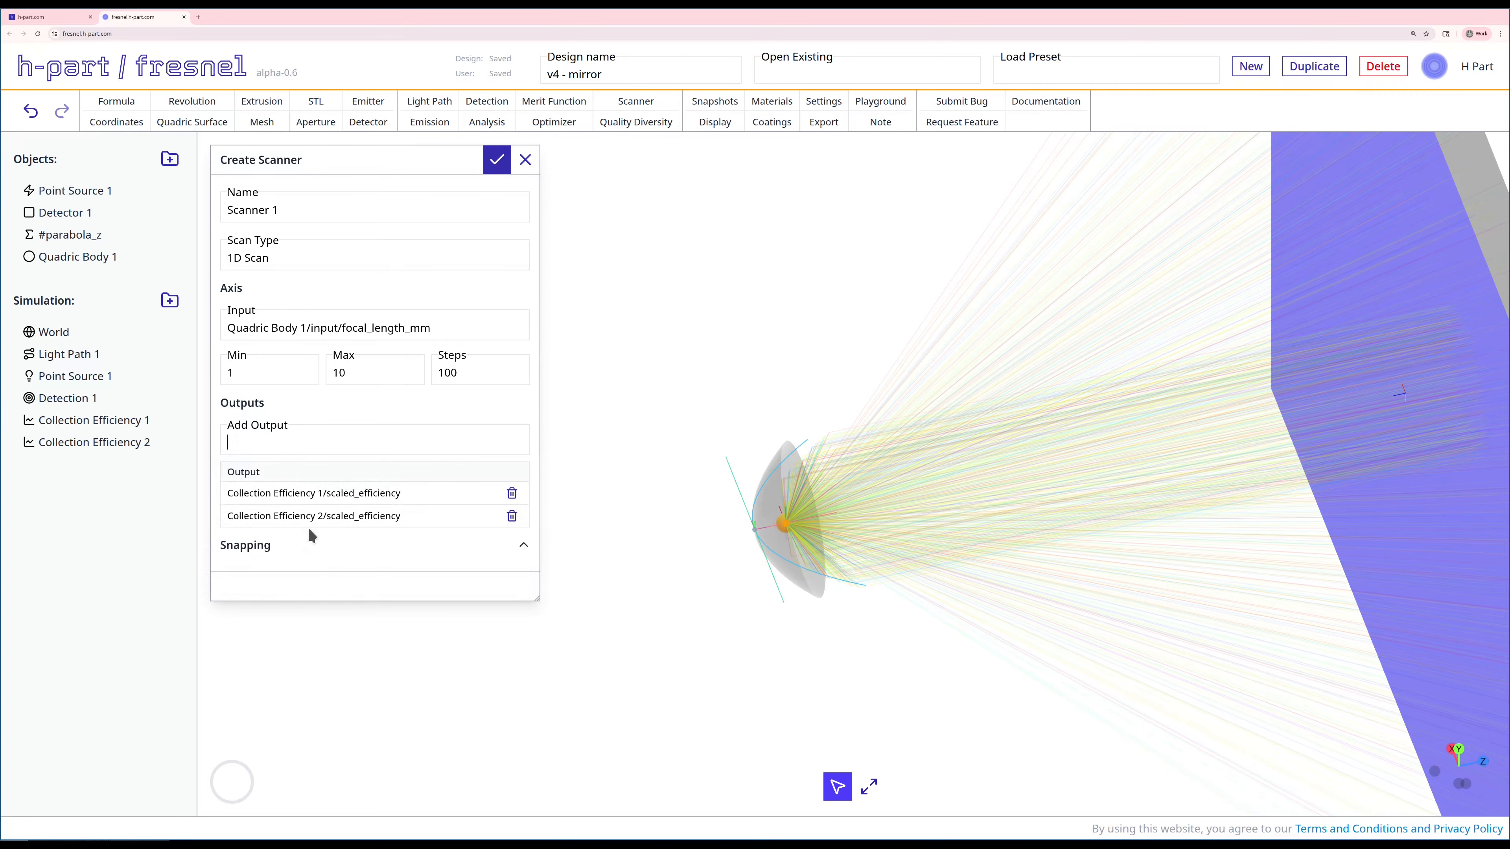
left_click(498, 160)
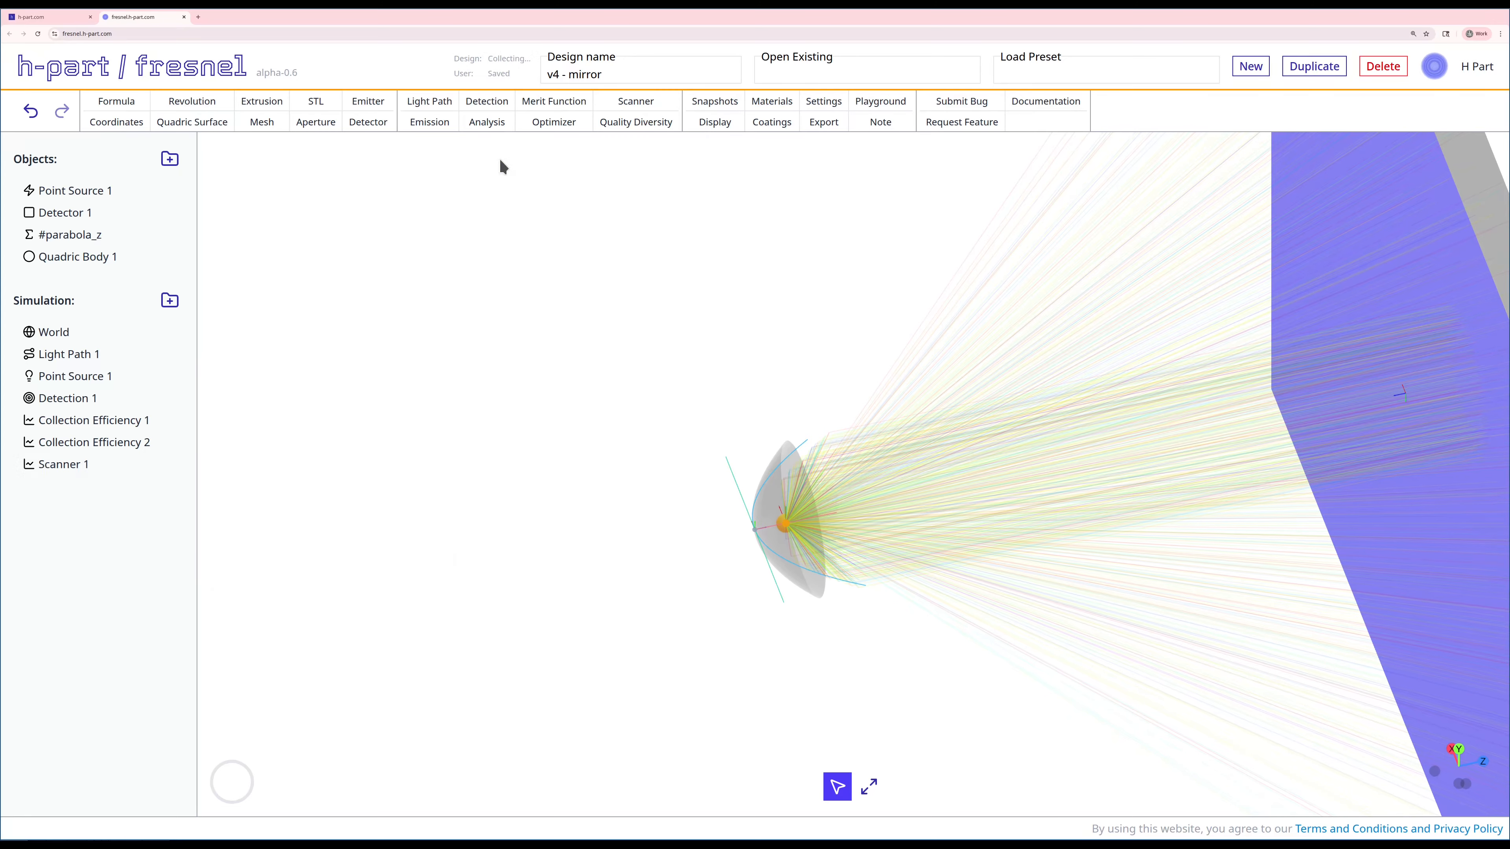
Run Scanner 1, examine both efficiency curves against focal length, and close the plot
right_click(58, 465)
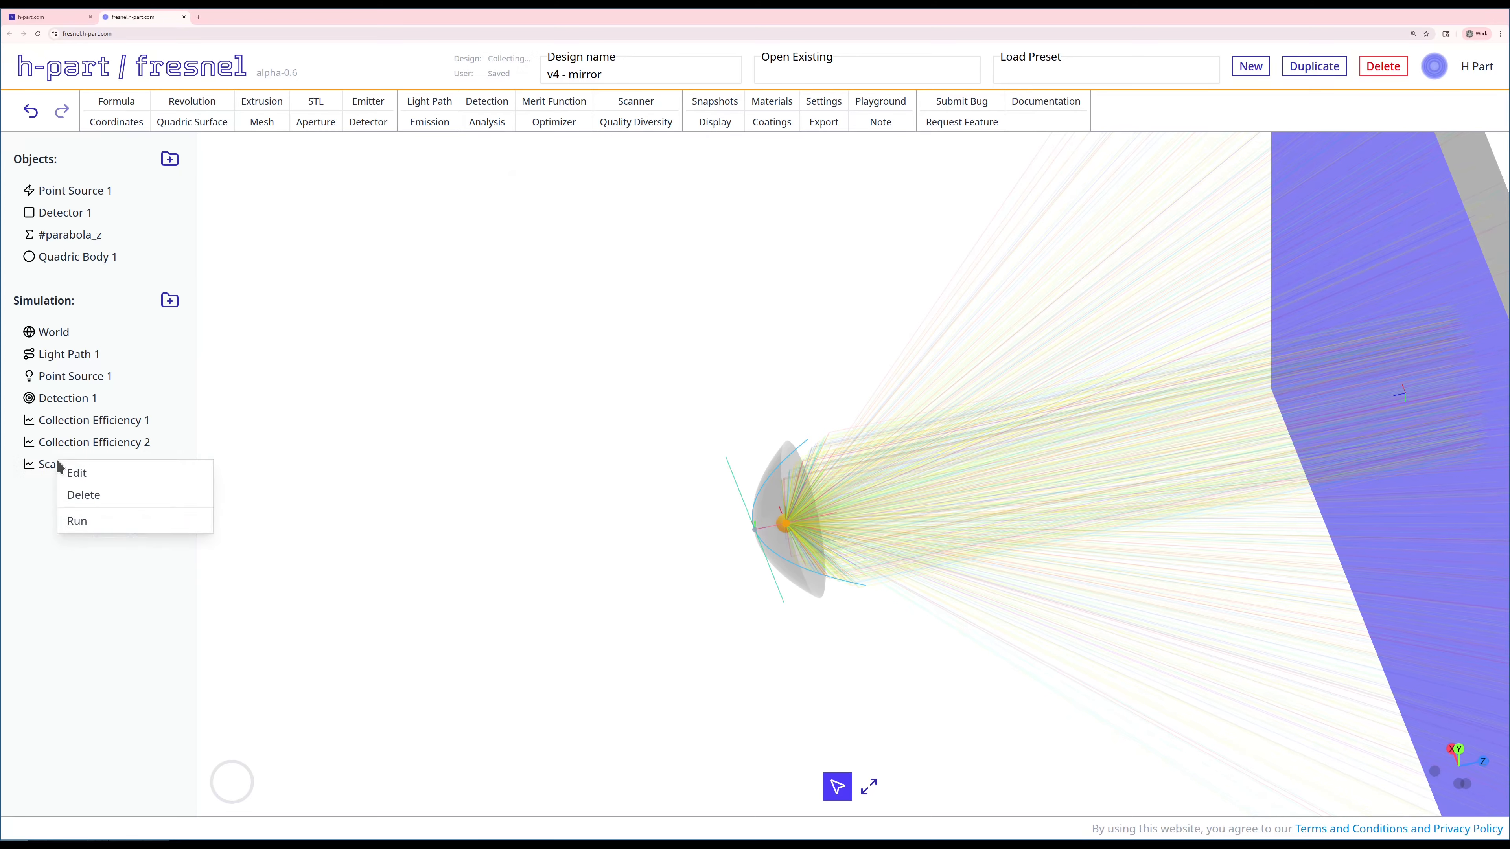
left_click(101, 520)
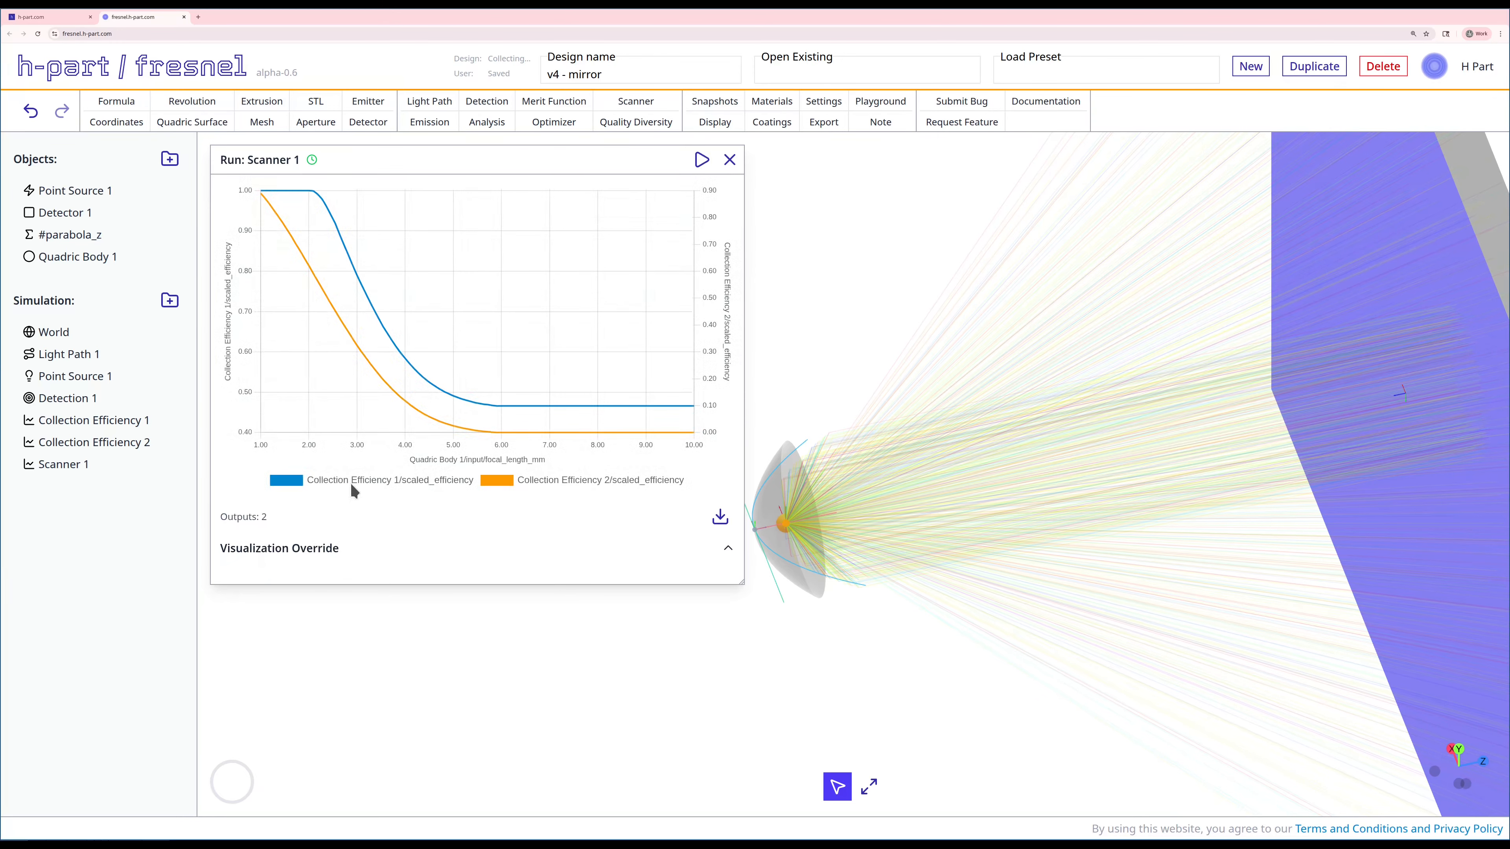
mouse_move(351, 369)
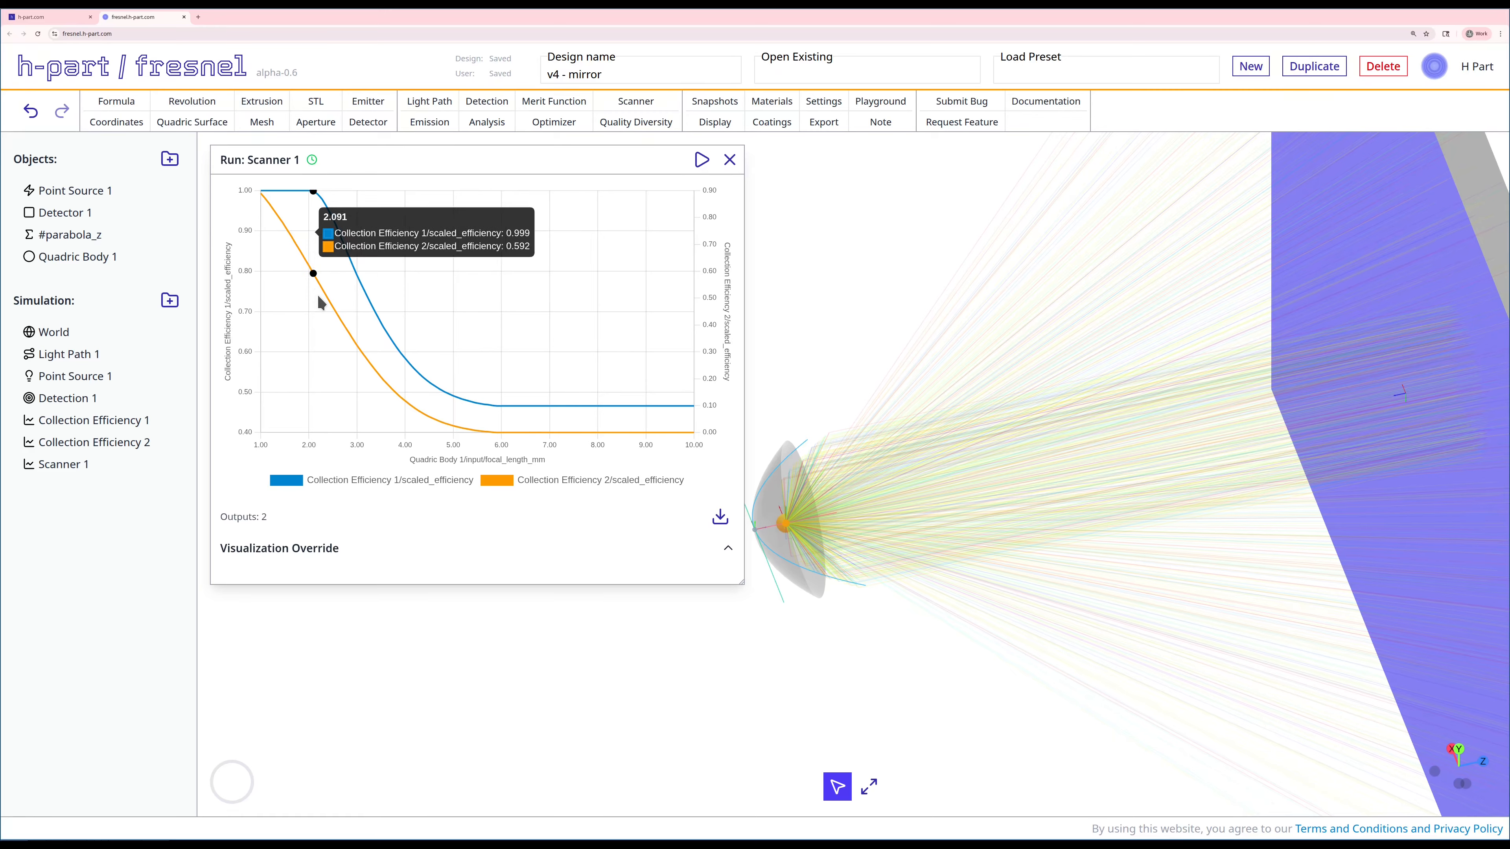
left_click(728, 161)
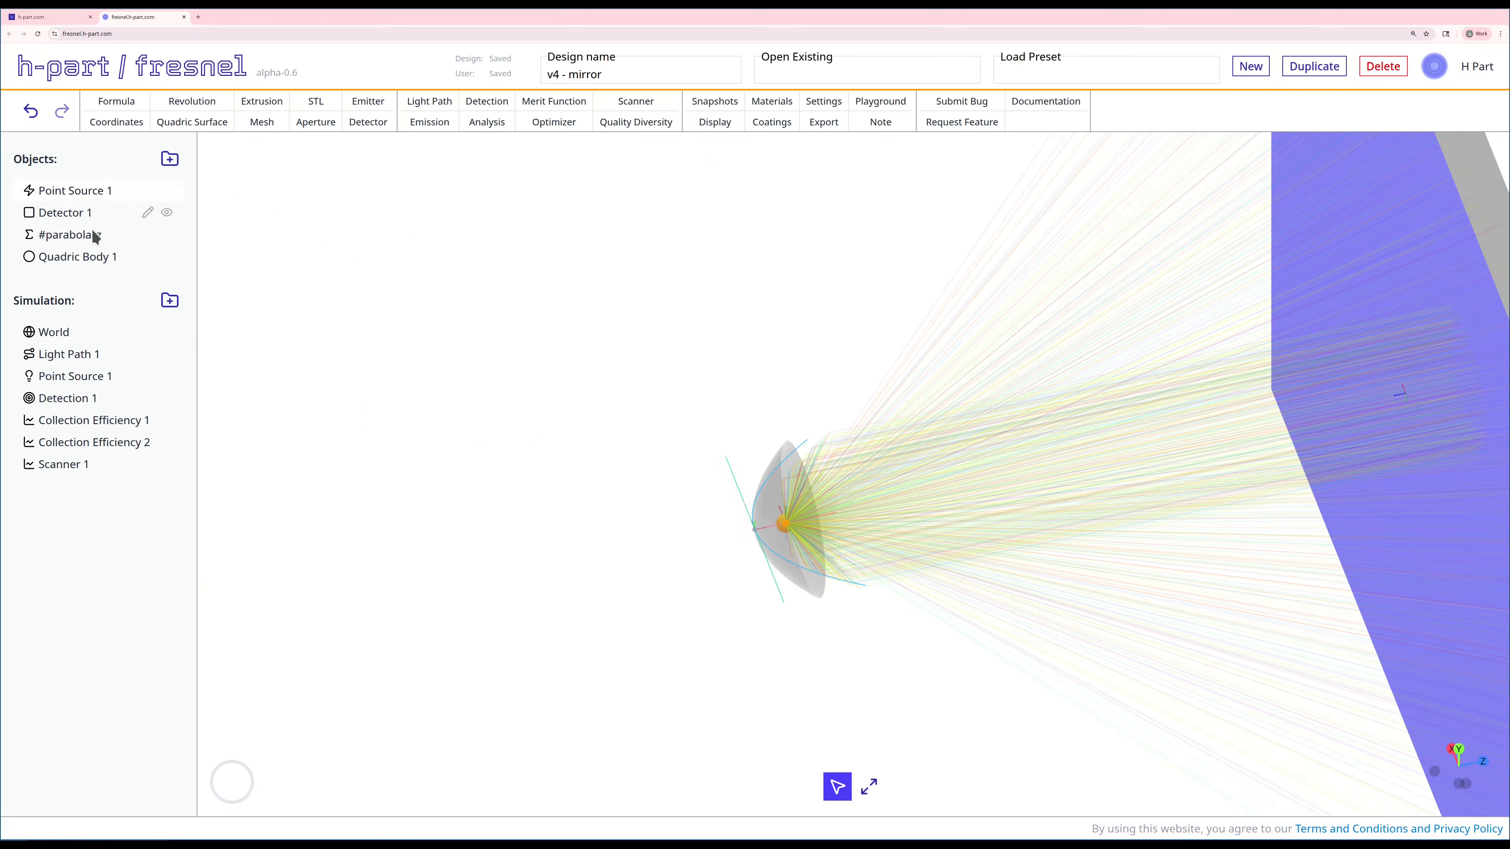
Set Quadric Body 1's focal_length_mm to 2, apply the change, and rerun the Point Source 1 simulation
right_click(97, 256)
left_click(112, 270)
left_click(532, 238)
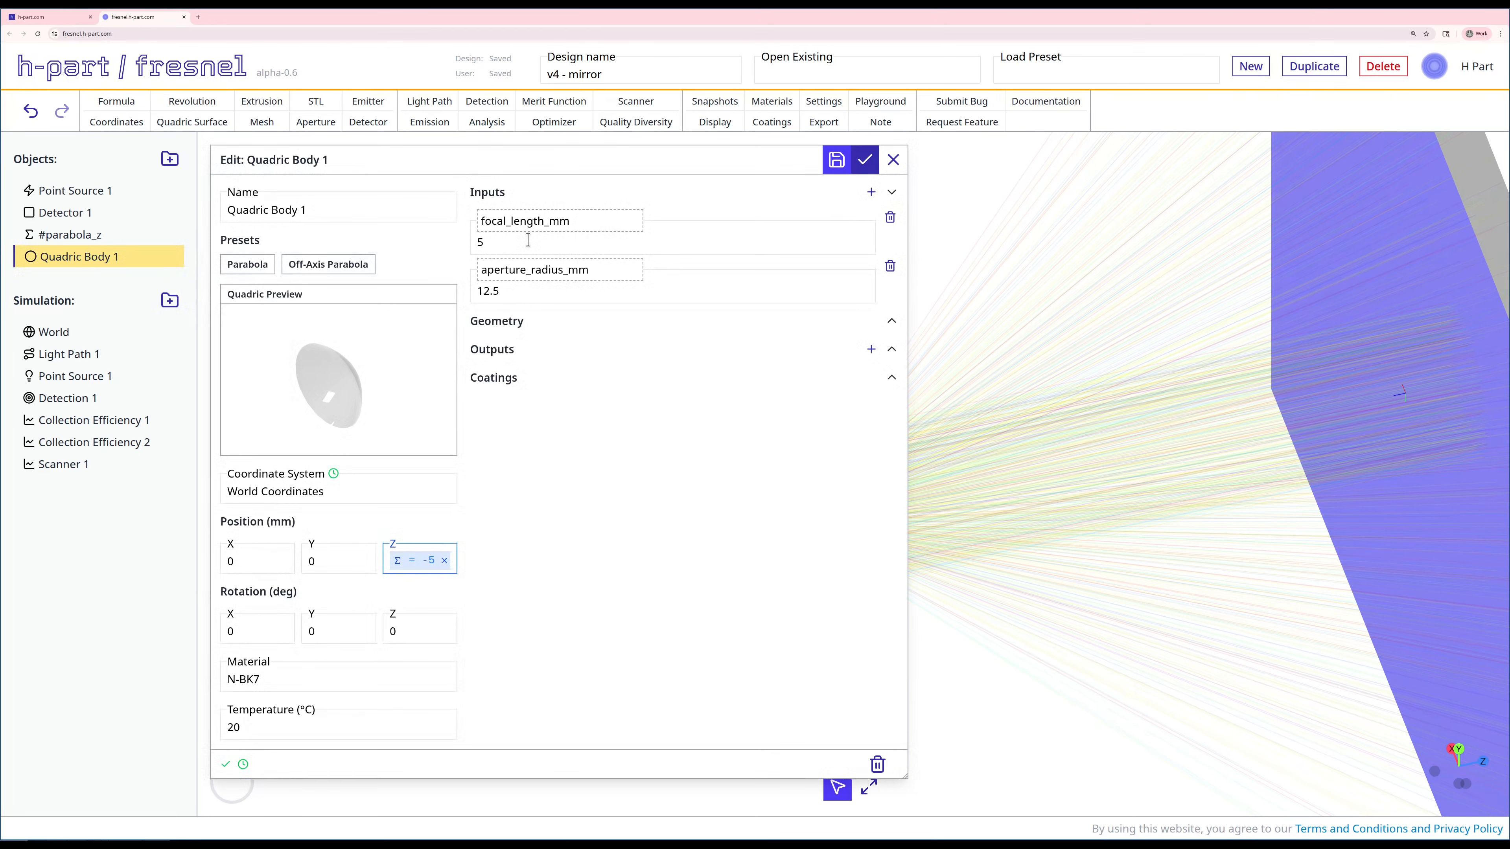
key("BackSpace")
type("2")
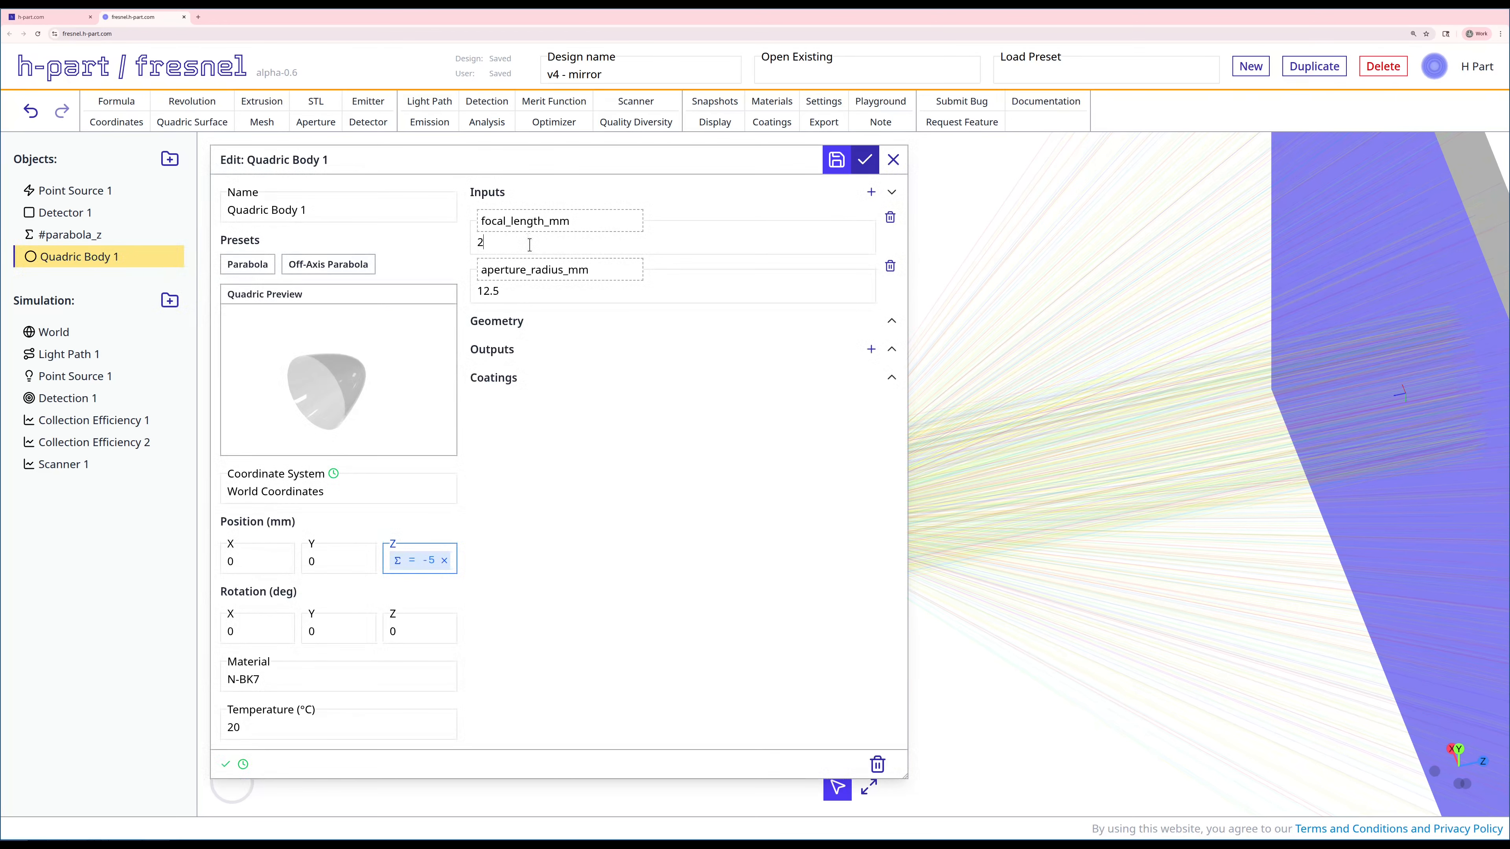
left_click(865, 159)
scroll(804, 485, "up", 2)
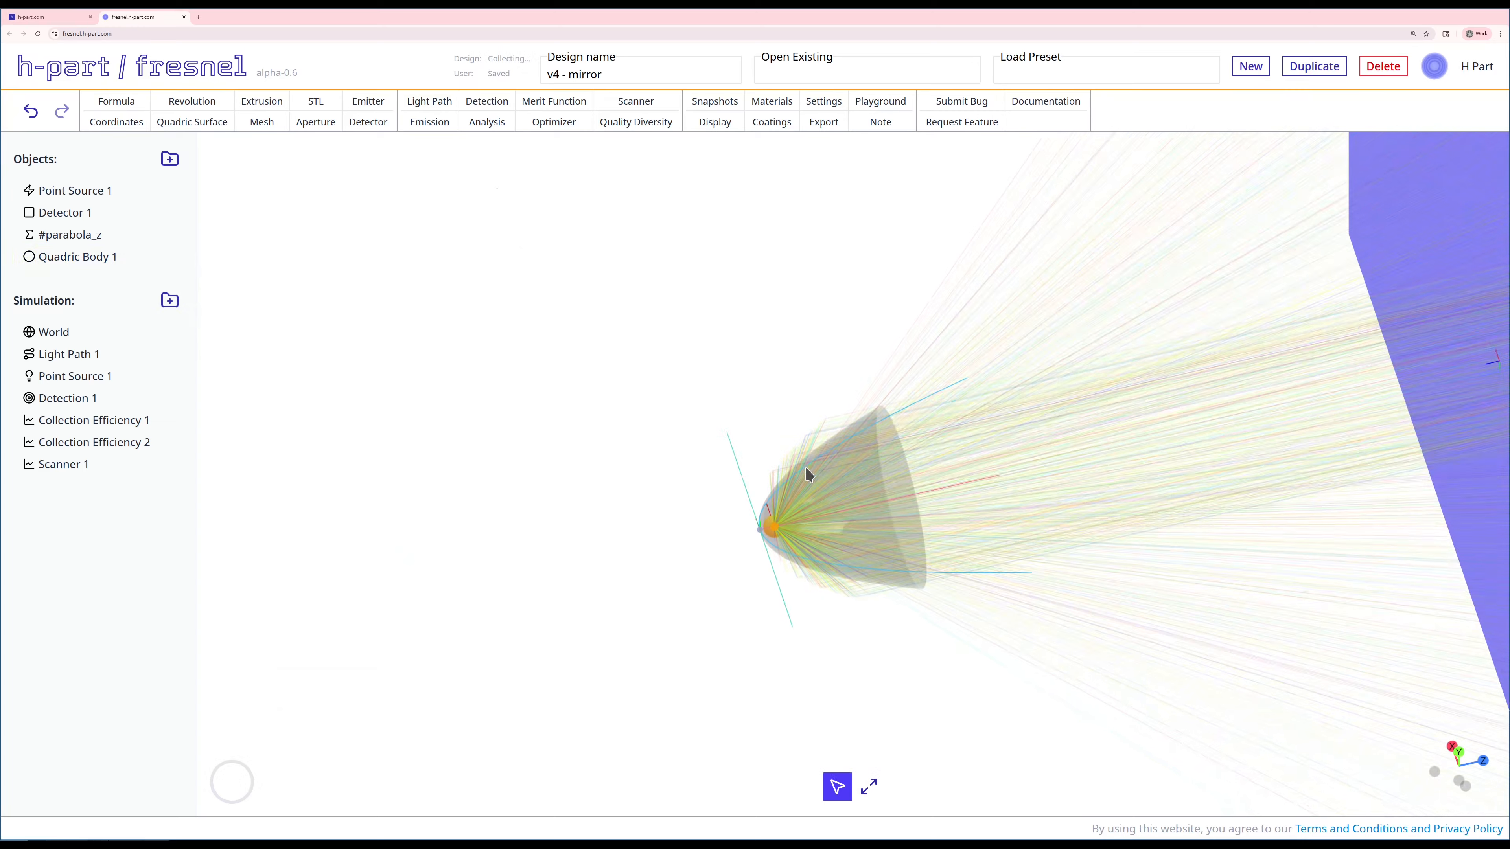
right_click(75, 379)
left_click(108, 447)
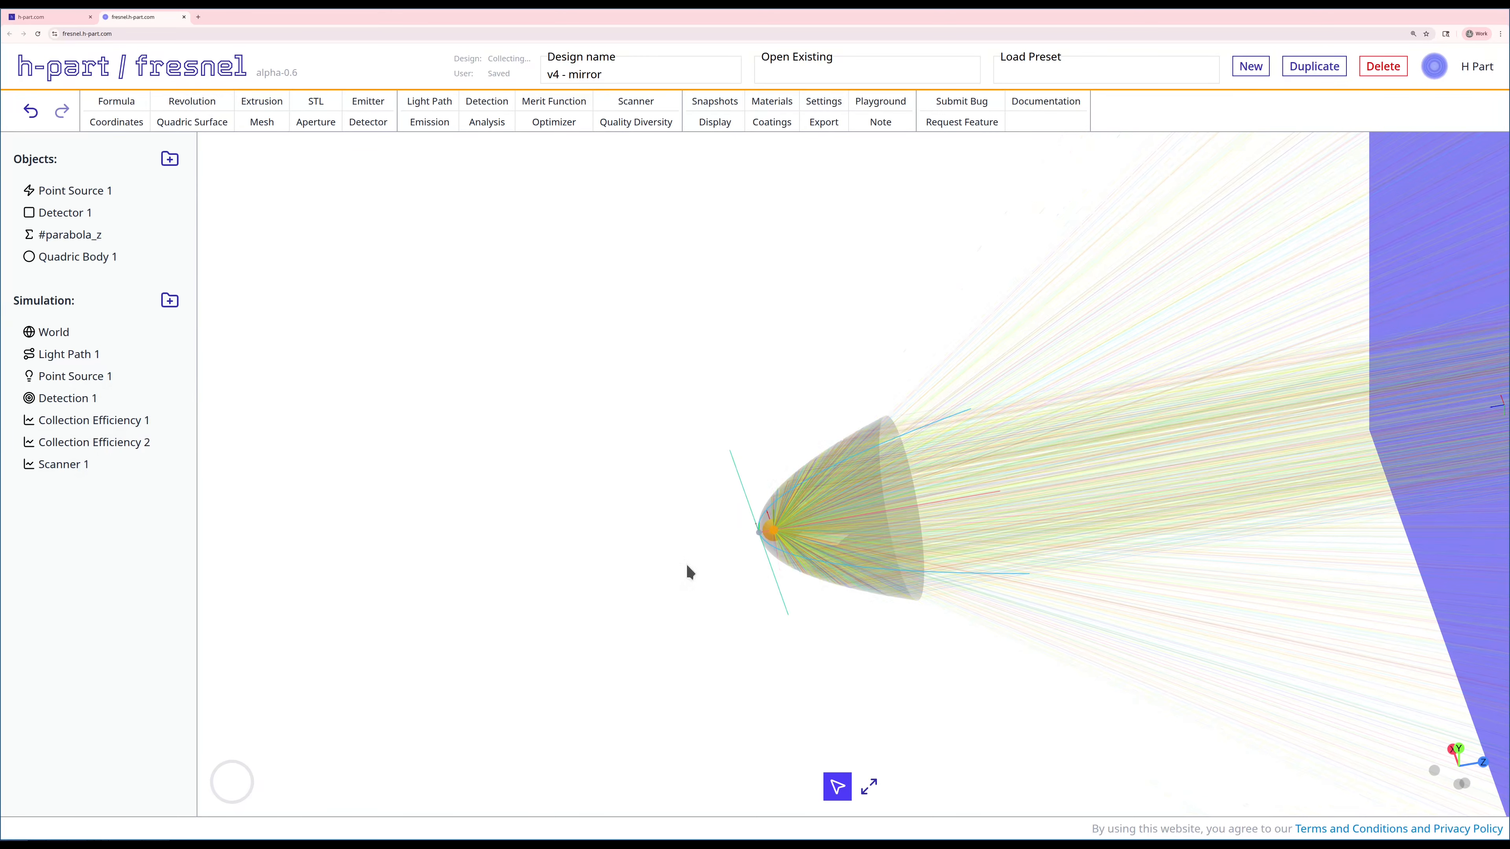
Run Collection Efficiency 2, review its intensity metrics and detector hit pattern, and close the results
right_click(121, 441)
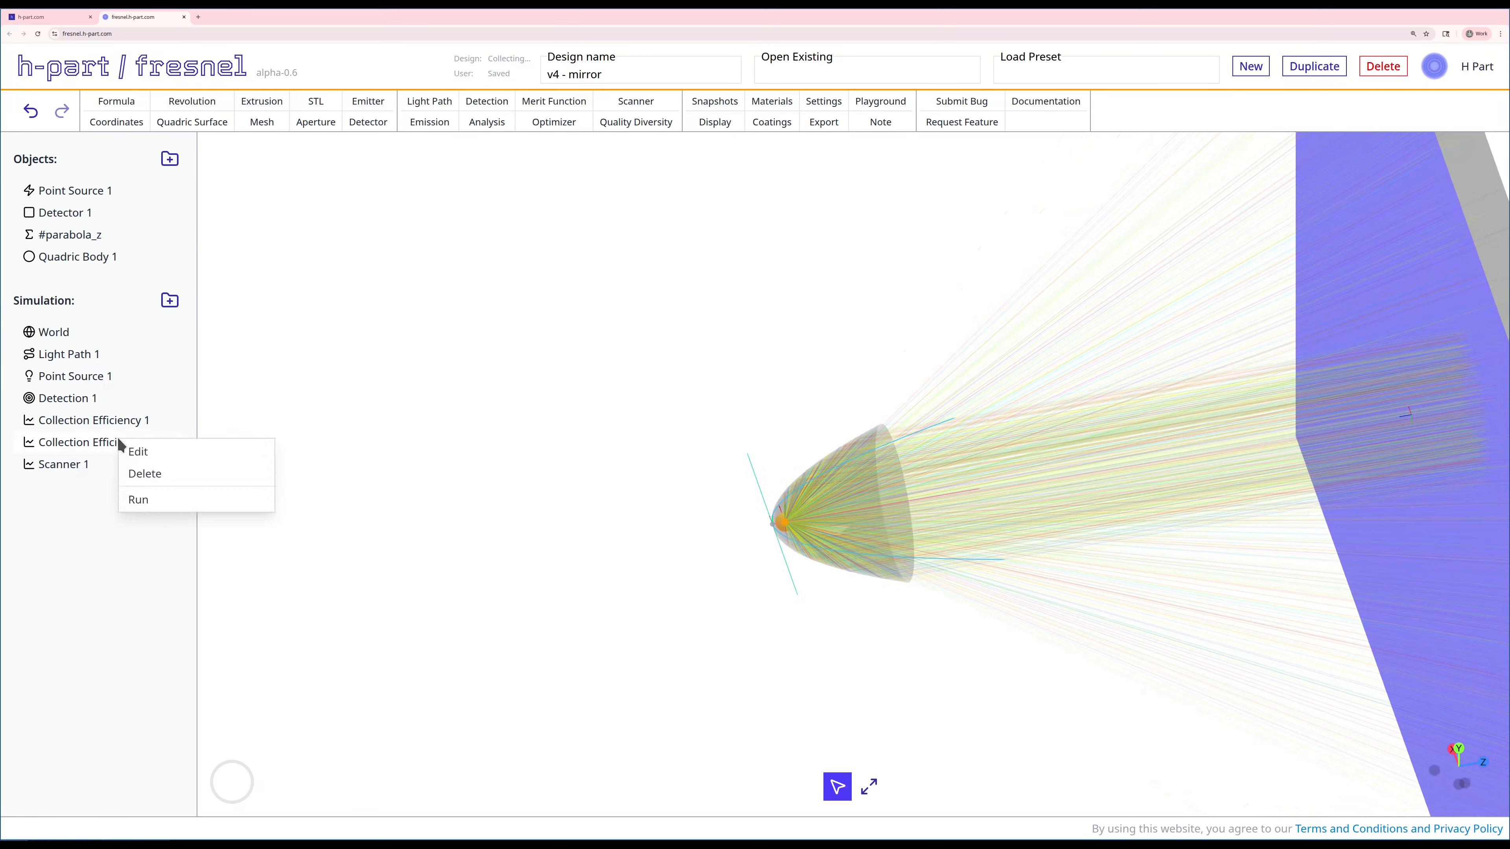
left_click(140, 498)
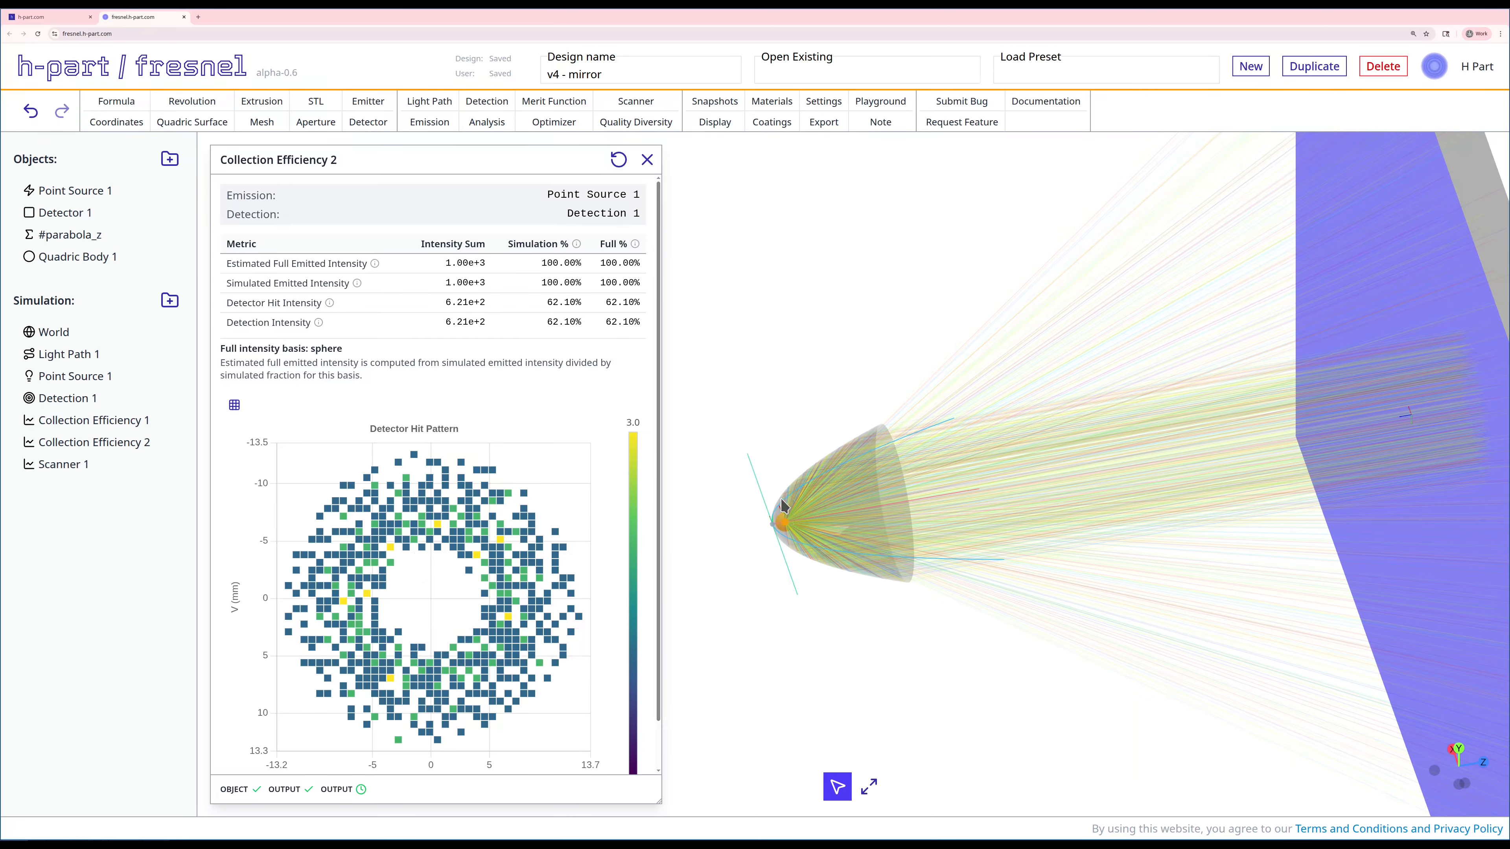
left_click(648, 160)
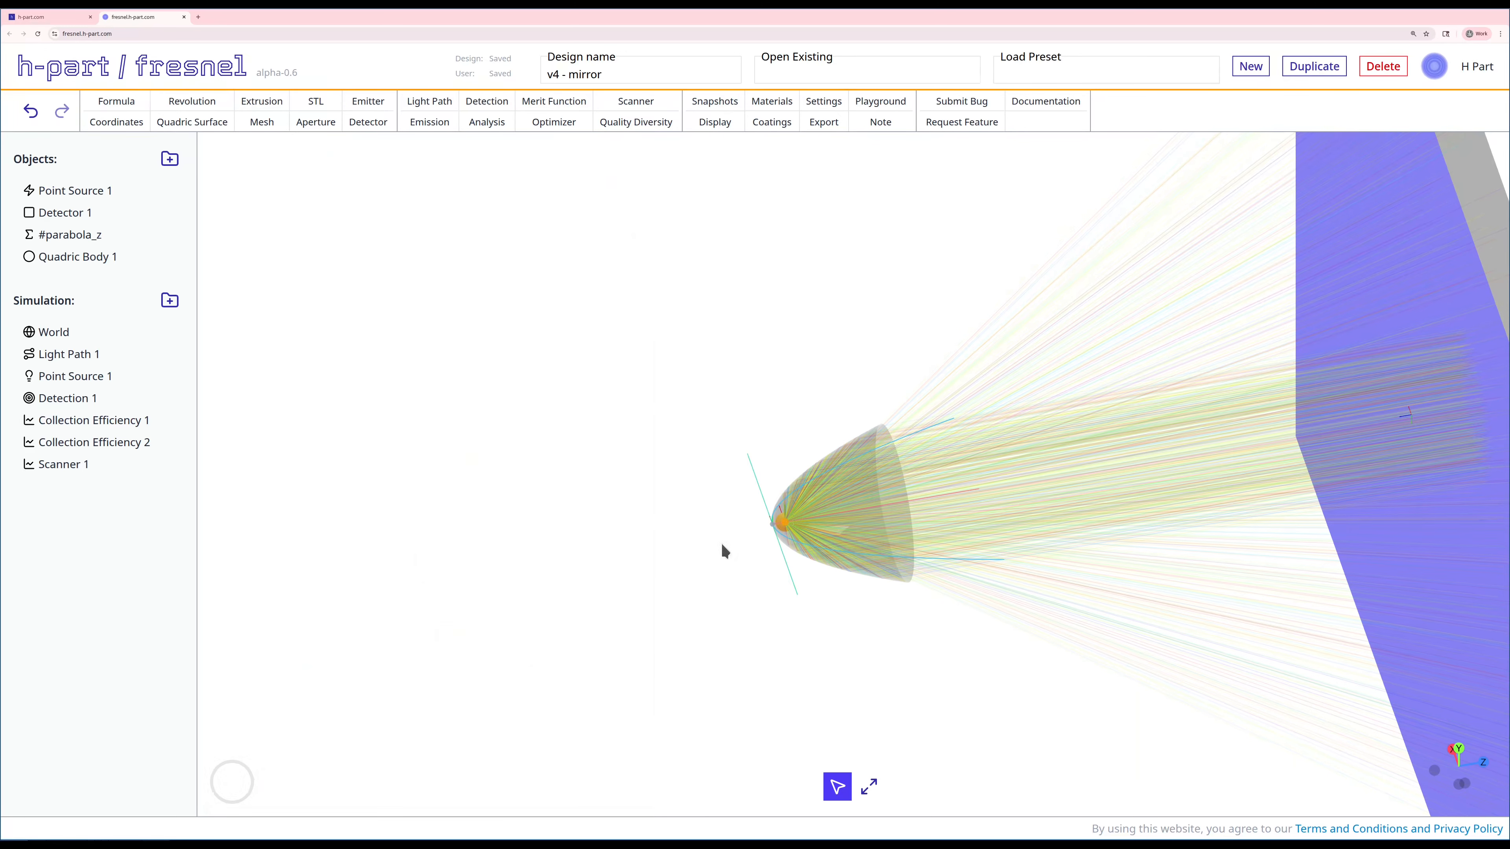
scroll(690, 550, "up", 5)
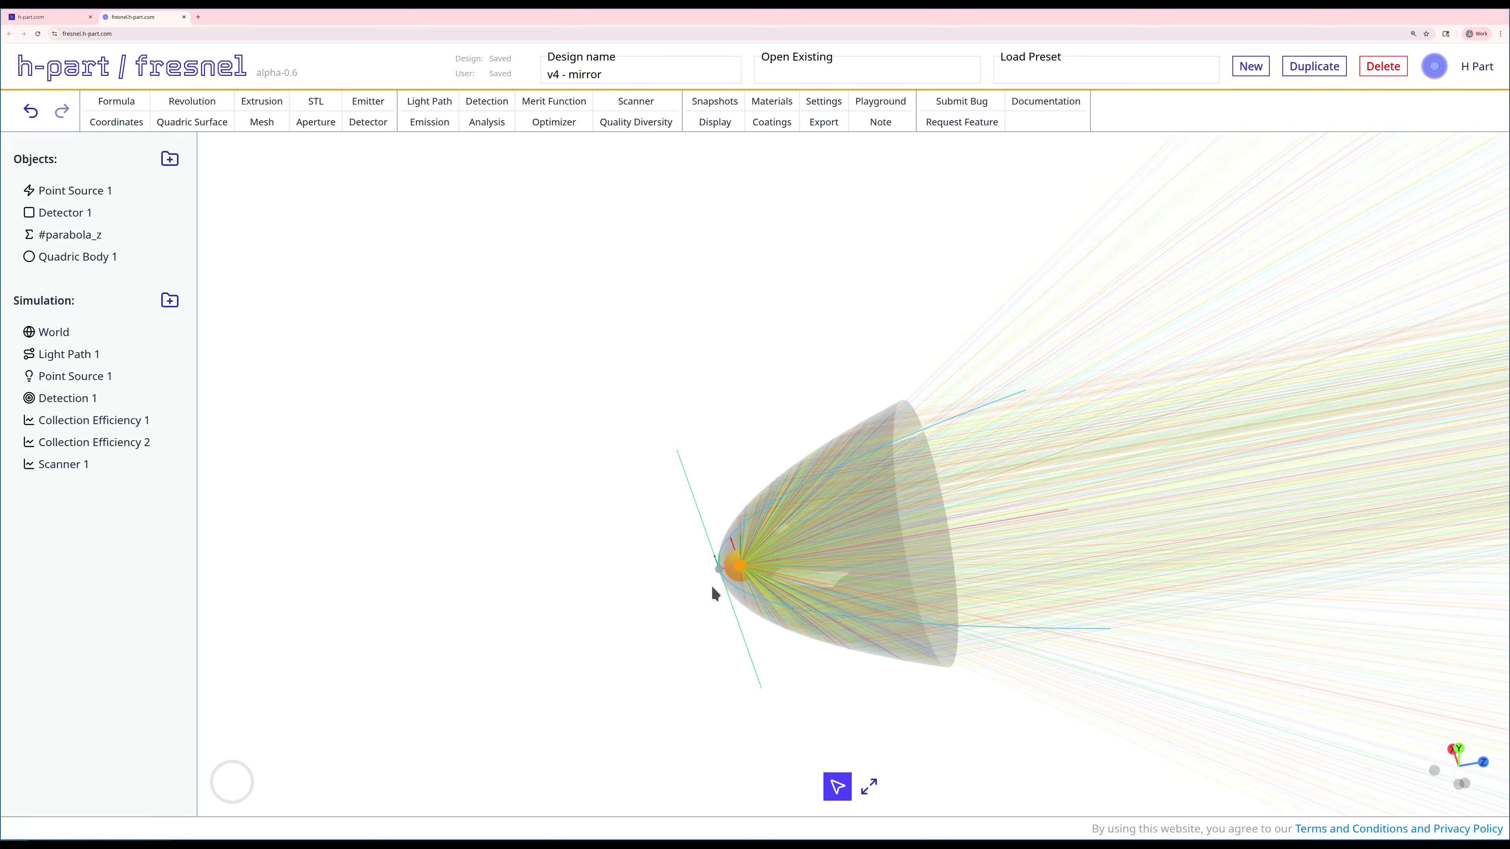
right_click_drag(712, 582, 673, 553)
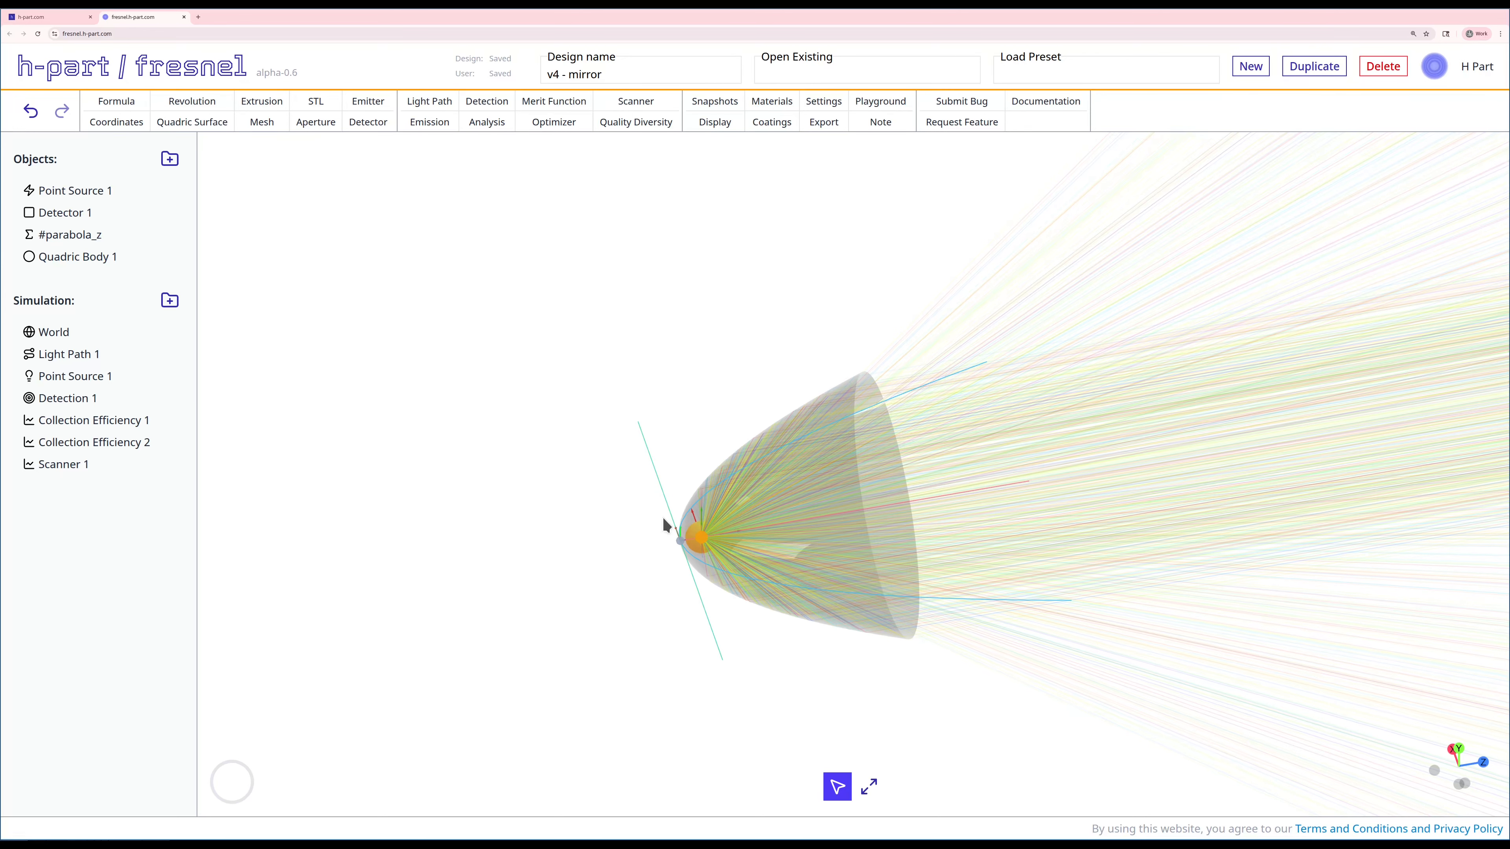
scroll(664, 522, "down", 5)
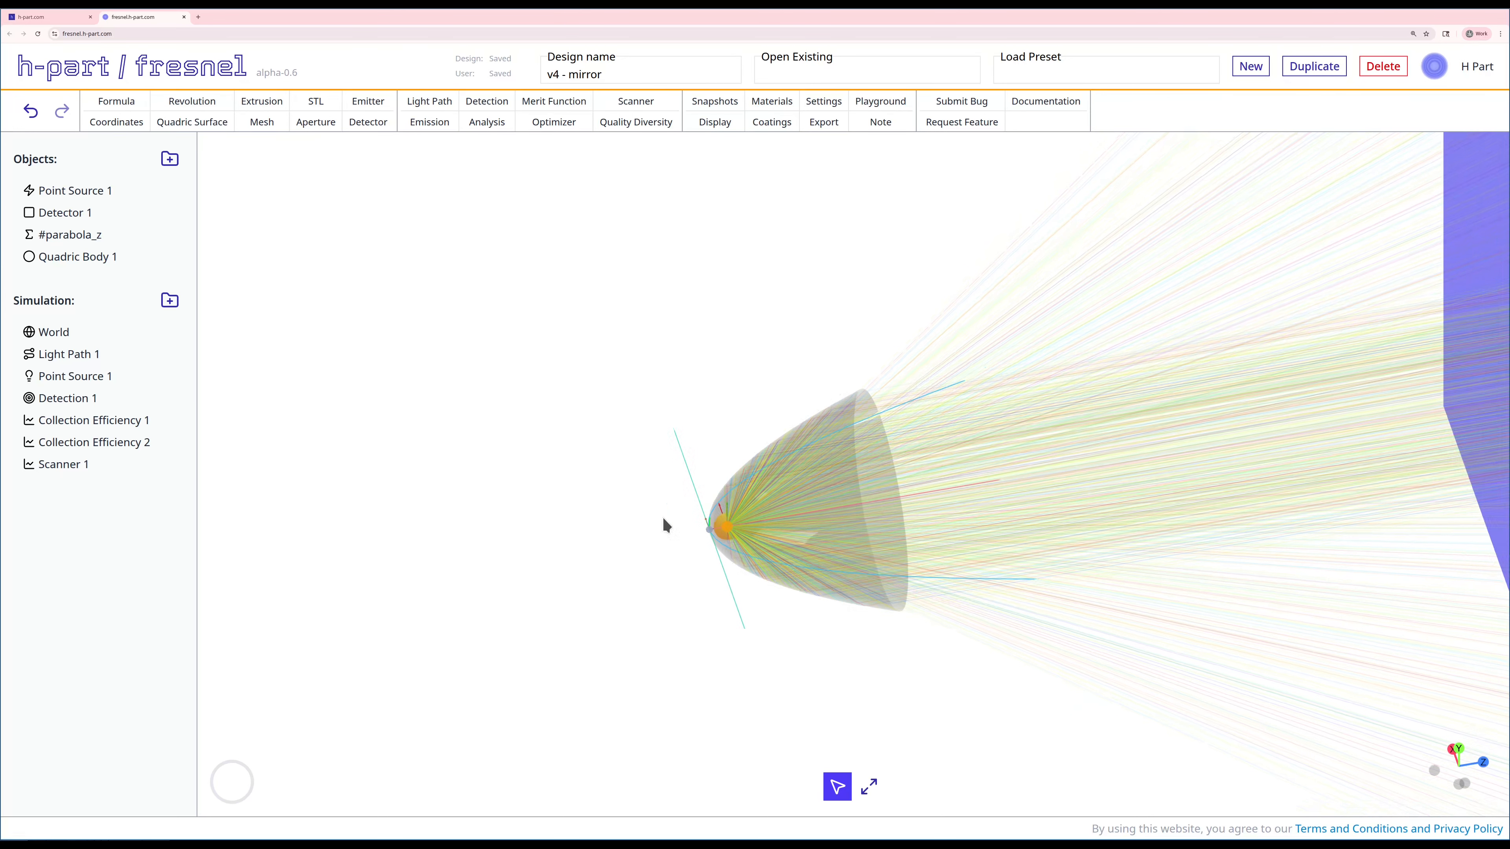
left_click_drag(665, 561, 704, 510)
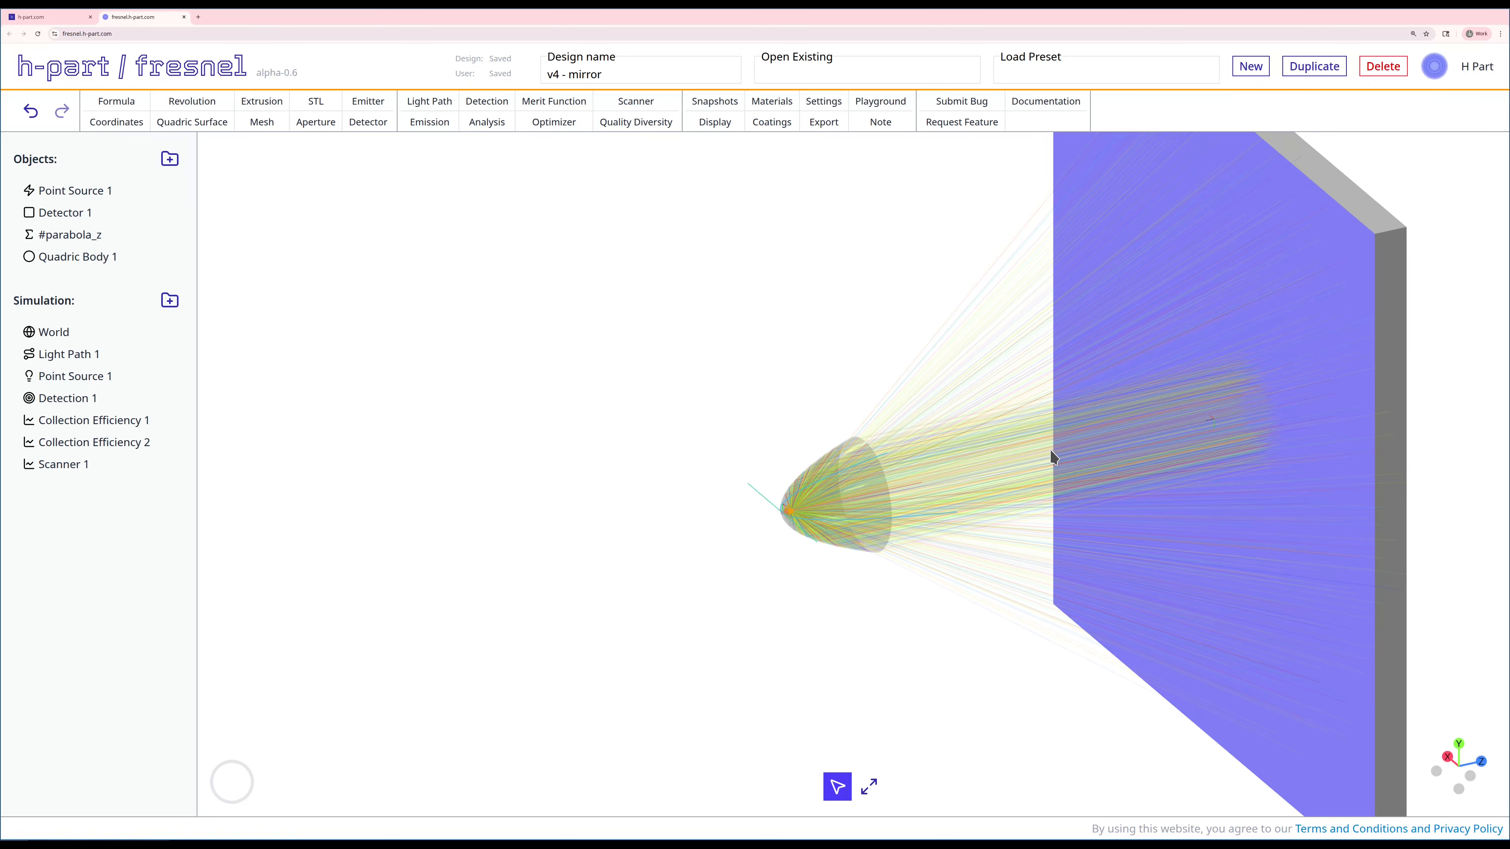
left_click_drag(1050, 450, 752, 459)
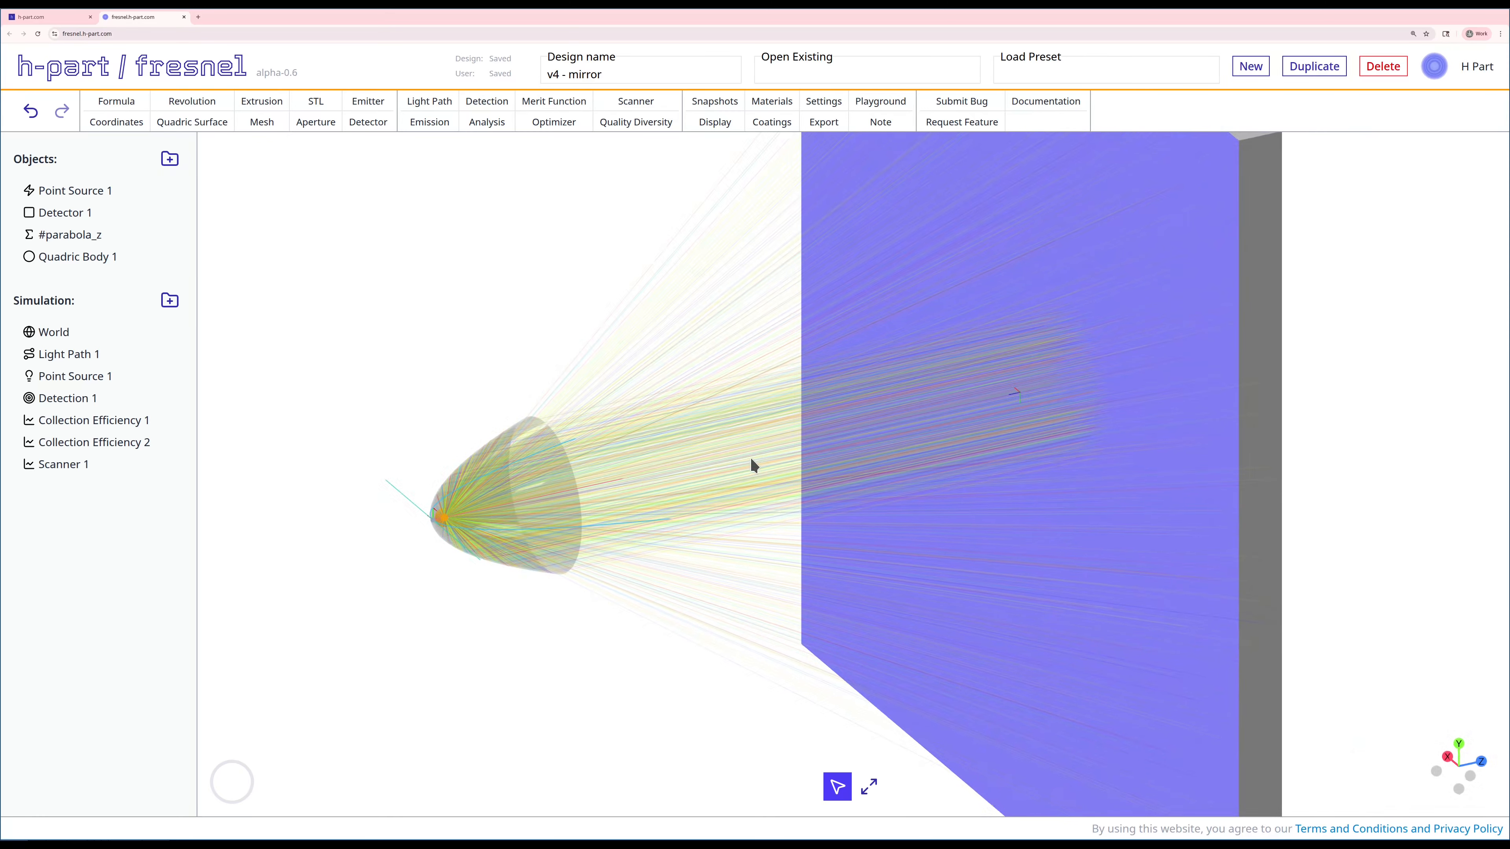